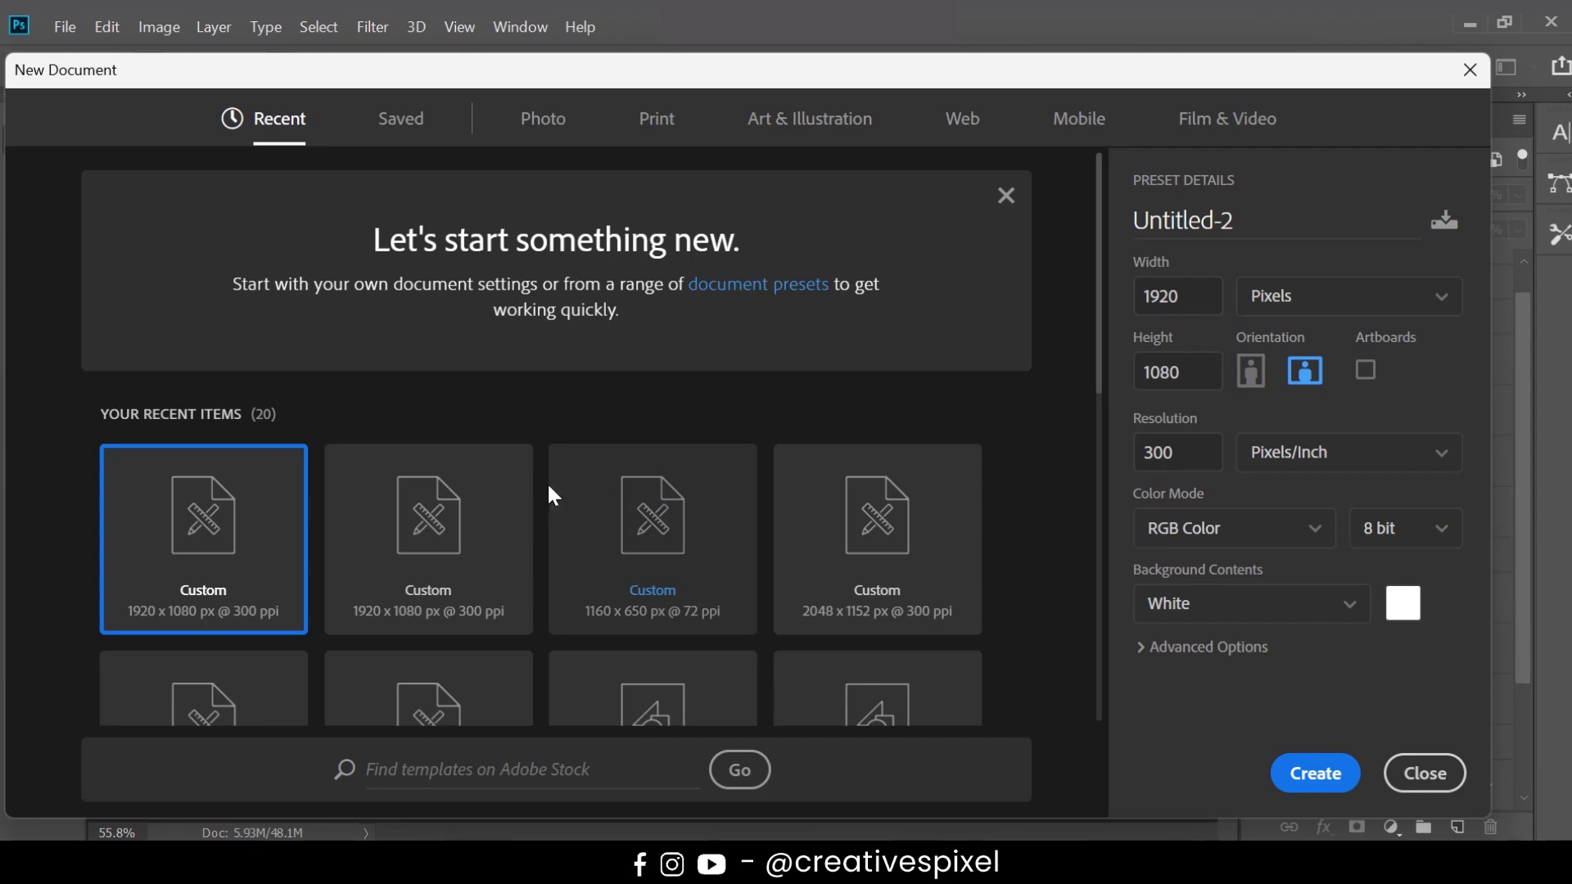
- Create a 1920×1080 px landscape document named 'portfolio page 1' at 300 ppi
double_click(1250, 221)
type("portfolio page")
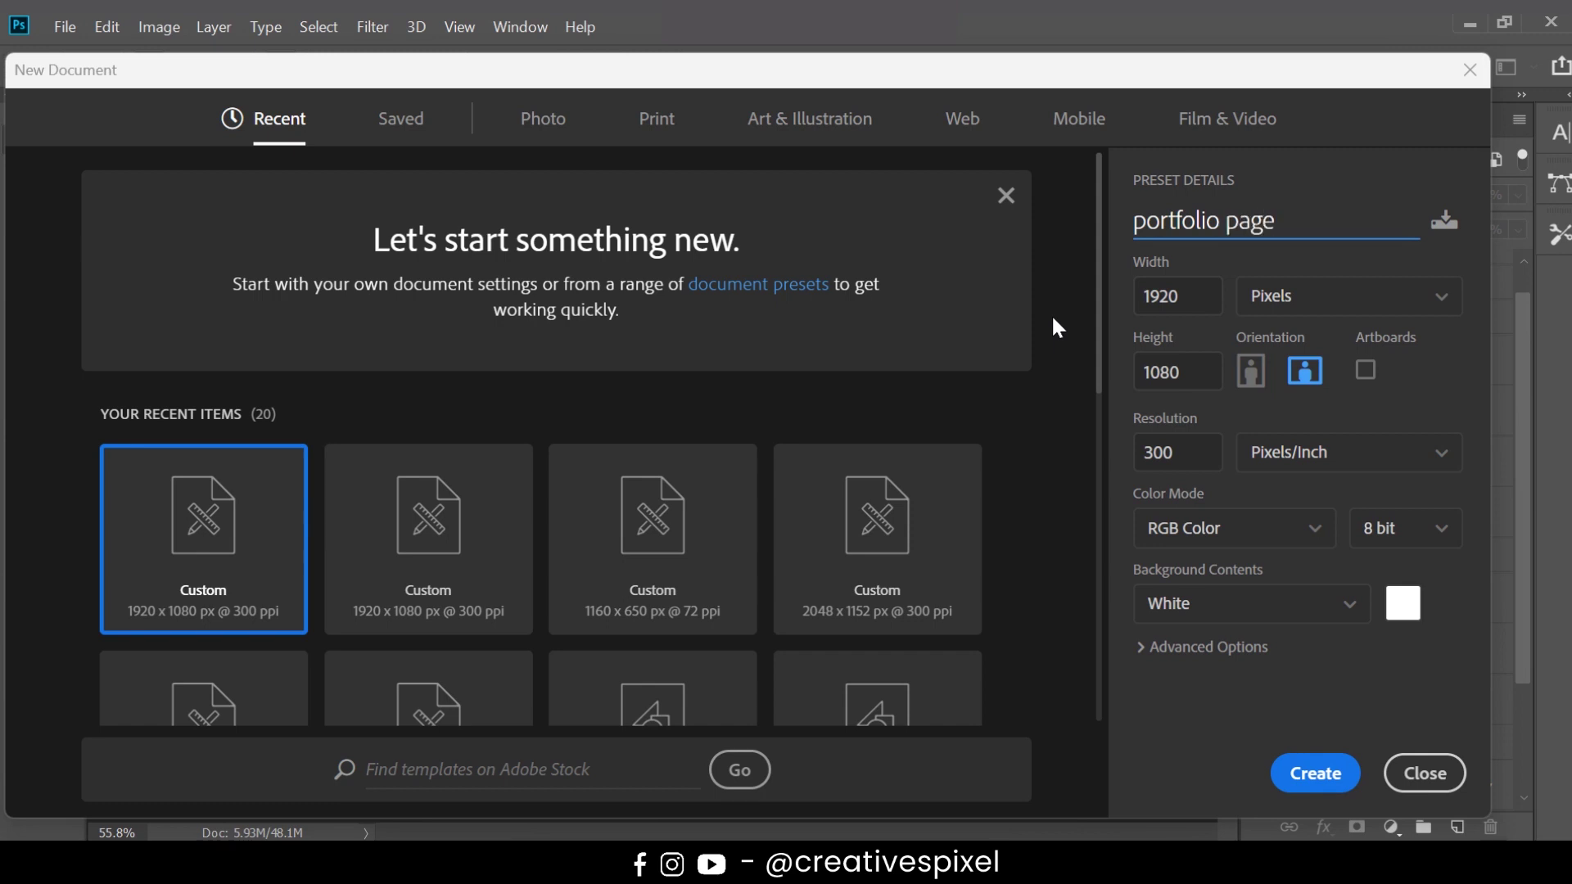
type(" 1")
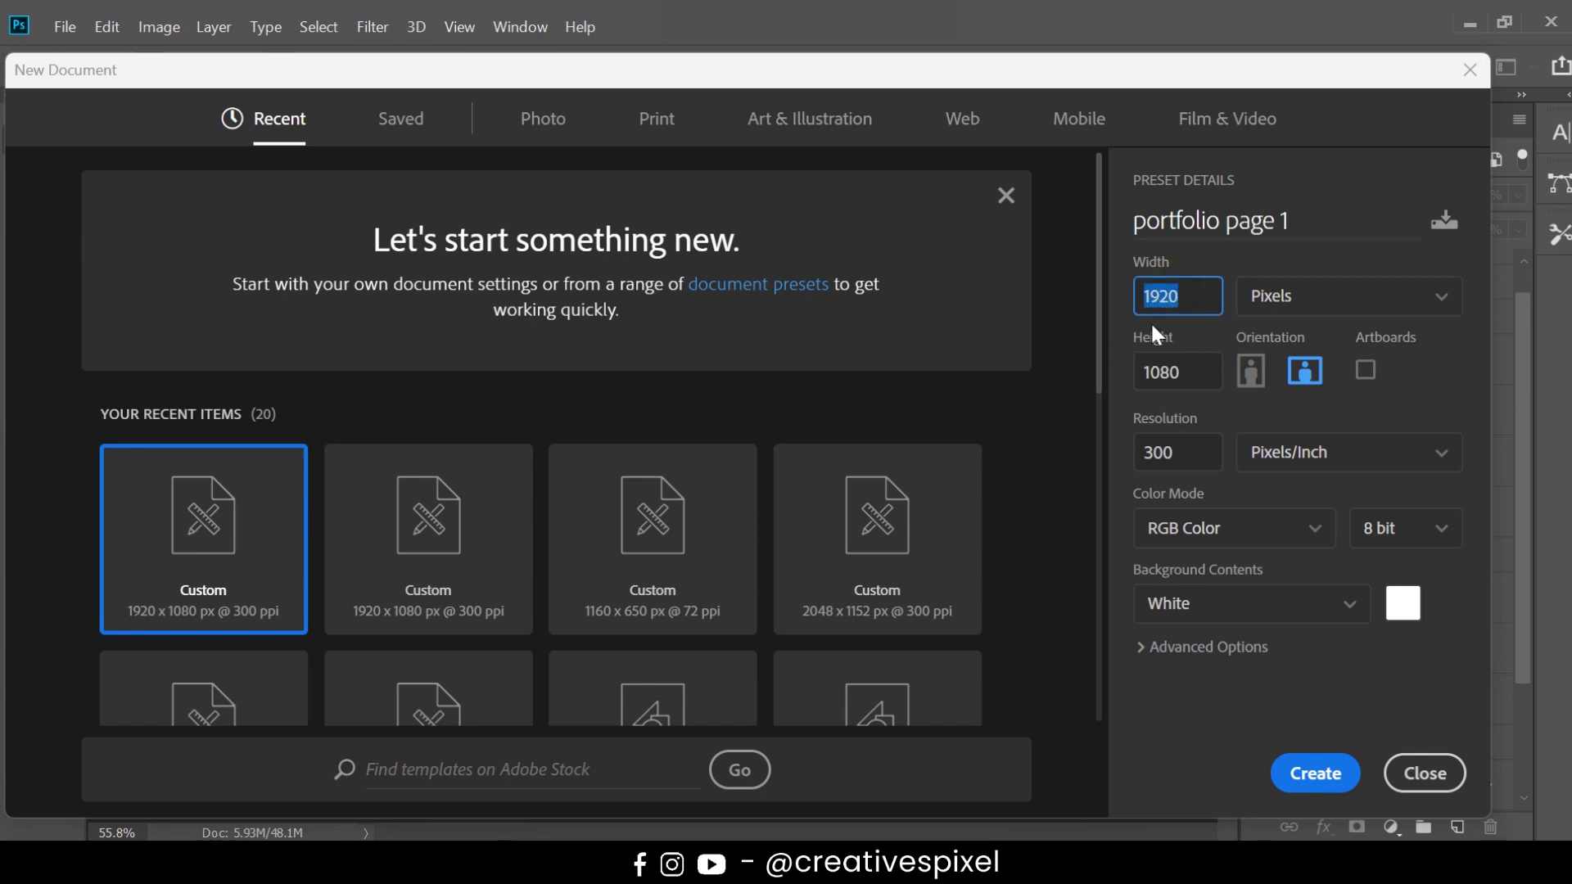
left_click_drag(1181, 377, 1149, 384)
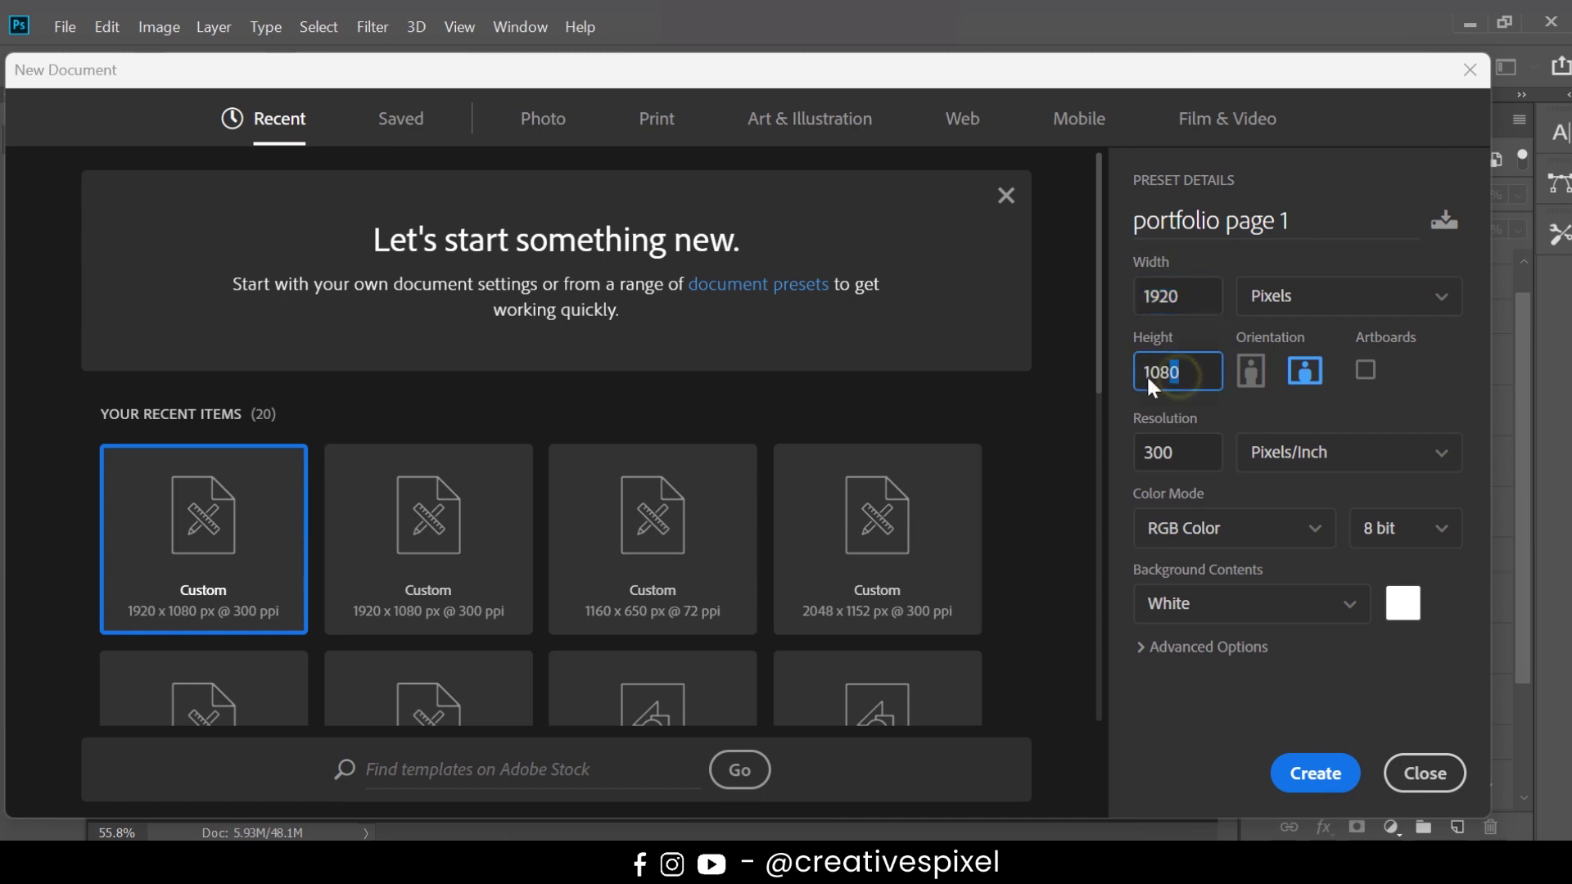
left_click(1307, 385)
left_click(1310, 299)
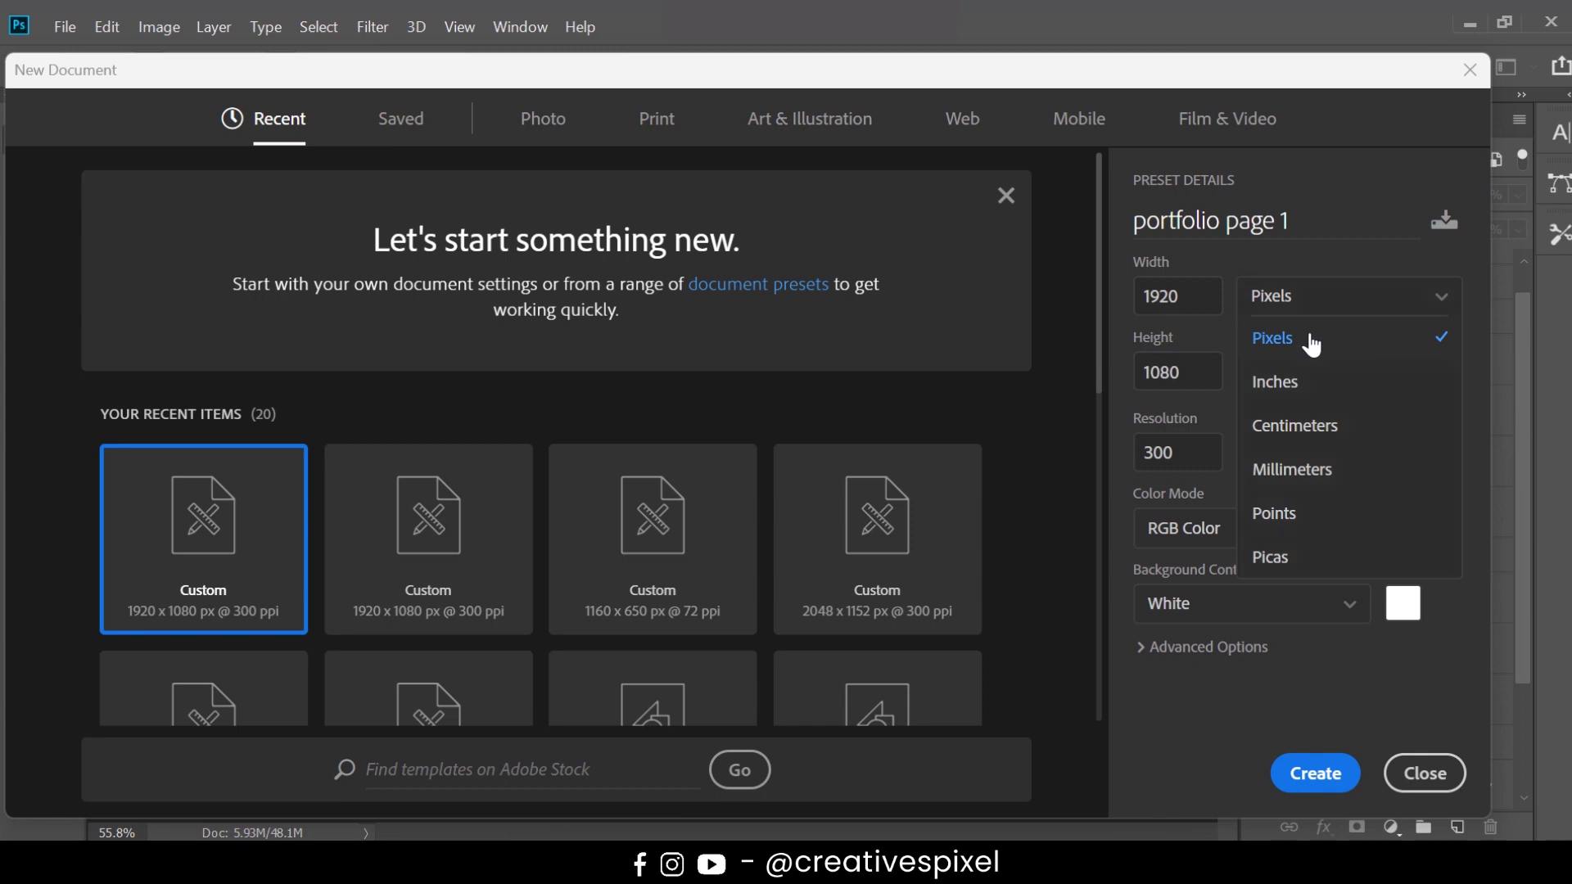
left_click(1310, 340)
left_click(1175, 453)
double_click(1166, 455)
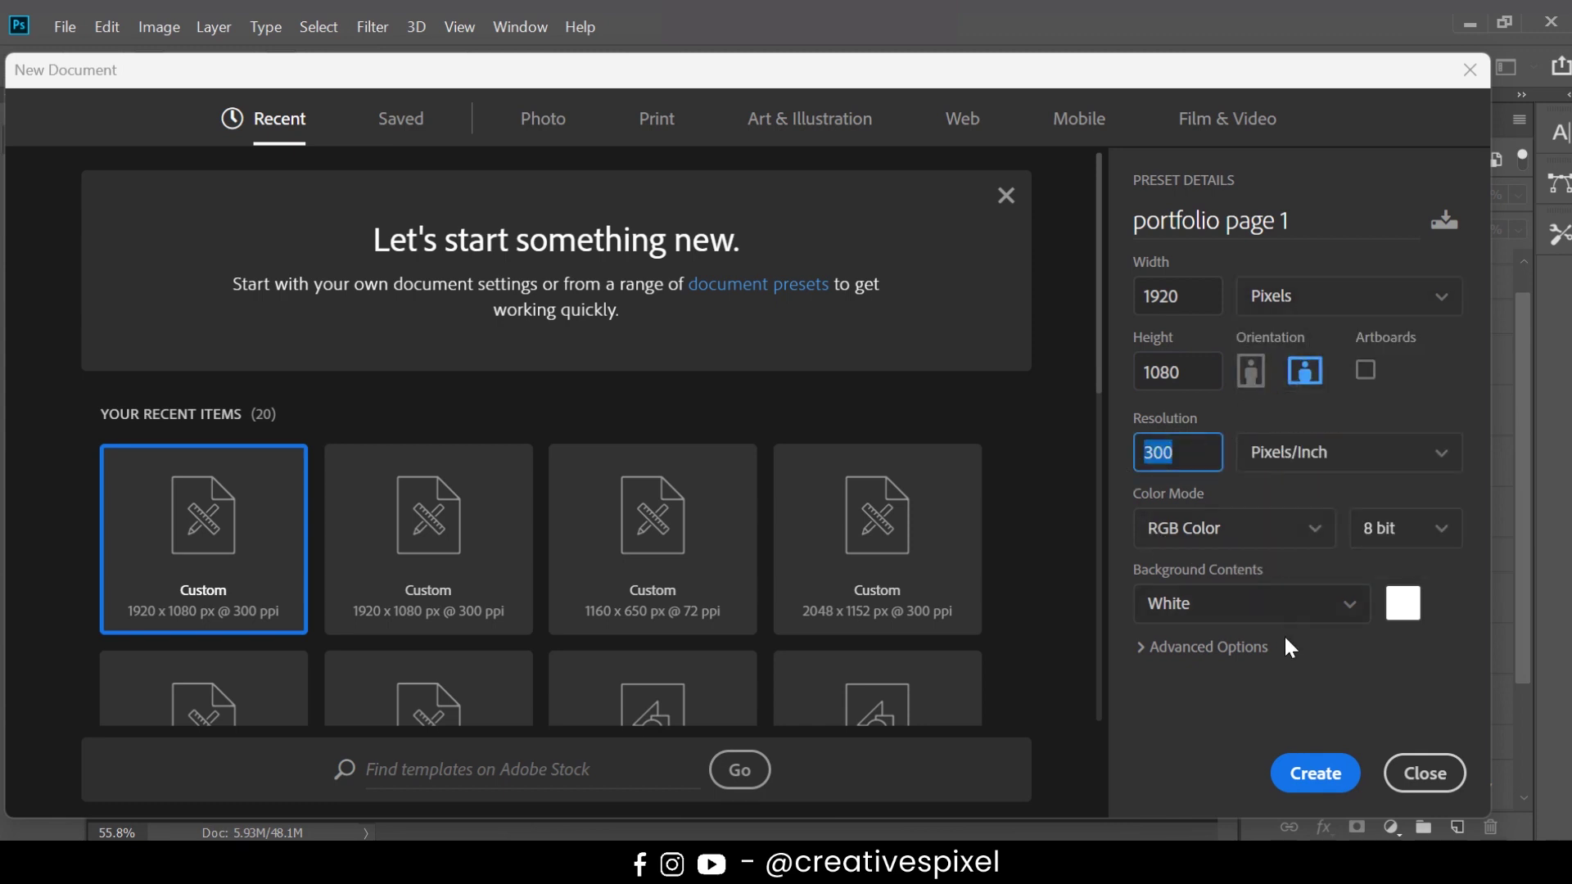
left_click(1303, 768)
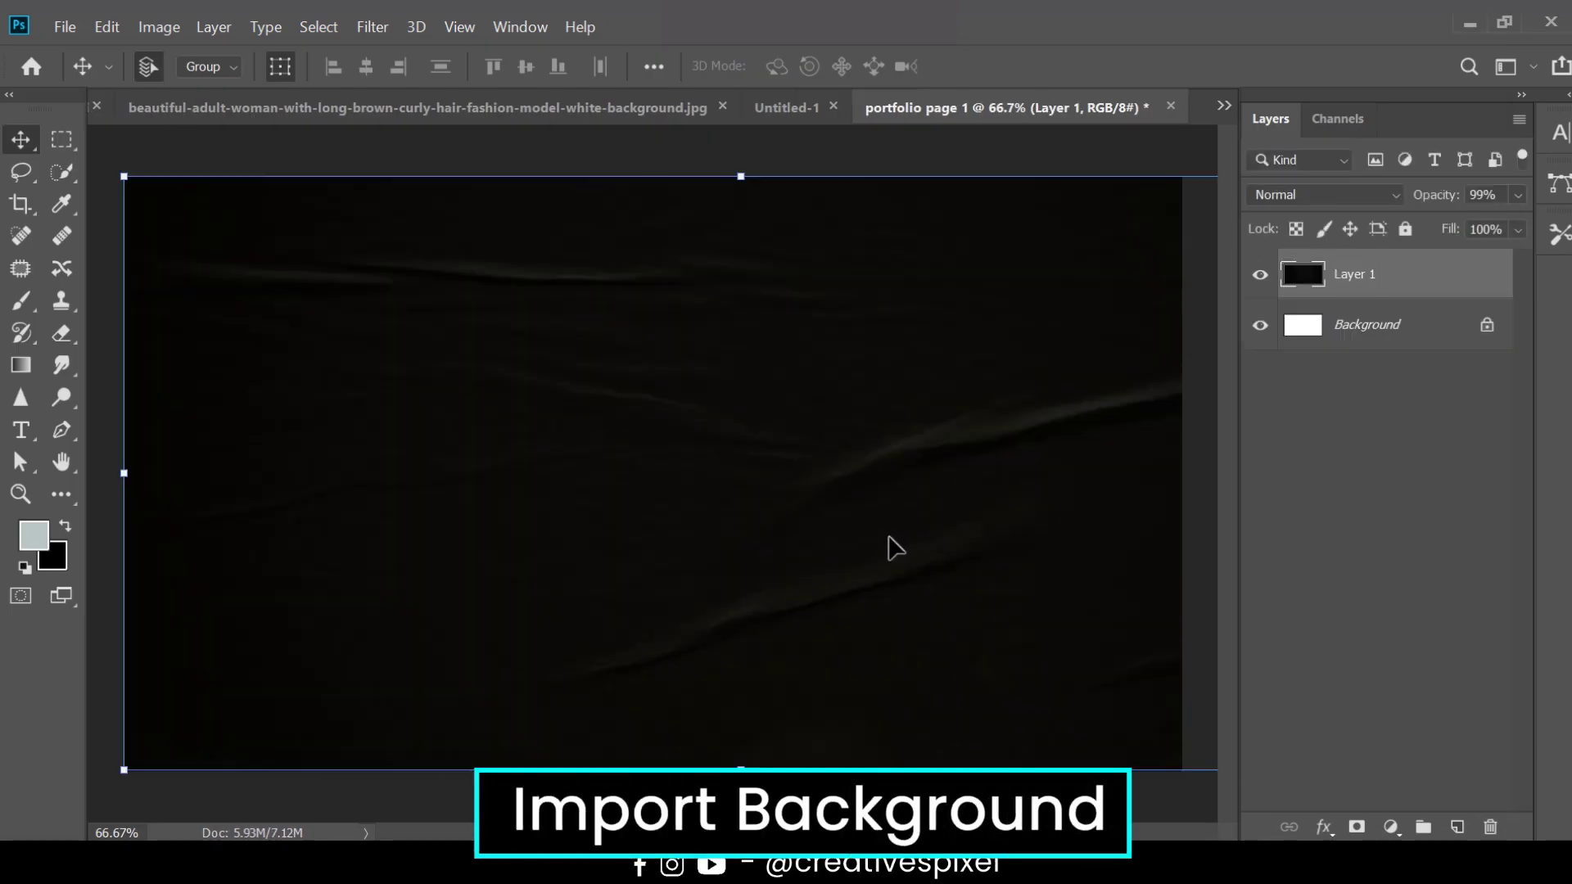
- Rename the texture layer 'Layer 1' to 'paper texture' and reselect it
double_click(1357, 275)
type("pap")
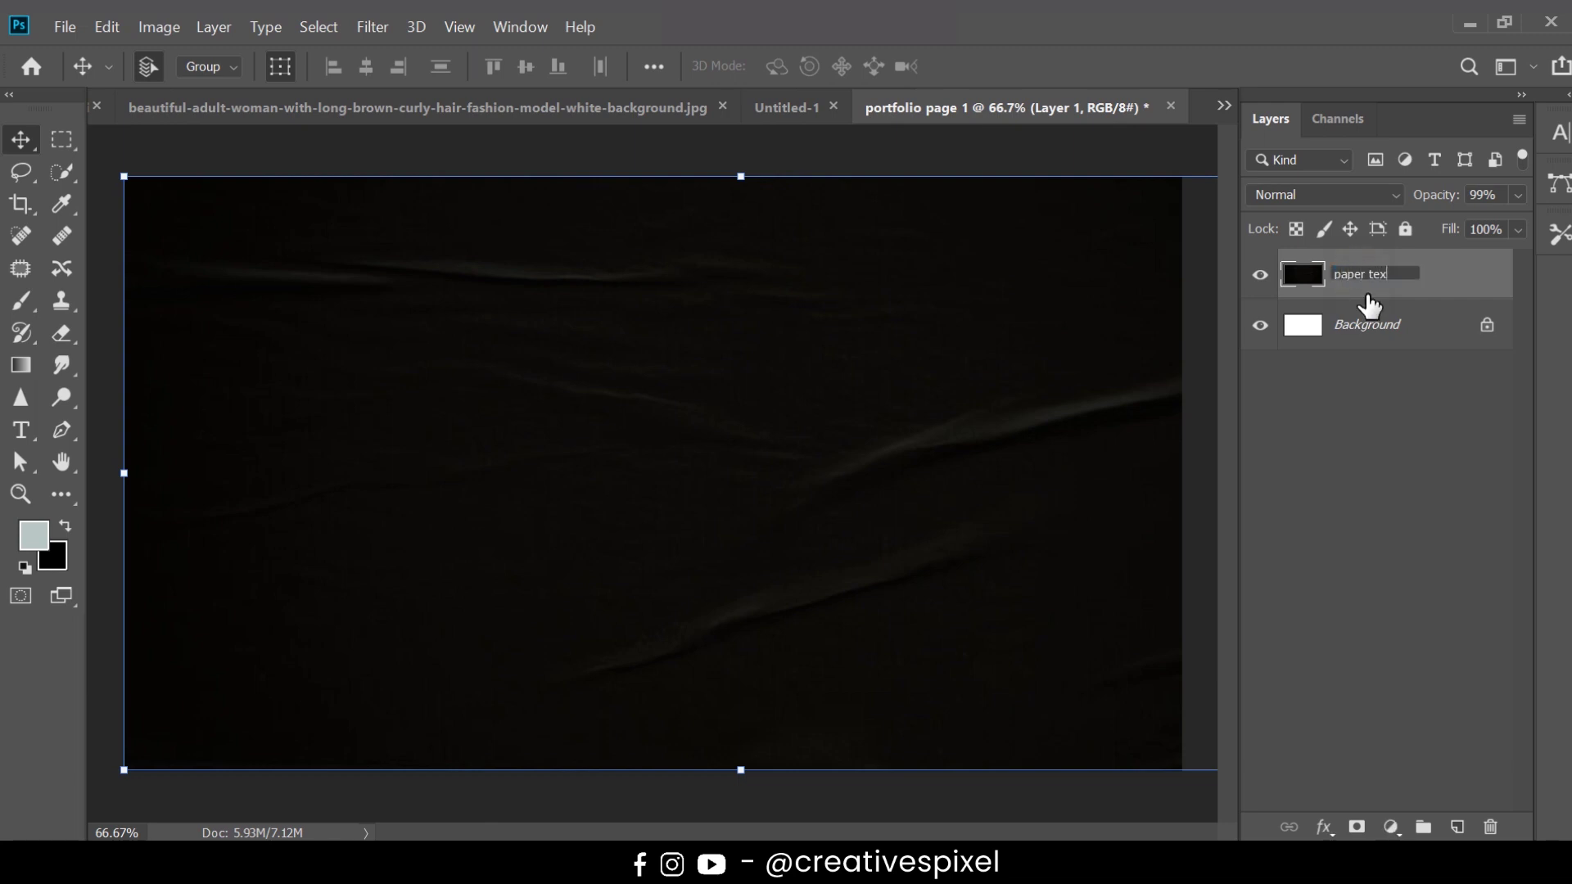
key("Return")
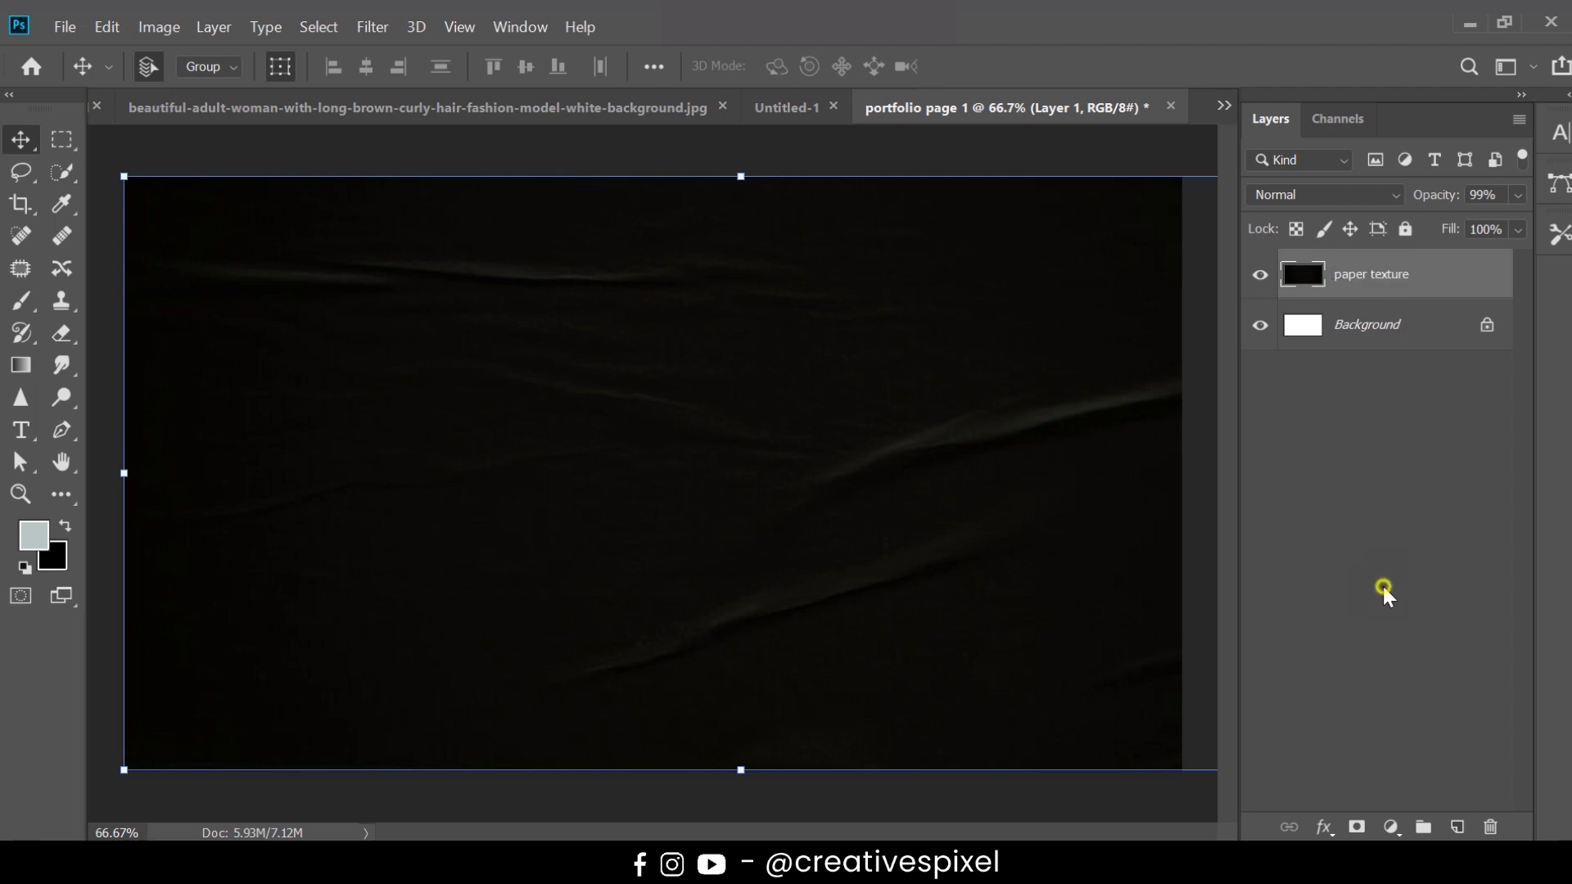
left_click(1382, 583)
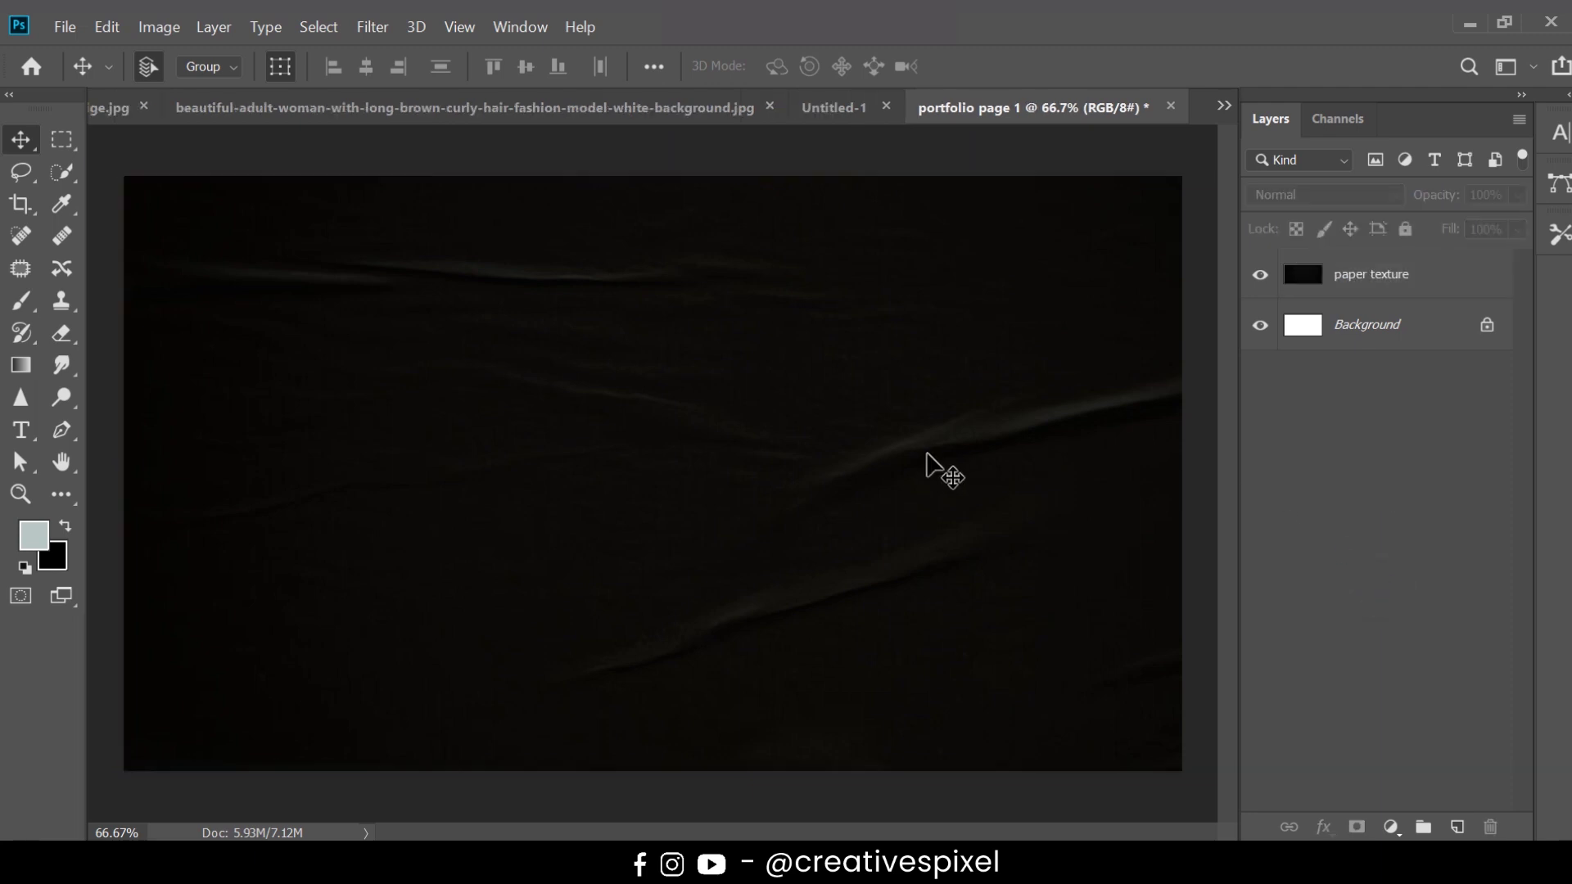
scroll(933, 449, "down", 3)
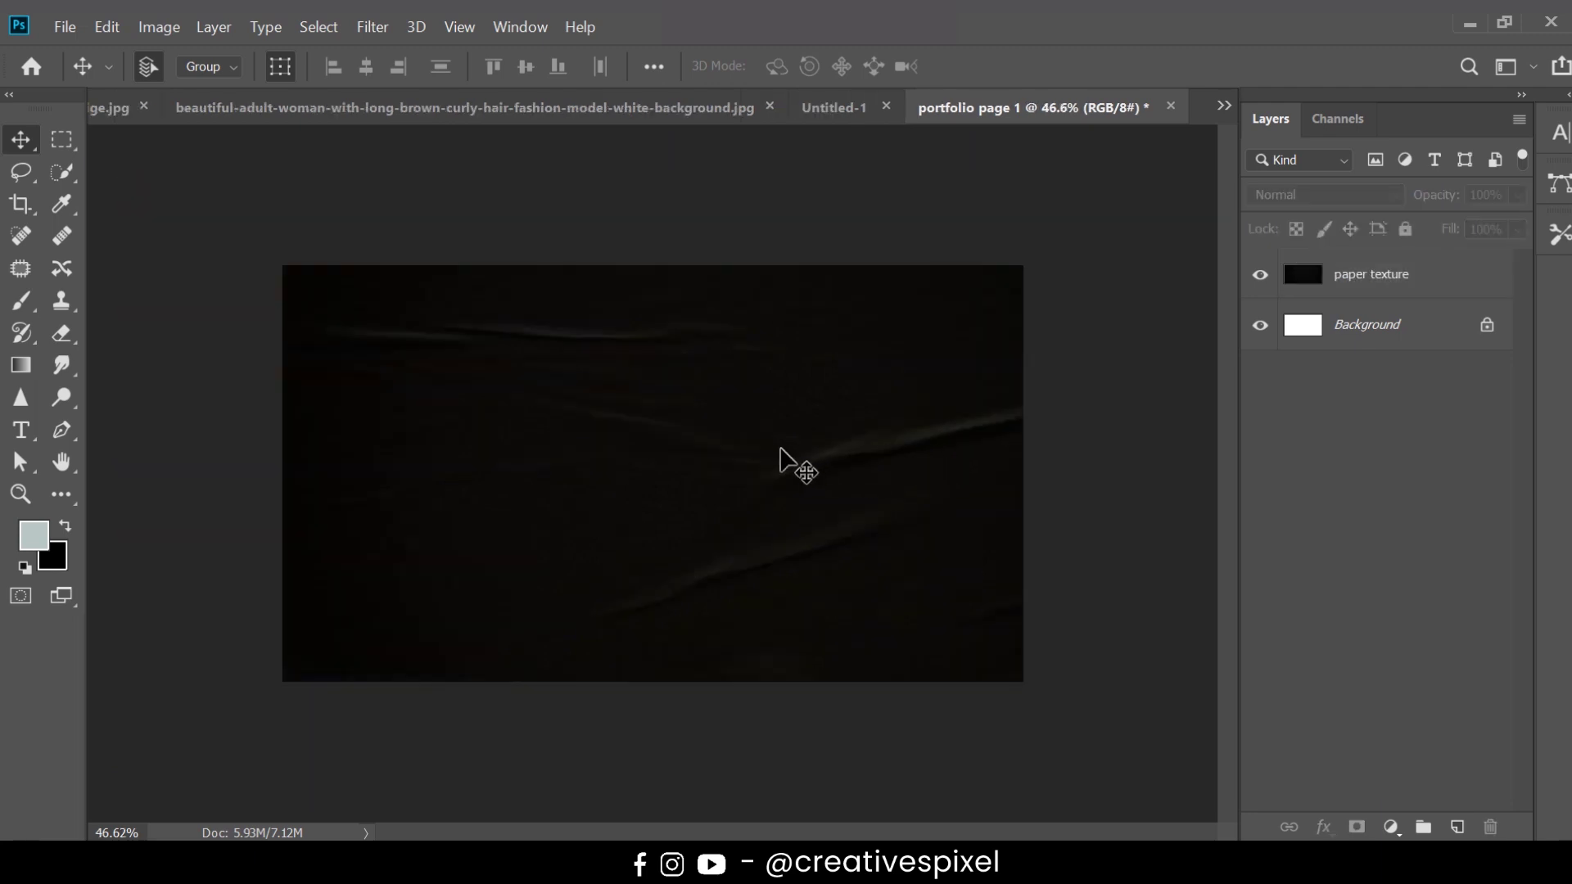
scroll(778, 448, "up", 2)
scroll(785, 456, "up", 1)
left_click(784, 455)
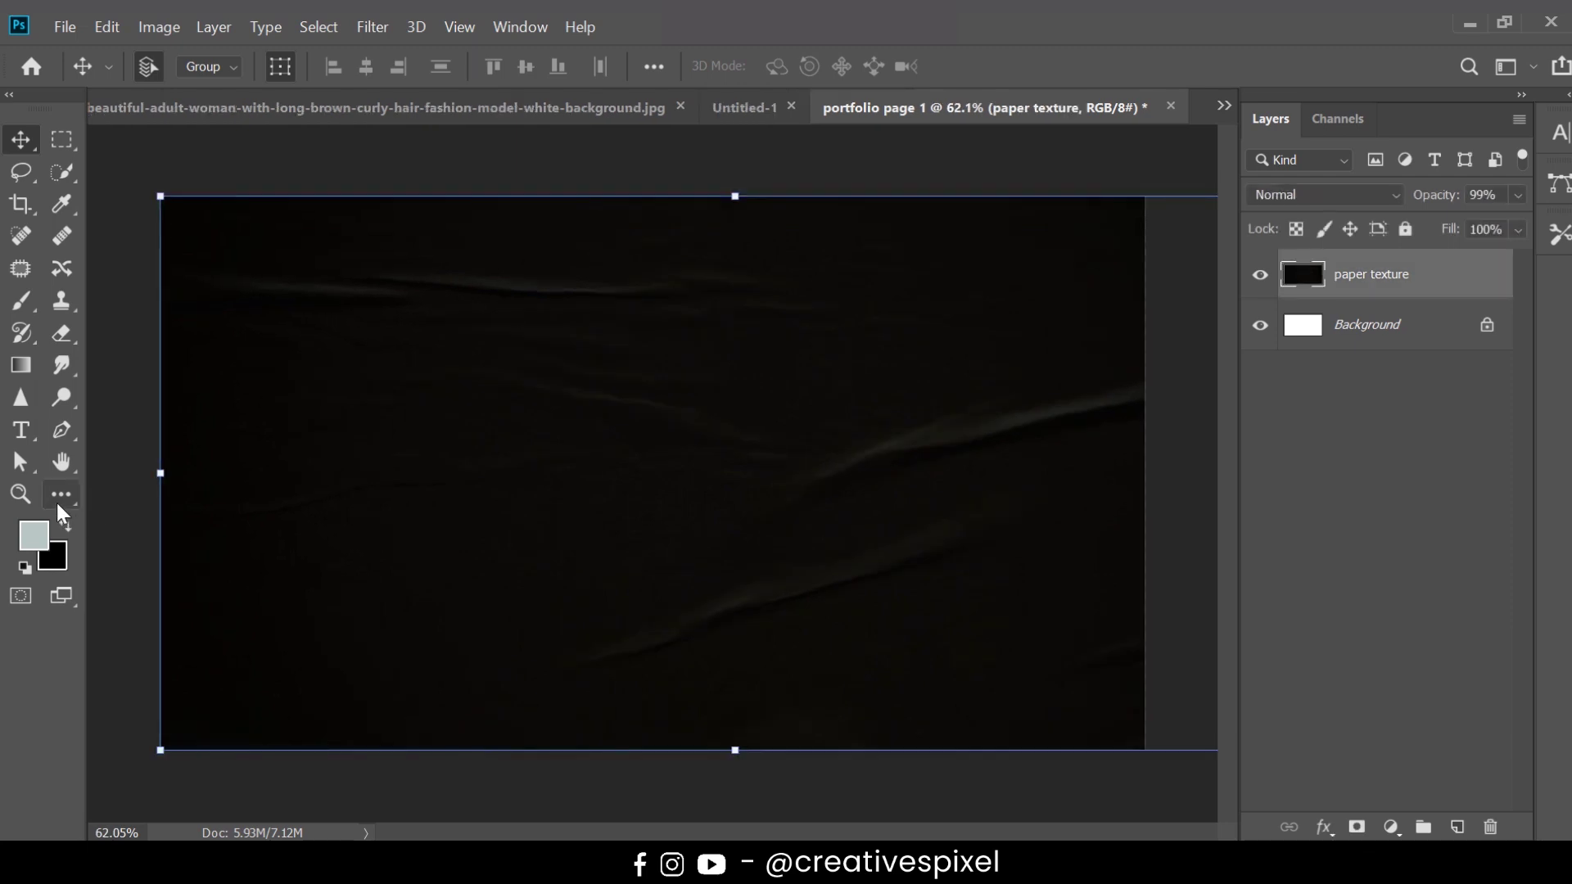
key("u")
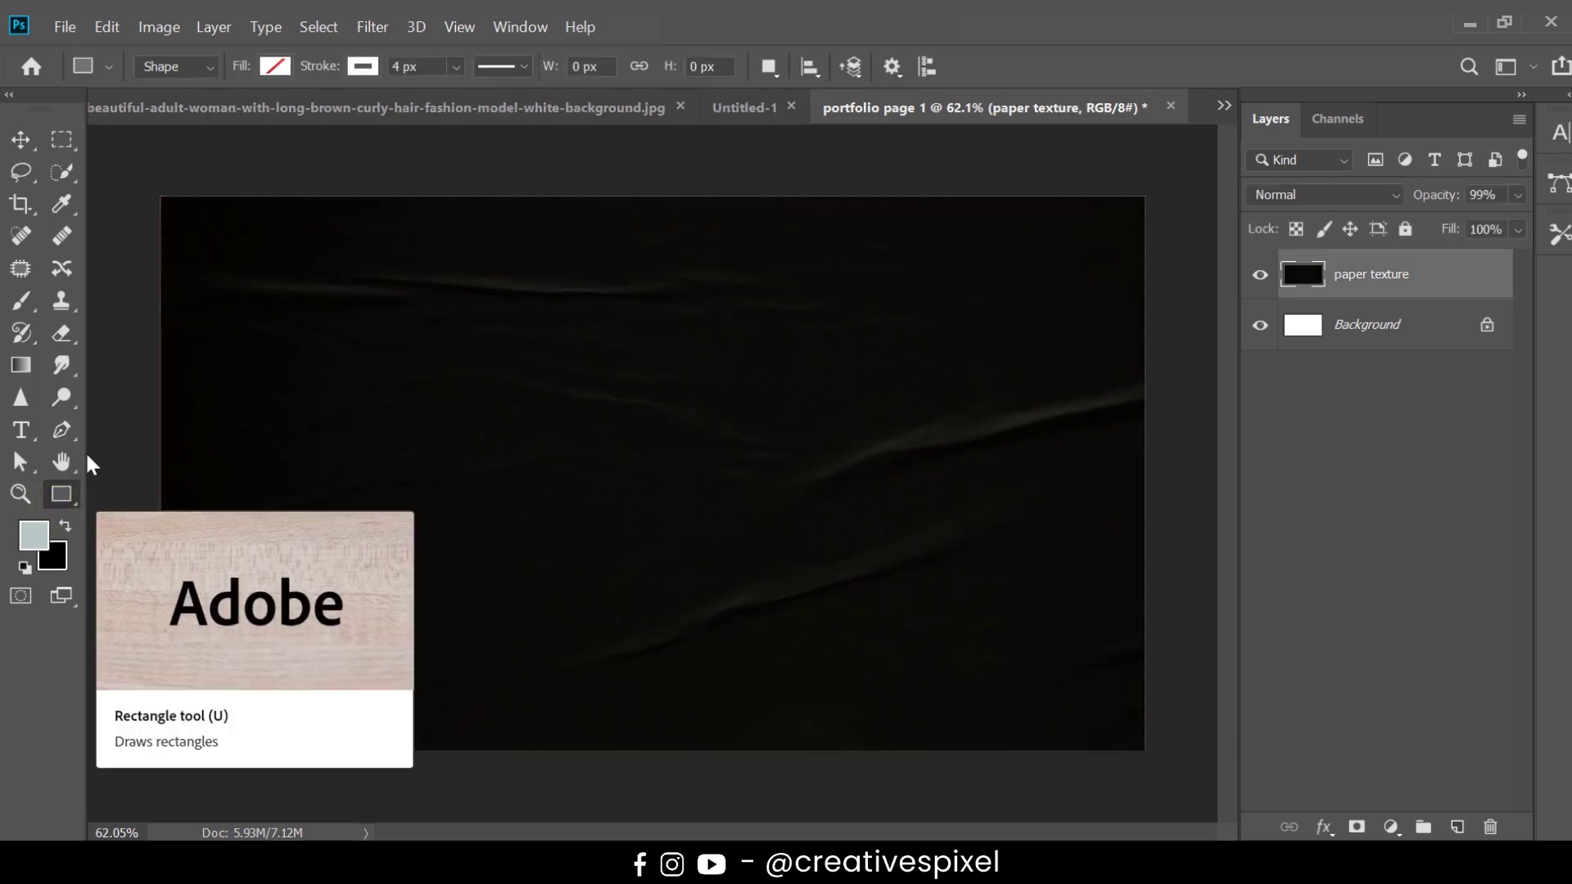
- Cover the whole canvas with a black, strokeless rectangle at about 31% opacity
left_click_drag(155, 173, 745, 549)
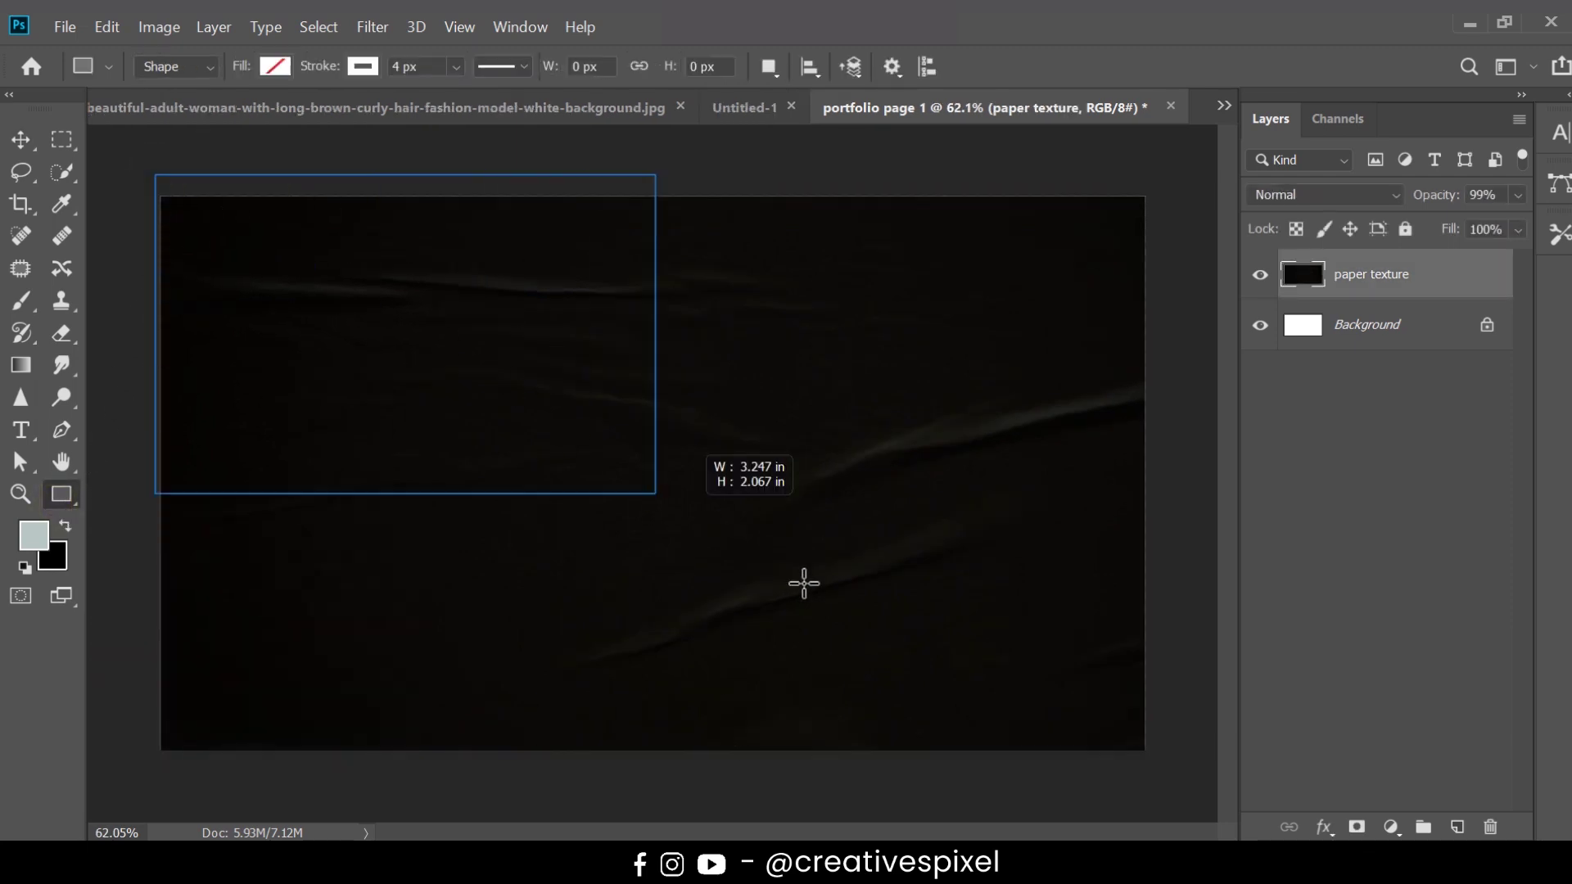
left_click_drag(745, 549, 1178, 778)
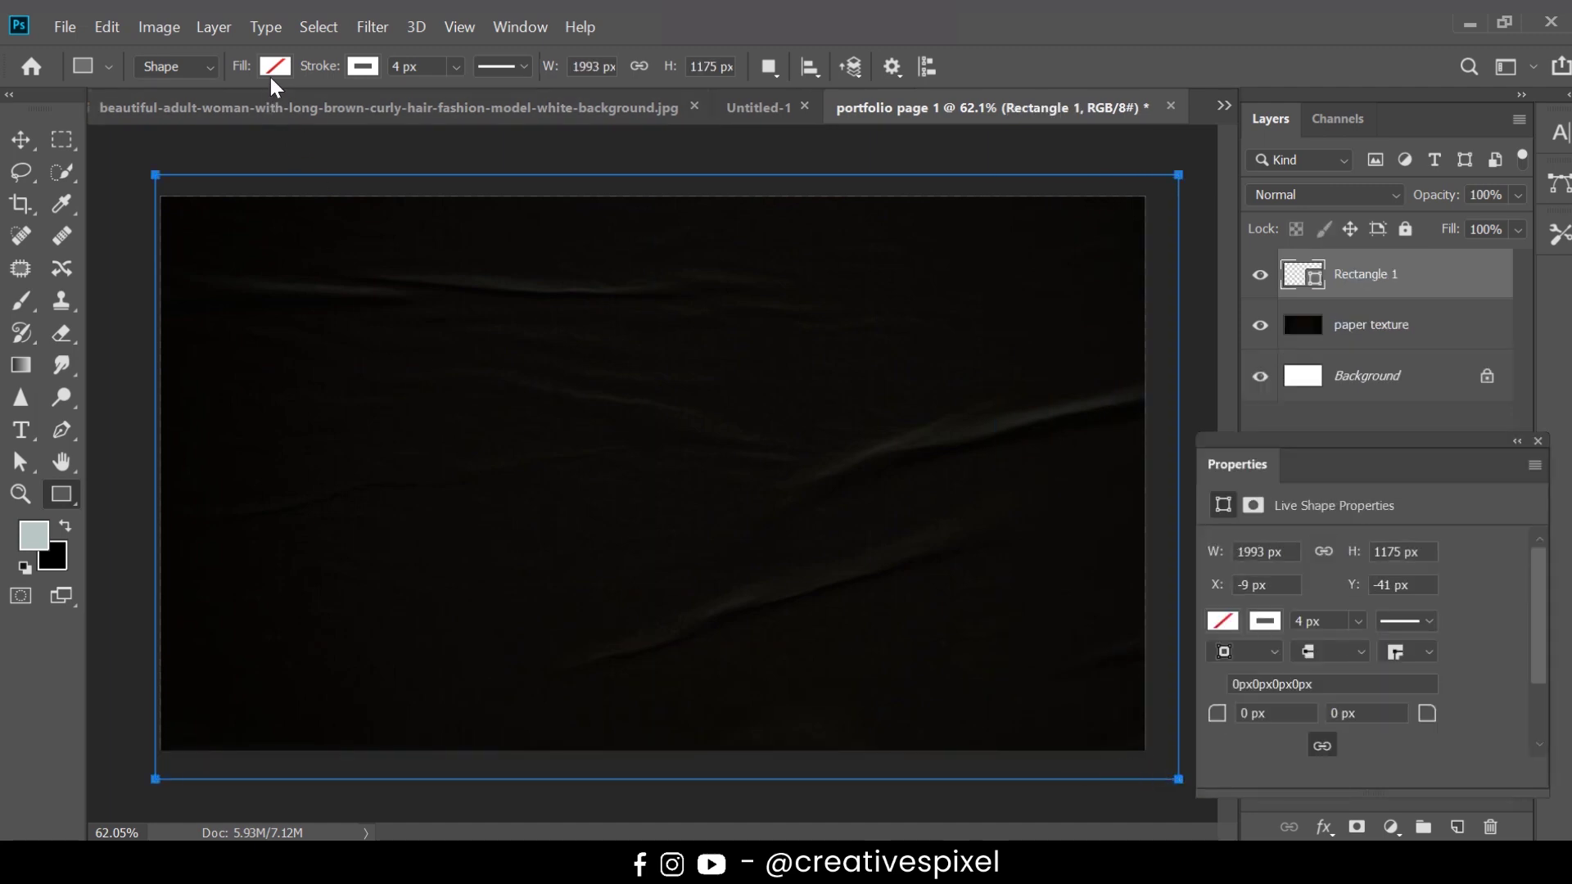
left_click(271, 75)
left_click(170, 194)
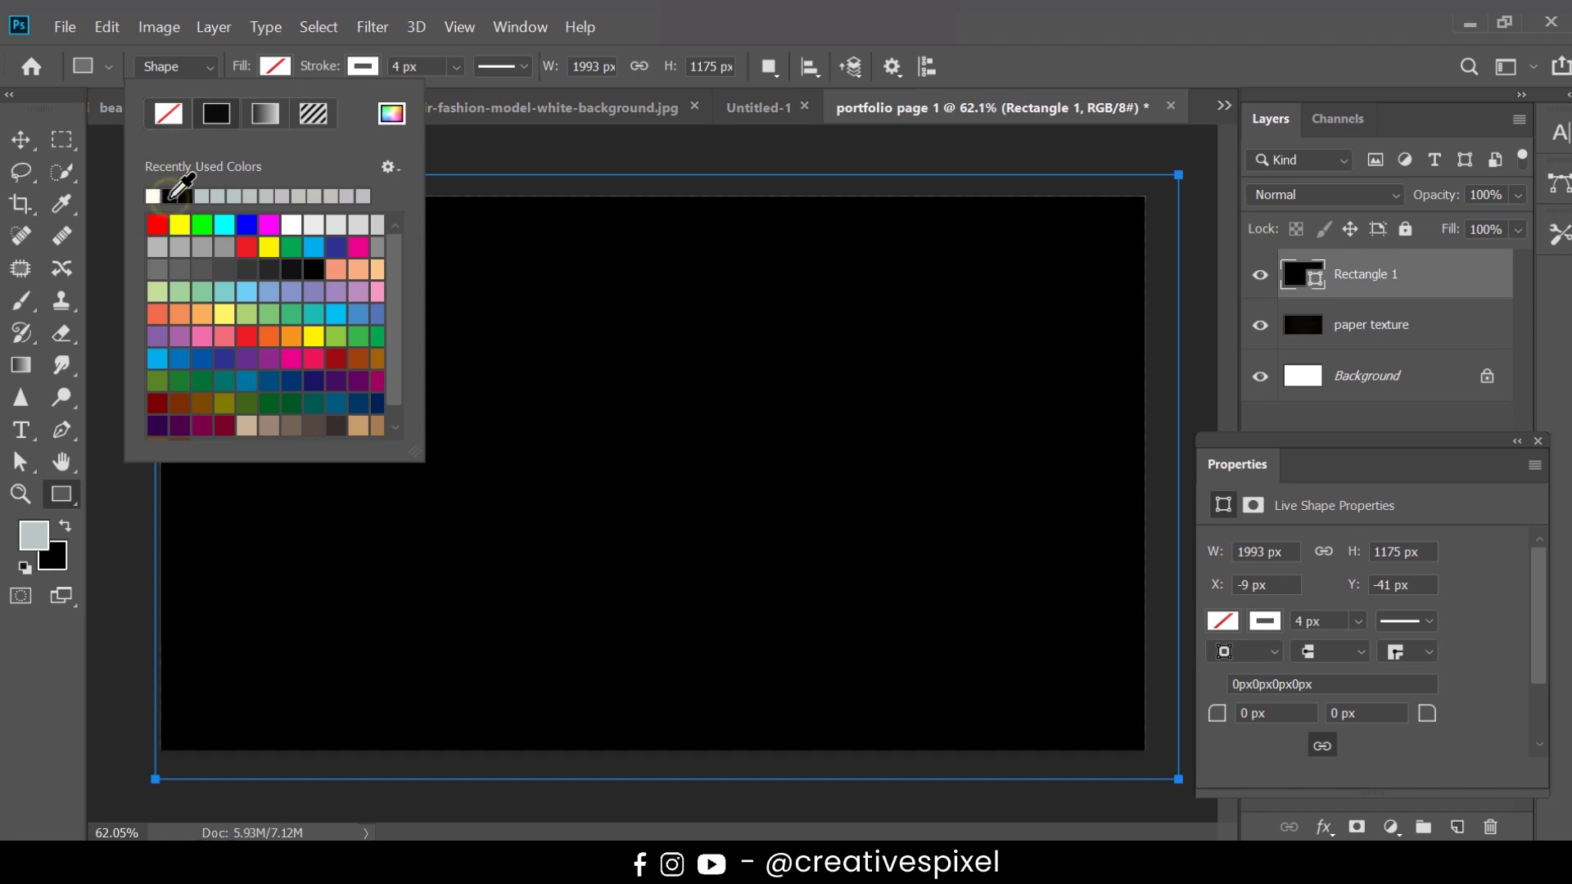
left_click(363, 66)
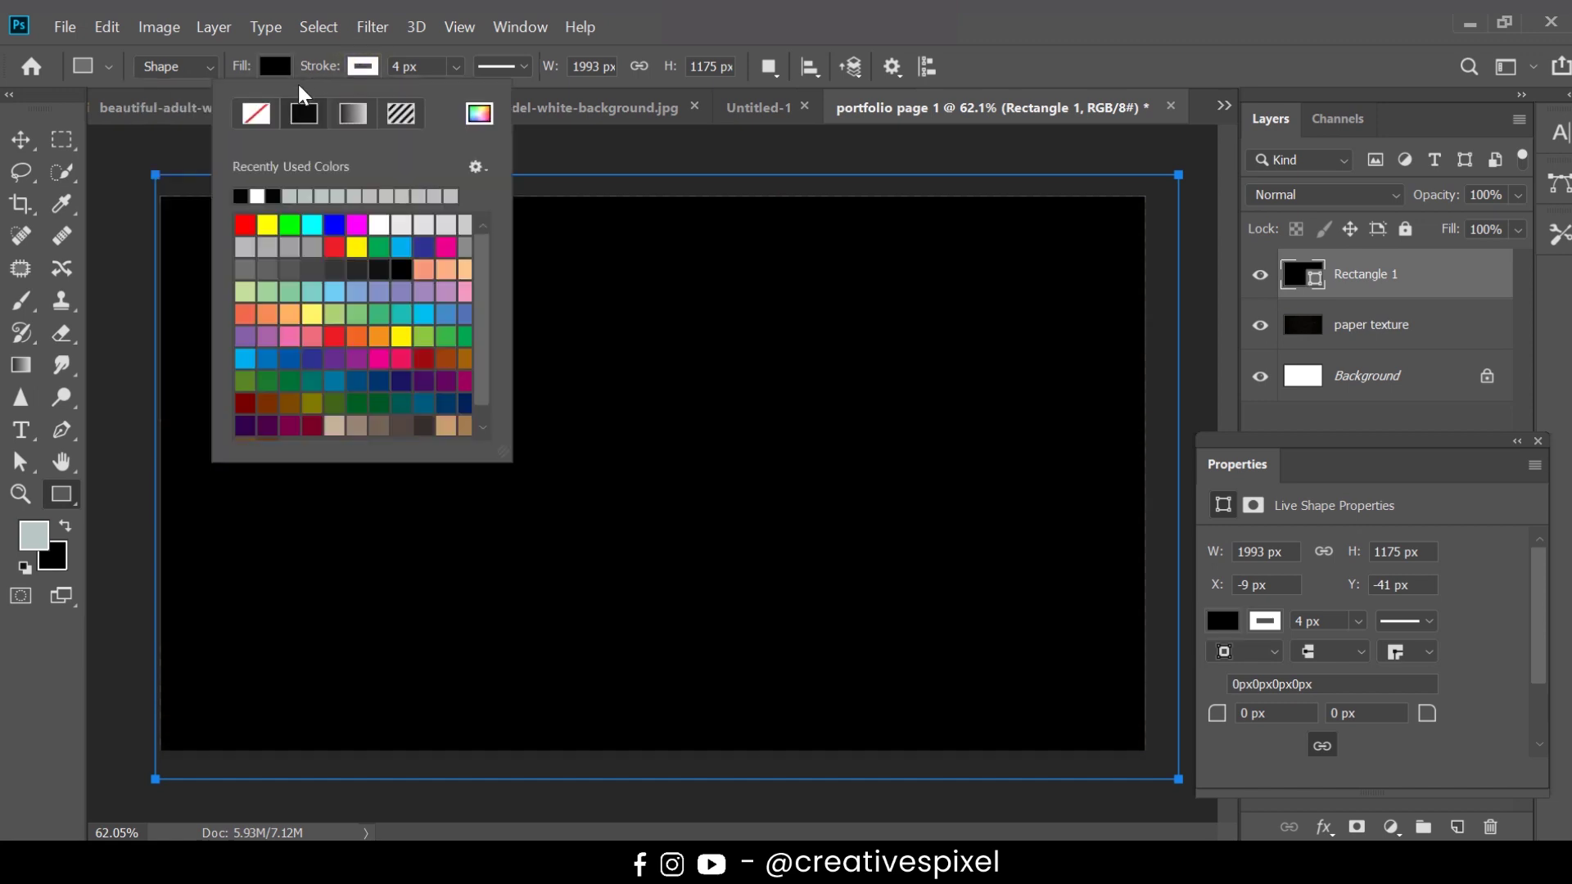
left_click(255, 113)
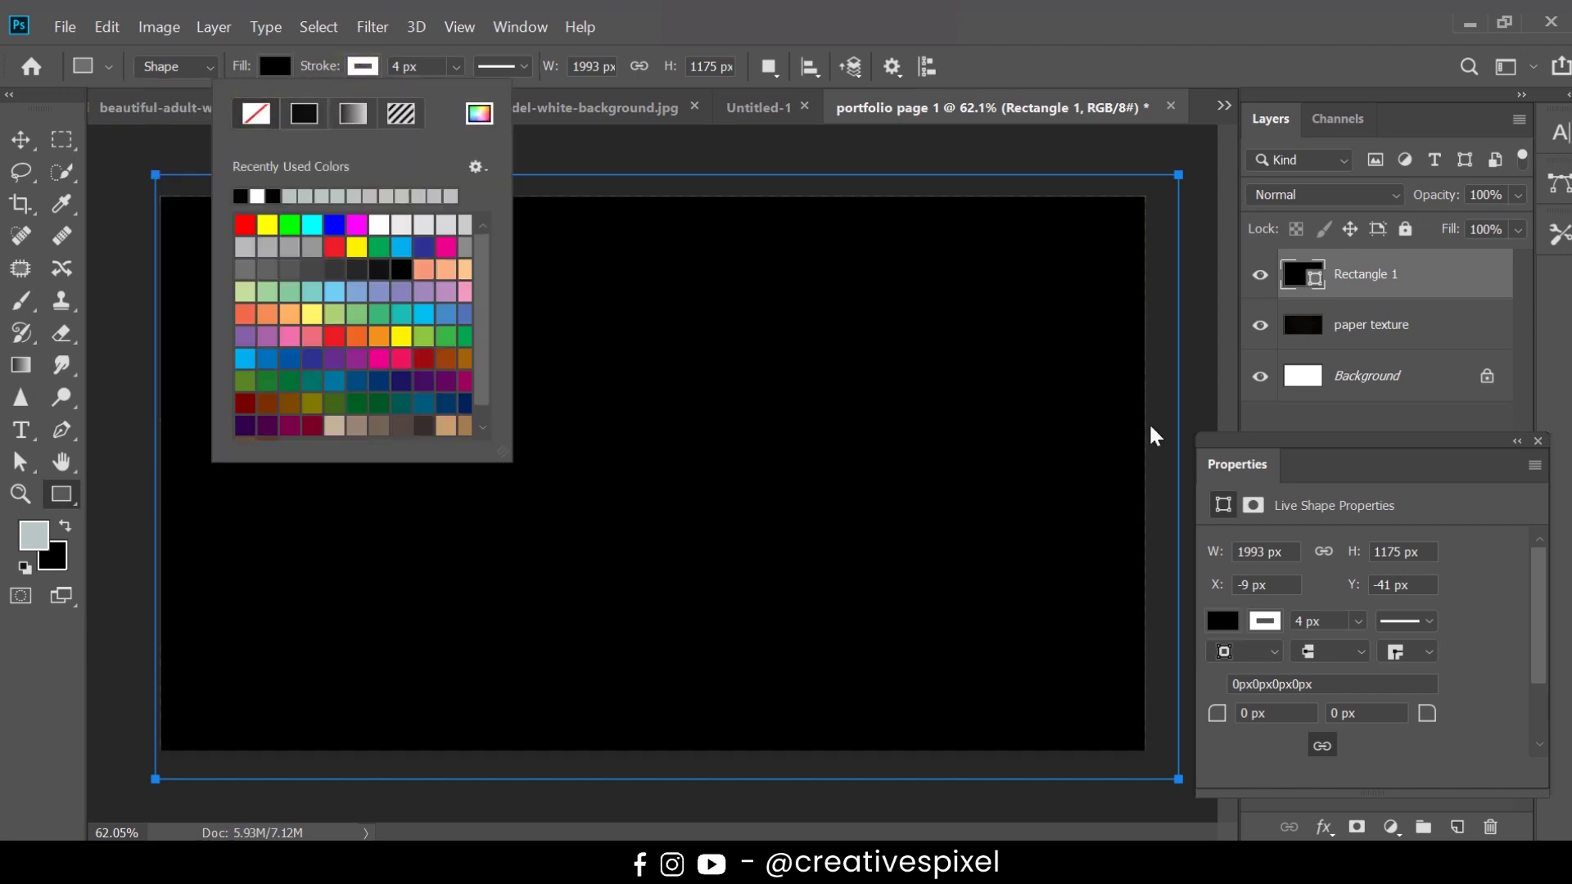
left_click(1537, 441)
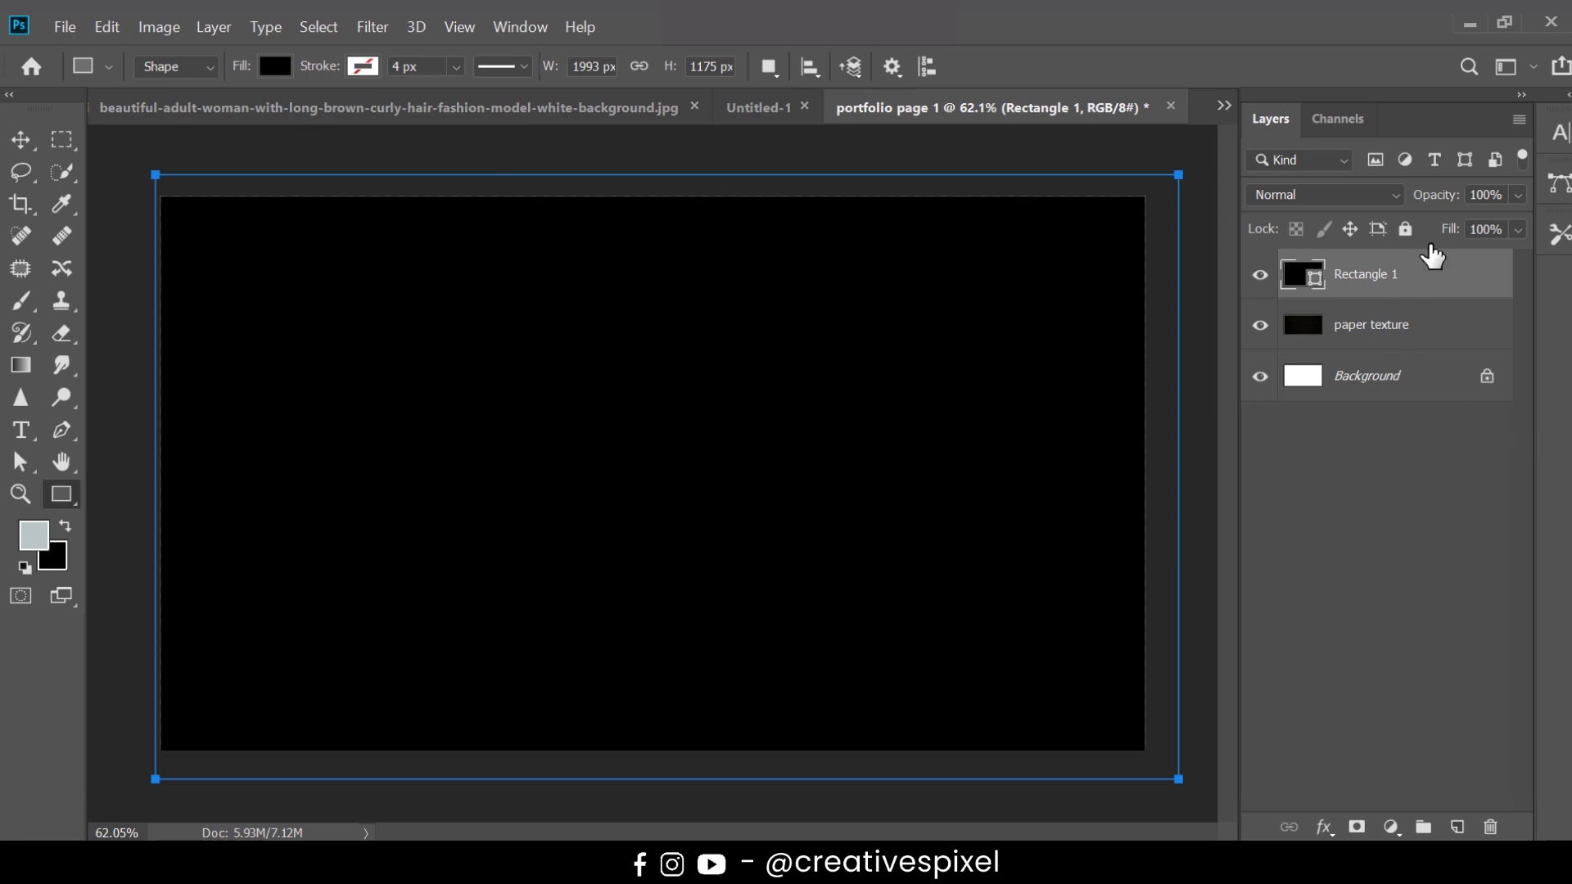
left_click_drag(1438, 197, 1352, 260)
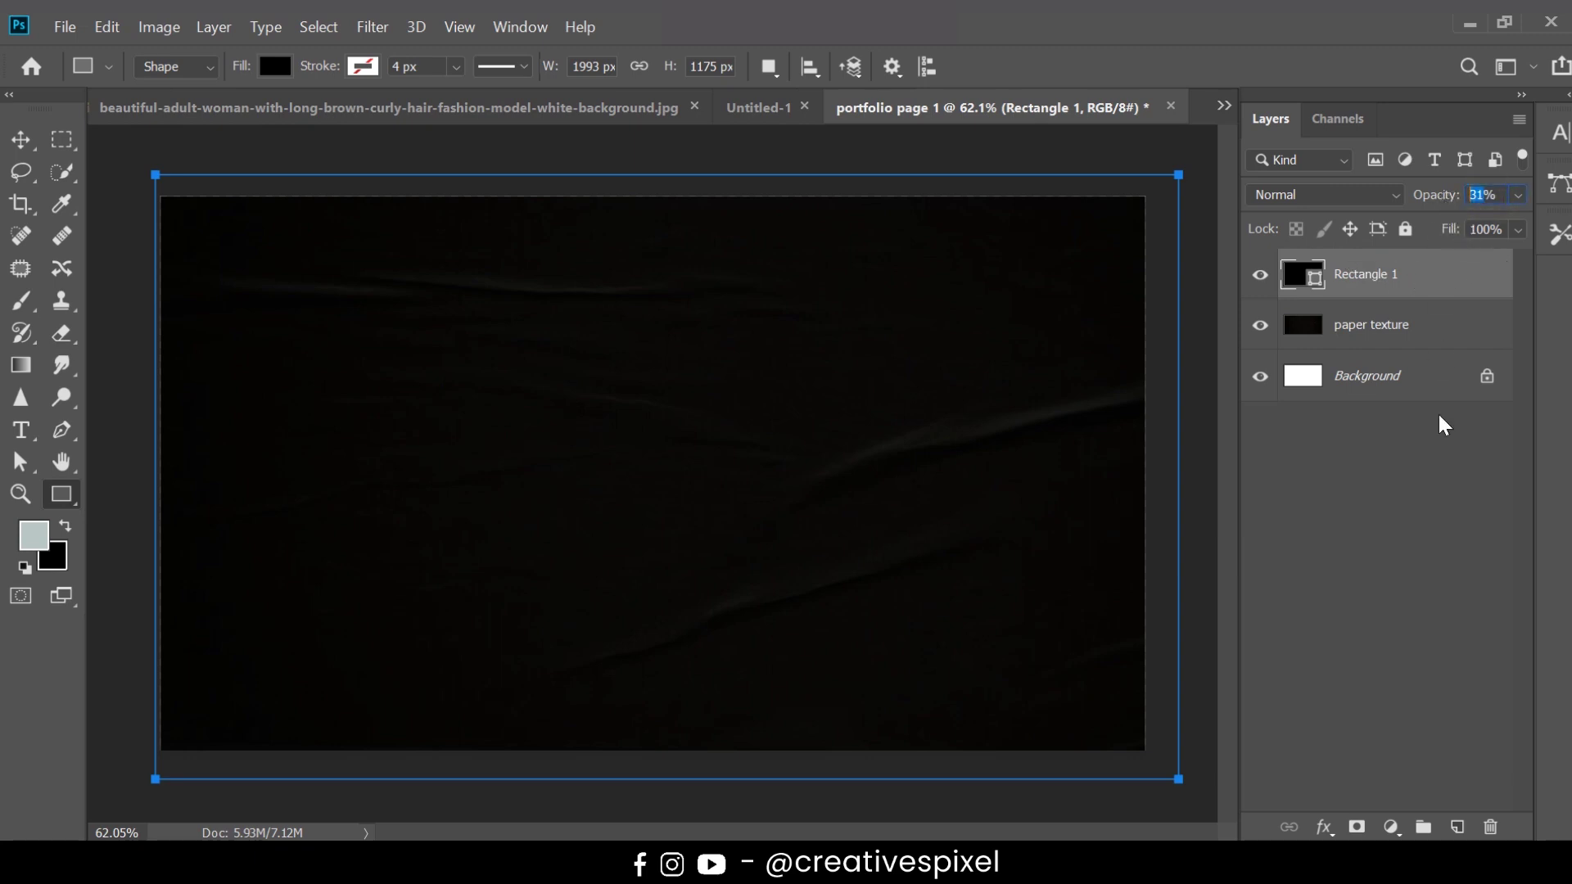
left_click(1439, 586)
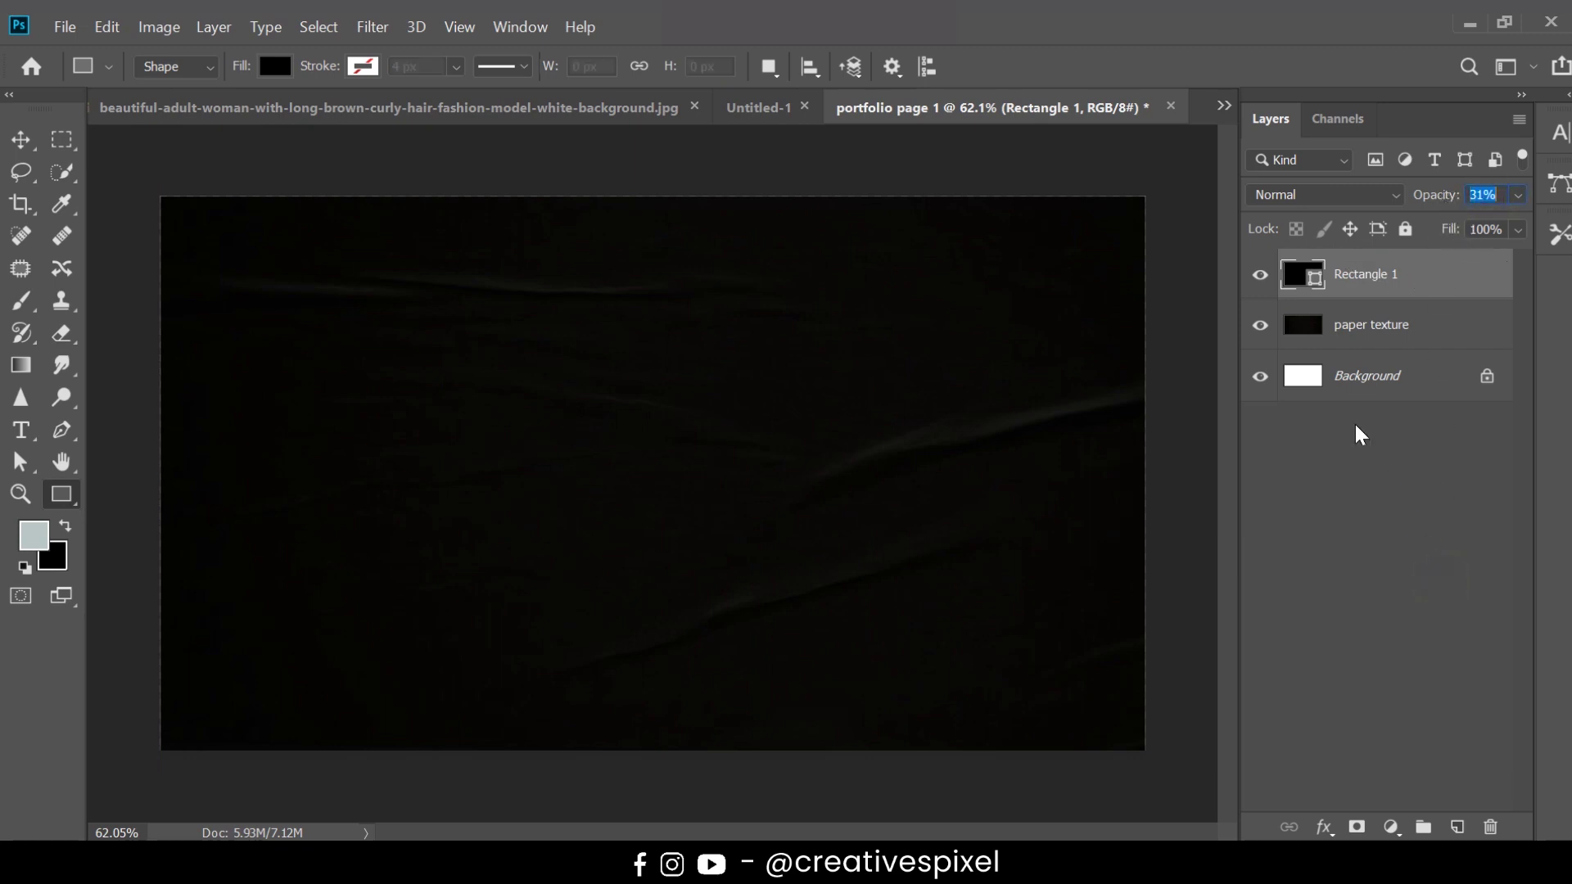
- Add a PORTFOLIO text layer across the middle of the canvas
left_click(22, 431)
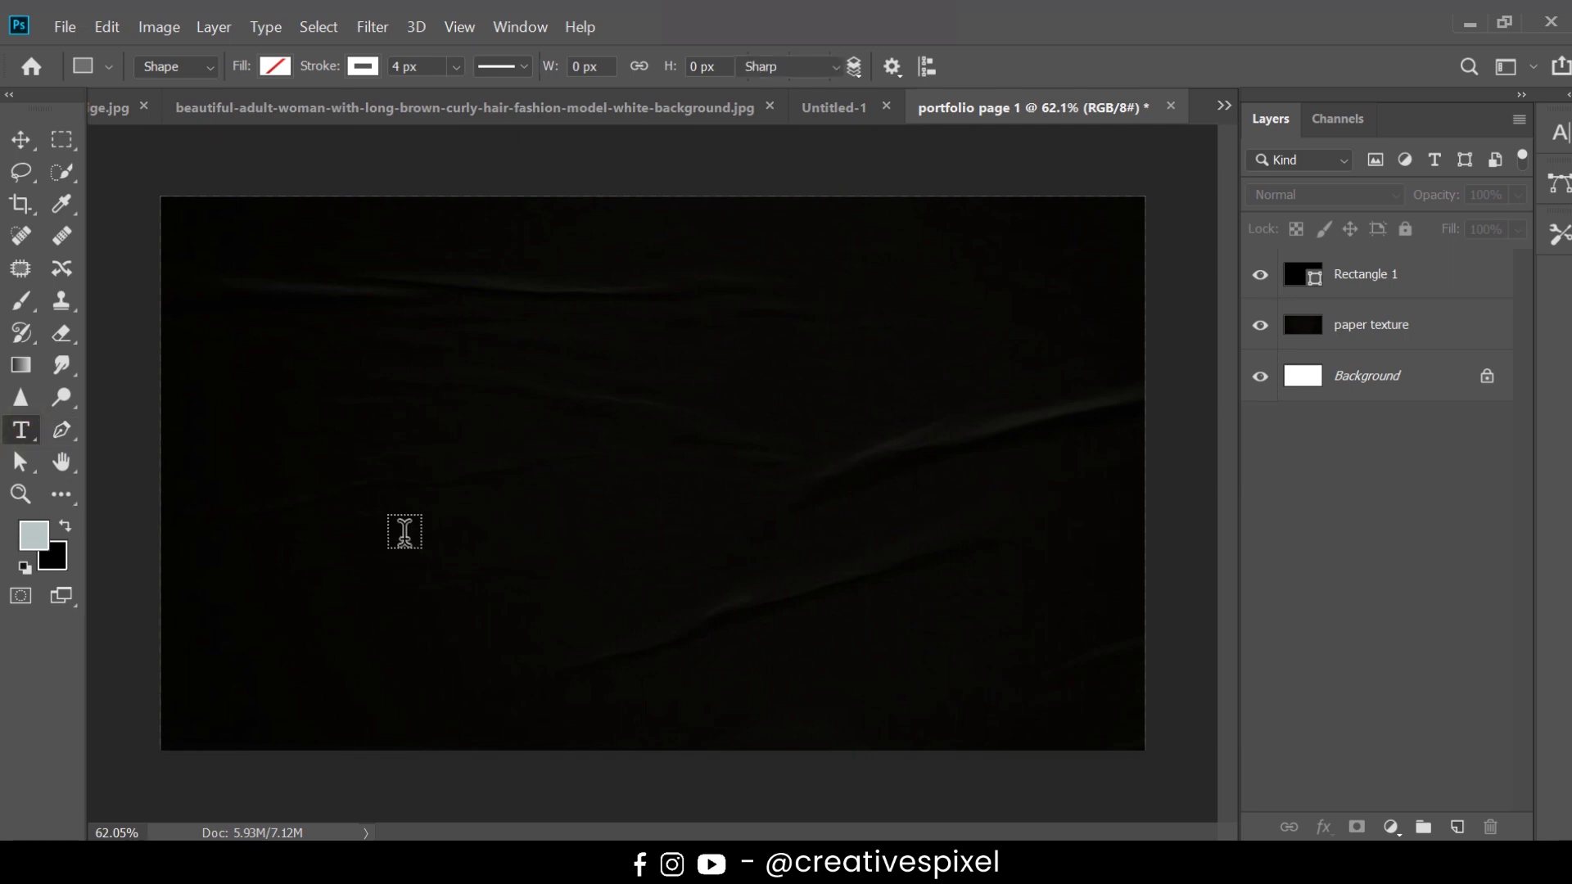
left_click(437, 449)
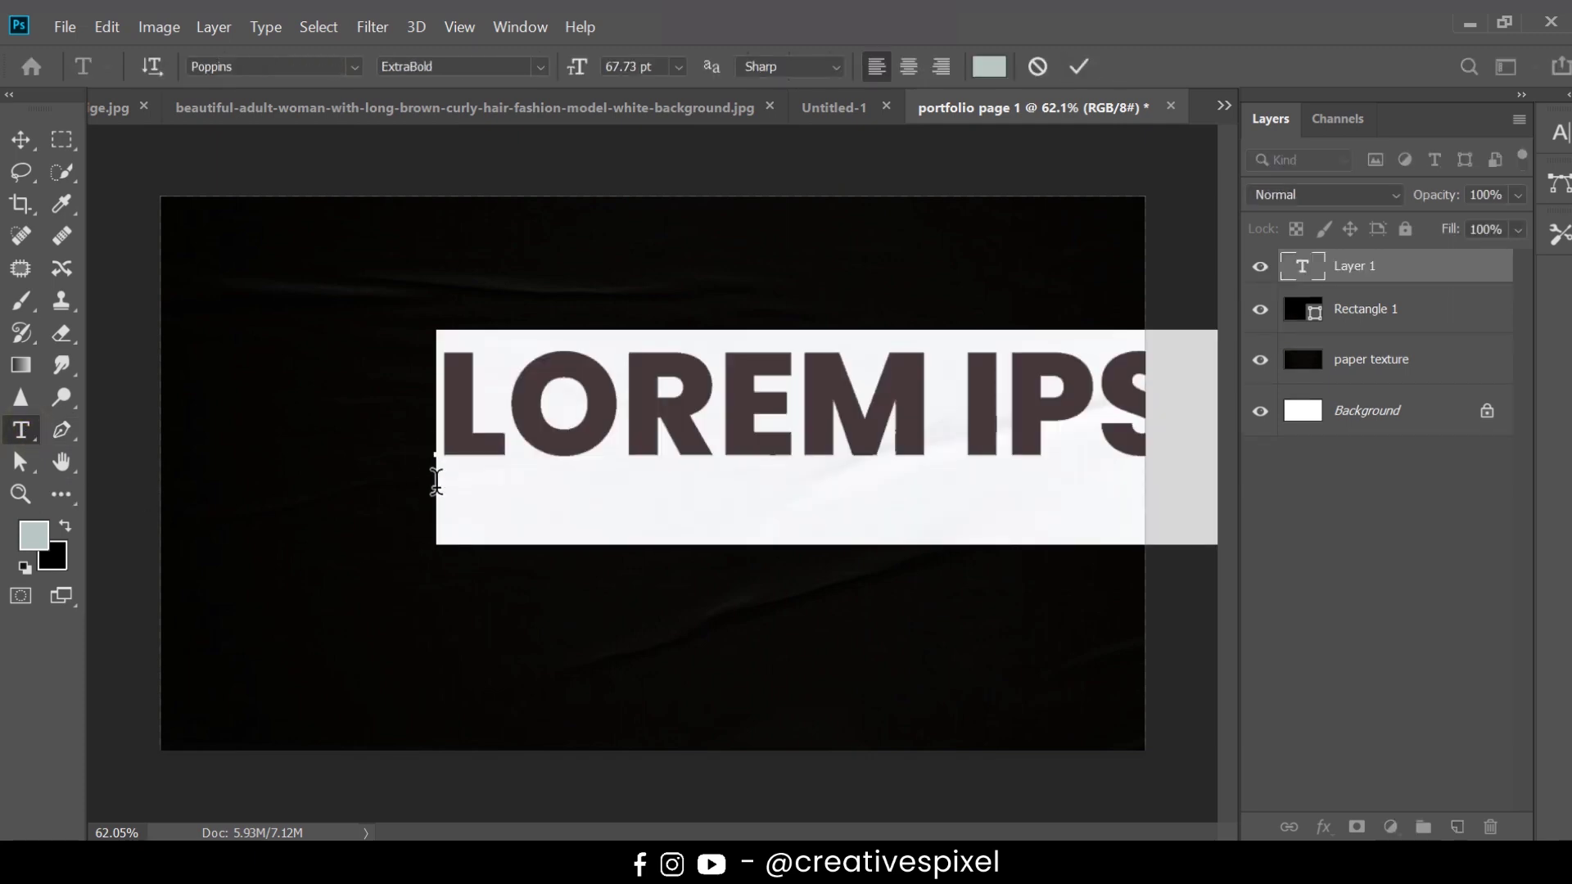
type("PORTFOL")
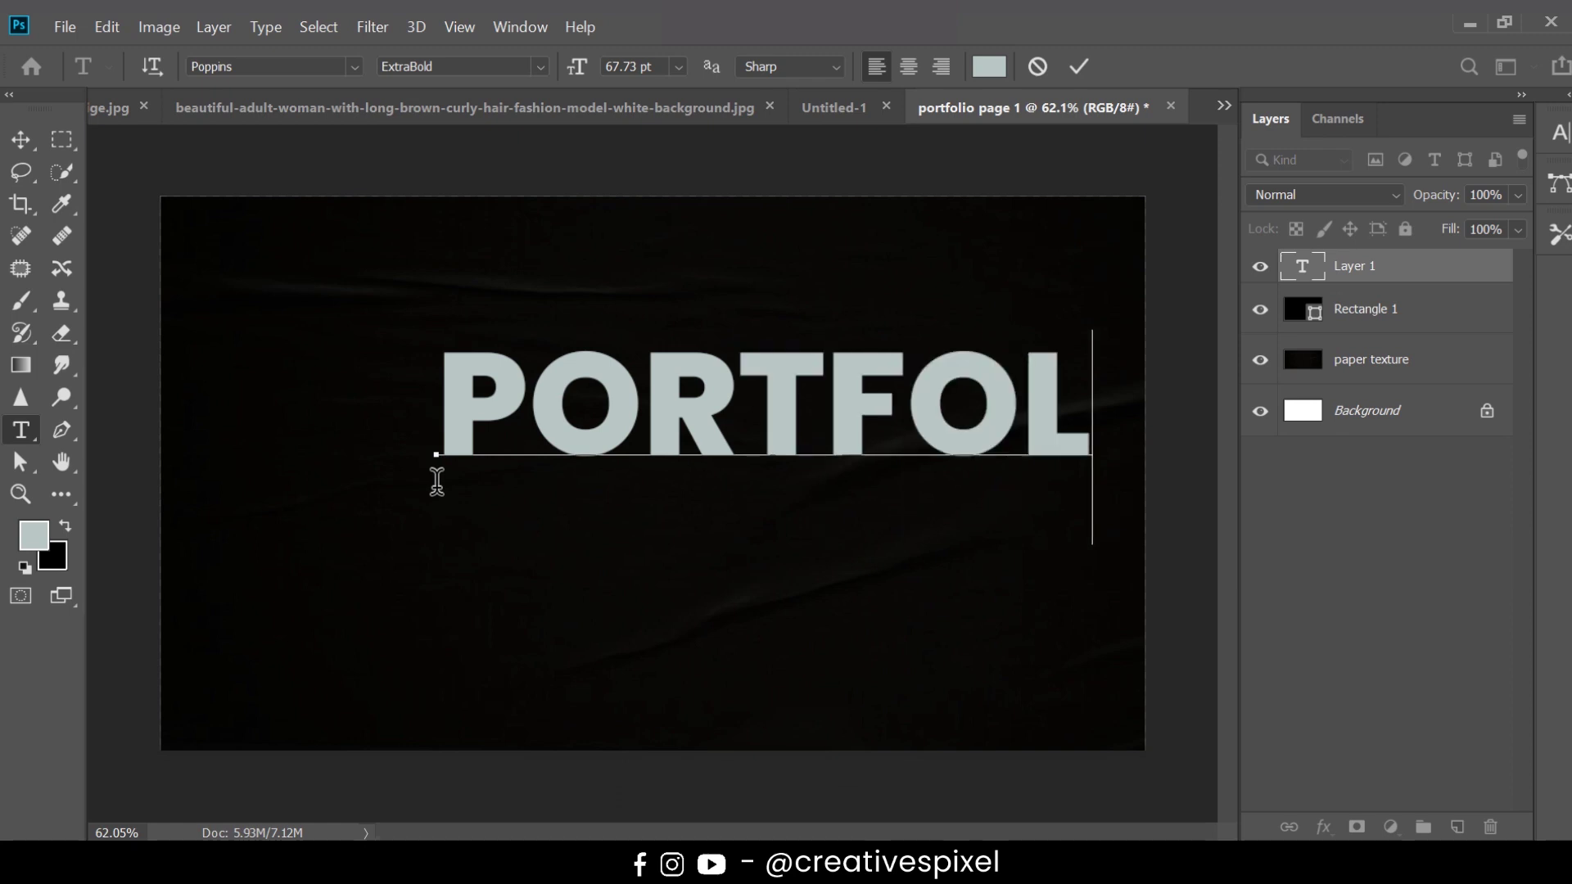
type("IO")
- Colour the PORTFOLIO text white (#ffffff) and commit it
key("ctrl+a")
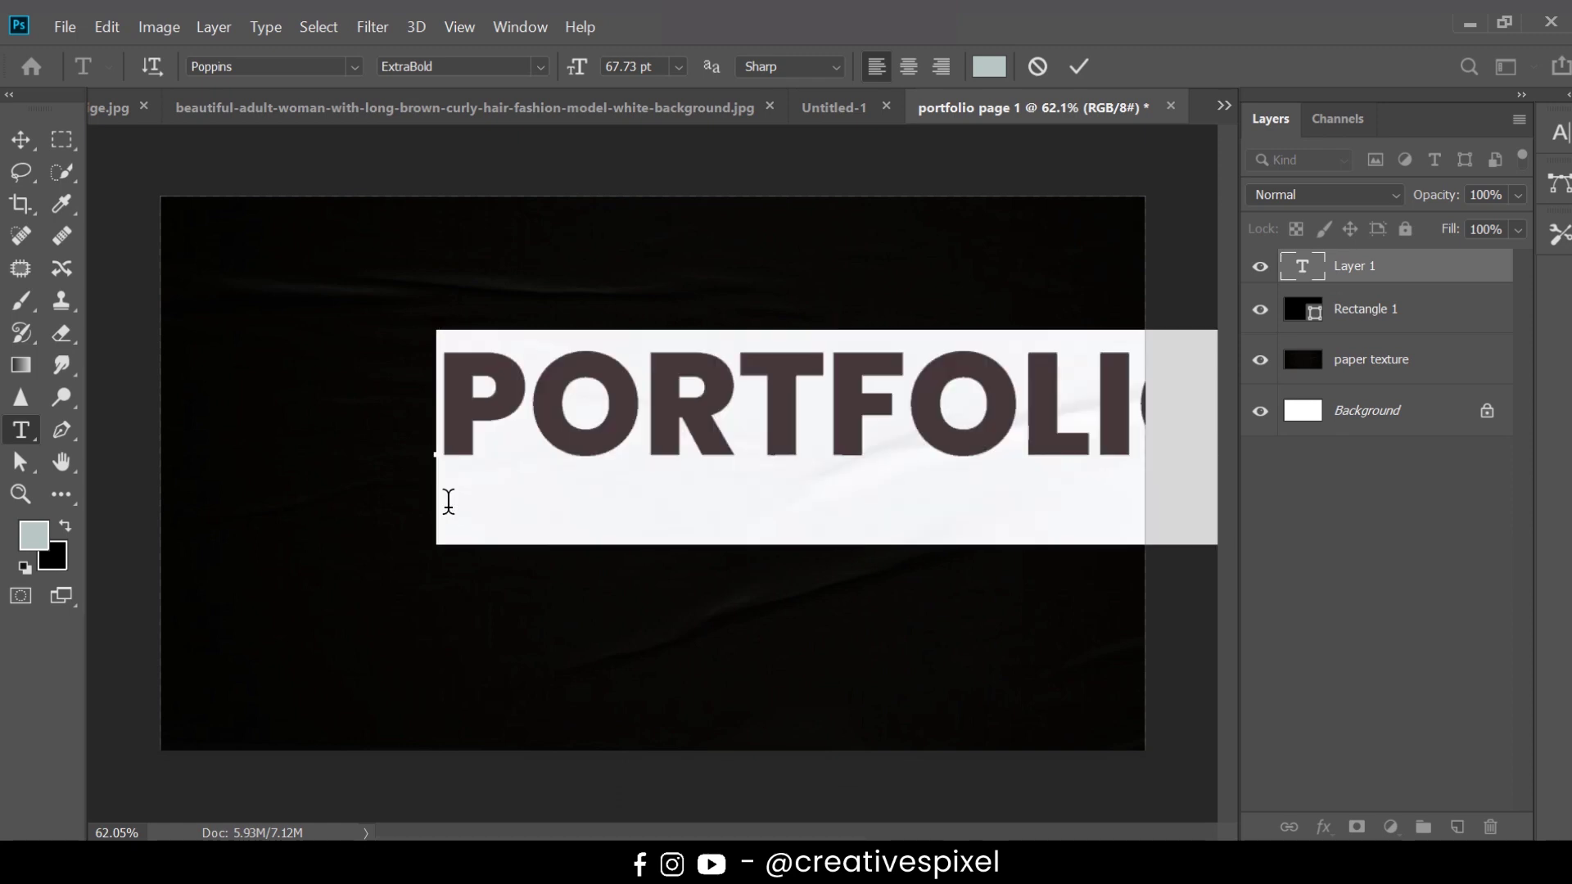
left_click(998, 69)
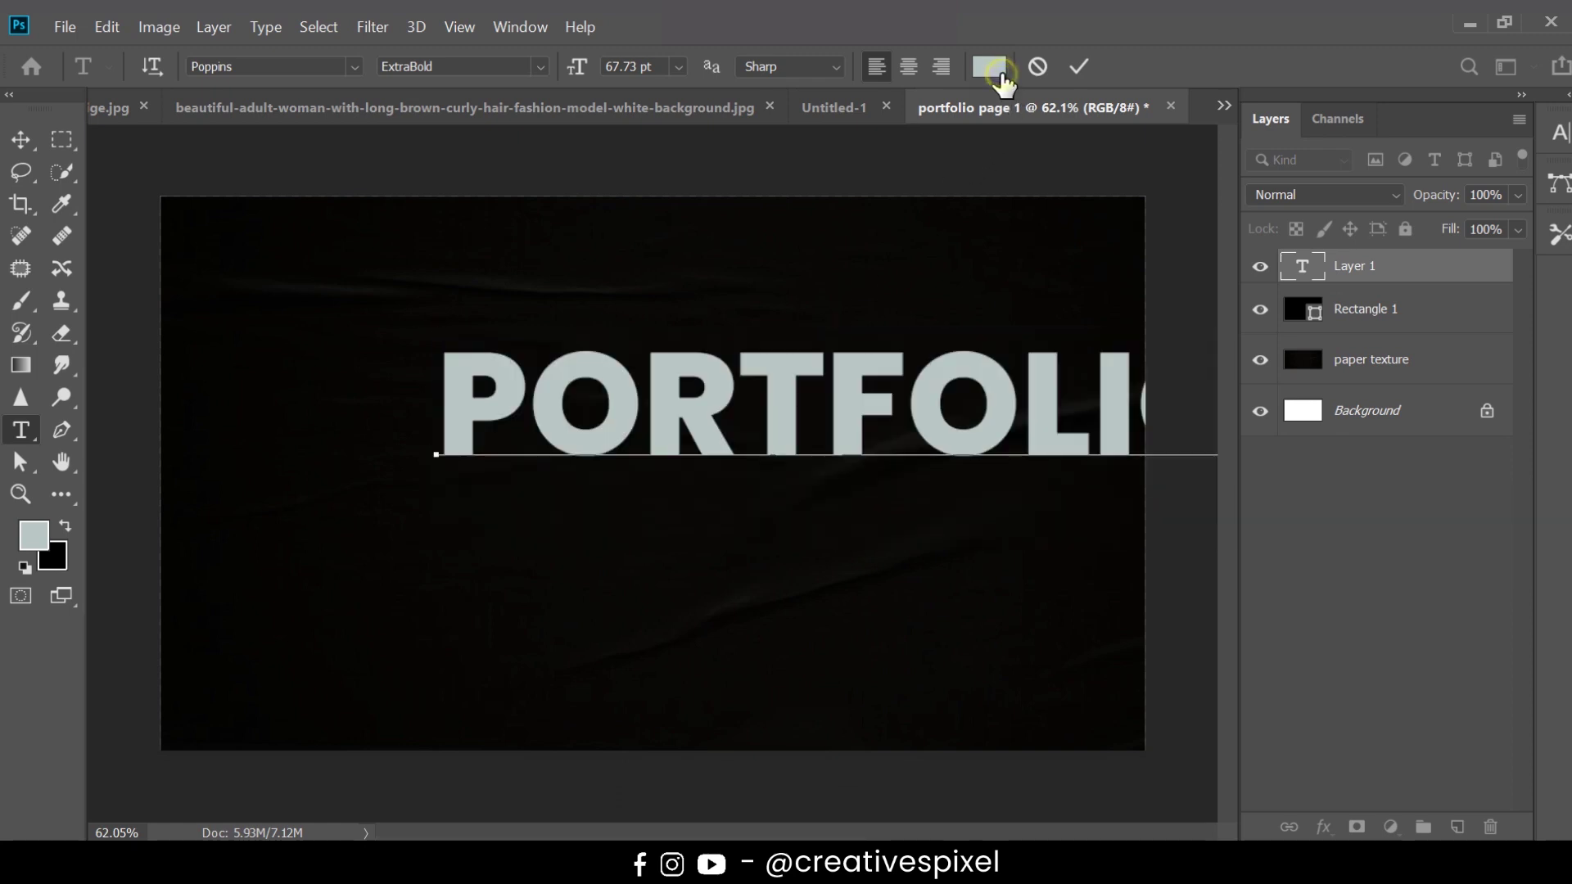
left_click(875, 411)
type("ffffff")
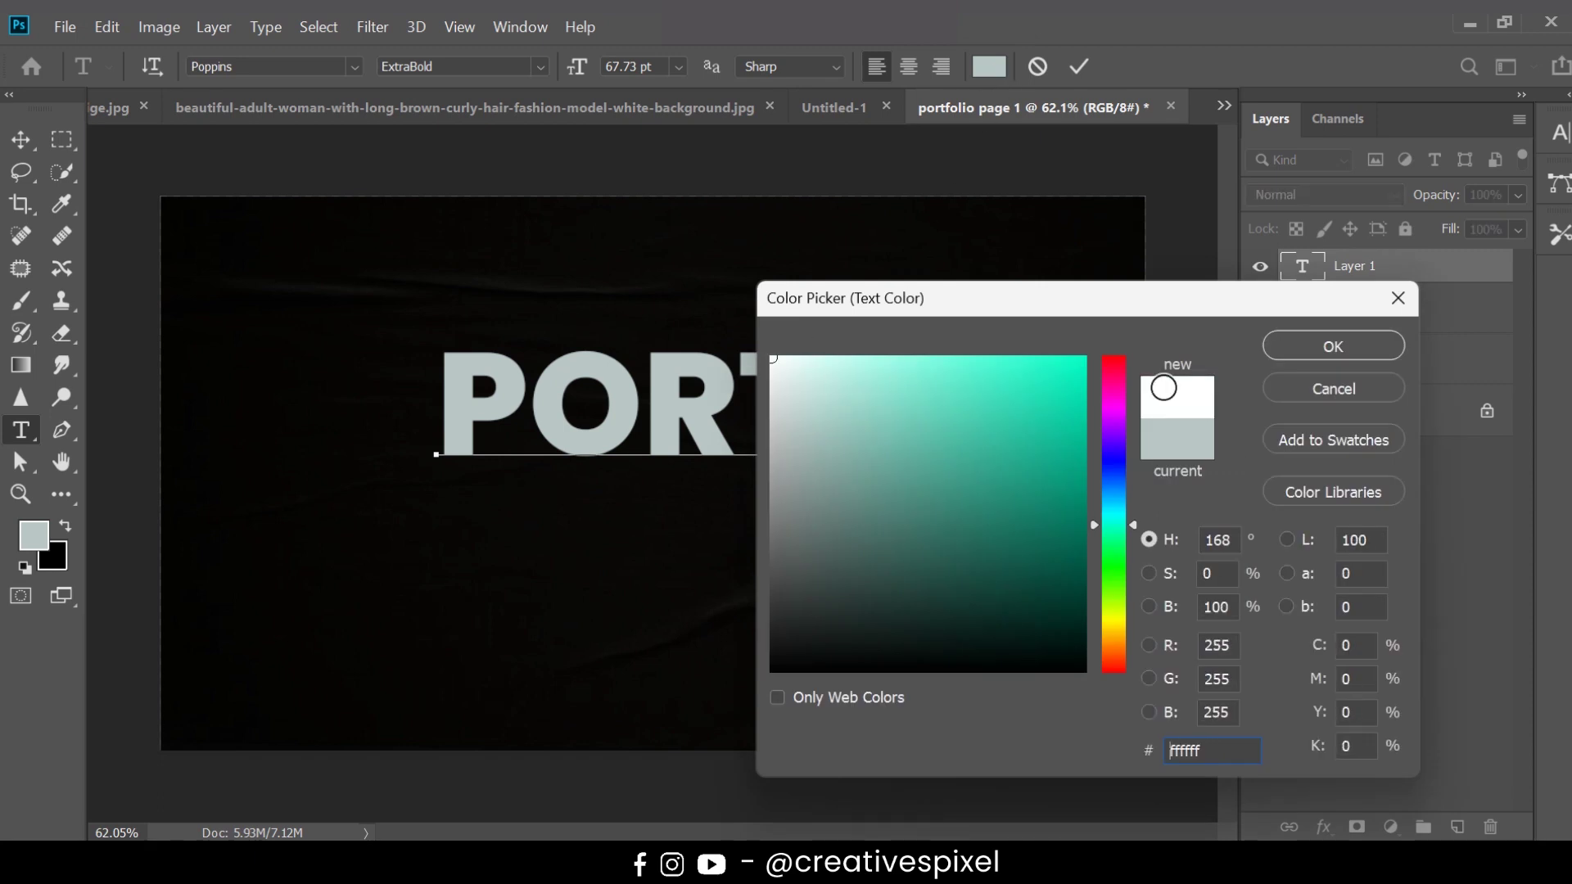
left_click(1347, 338)
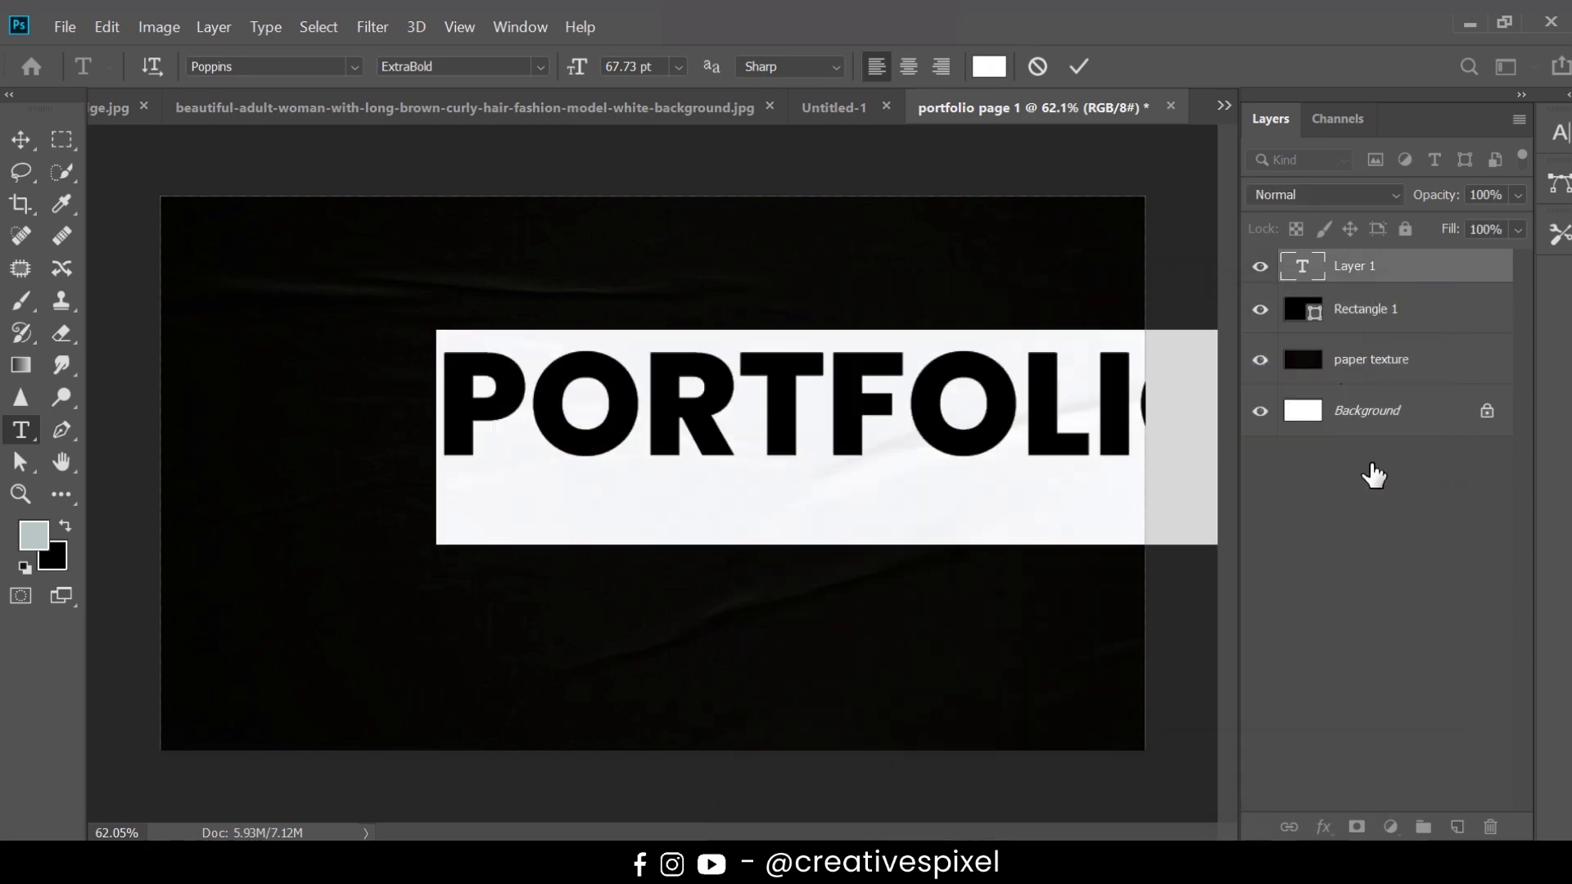
key("ctrl+h")
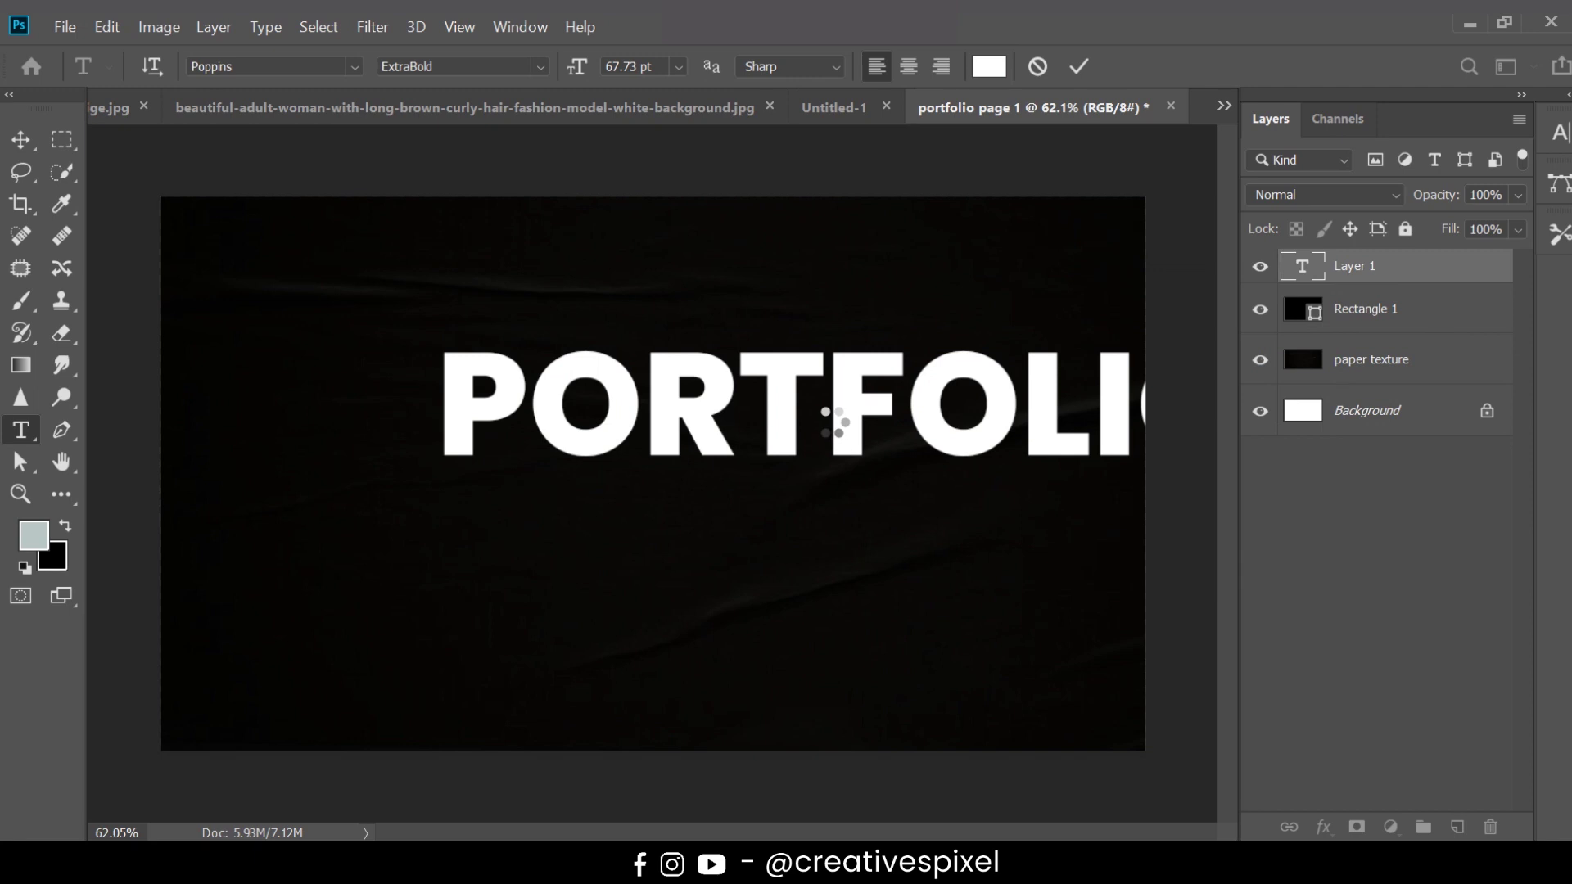
key("ctrl+Return")
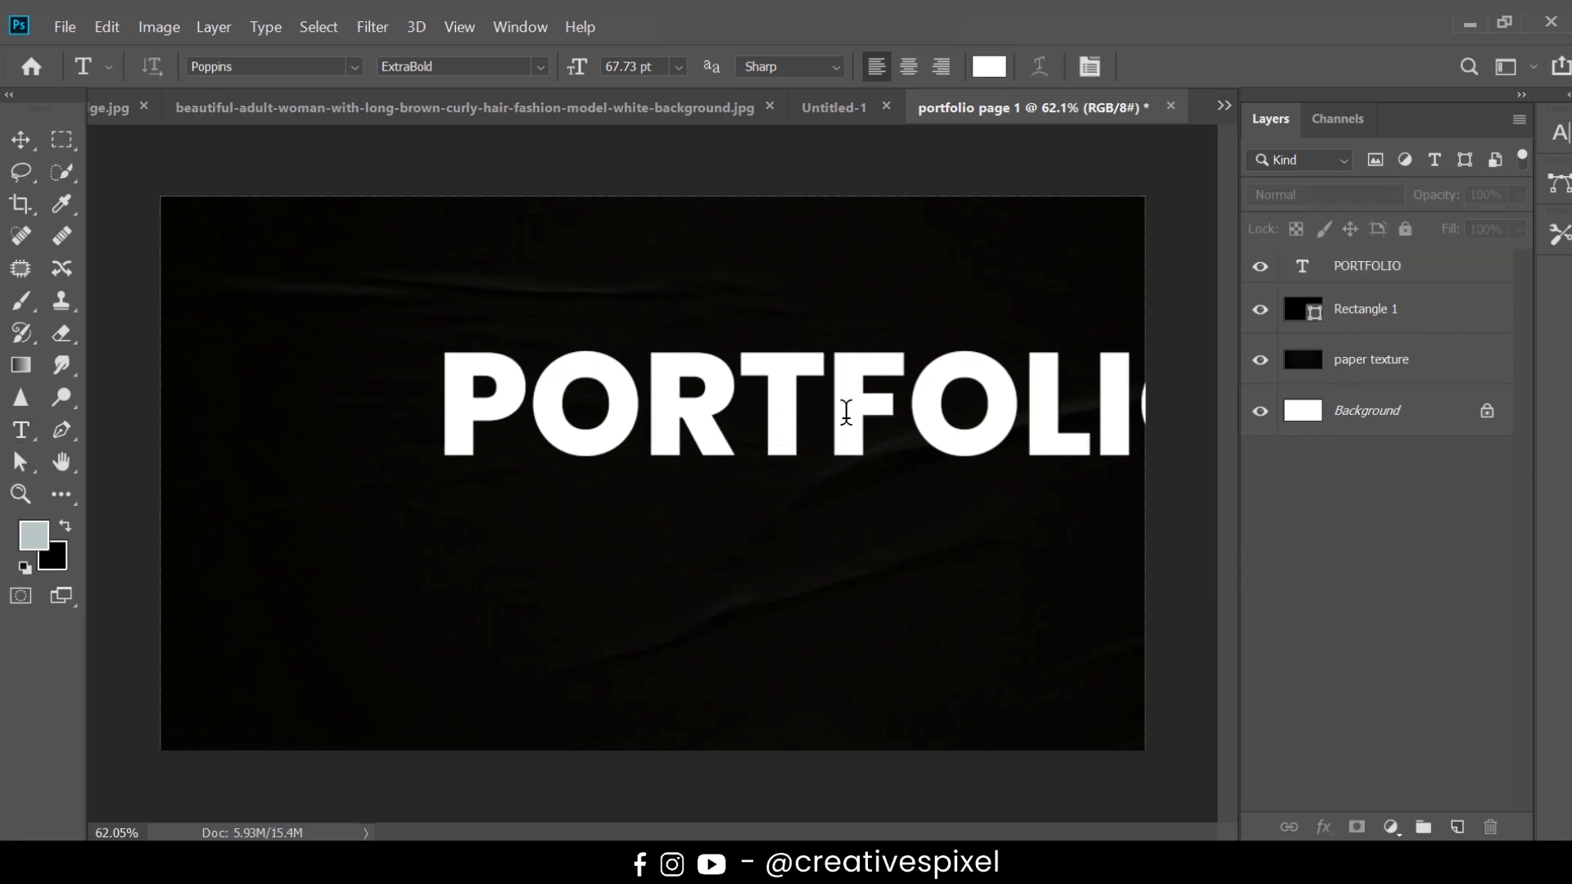
- Scale the PORTFOLIO text down and centre it on the canvas
key("v")
mouse_move(853, 428)
left_mouse_down()
mouse_move(639, 526)
mouse_move(655, 505)
left_mouse_up()
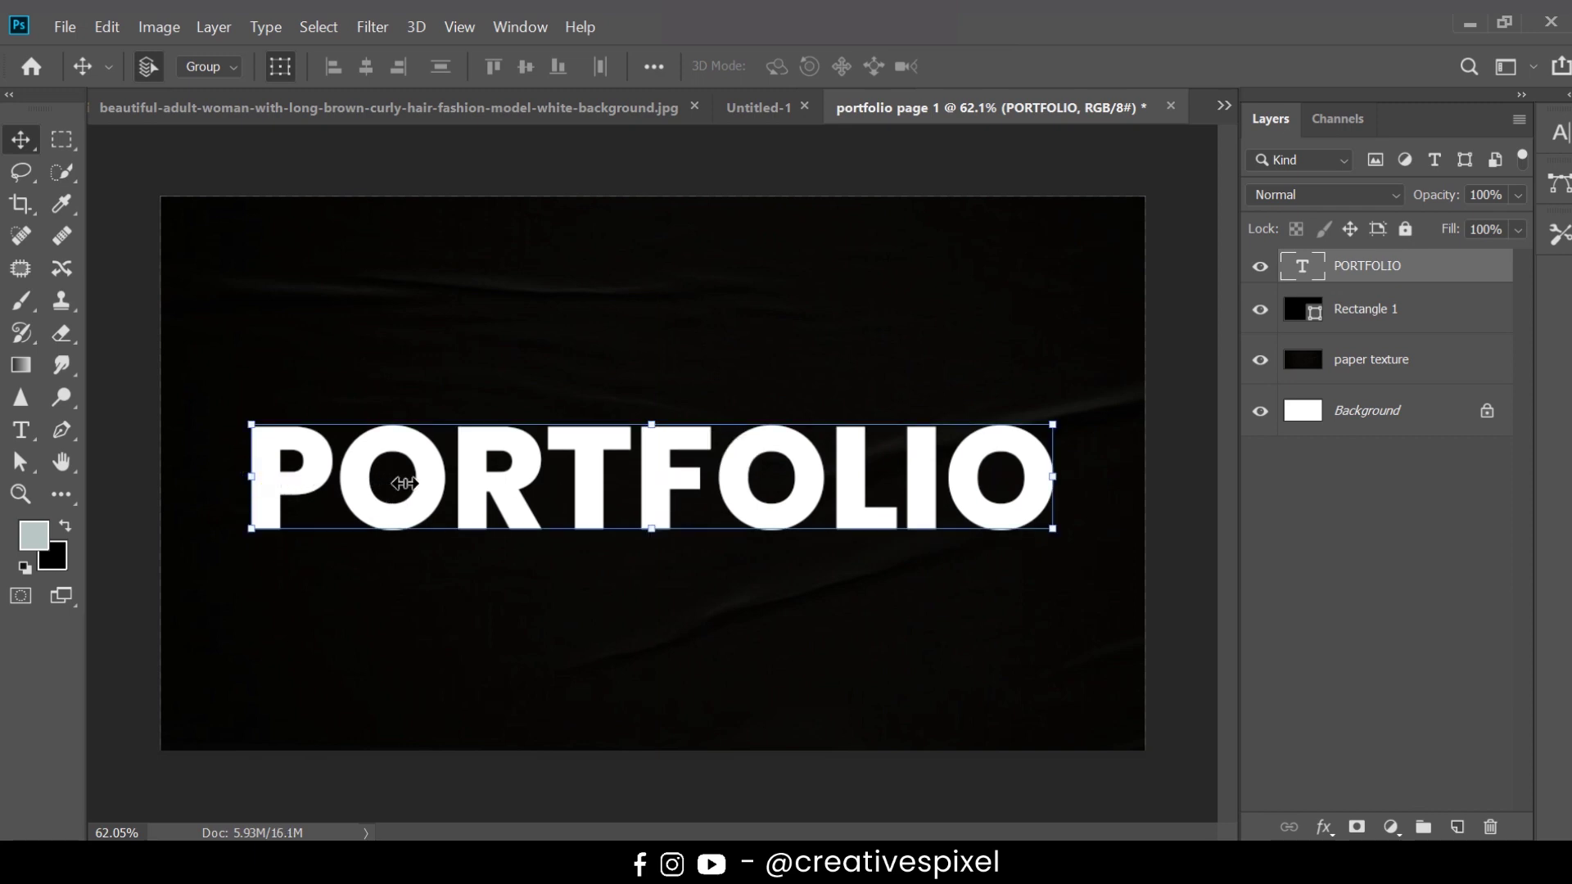
left_click_drag(499, 481, 501, 491)
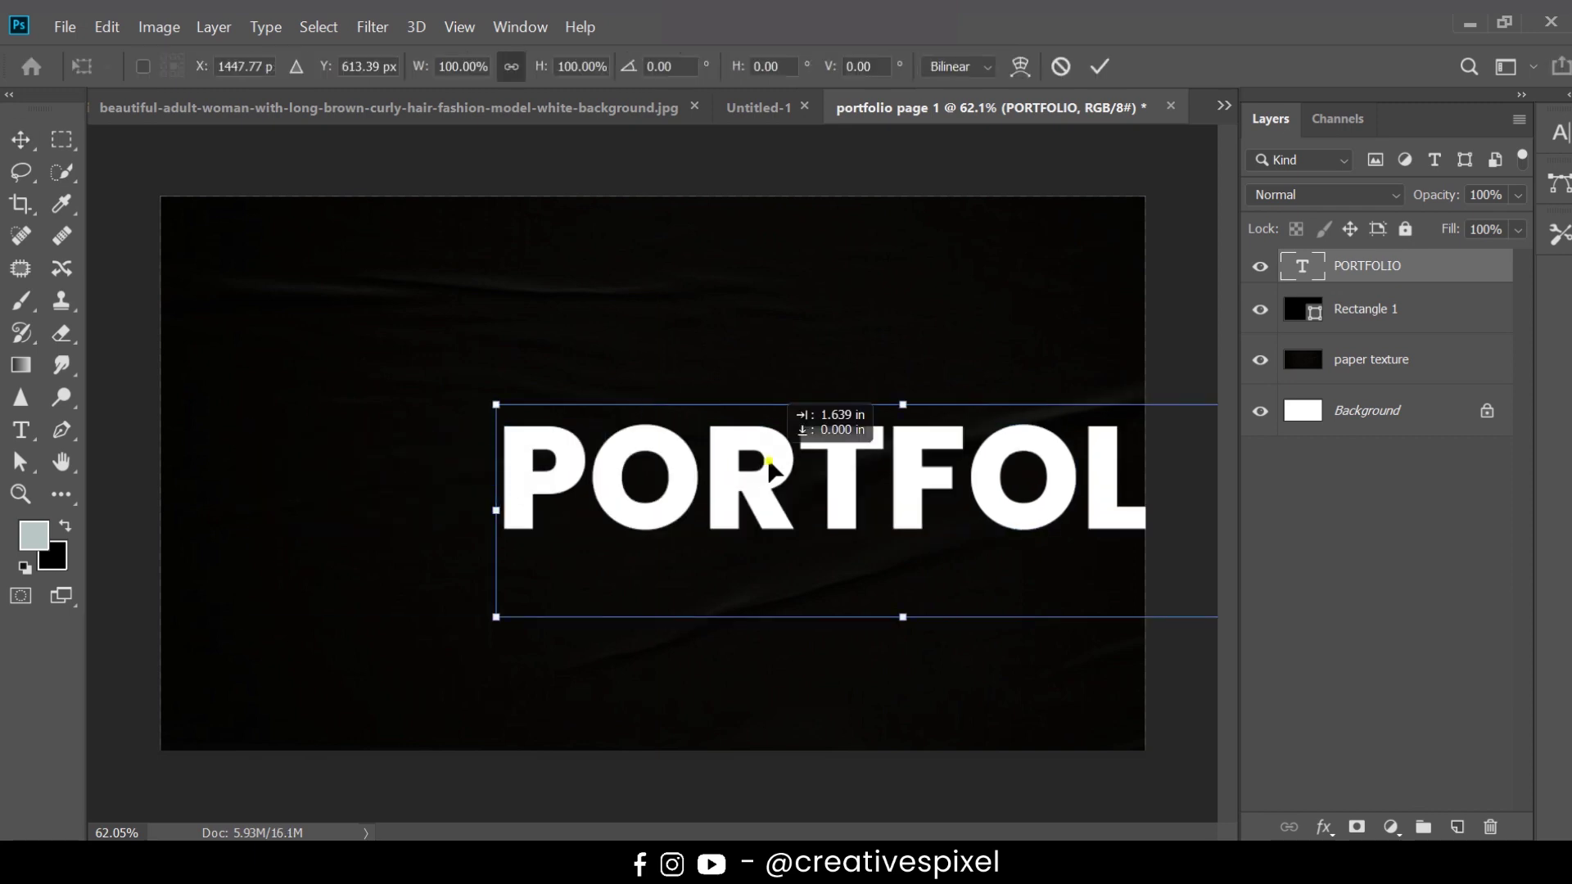
left_click_drag(769, 471, 555, 471)
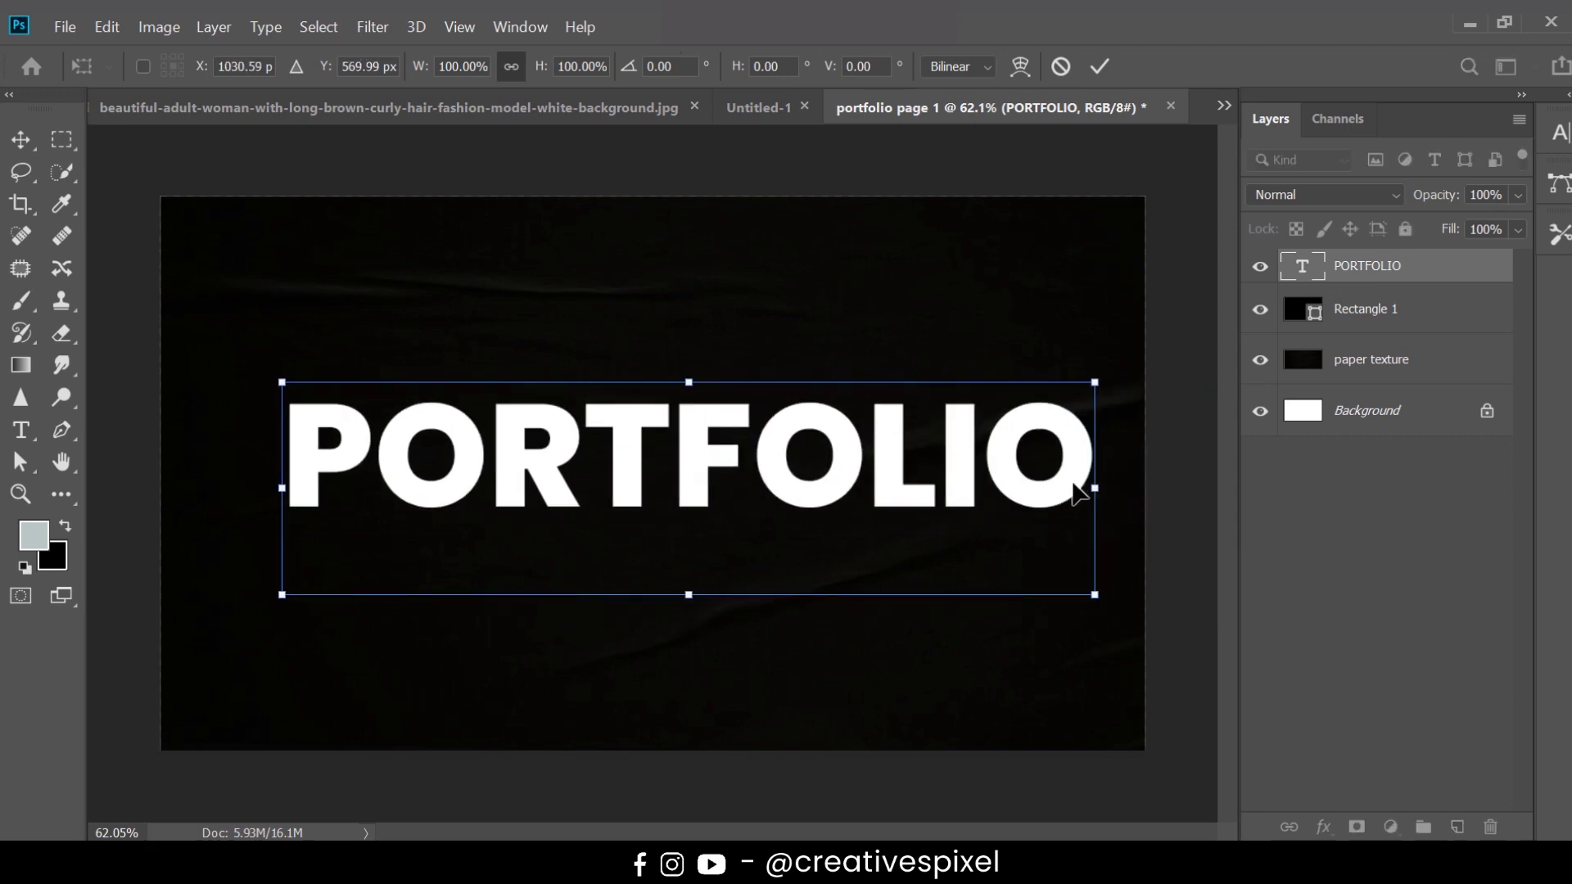
mouse_move(1095, 482)
left_mouse_down()
mouse_move(784, 452)
mouse_move(747, 524)
left_mouse_up()
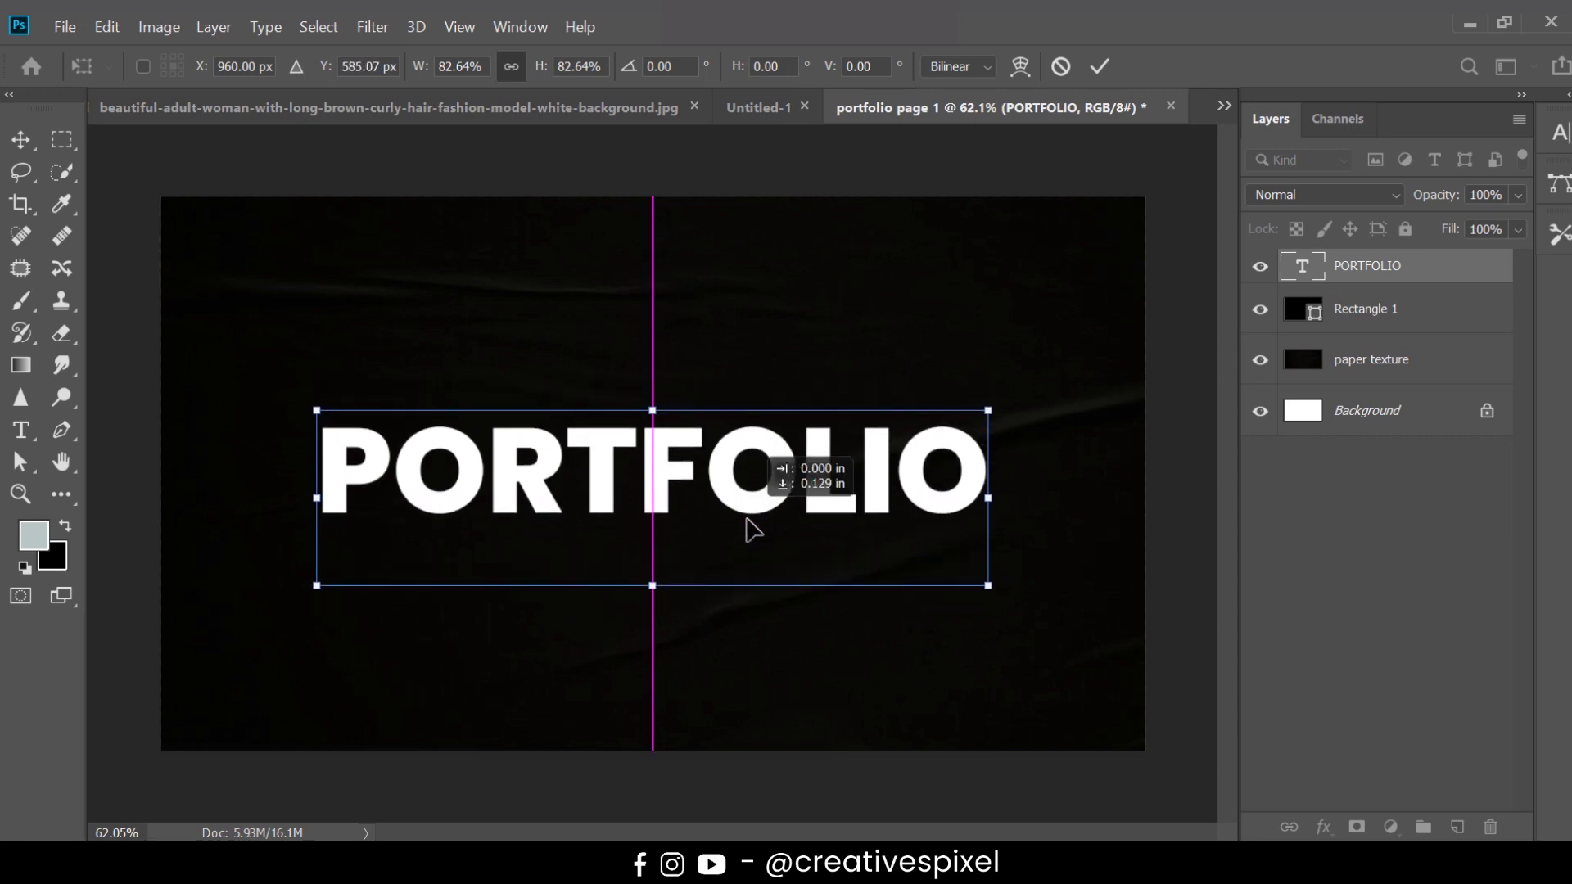
key("Return")
left_click(1331, 600)
left_click_drag(769, 467, 768, 456)
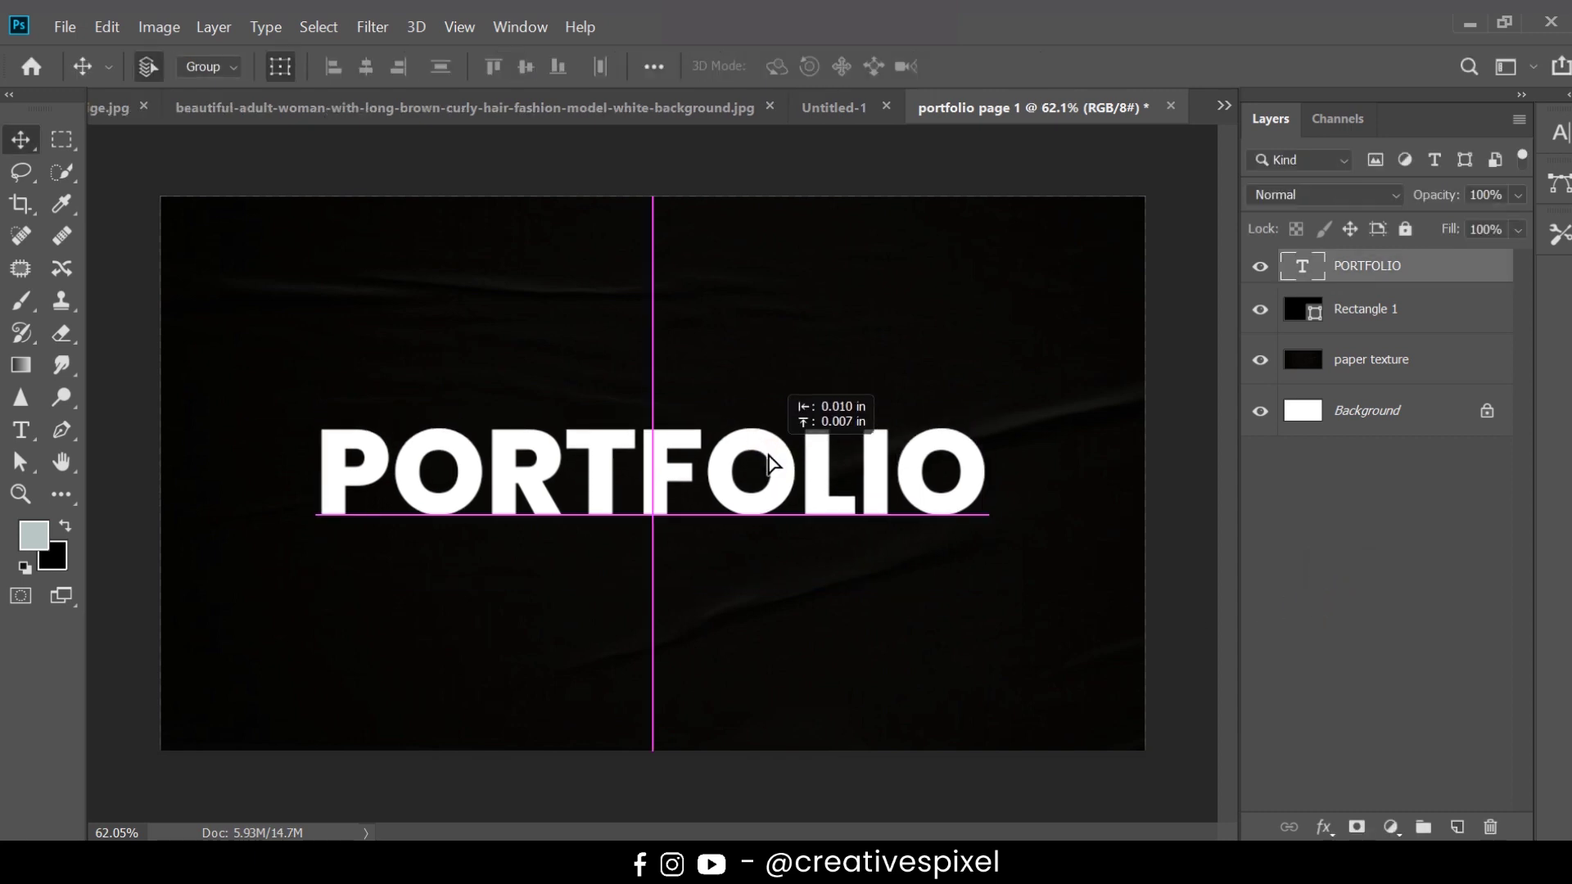
left_click(1362, 642)
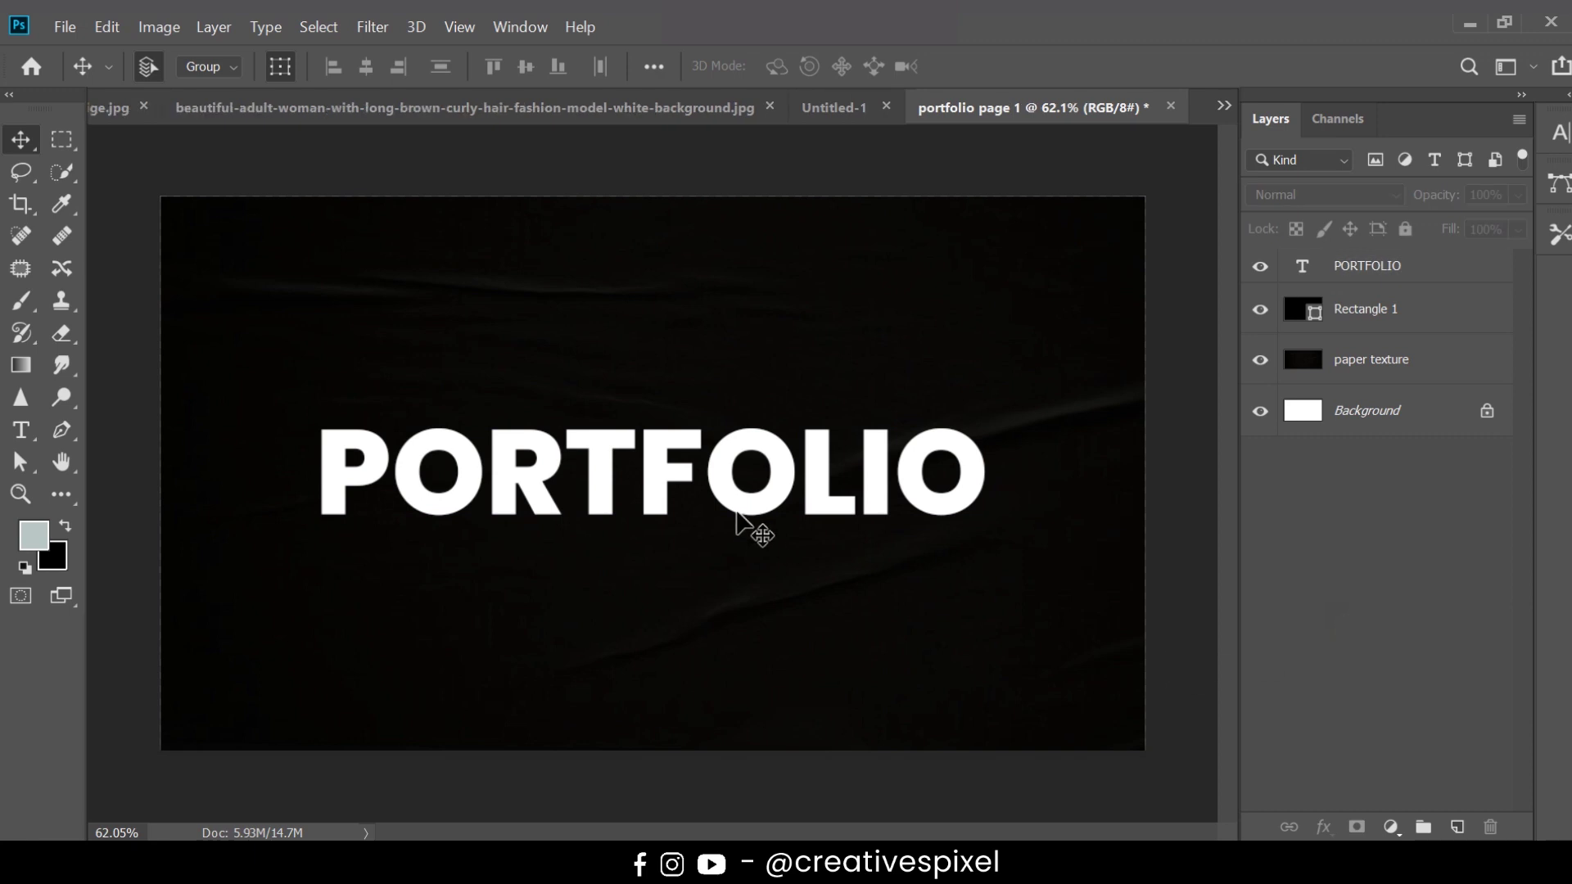
- Duplicate PORTFOLIO twice, placing one copy just below and one just above the original
left_click(736, 513)
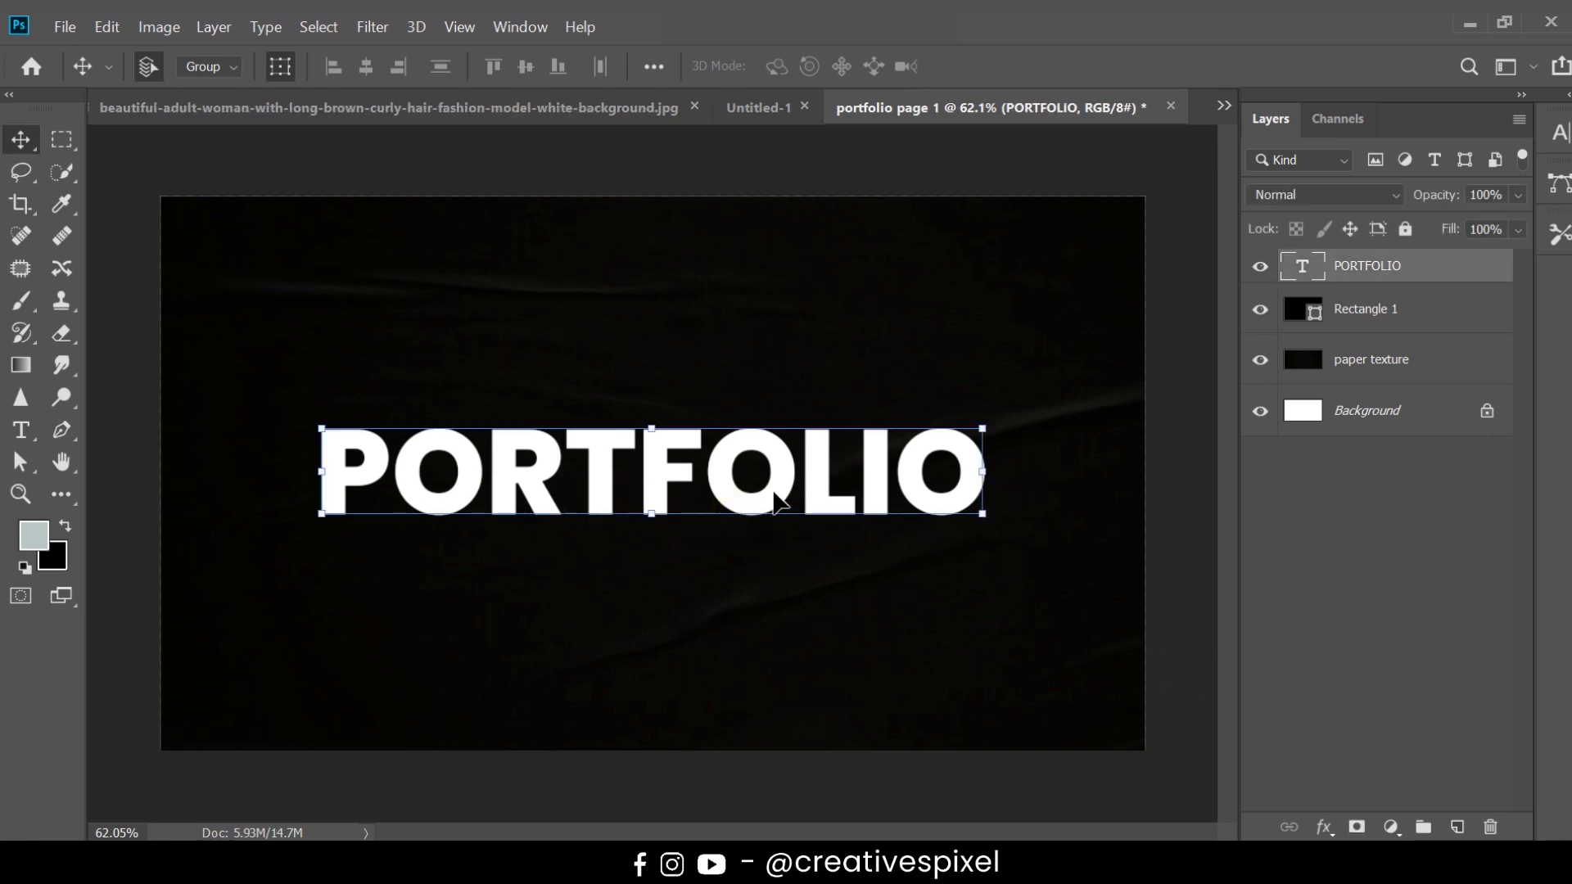
left_click_drag(1391, 270, 1461, 825)
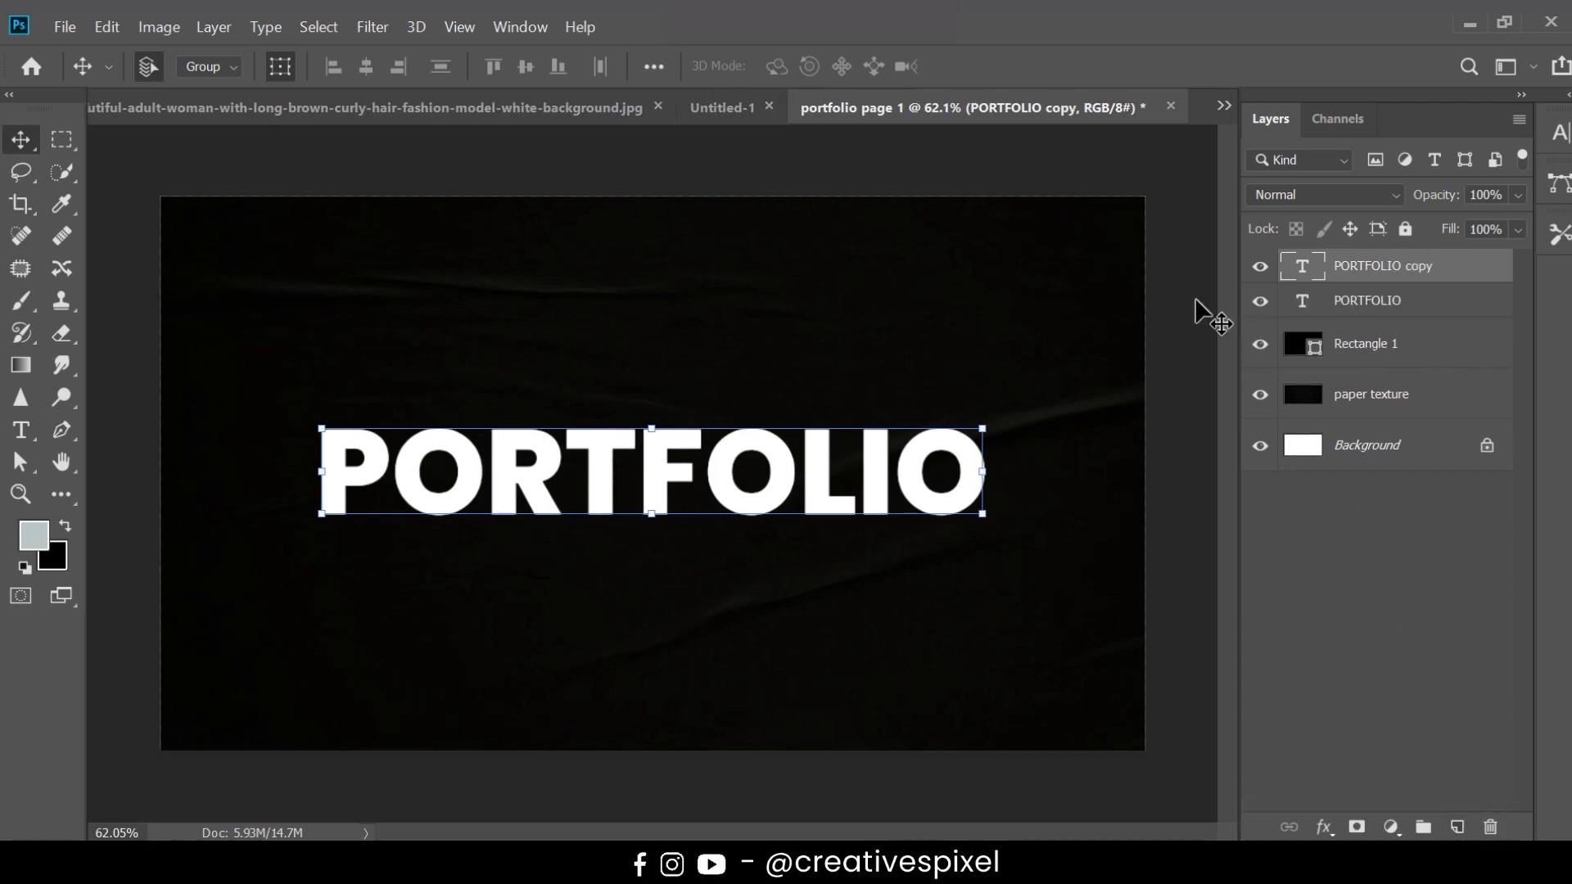
left_click_drag(884, 491, 884, 538)
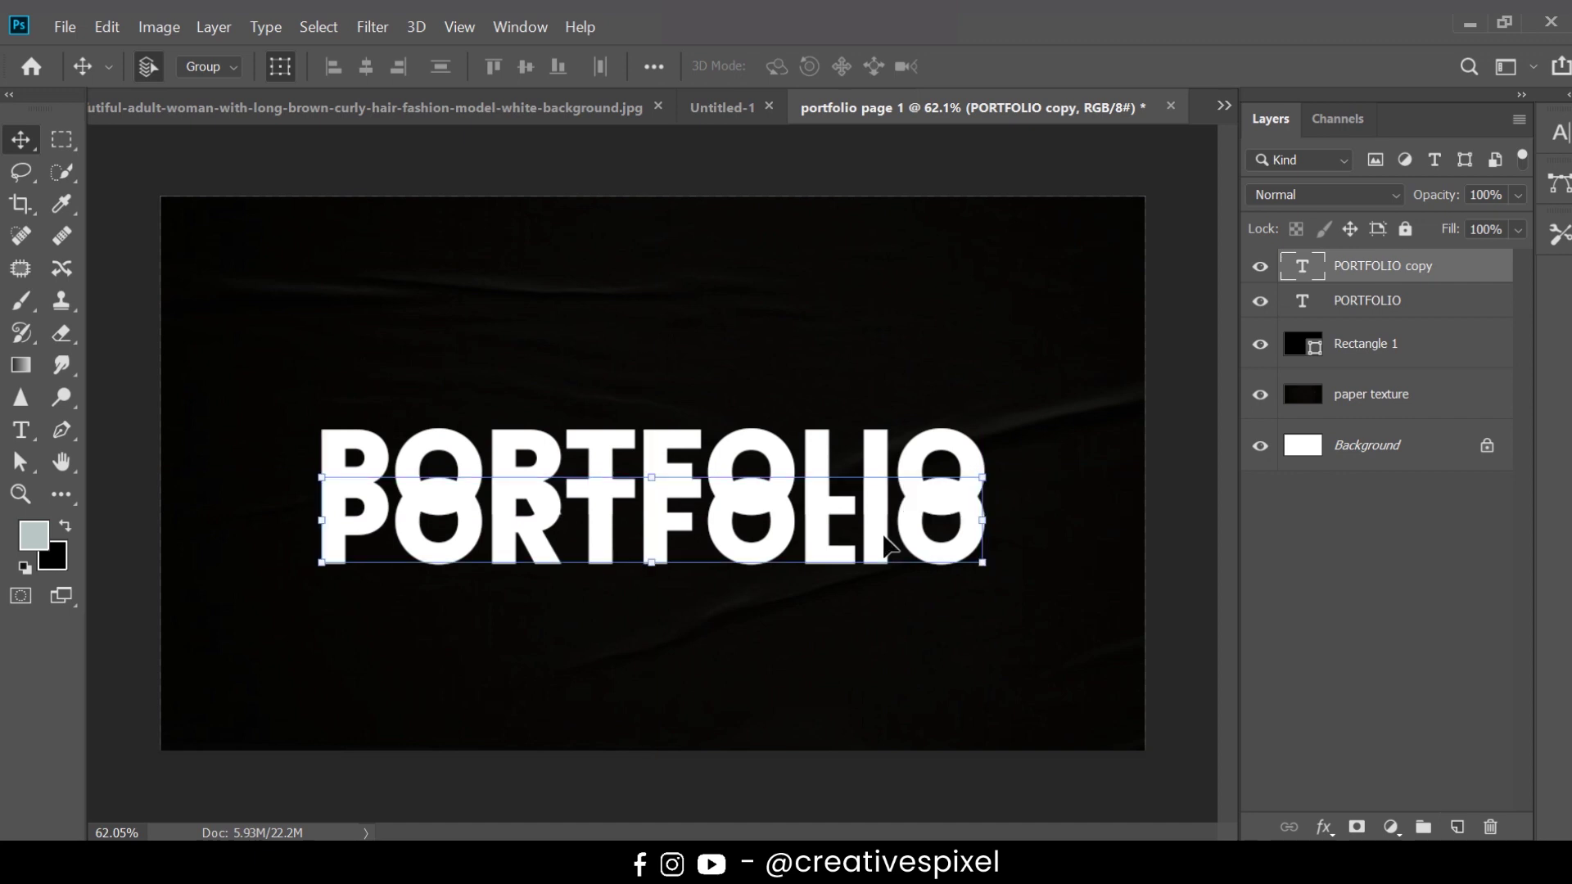
left_click_drag(1437, 264, 1420, 321)
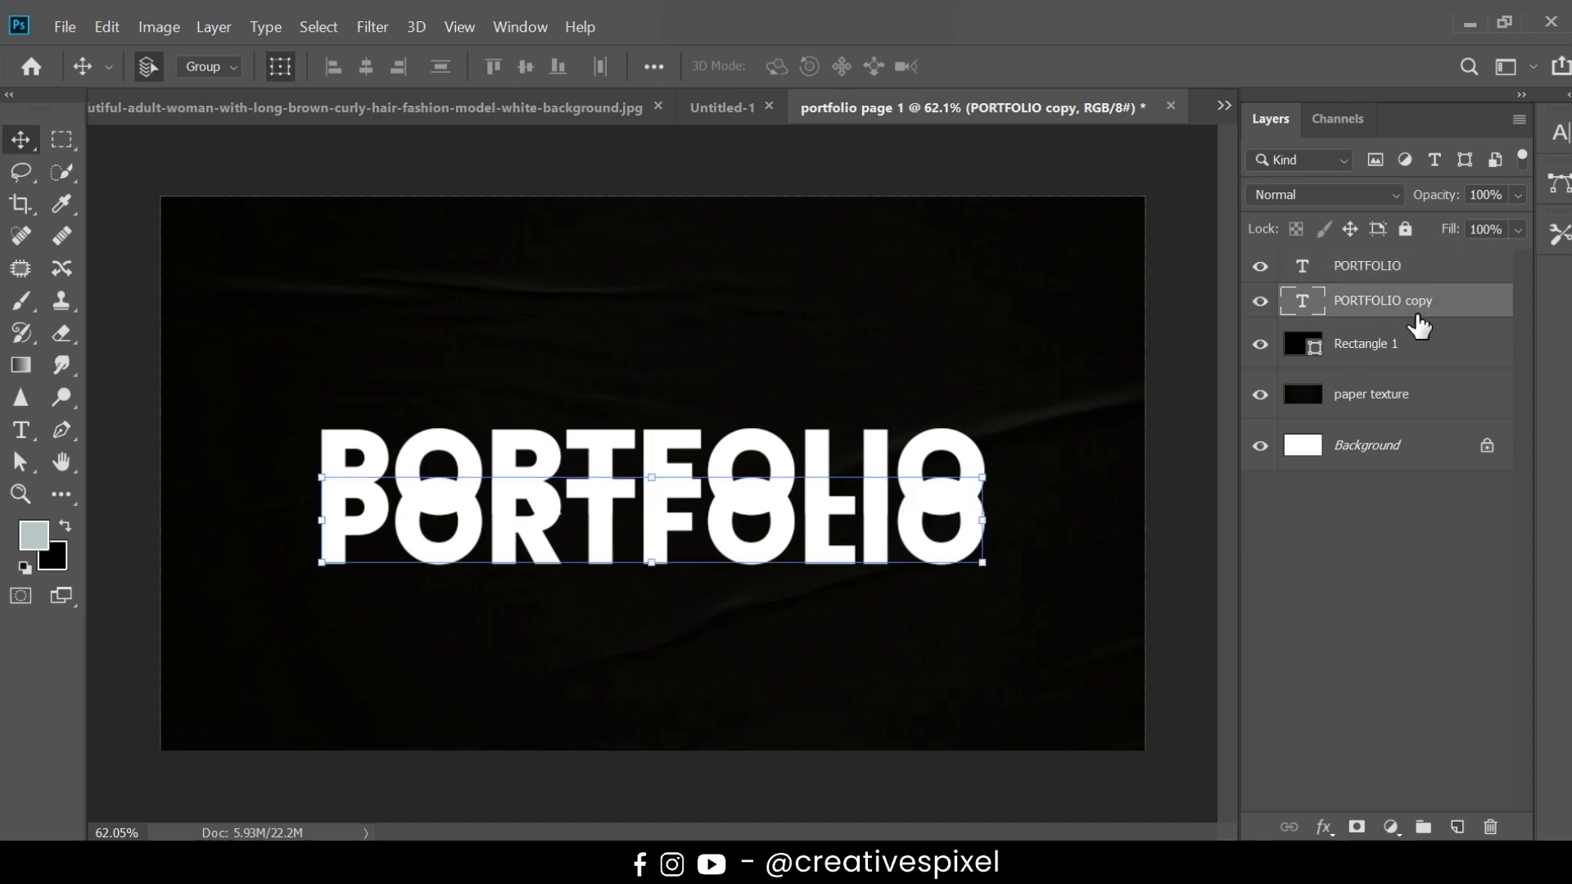
mouse_move(810, 540)
left_mouse_down()
mouse_move(813, 424)
mouse_move(813, 463)
left_mouse_up()
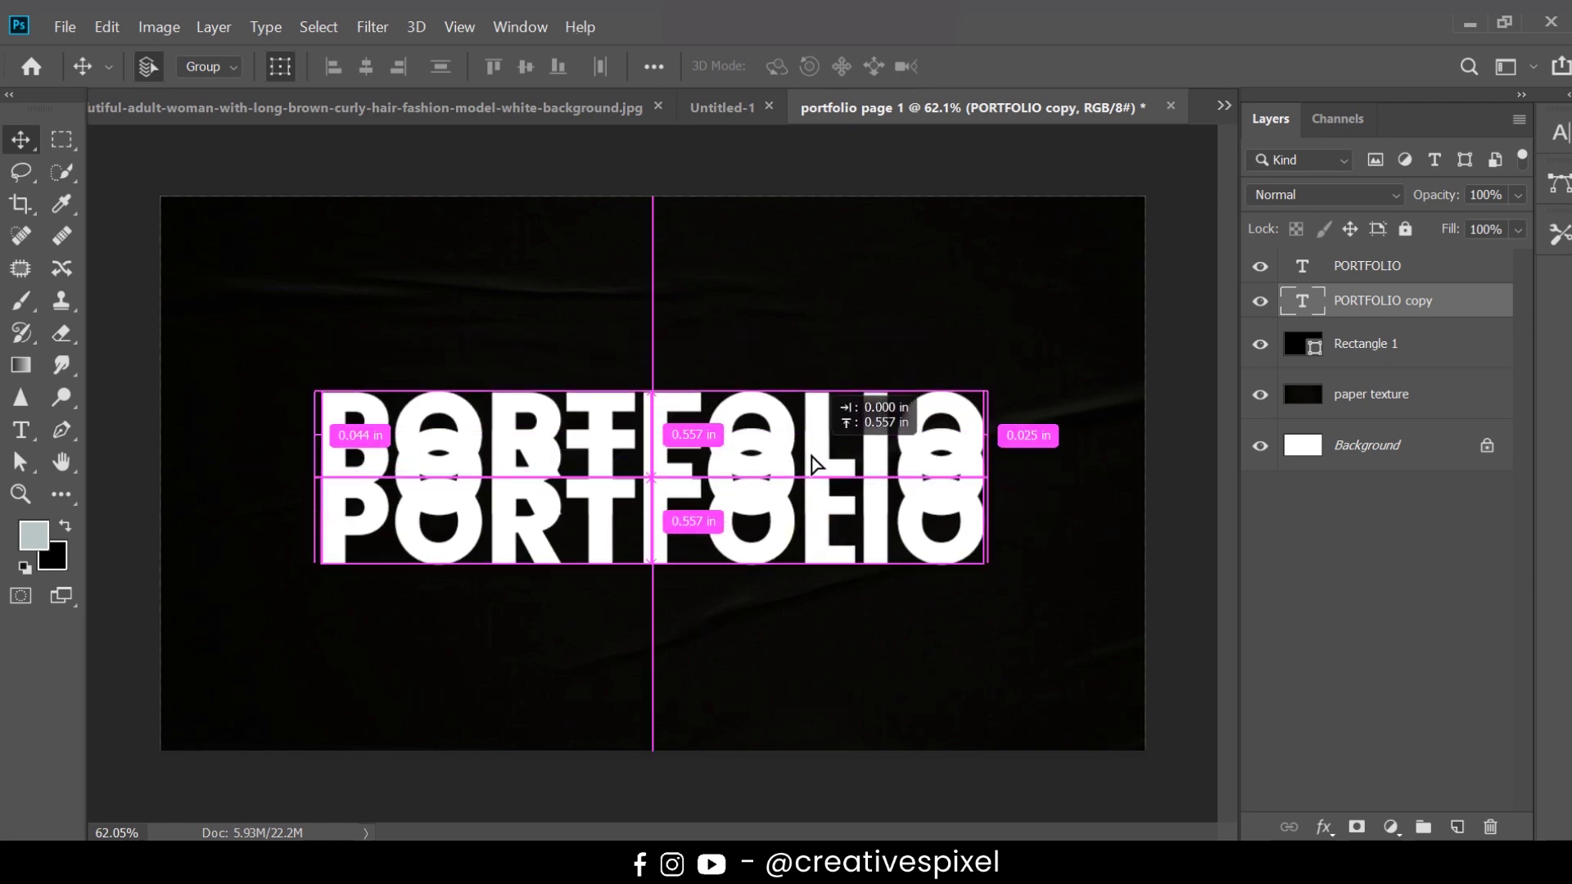
left_click_drag(811, 457, 811, 457)
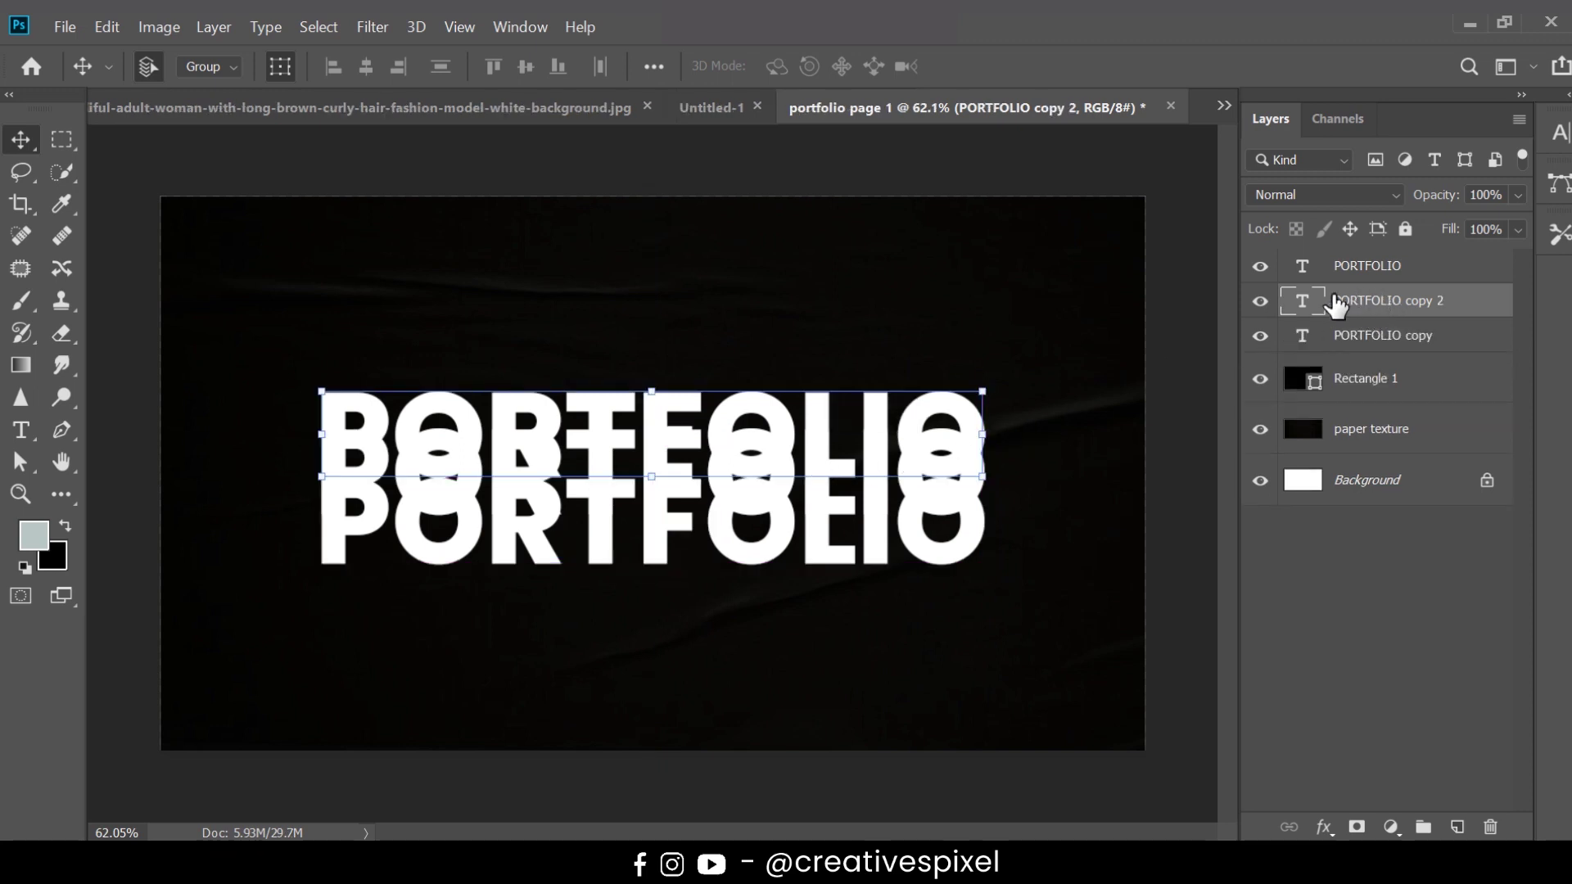
- Convert PORTFOLIO copy 2 and PORTFOLIO copy into shapes
right_click(1378, 291)
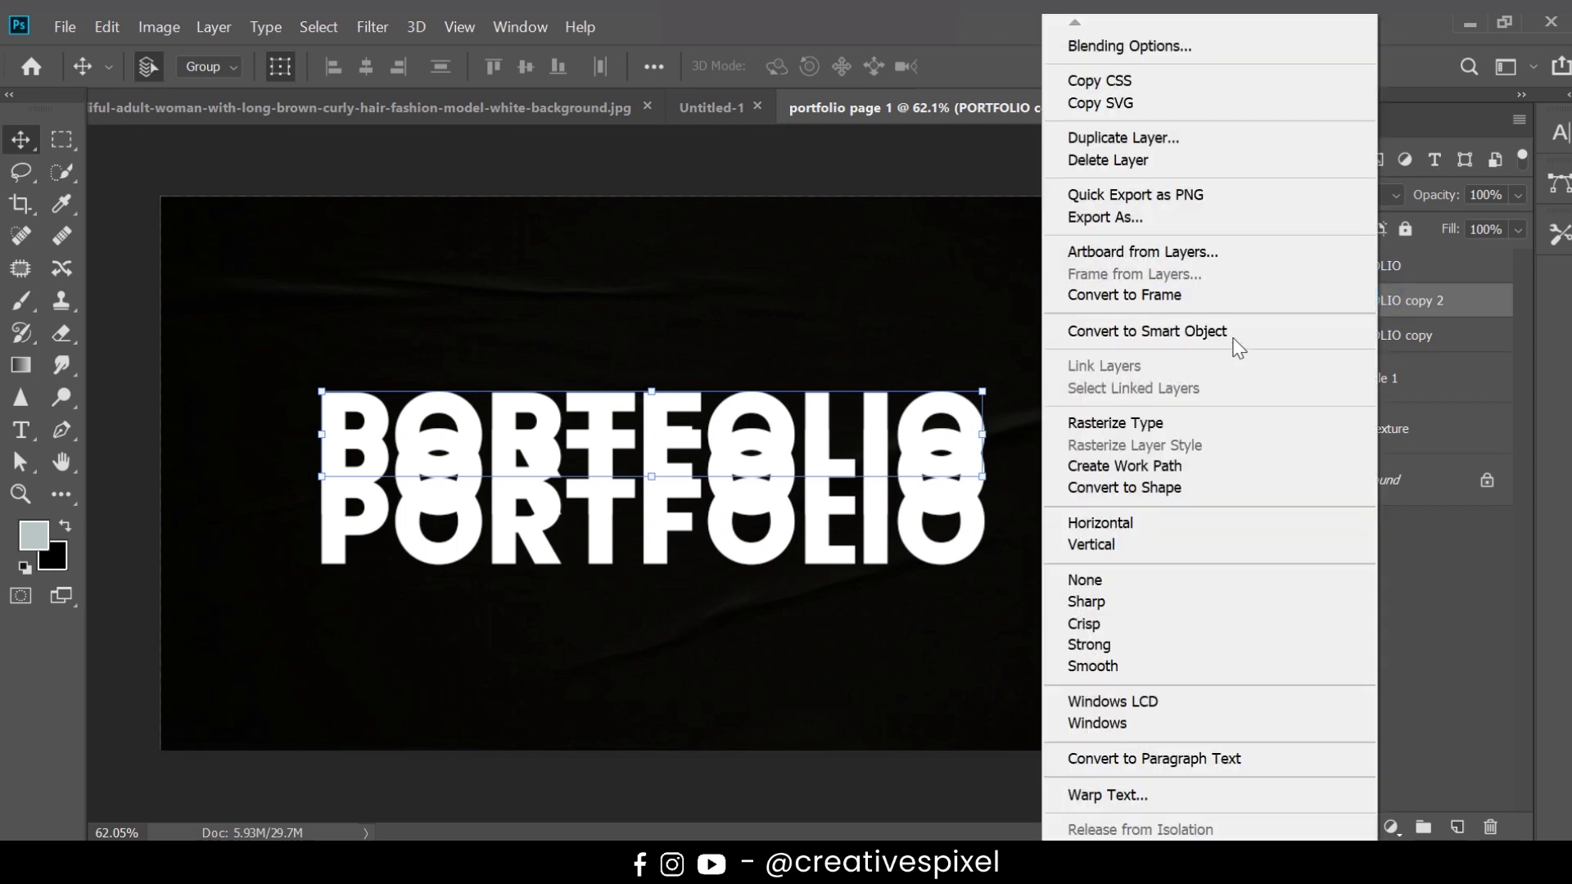
left_click(1236, 331)
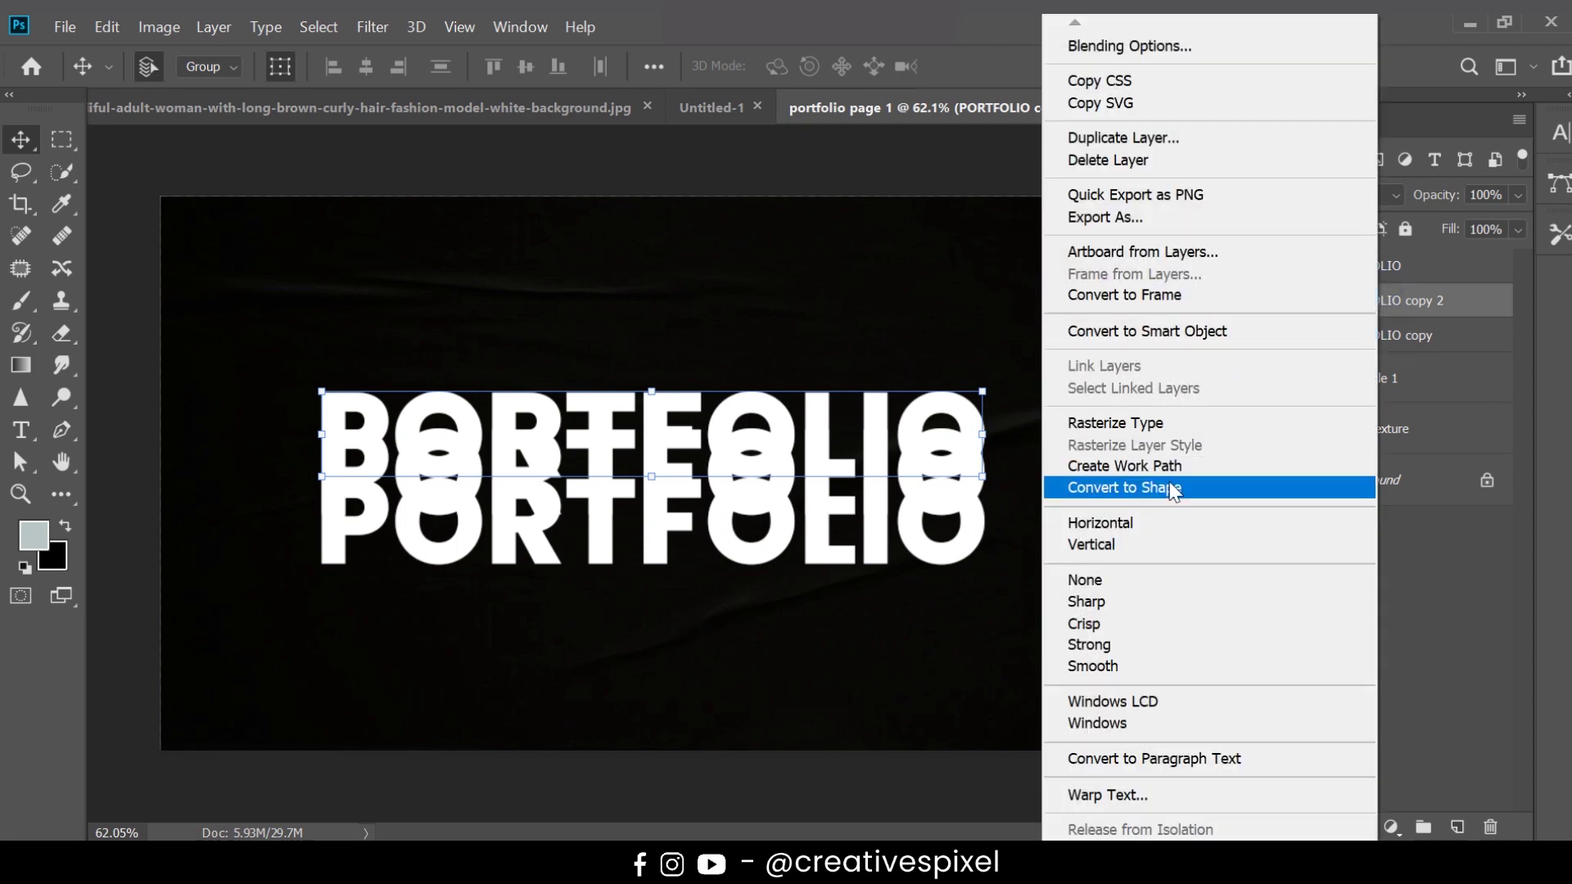
left_click(1171, 487)
left_click(1349, 350)
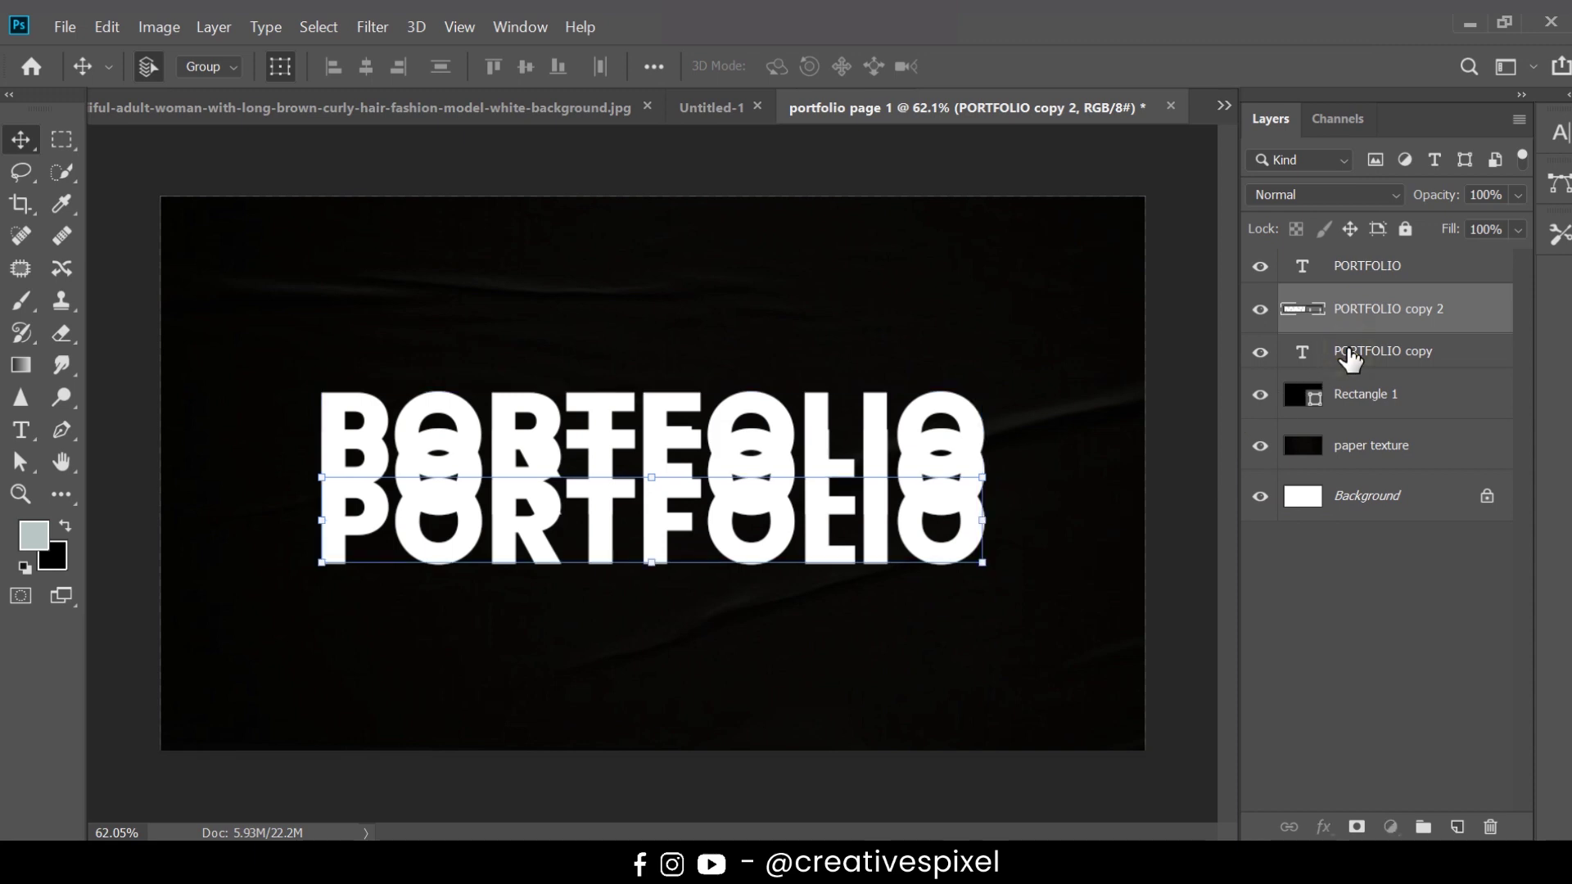
right_click(1347, 347)
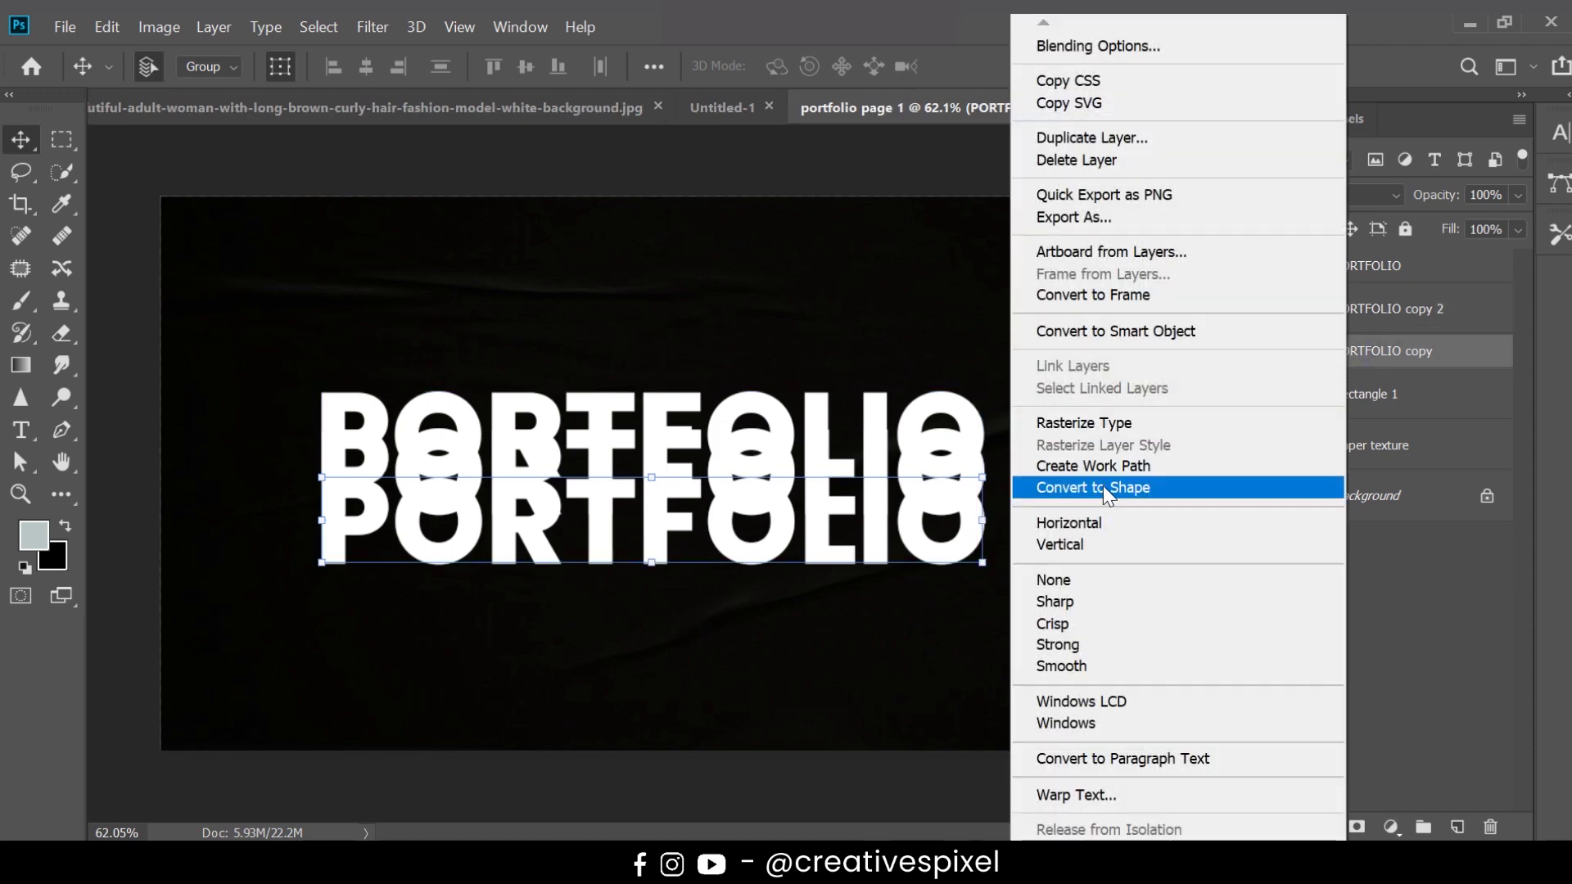
left_click(1103, 488)
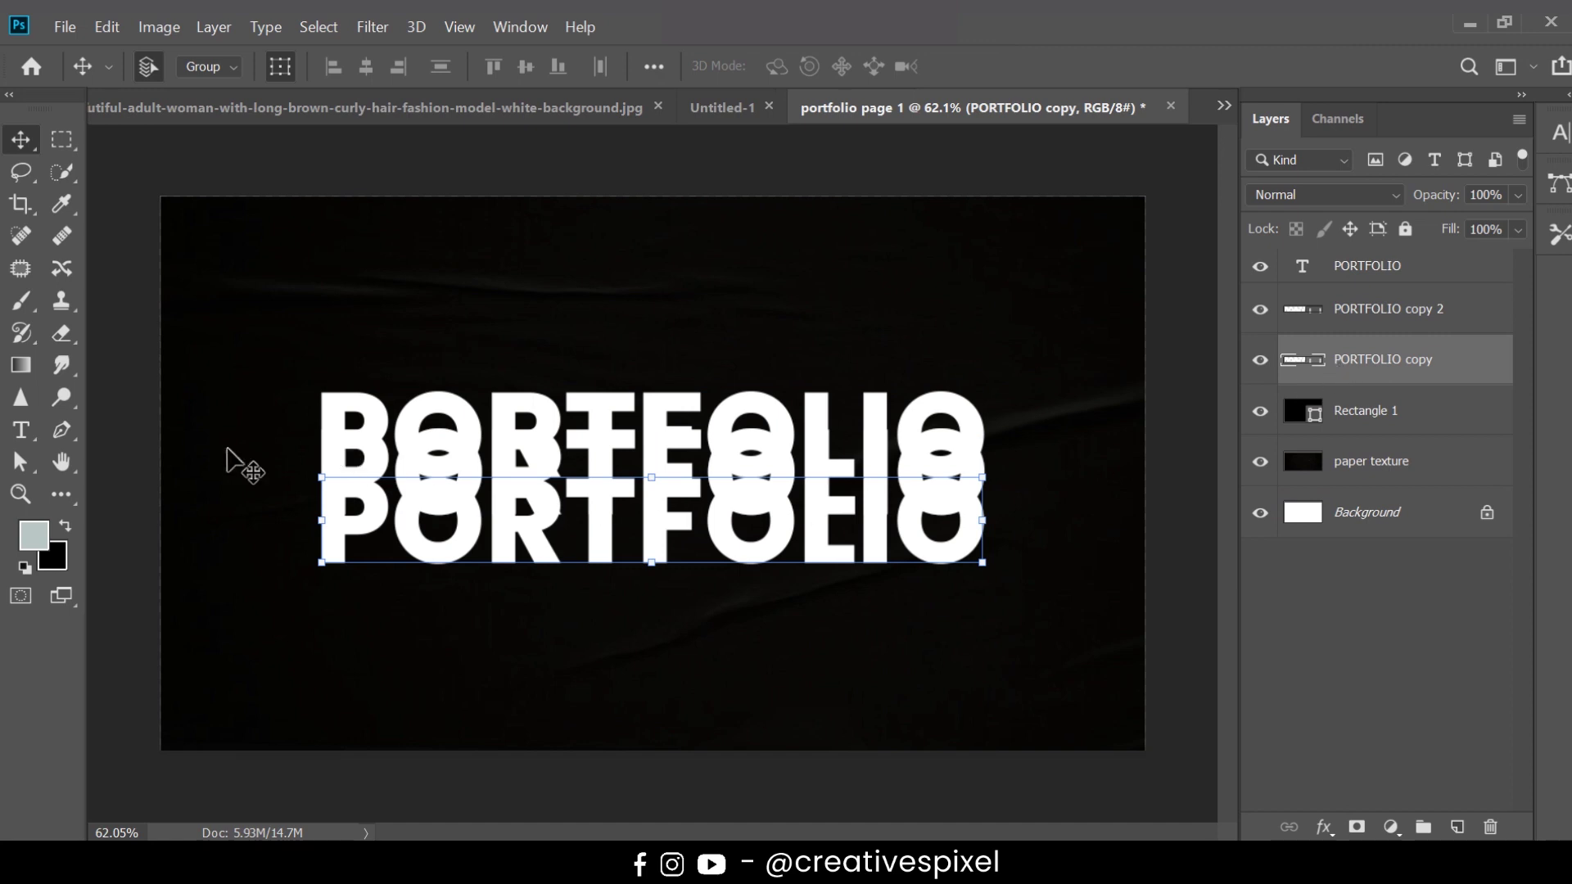
- Give PORTFOLIO copy no fill and a white 4 px stroke
left_click(63, 492)
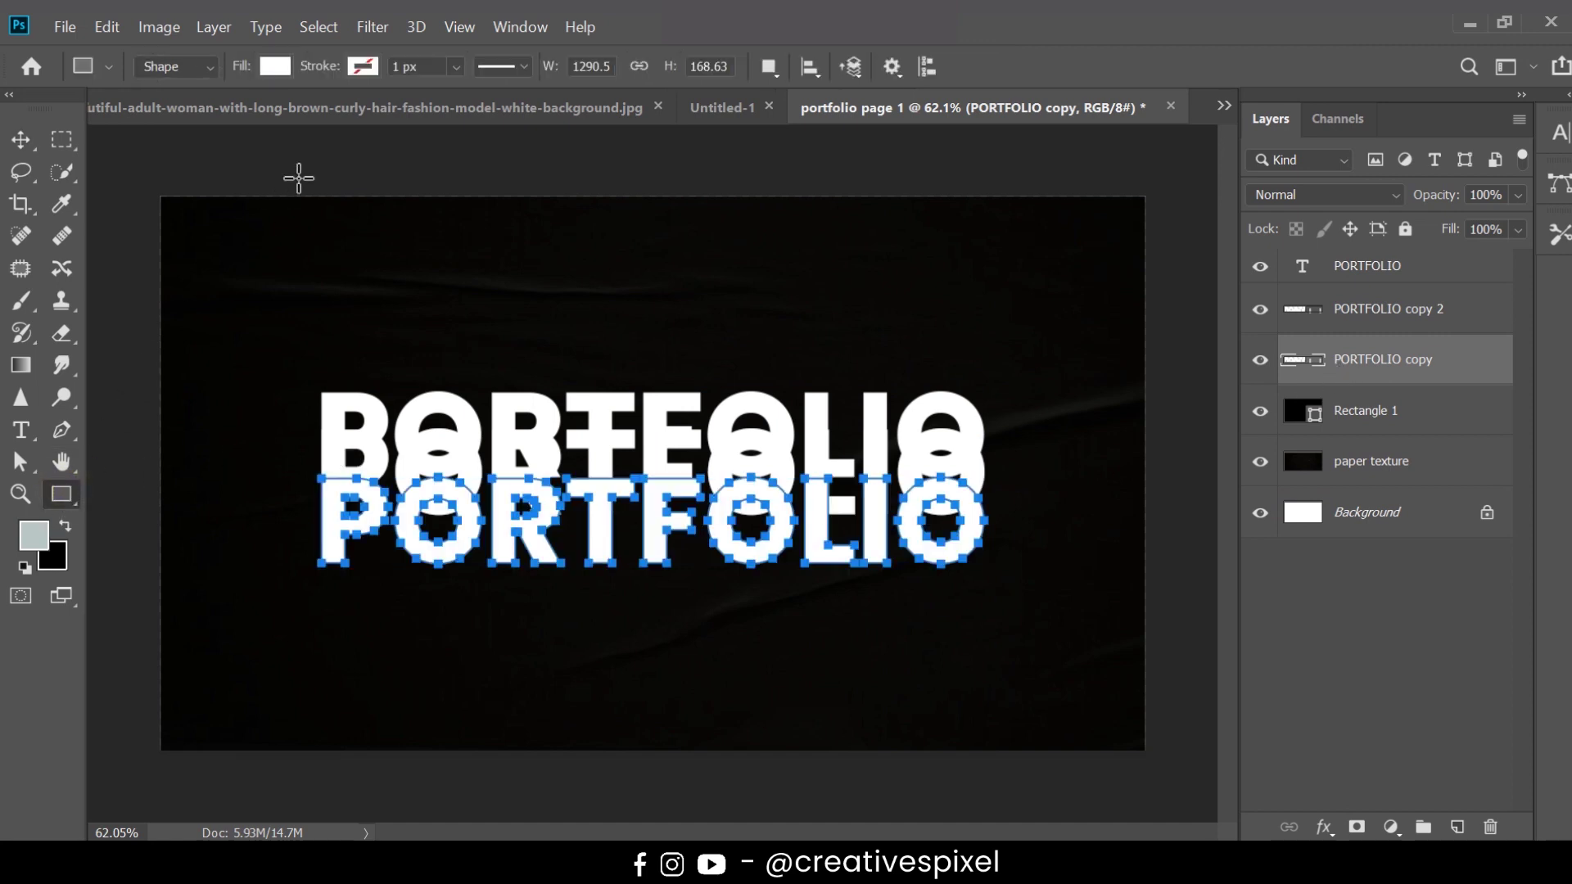
left_click(276, 66)
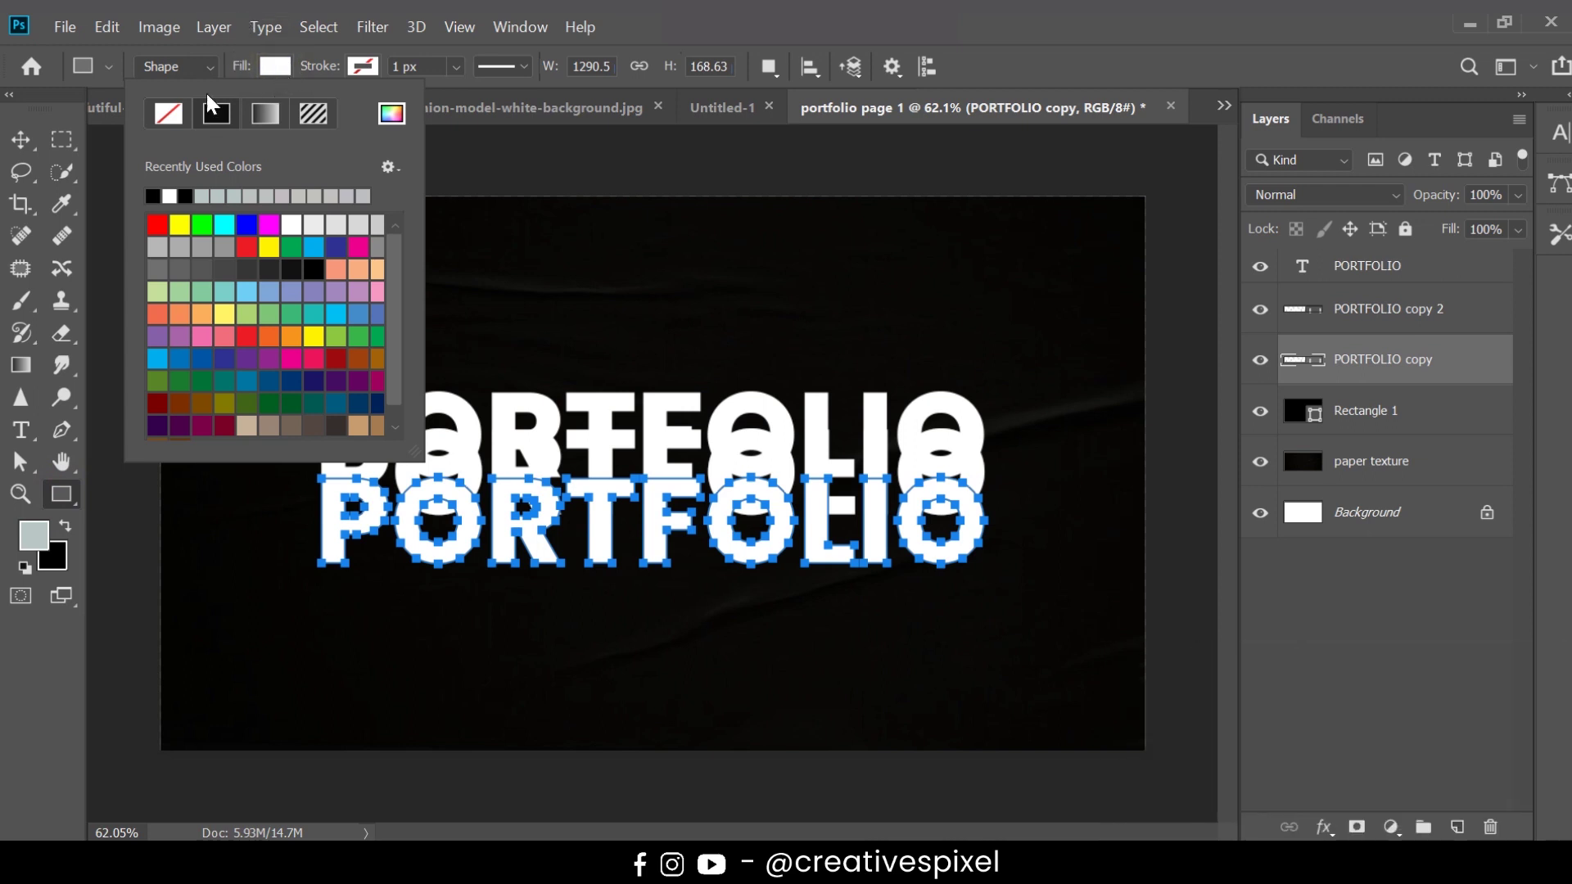
left_click(171, 116)
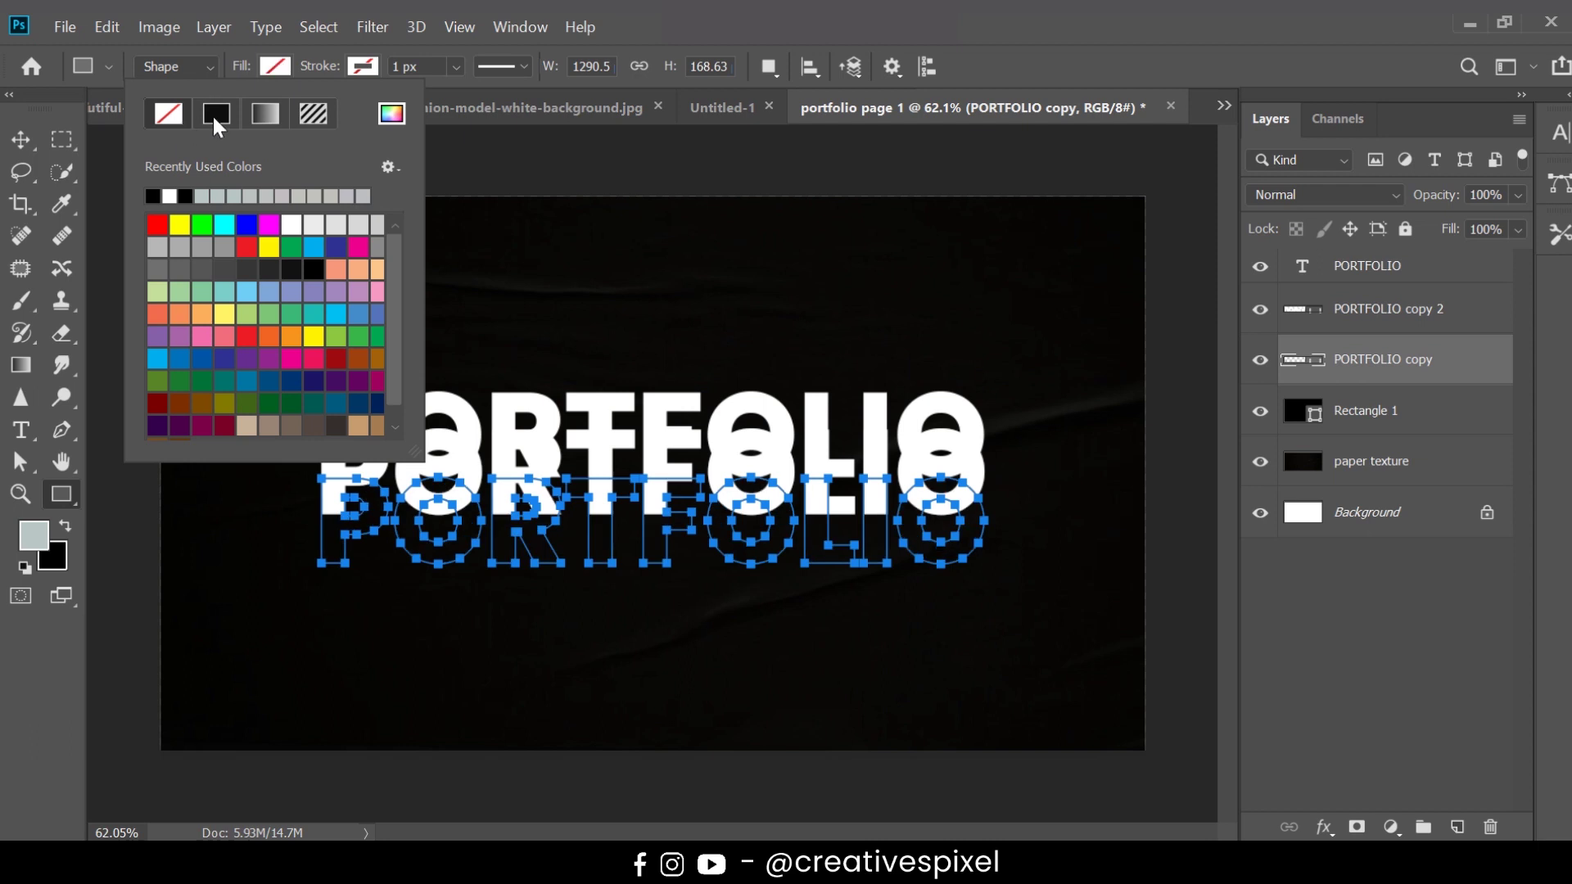
left_click(352, 69)
left_click(251, 199)
left_click_drag(338, 70, 324, 88)
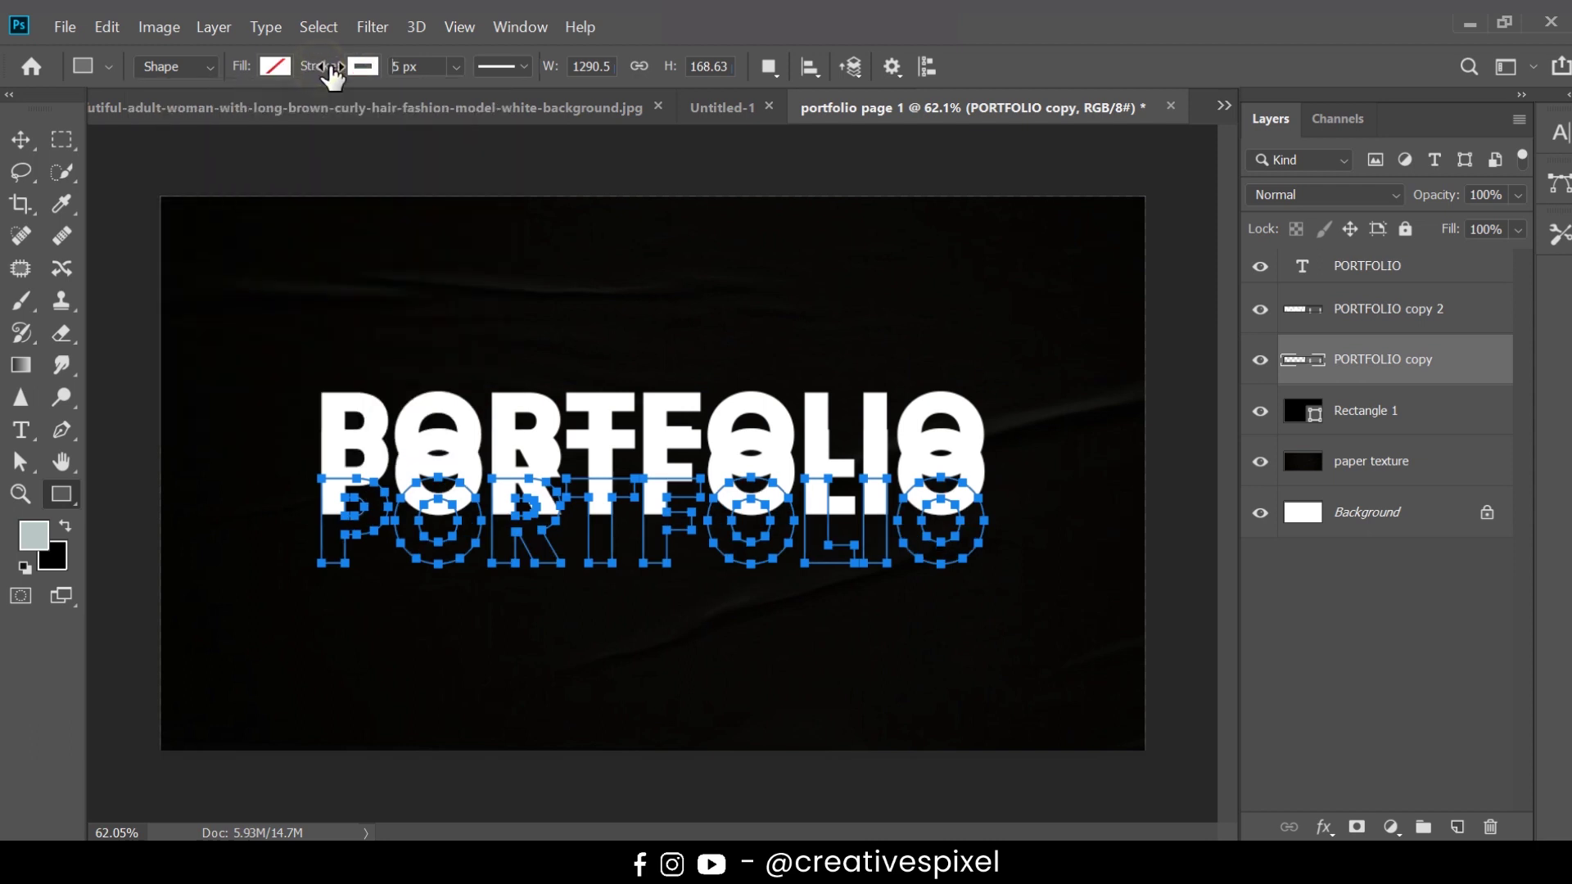
left_click_drag(324, 90, 344, 94)
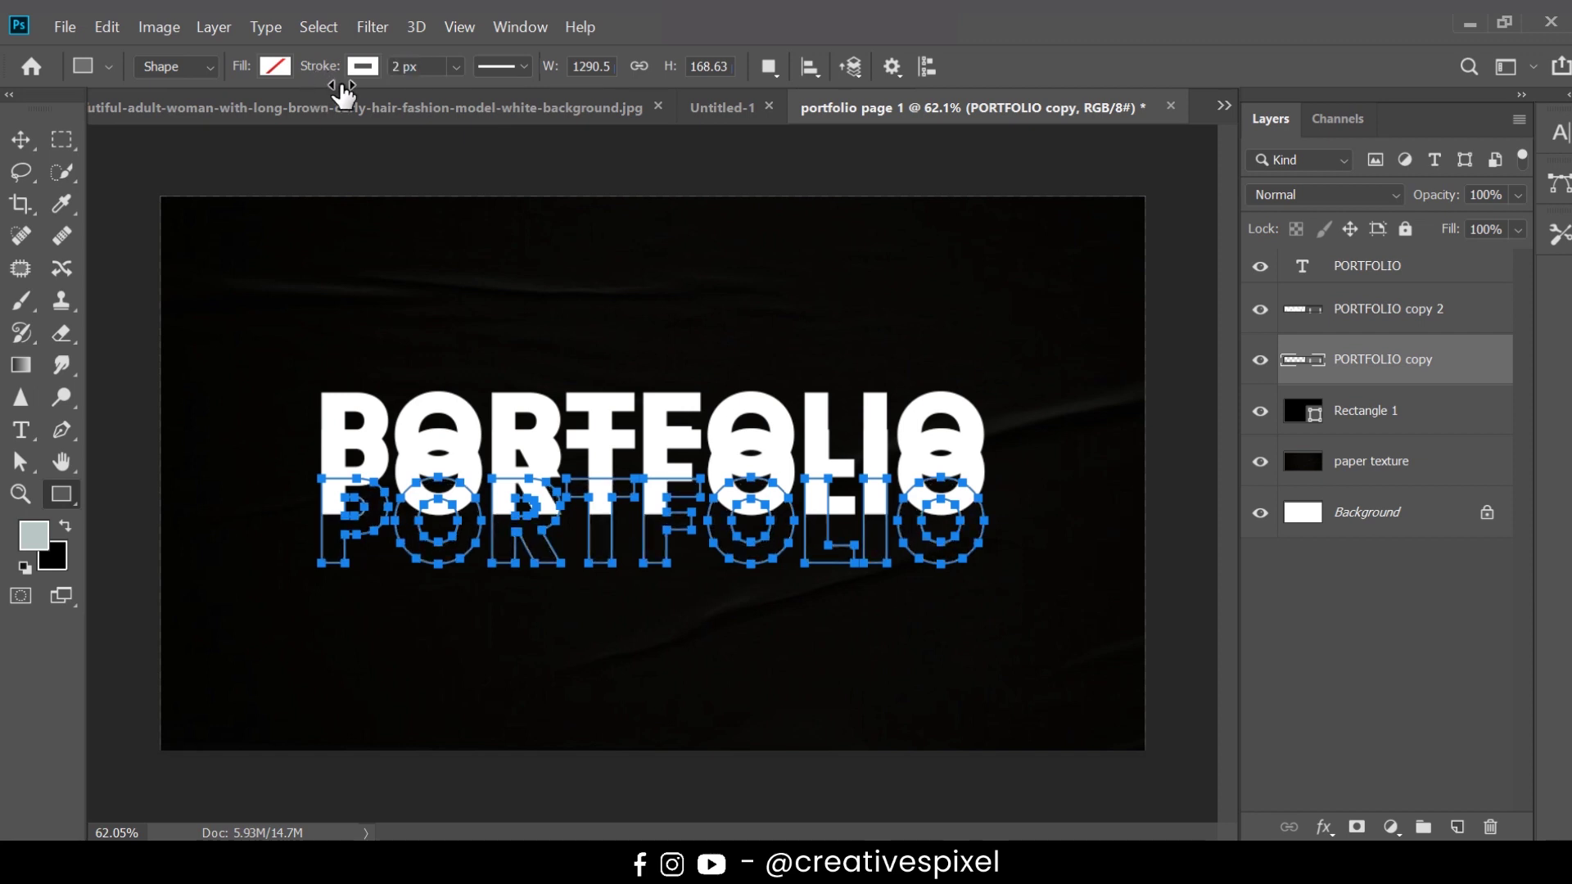
left_click(401, 64)
type("4")
key("Return")
left_click(1349, 595)
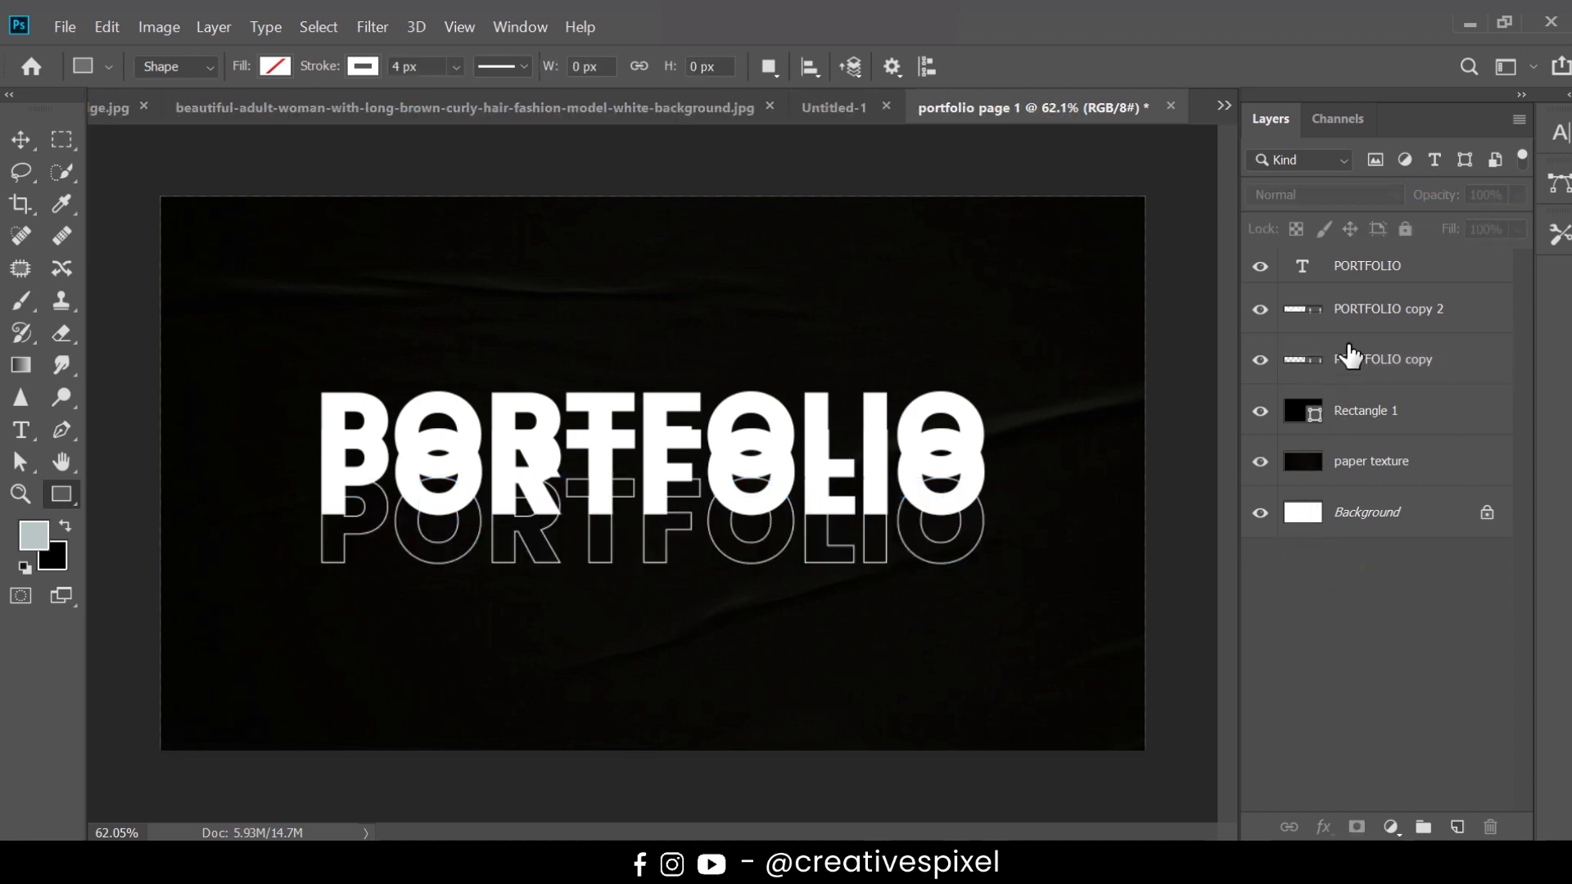
left_click(1367, 322)
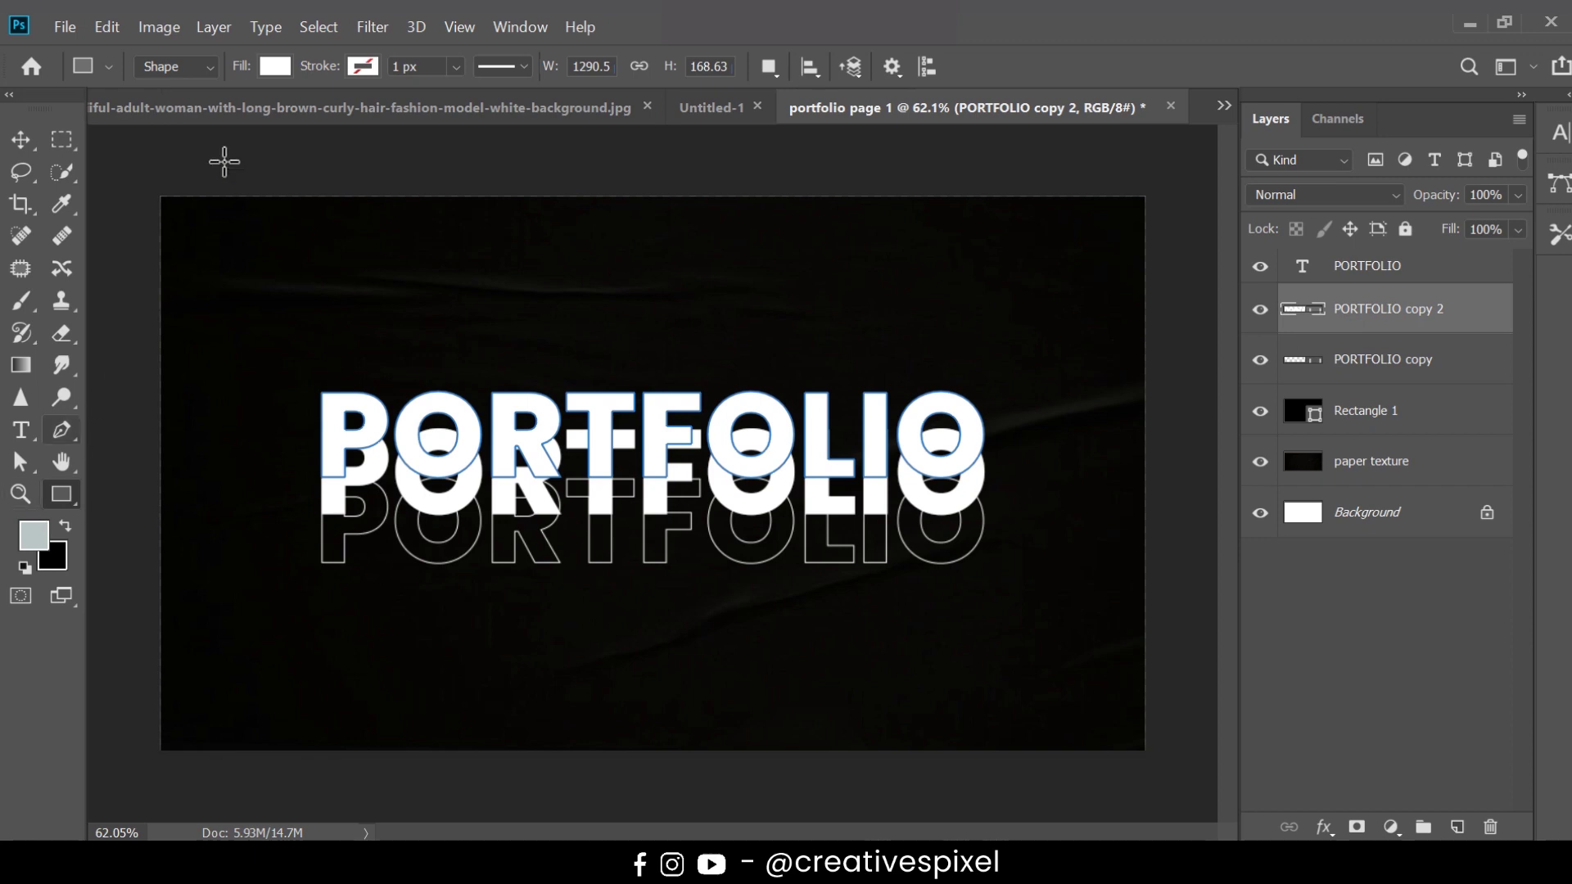
- Give PORTFOLIO copy 2 no fill and a white 2 px stroke
left_click(259, 66)
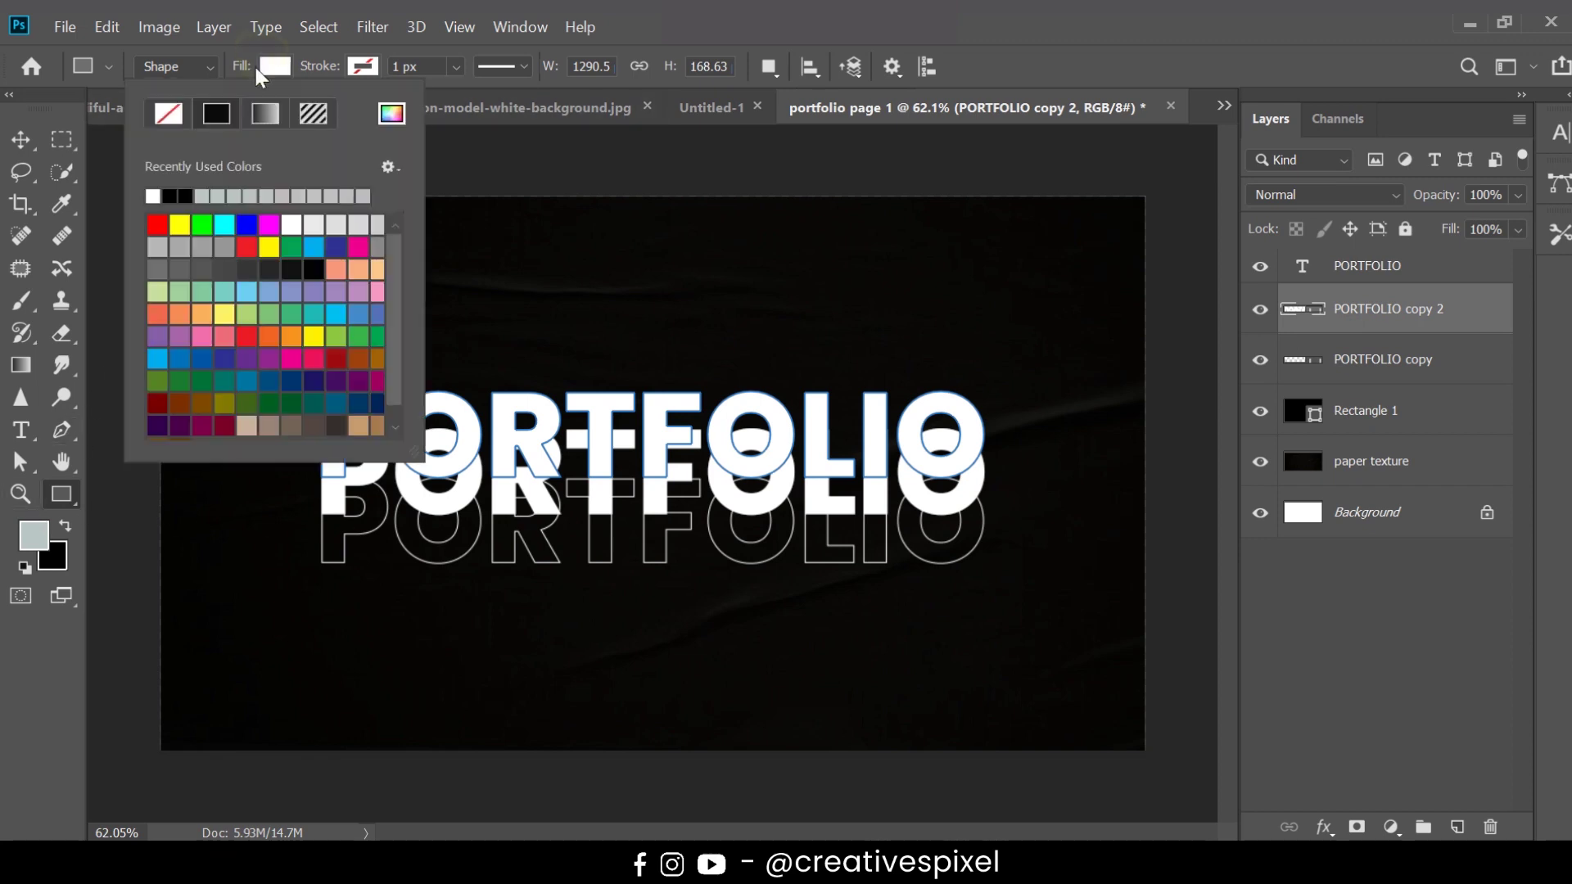
left_click(168, 114)
left_click(365, 67)
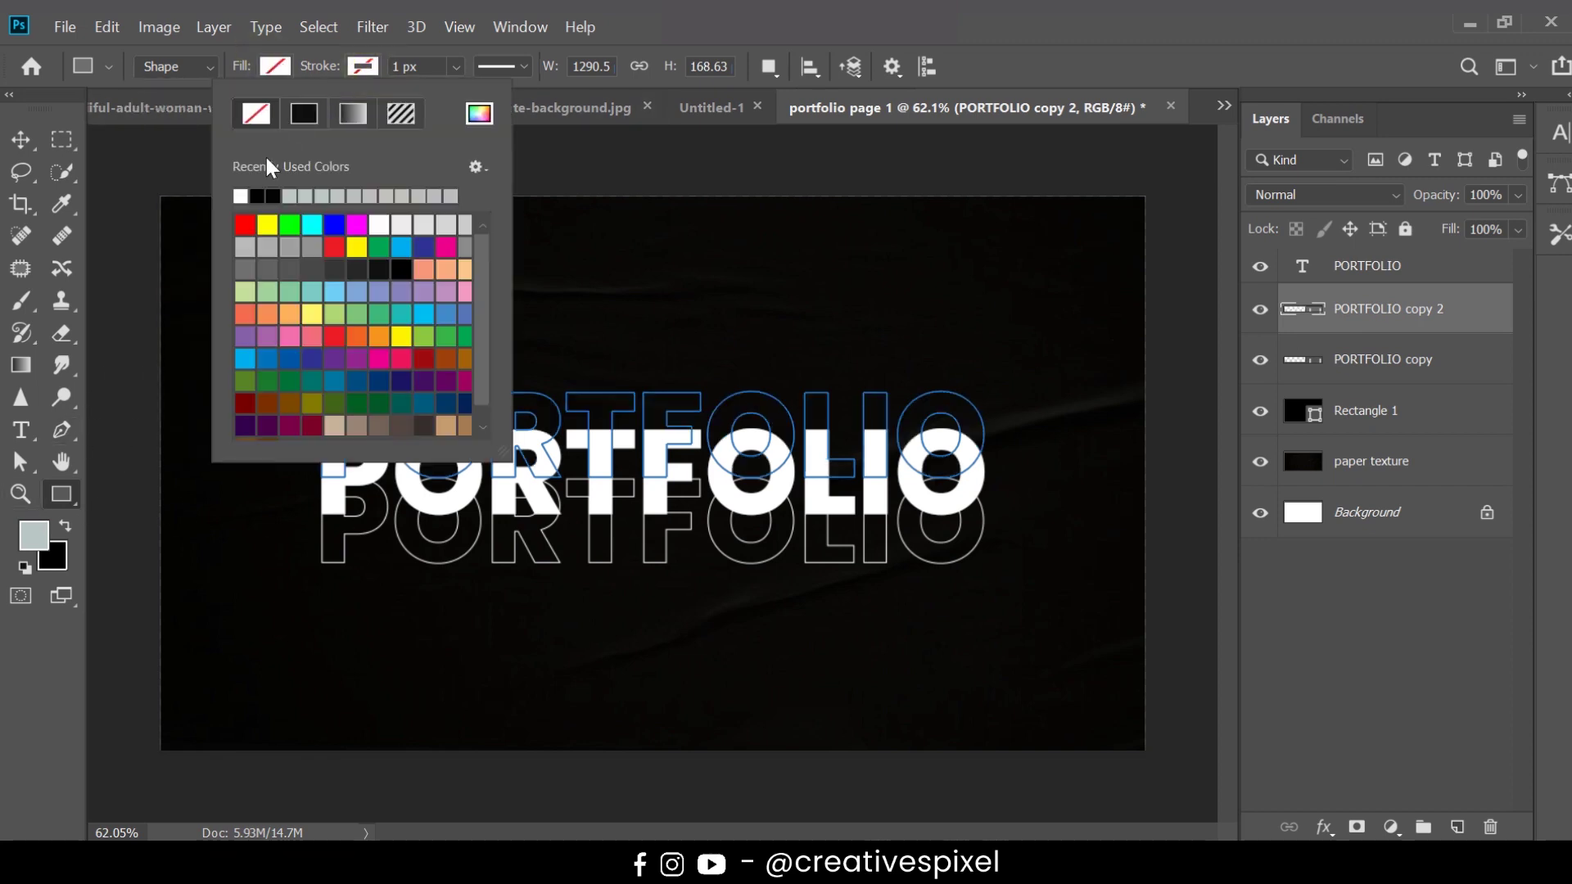
left_click(240, 196)
left_click(362, 72)
type("2")
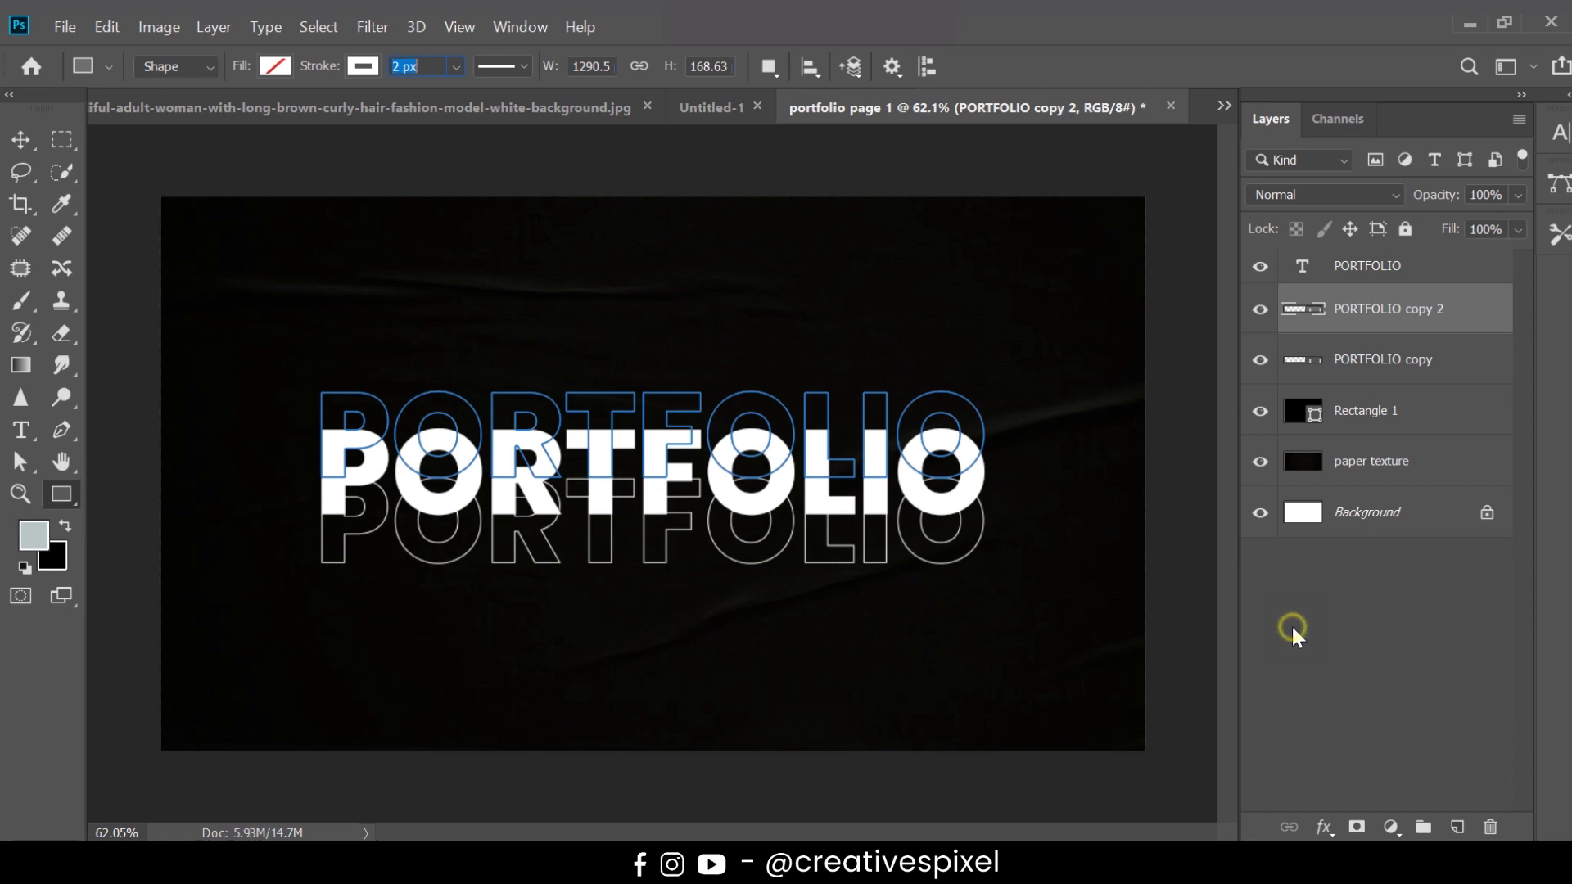
- Preview the outlined copies by deselecting and reselecting PORTFOLIO copy 2
left_click(1291, 624)
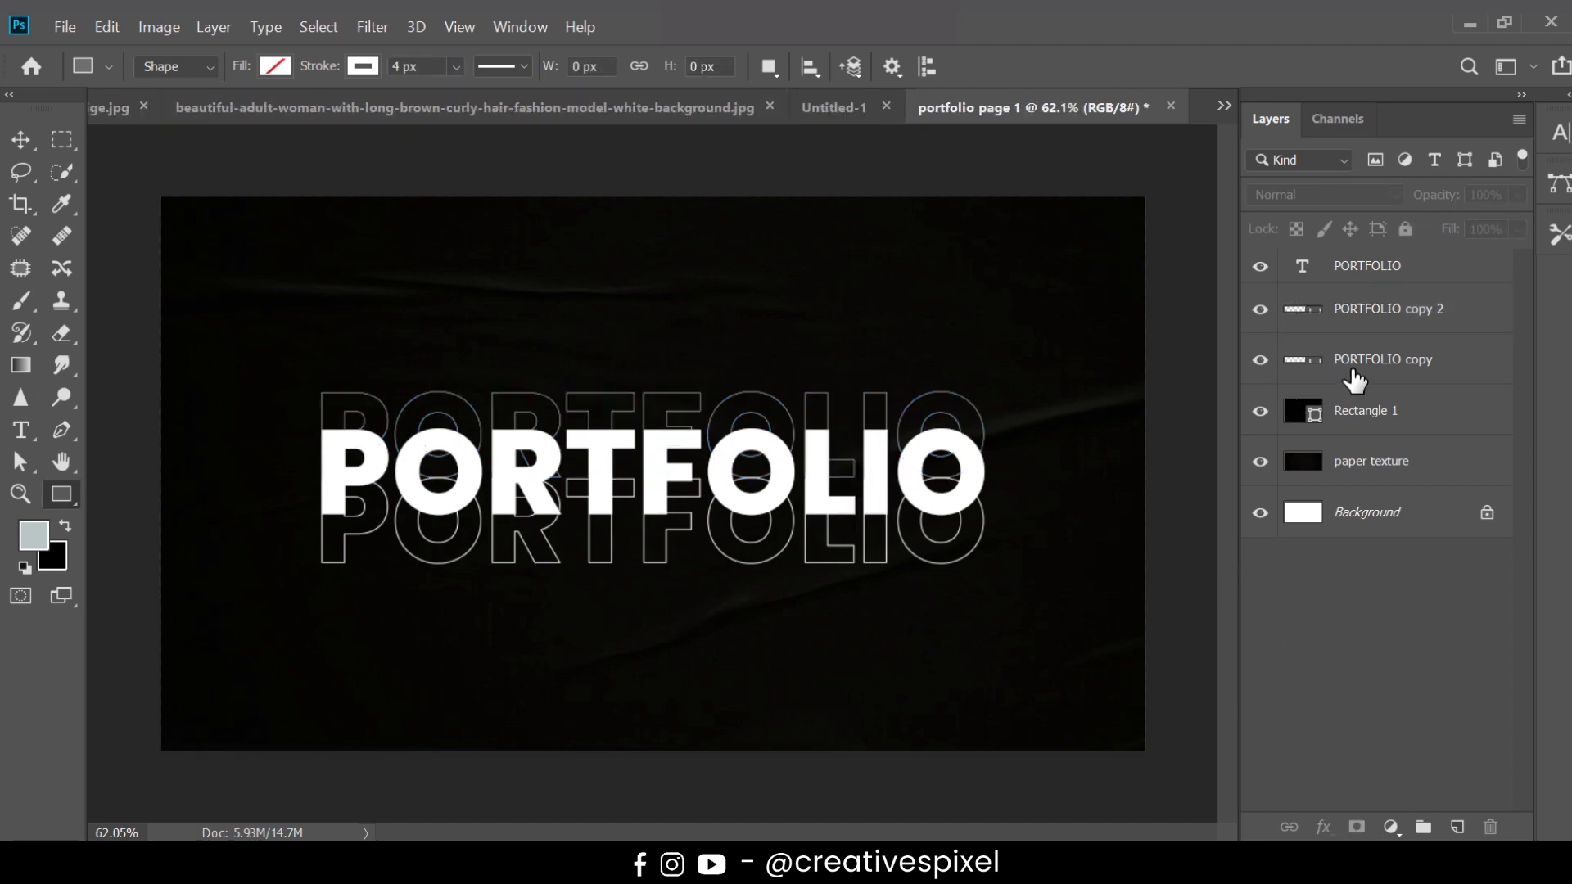
left_click(1392, 316)
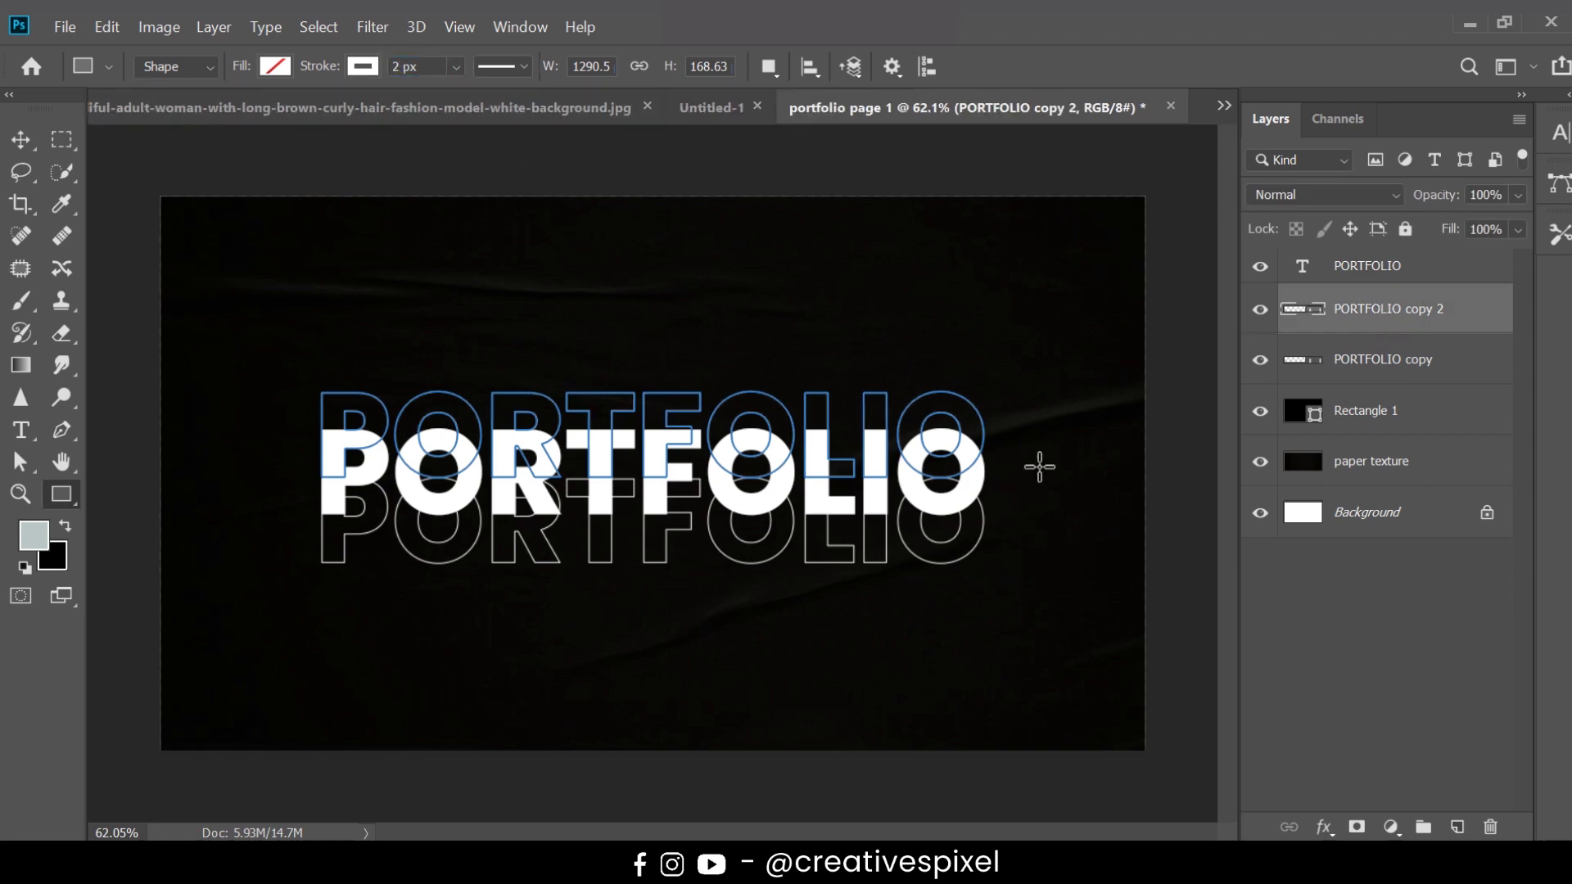
left_click(1309, 604)
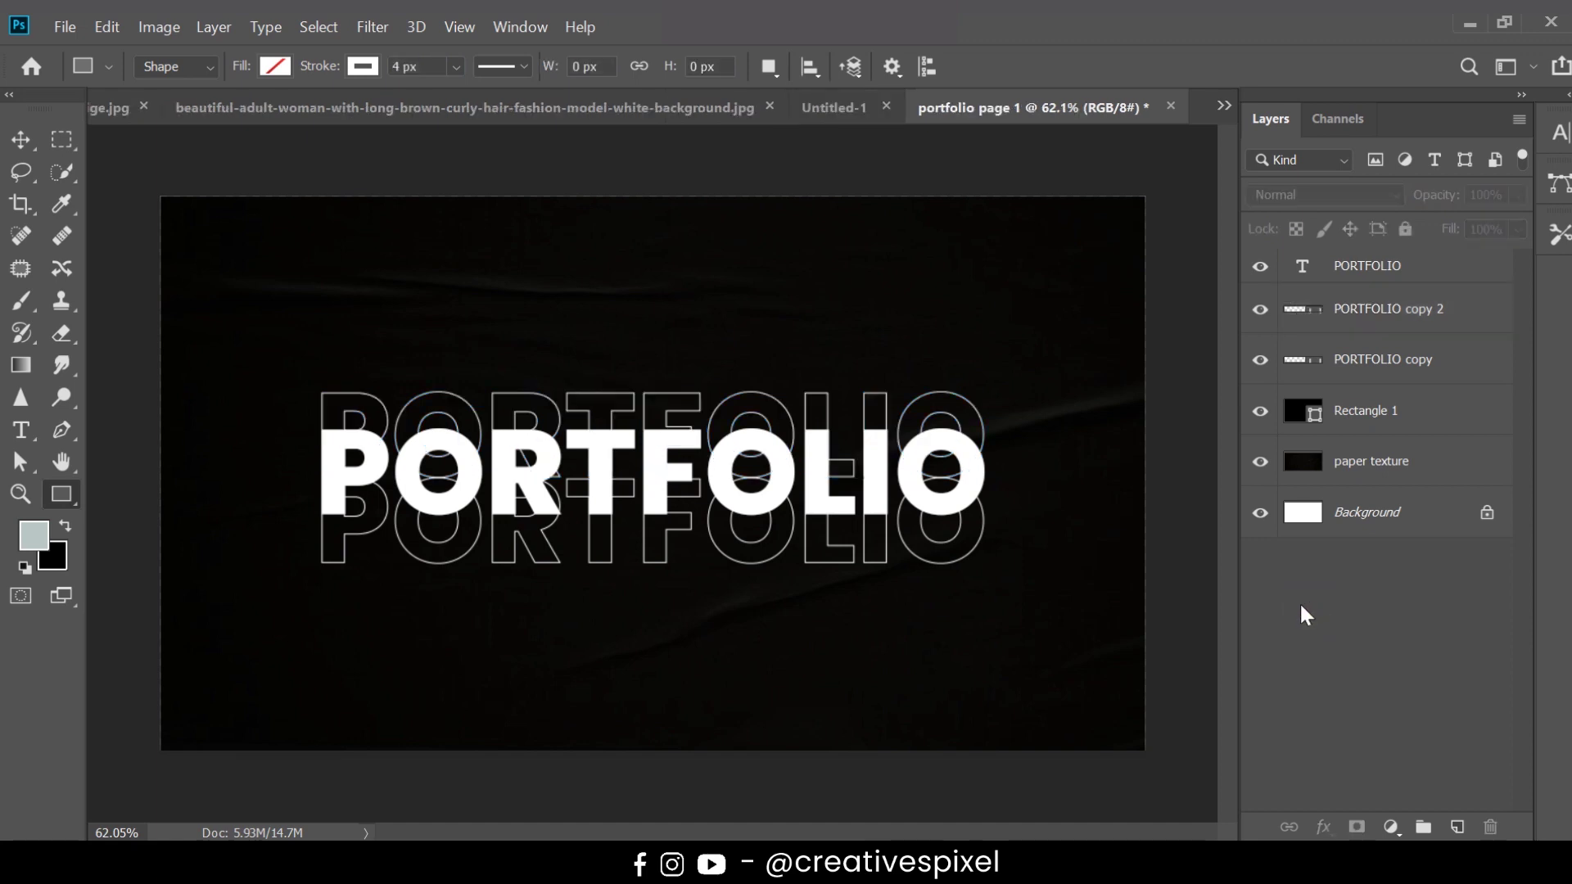
left_click(1361, 317)
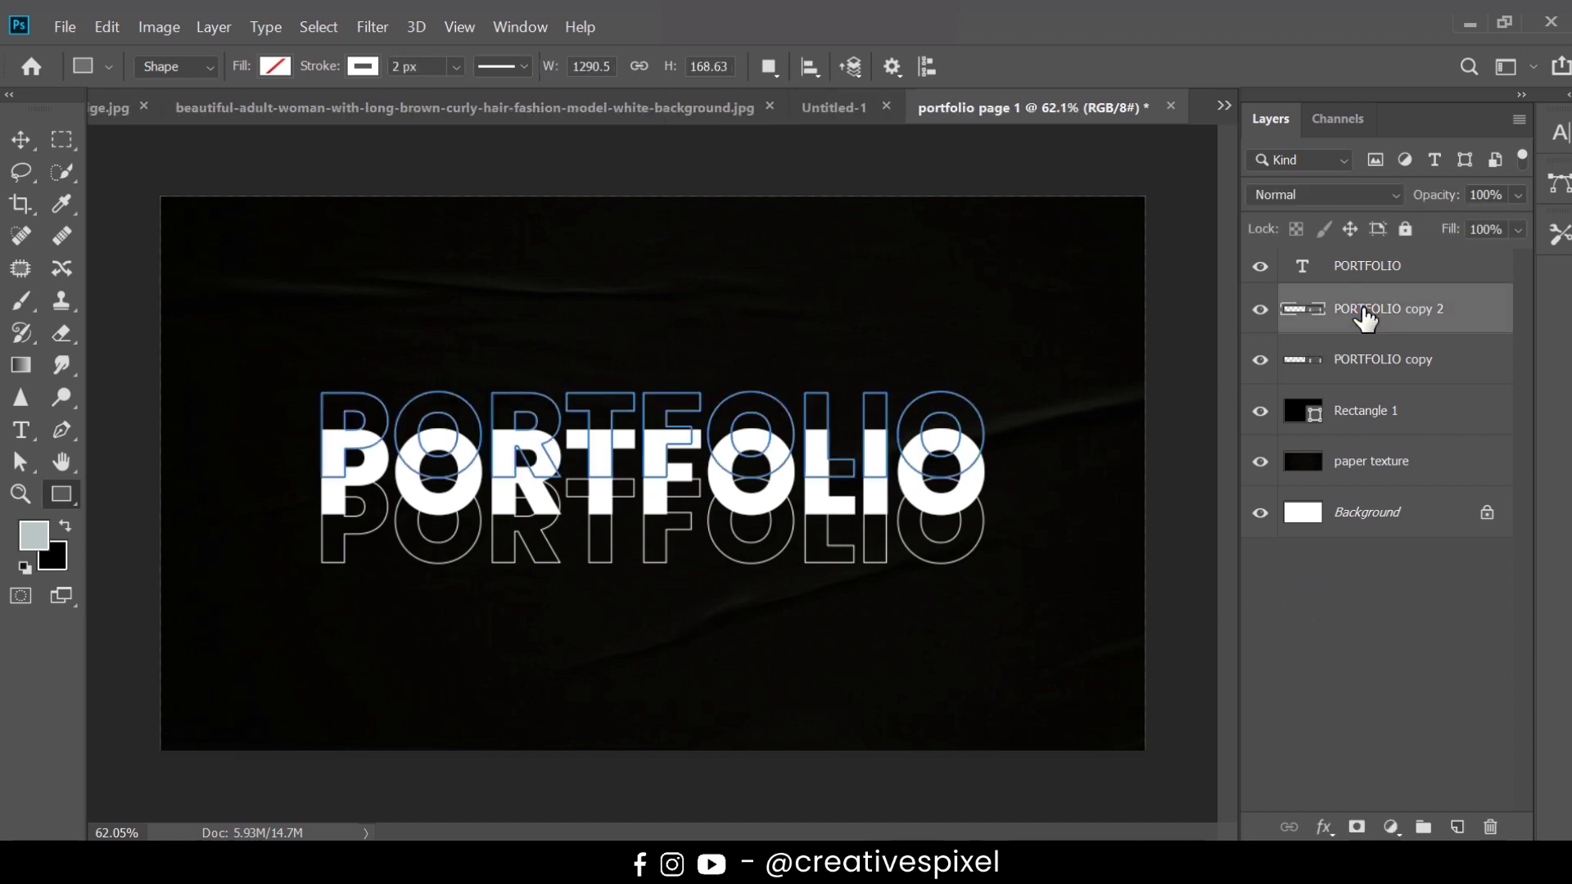
left_click(1350, 584)
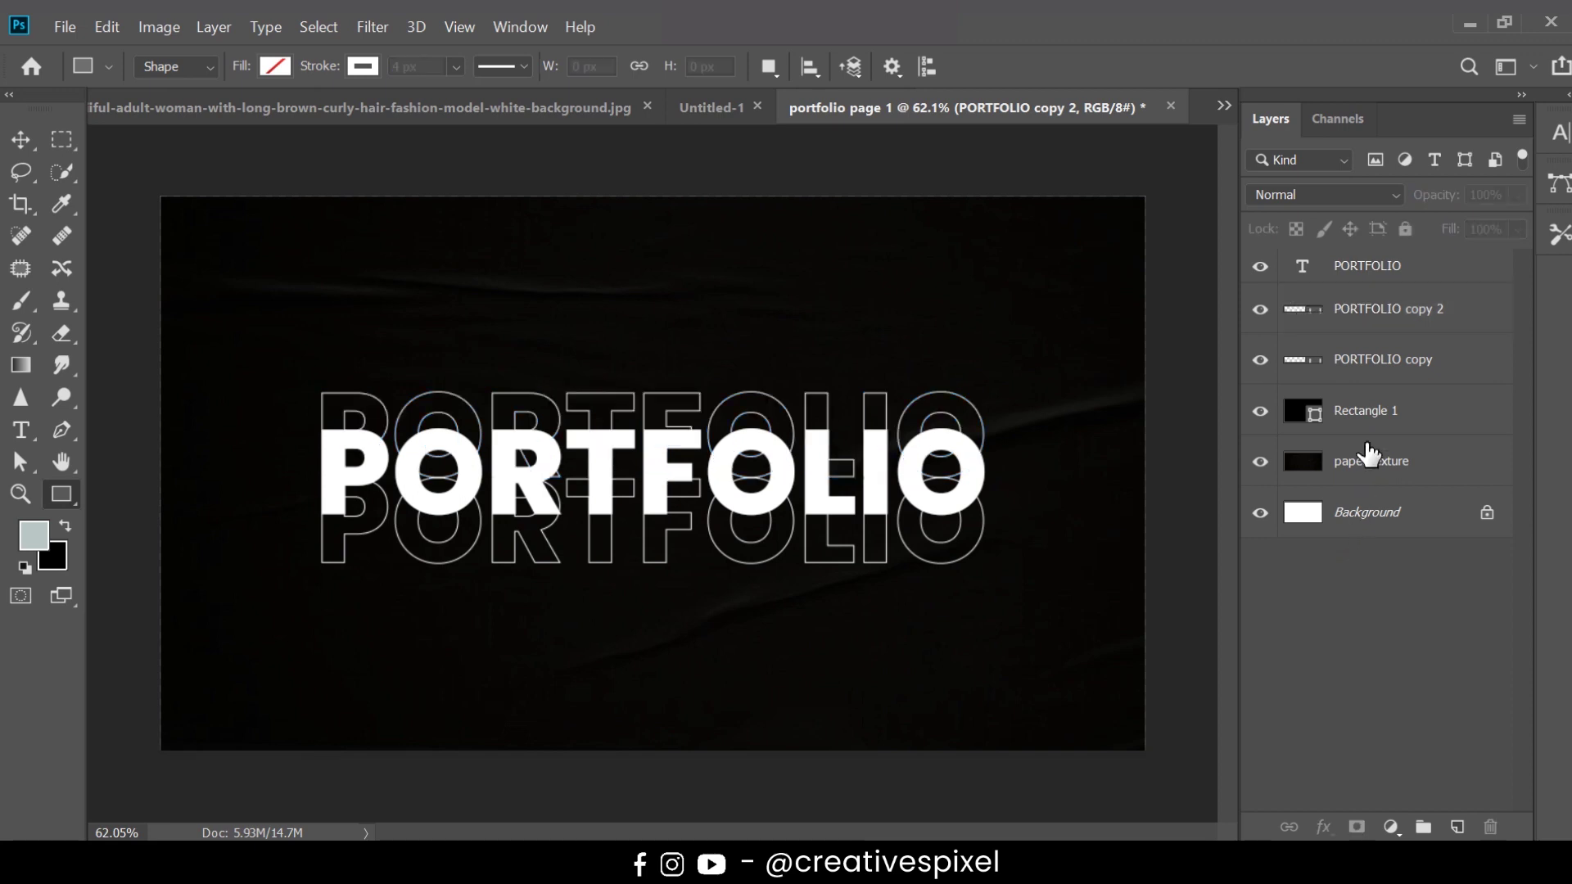
left_click(1396, 321)
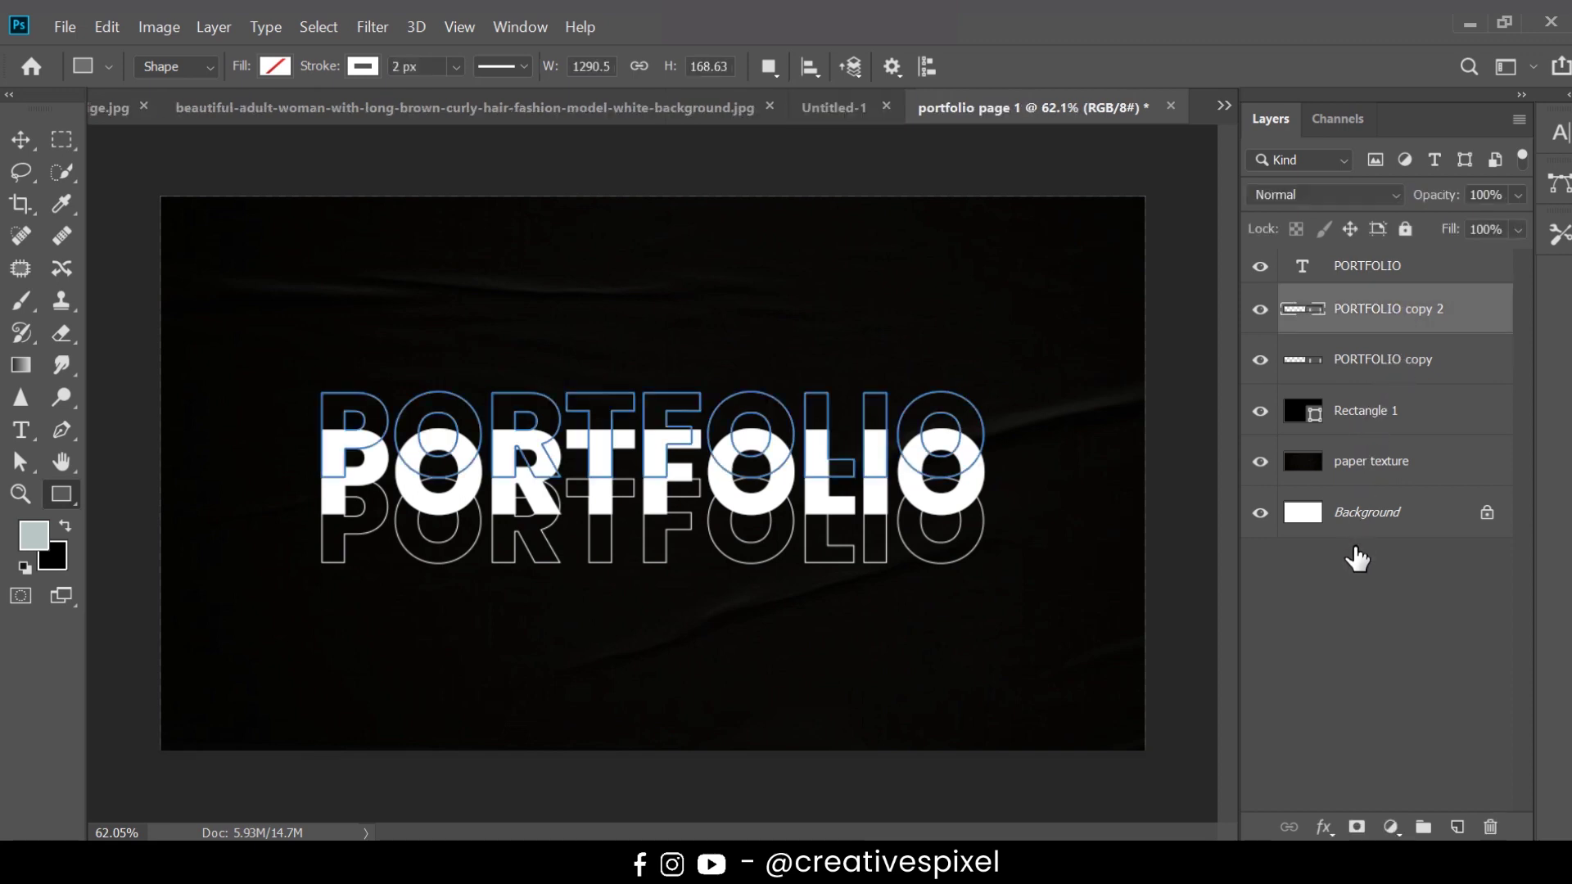
- Mask PORTFOLIO copy 2 and paint black over the overlap with a 175 px Soft Round brush
left_click(1358, 826)
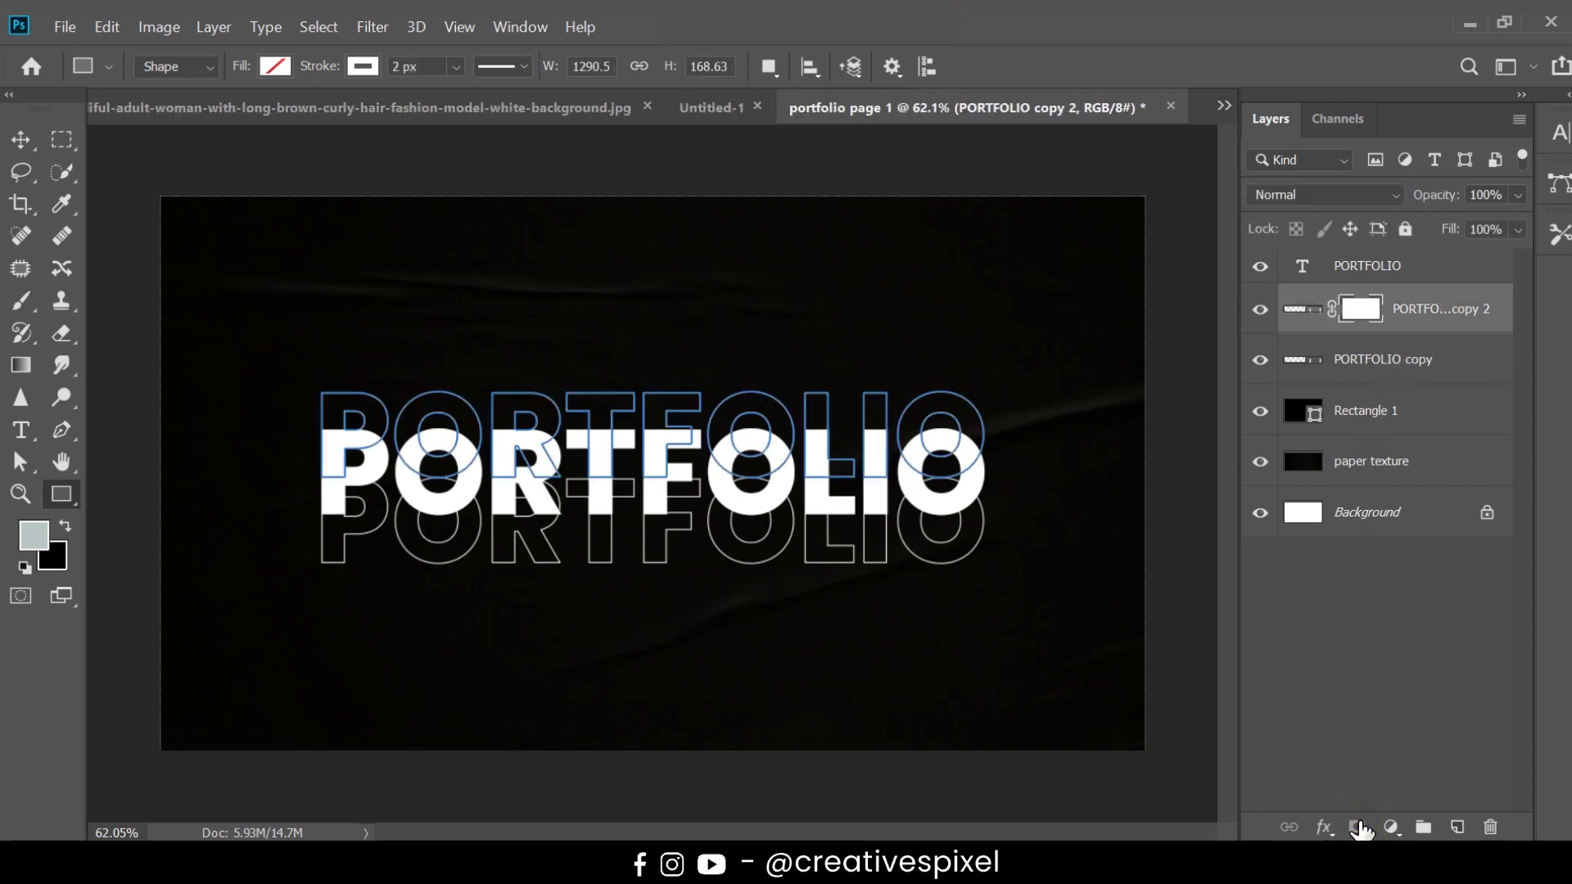
left_click(22, 303)
left_click(177, 67)
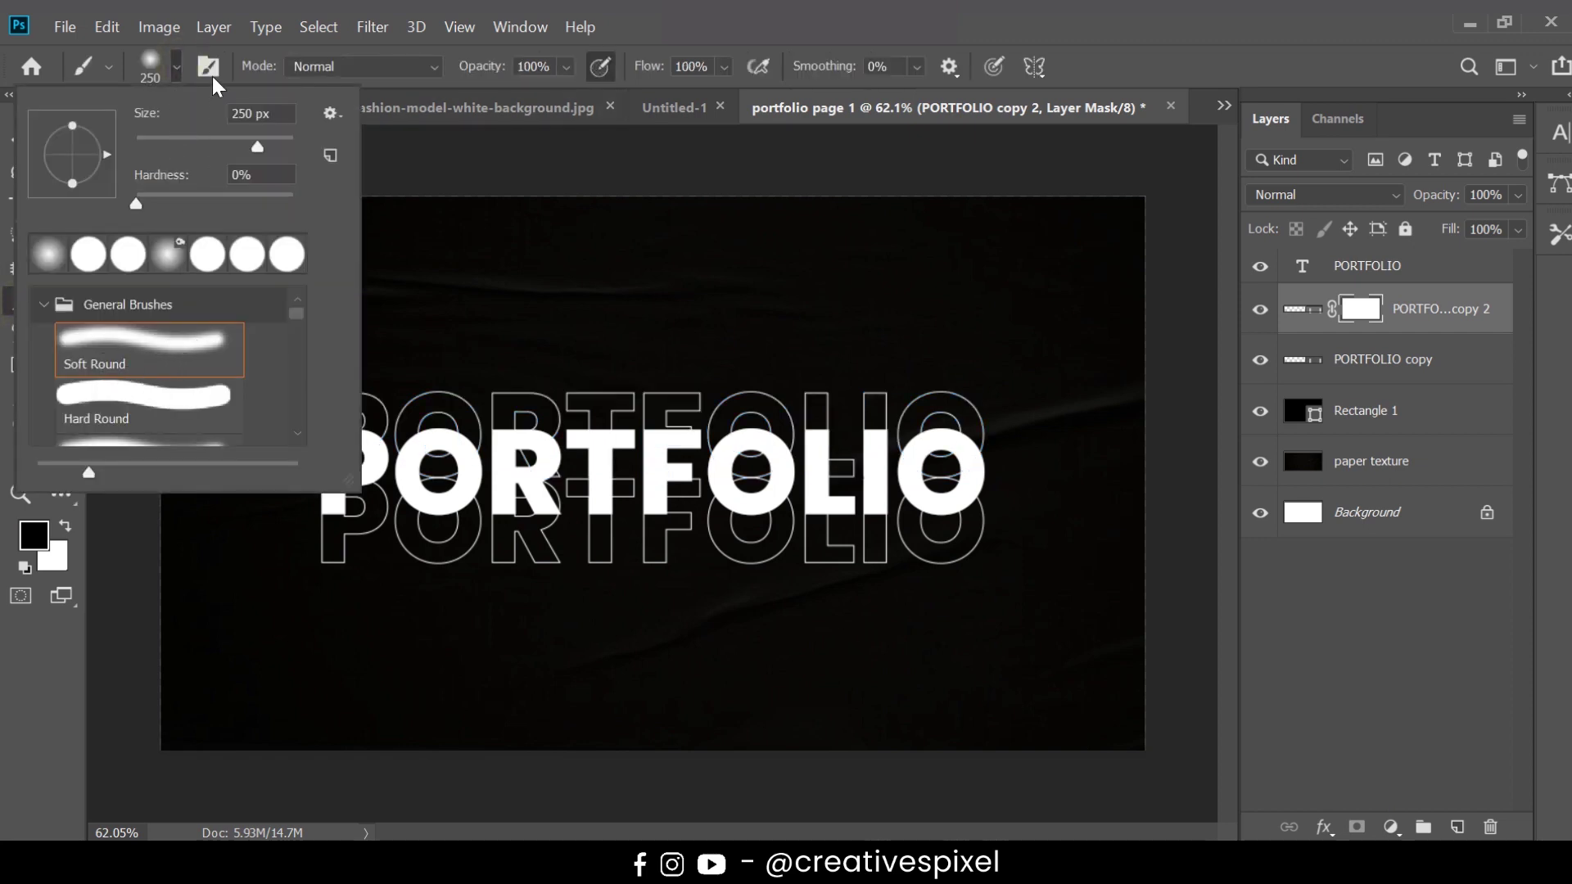
key("Return")
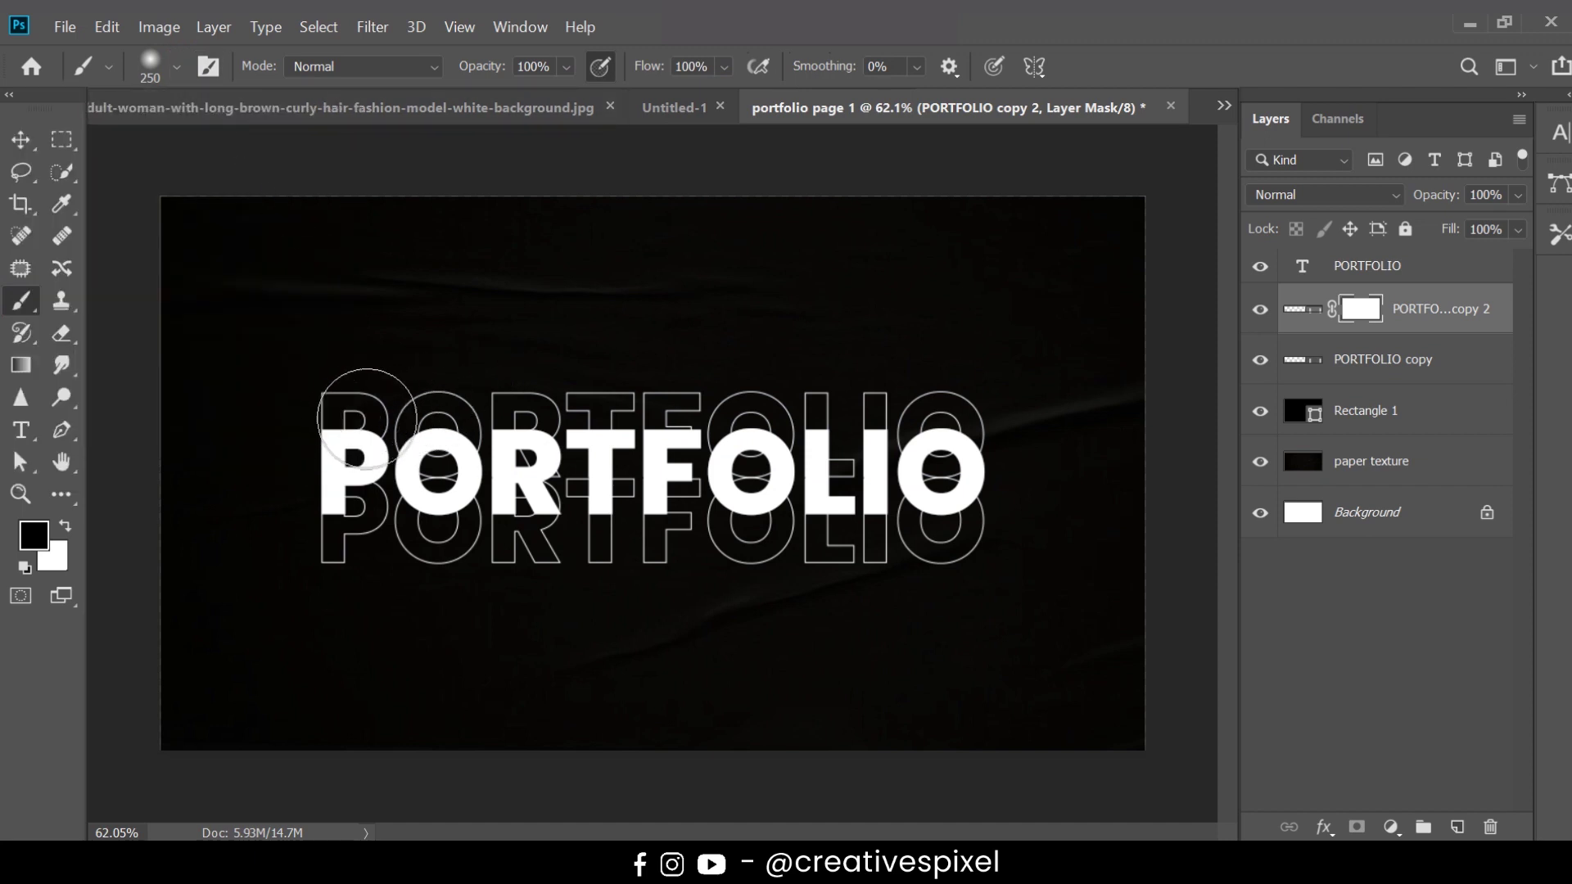
key("bracketleft")
key("bracketleft")
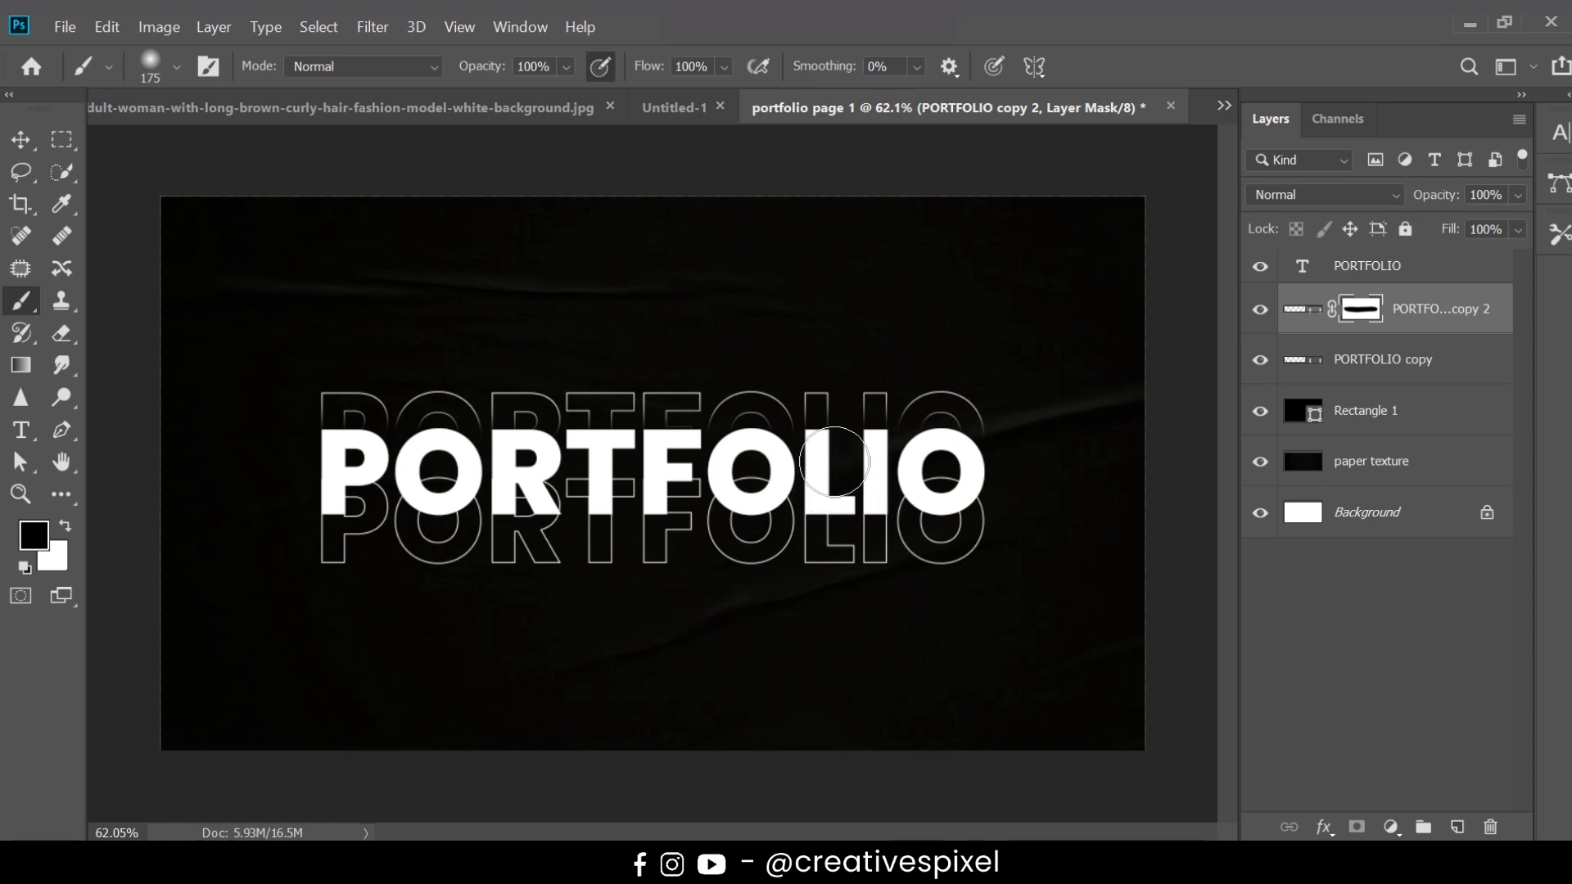
key("v")
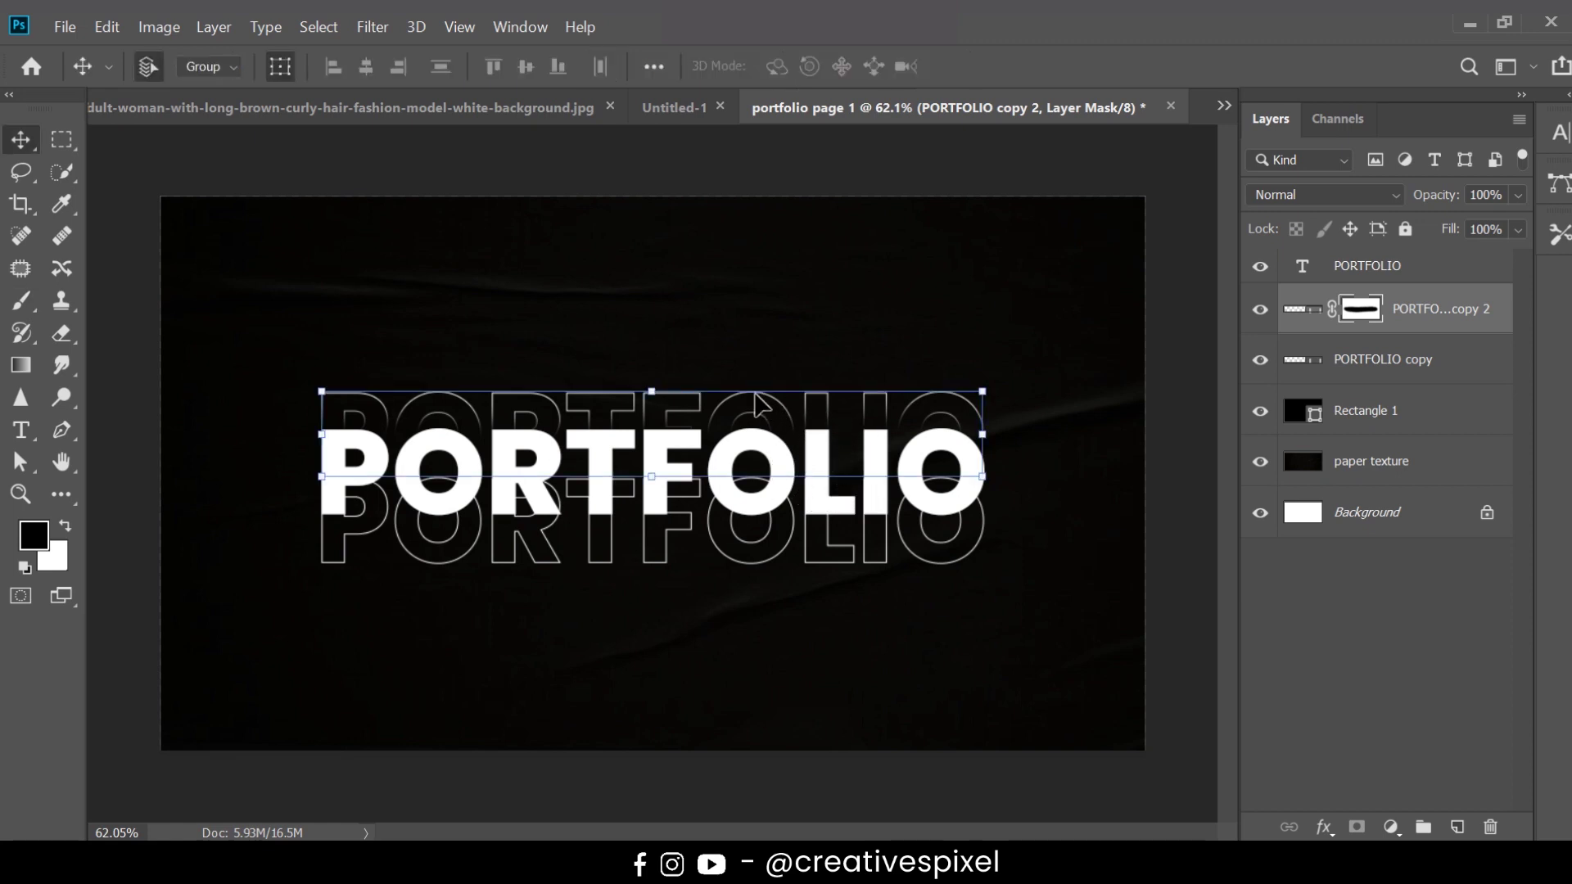
- Nudge Rectangle 1 down, then lock it together with the paper texture layer
left_click(757, 401)
key("3")
key("1")
key("shift+Down")
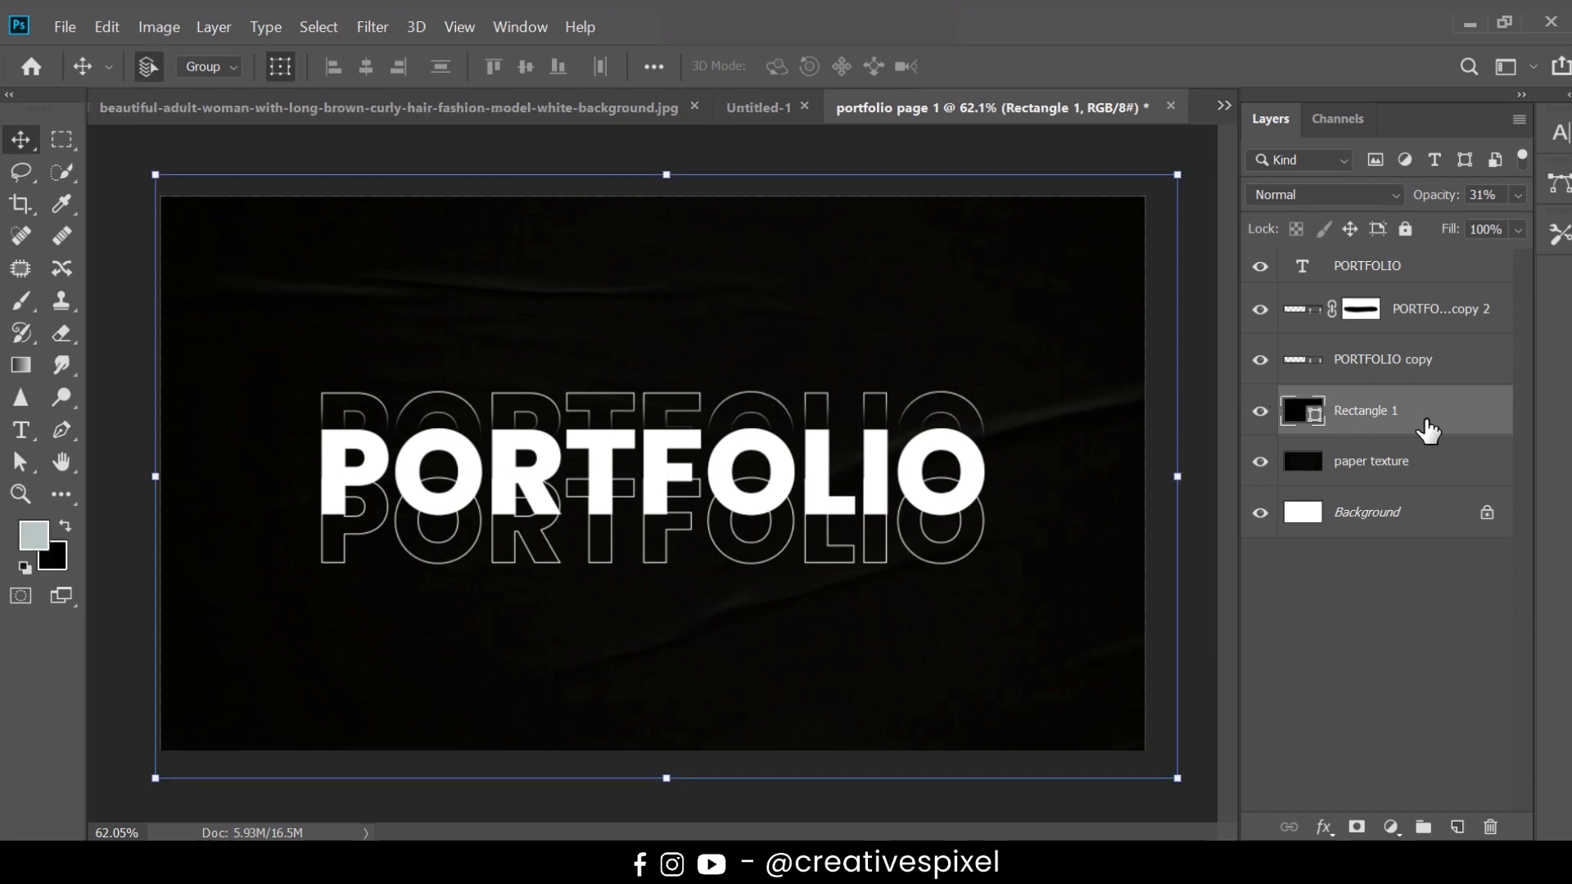
left_click(1453, 464, "shift")
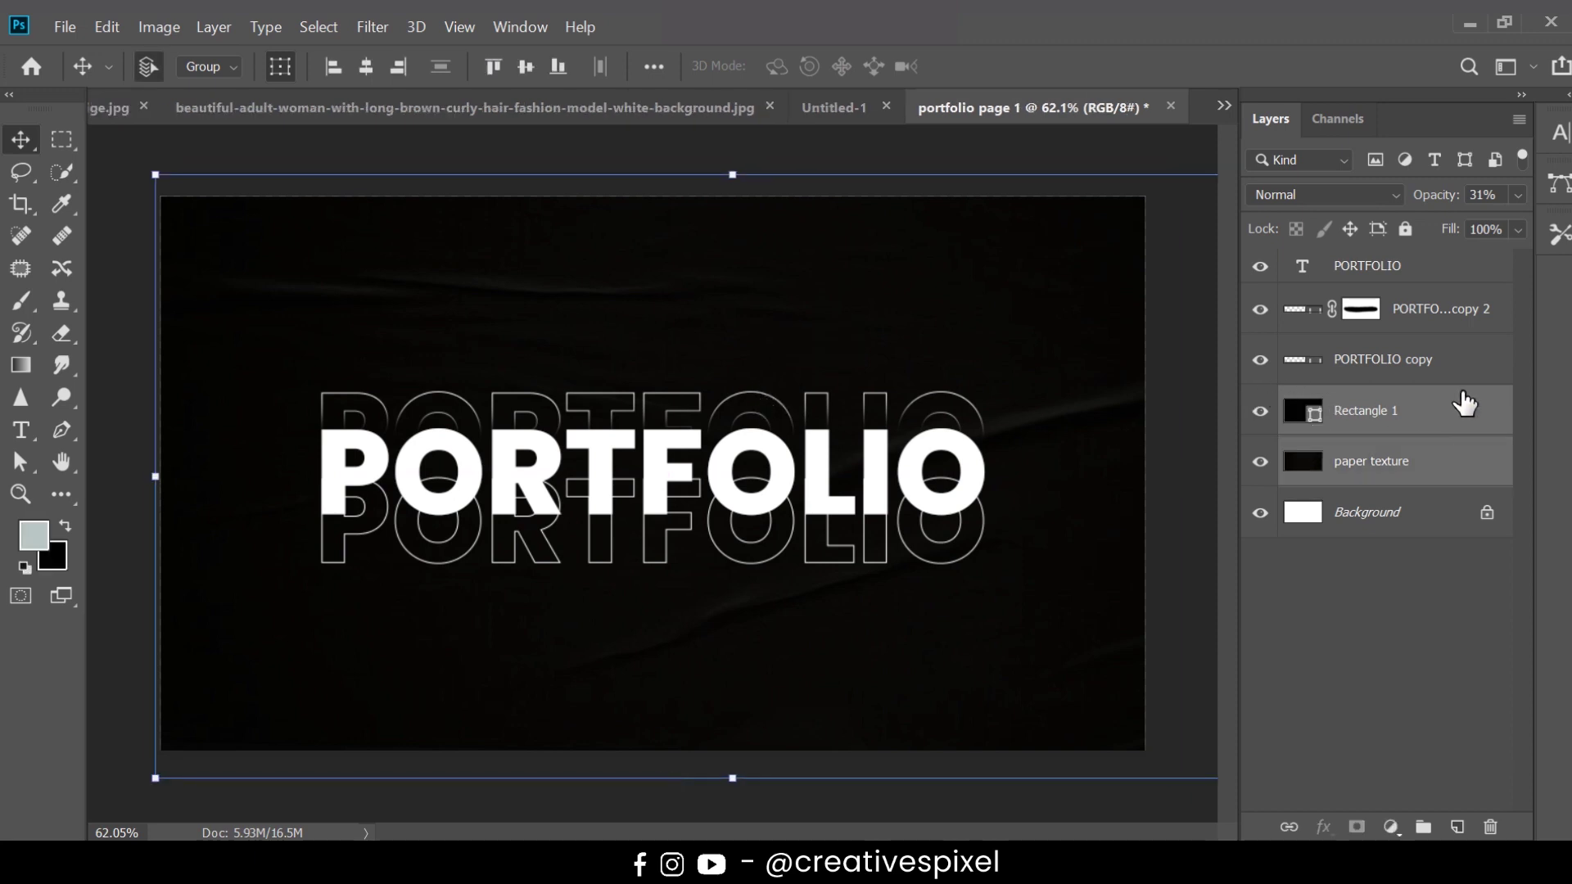
left_click(1405, 230)
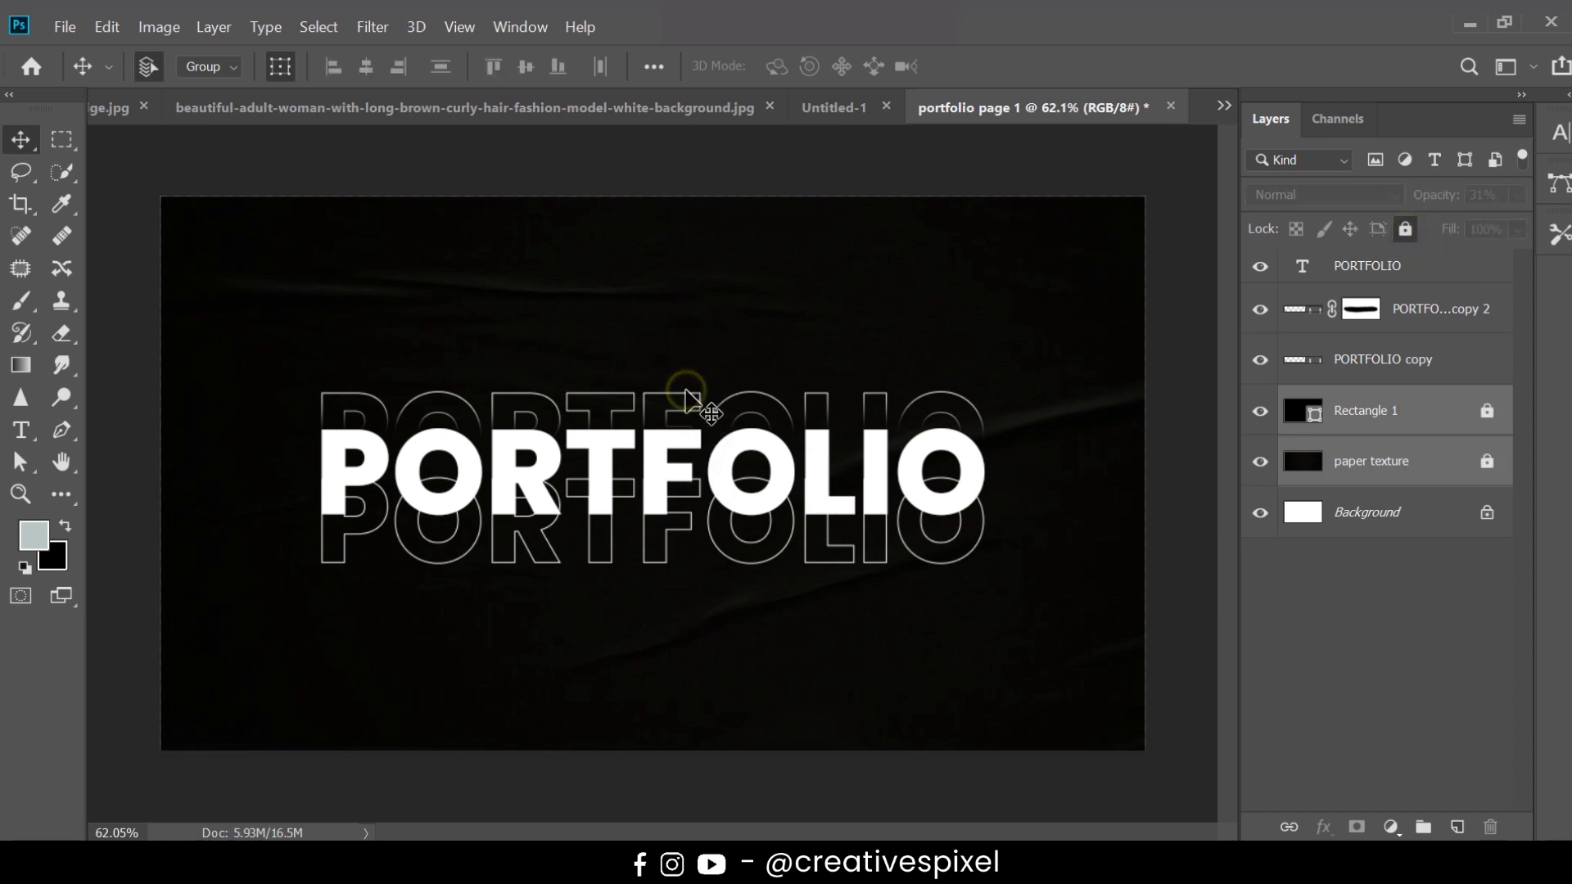
- Raise the upper outlined PORTFOLIO copy about 0.15 in
left_click_drag(688, 364, 741, 418)
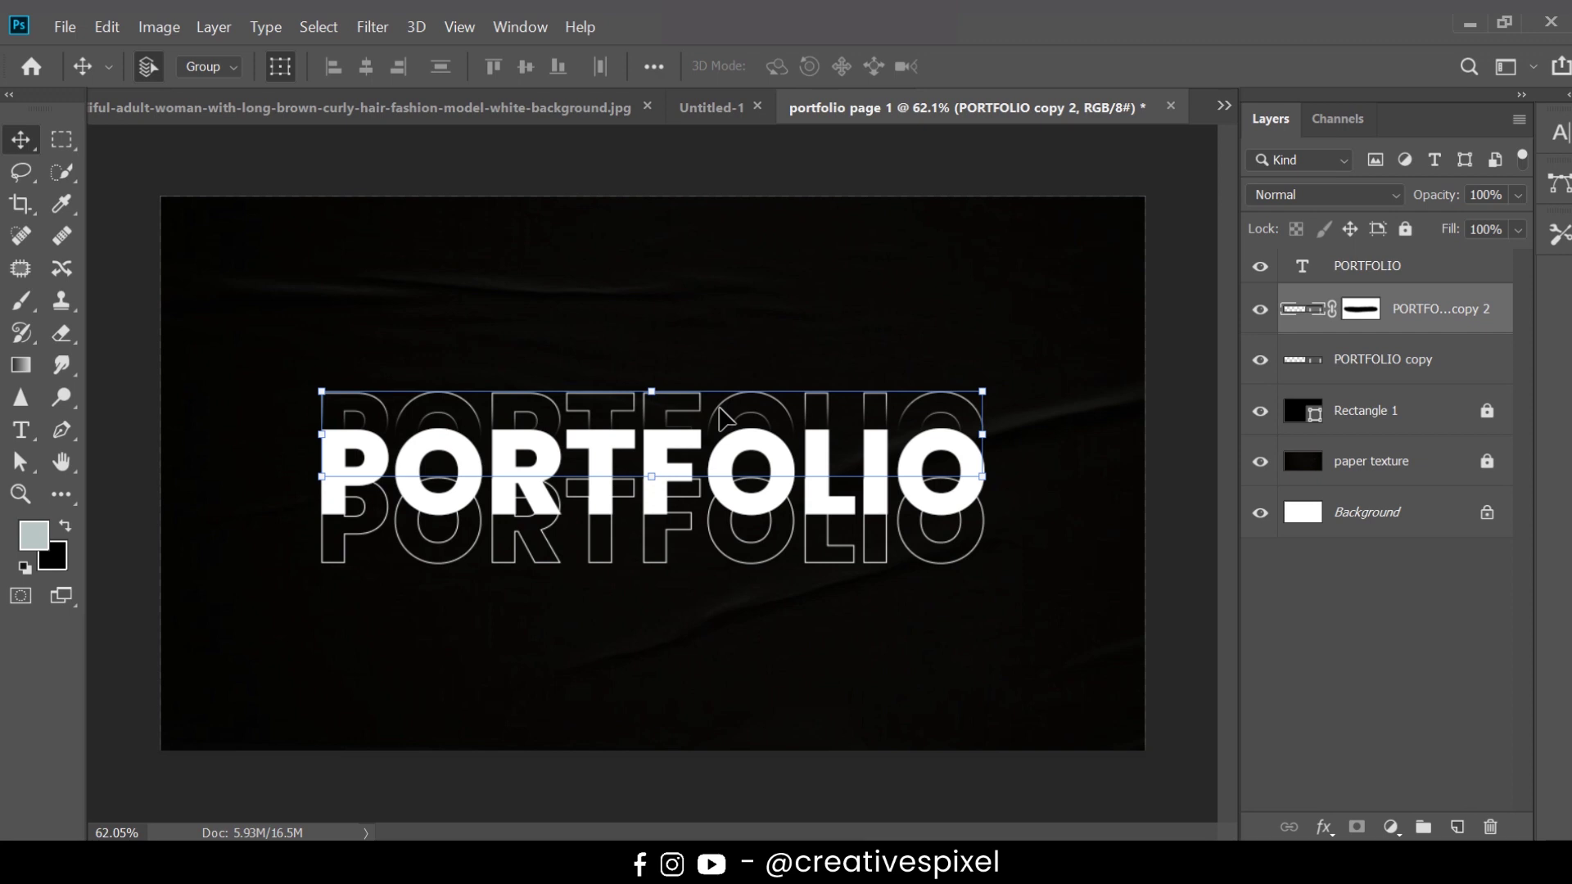
left_click_drag(701, 399, 701, 376)
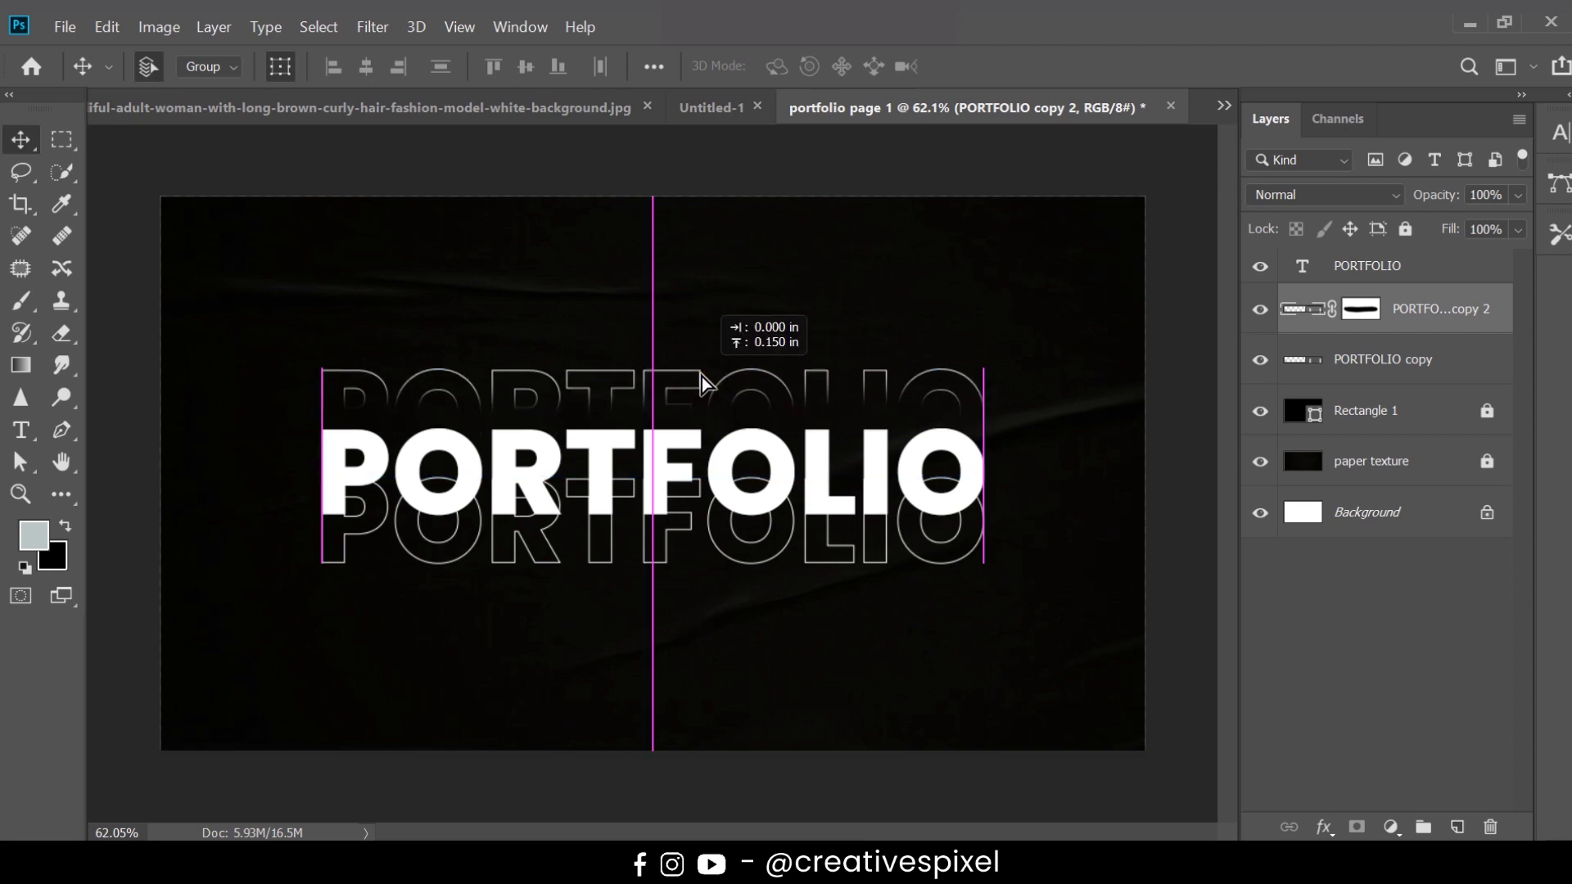
left_click_drag(701, 377, 700, 377)
left_click(814, 551)
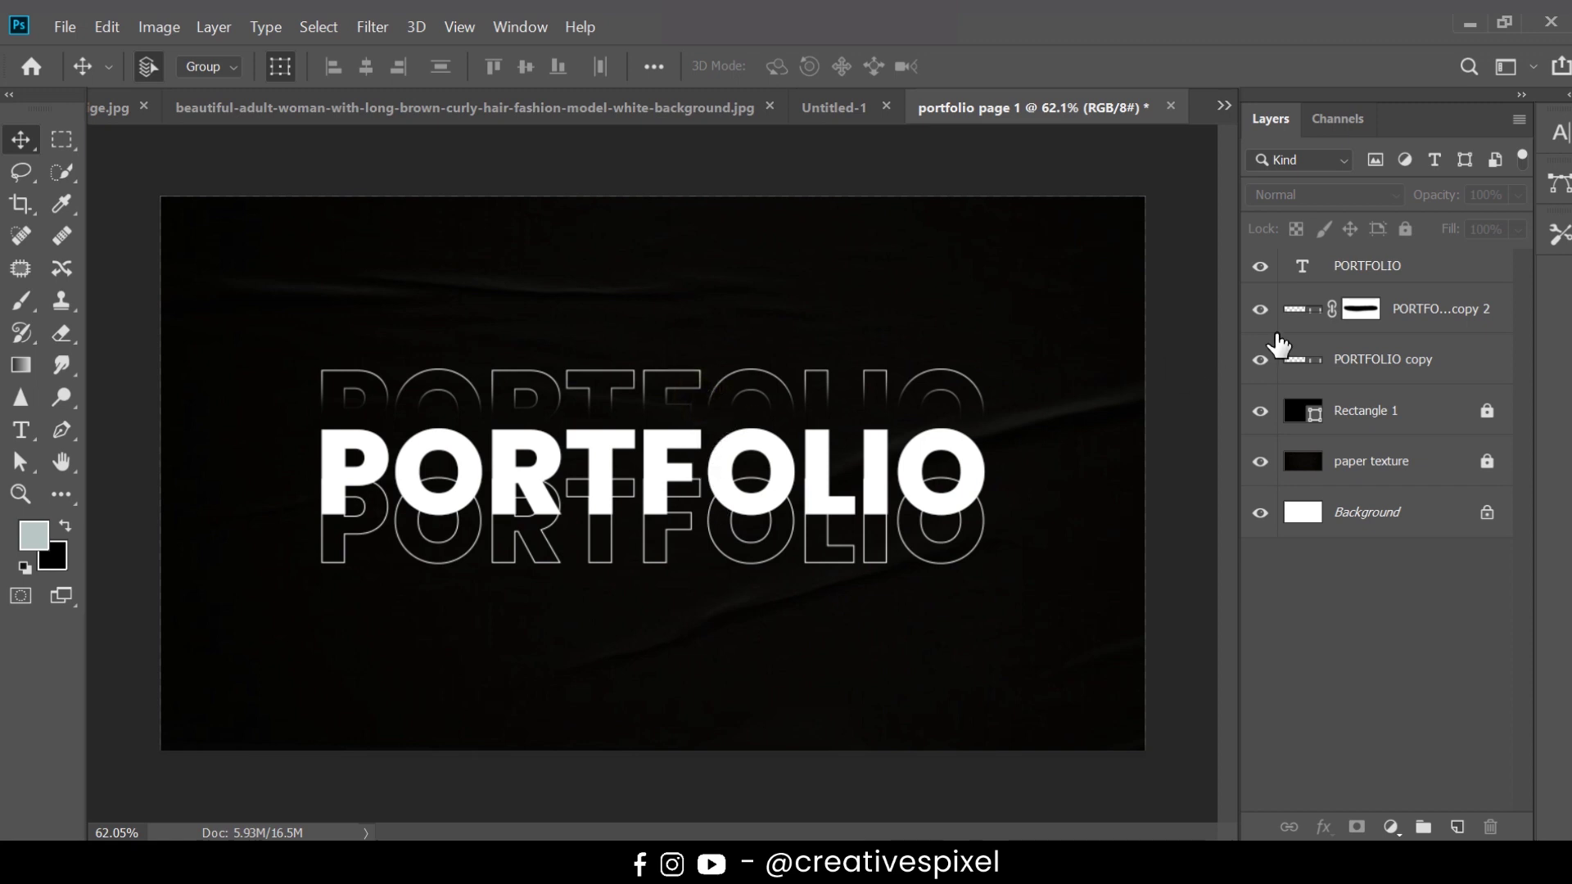
left_click(1357, 311)
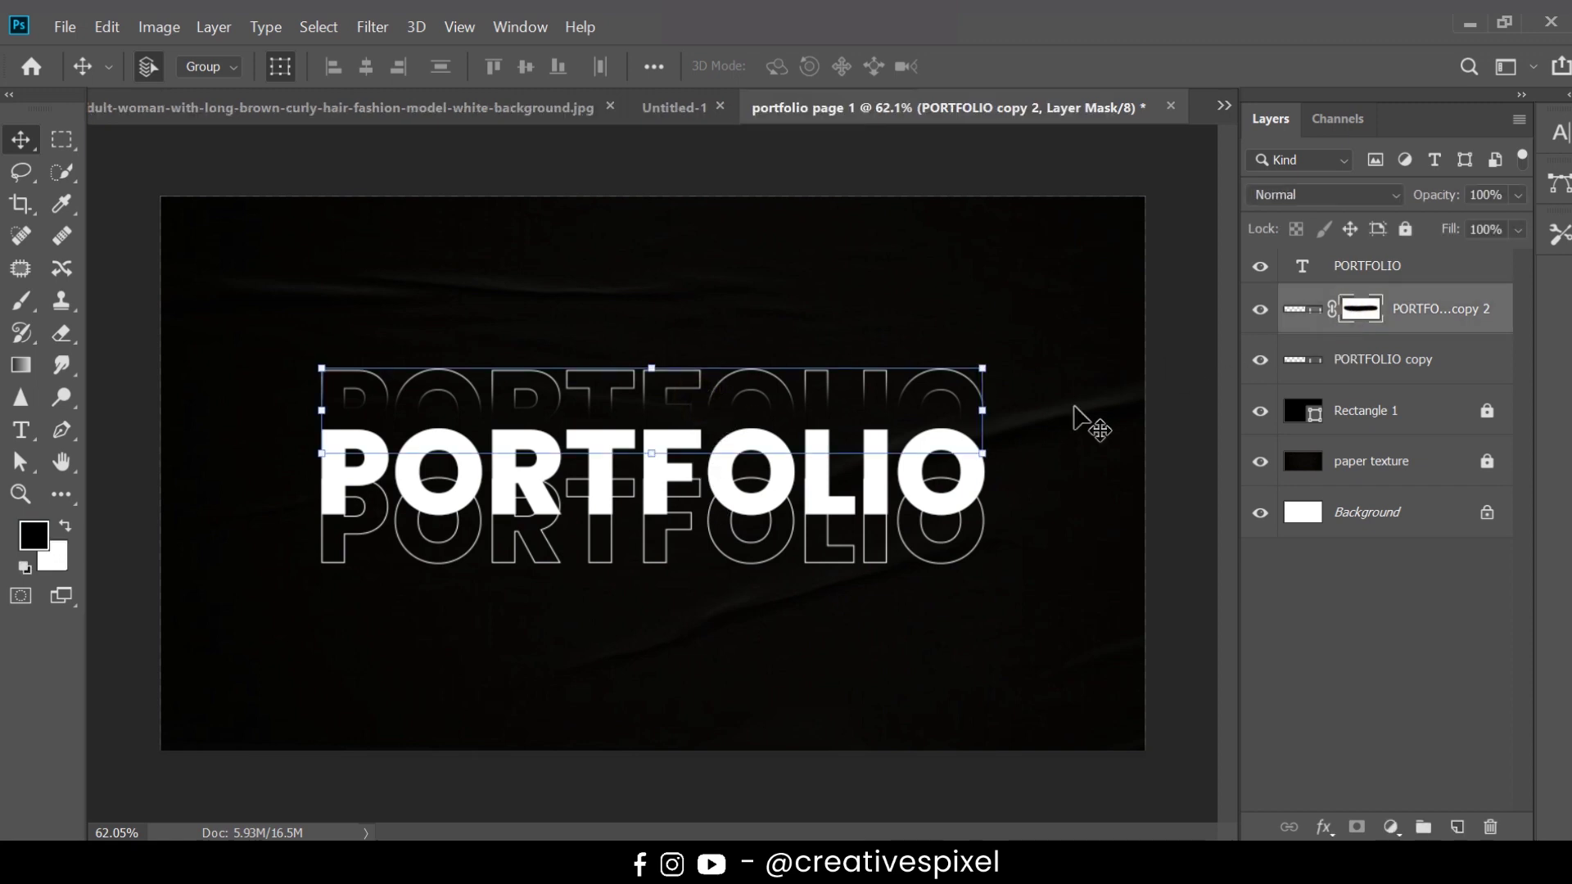
left_click(20, 302)
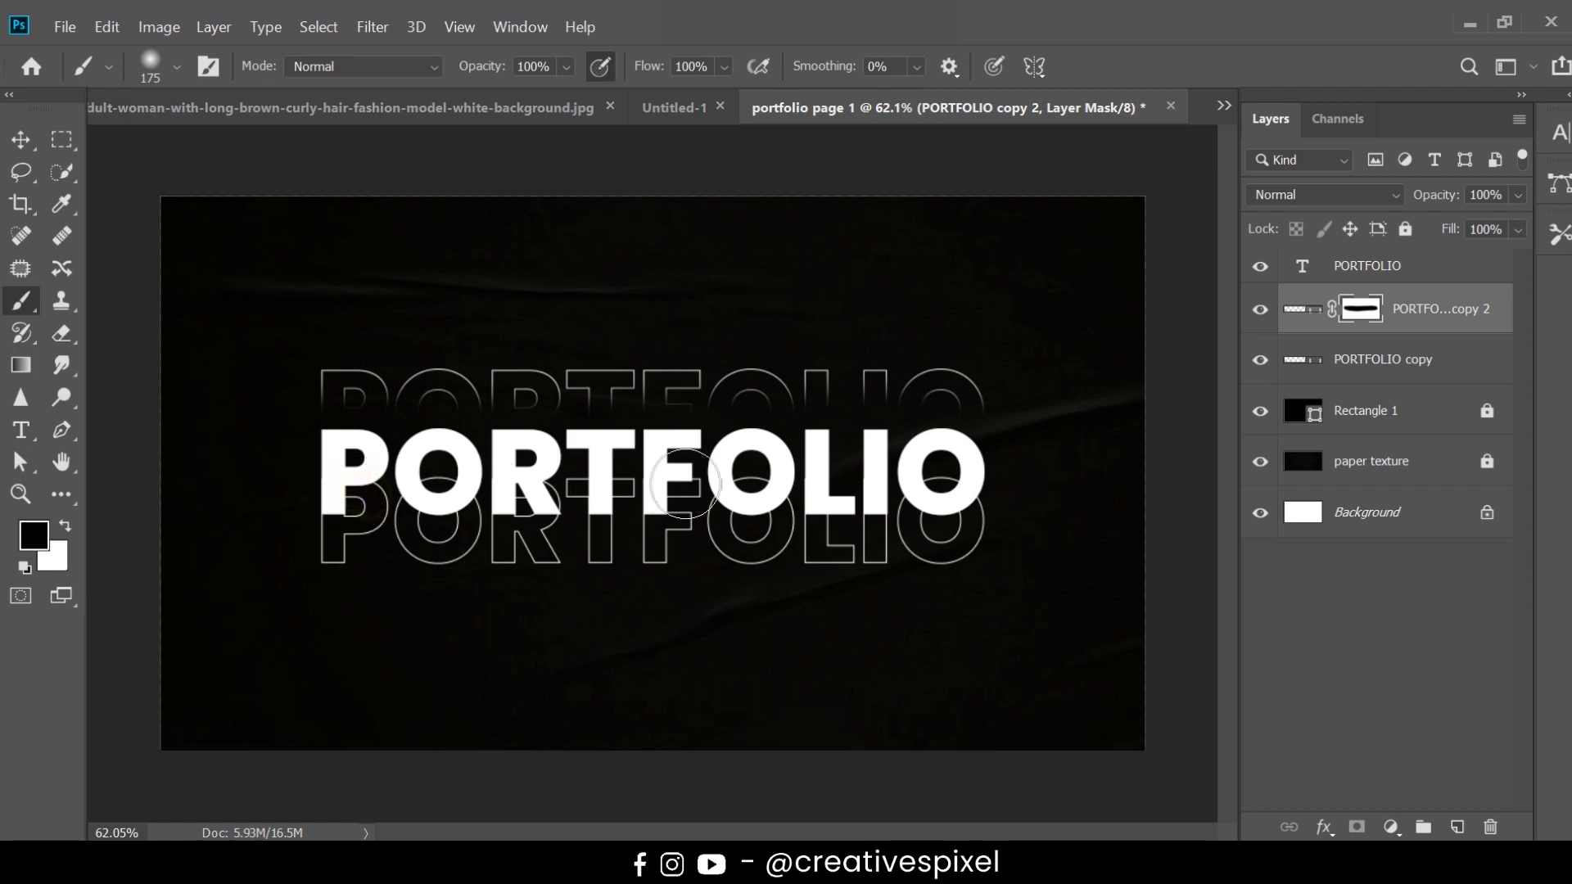
left_click(1383, 372)
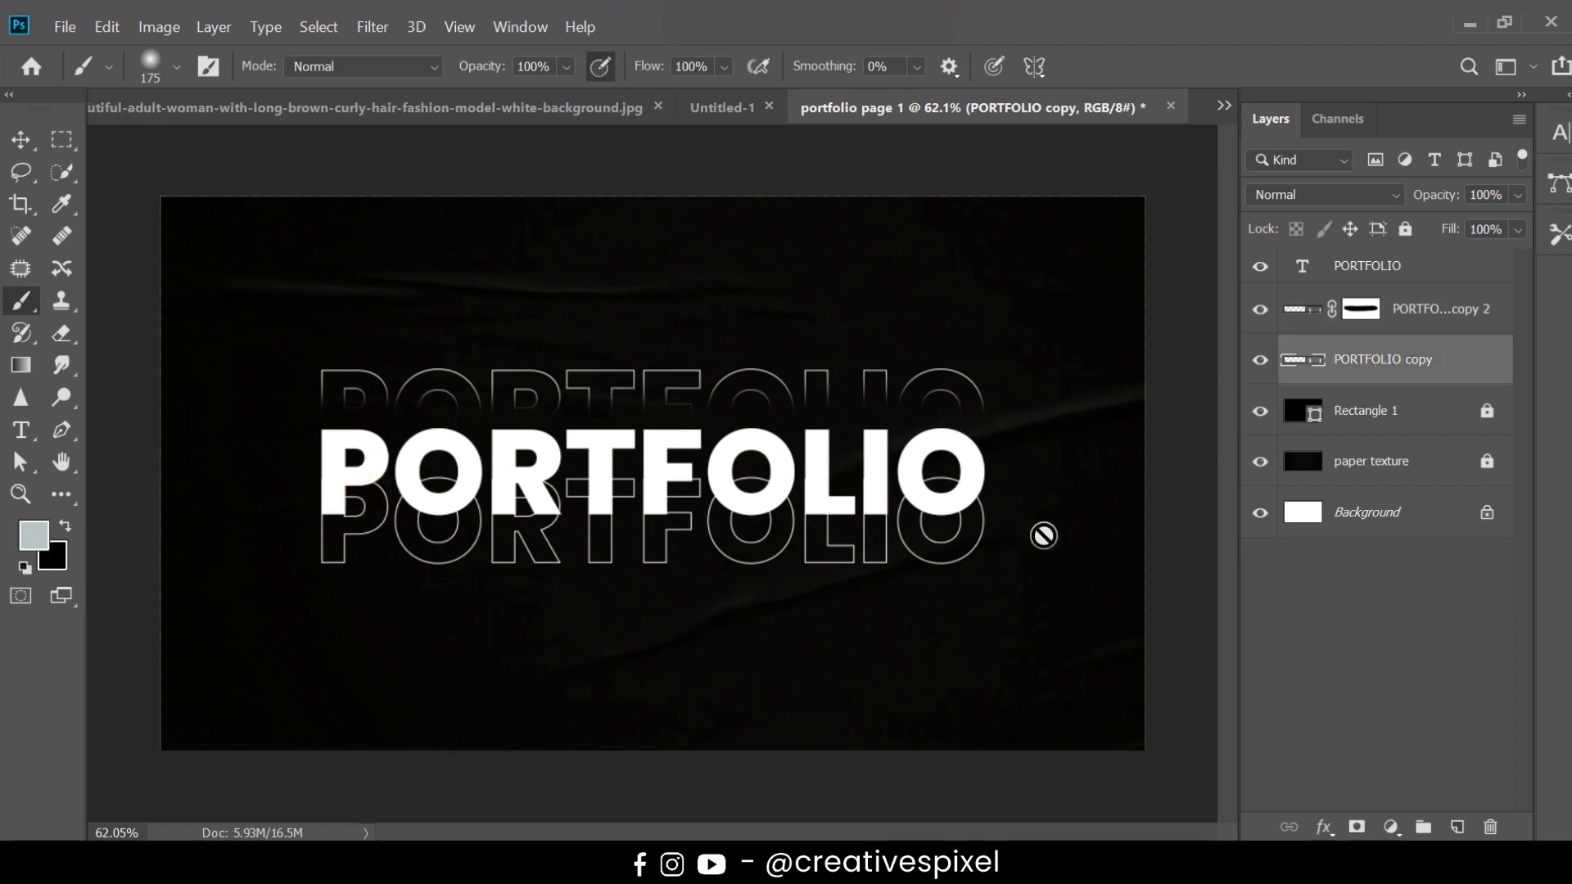
- Lower the PORTFOLIO copy outline about 0.12 in, keep it centred, and add a layer mask
key("v")
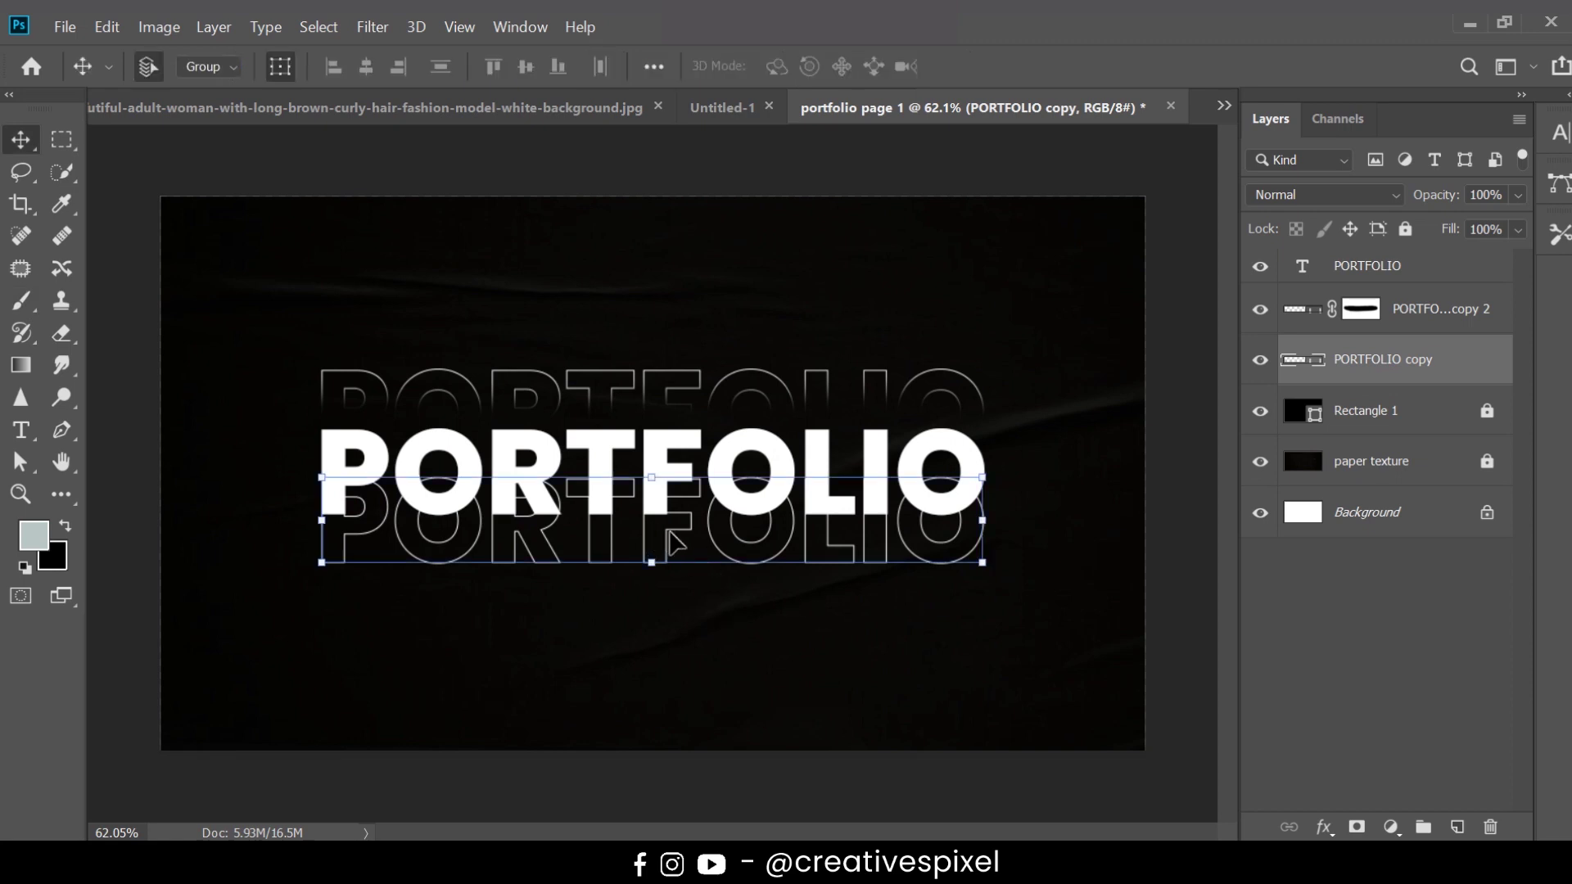
left_click_drag(671, 534, 670, 583)
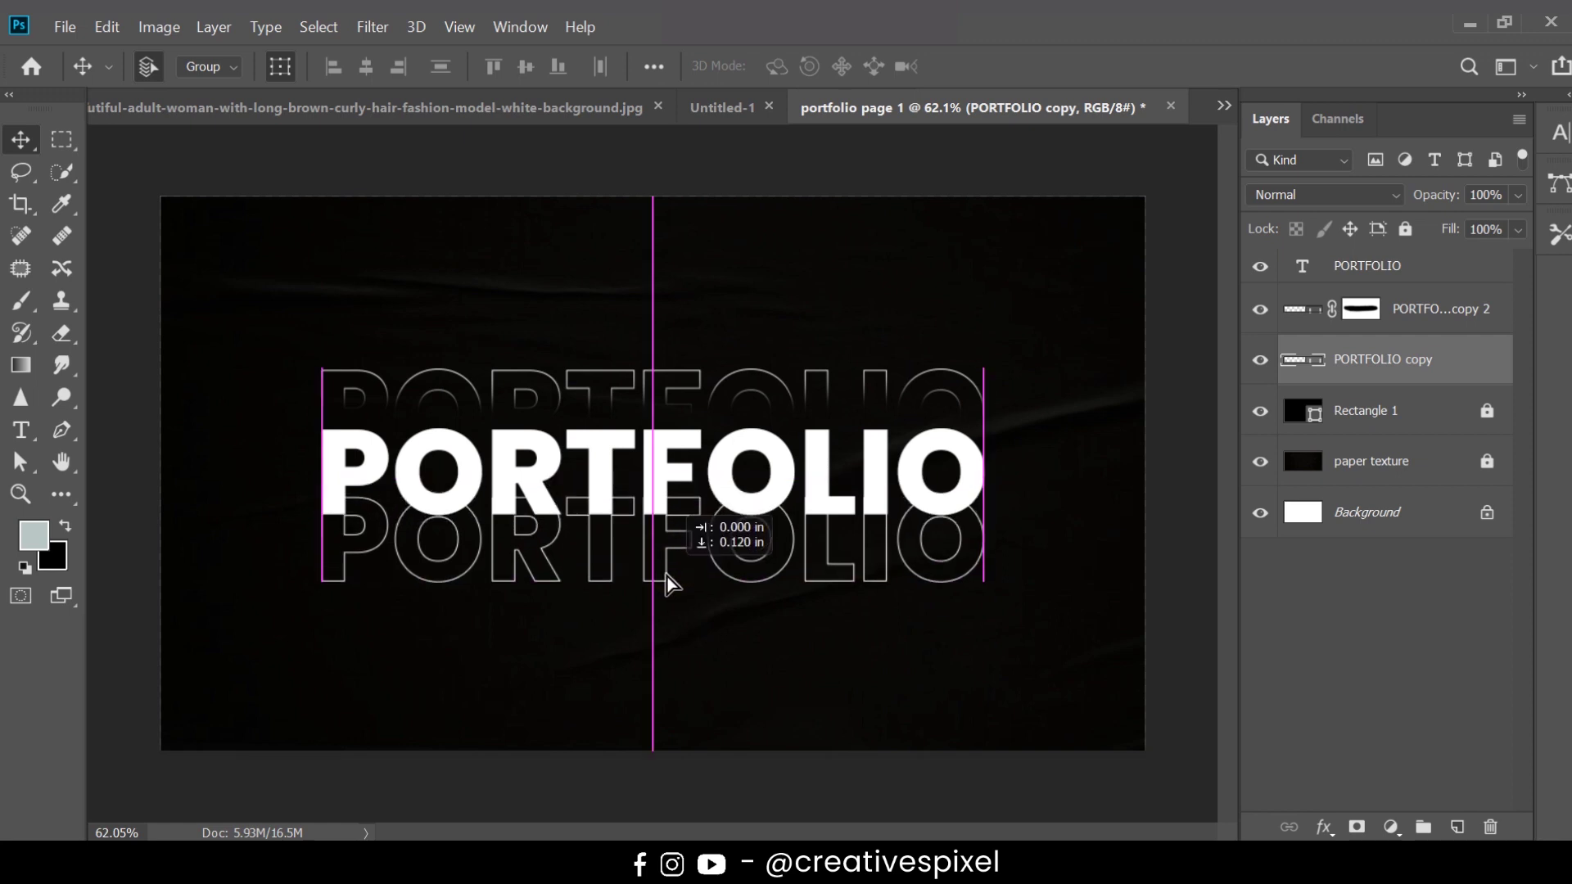
mouse_move(667, 574)
left_mouse_down()
mouse_move(670, 560)
mouse_move(666, 580)
left_mouse_up()
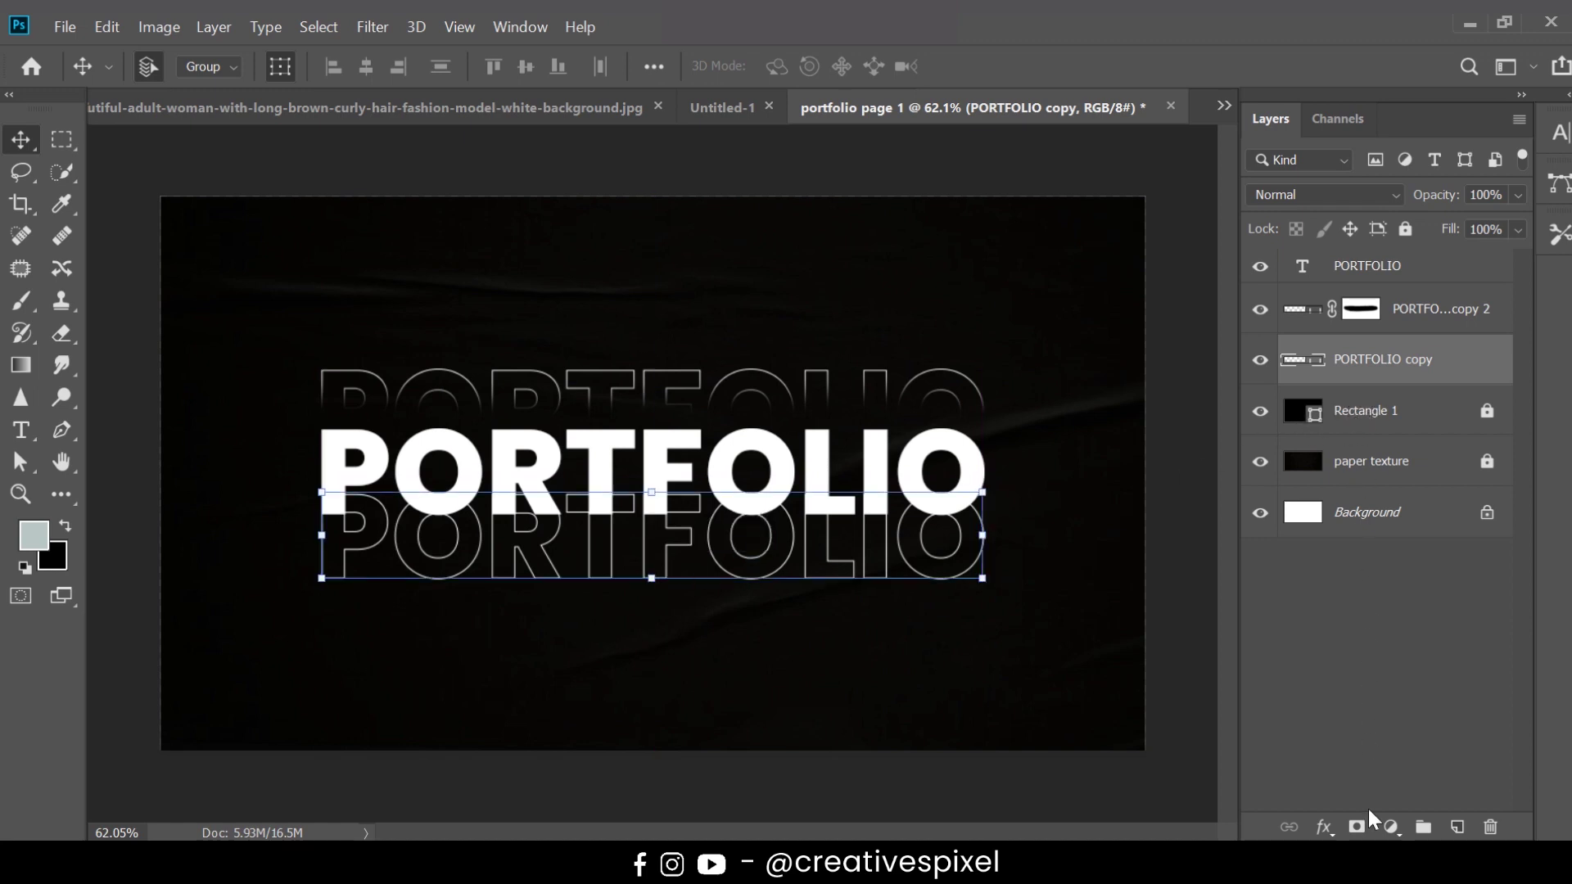
left_click(1358, 829)
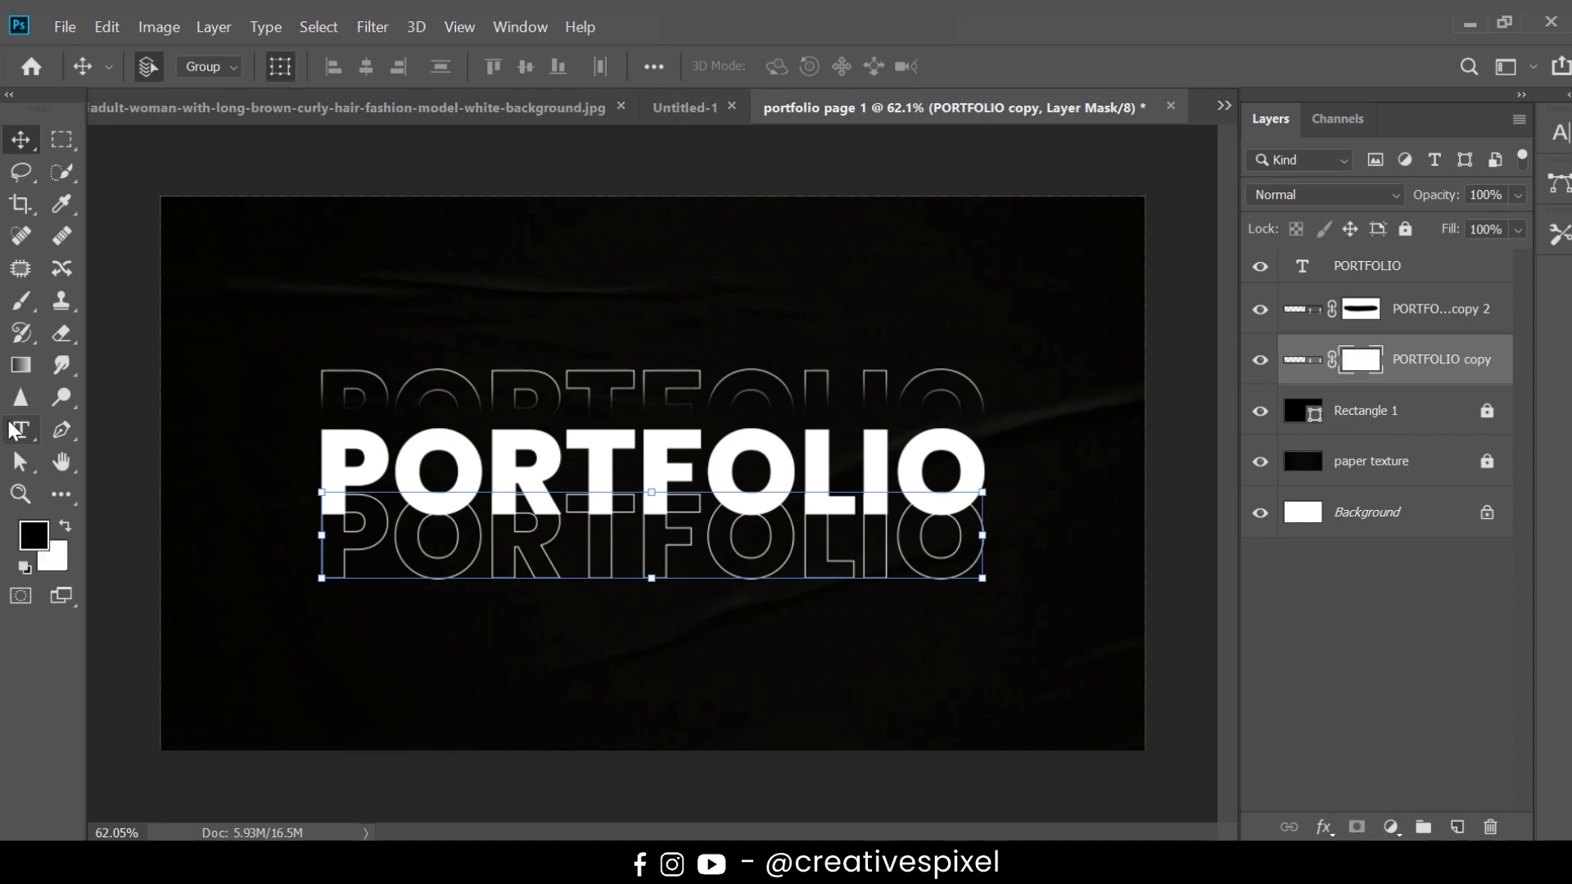
- Paint black on the PORTFOLIO copy's layer mask to hide the outline overlapping the solid word
left_click(23, 301)
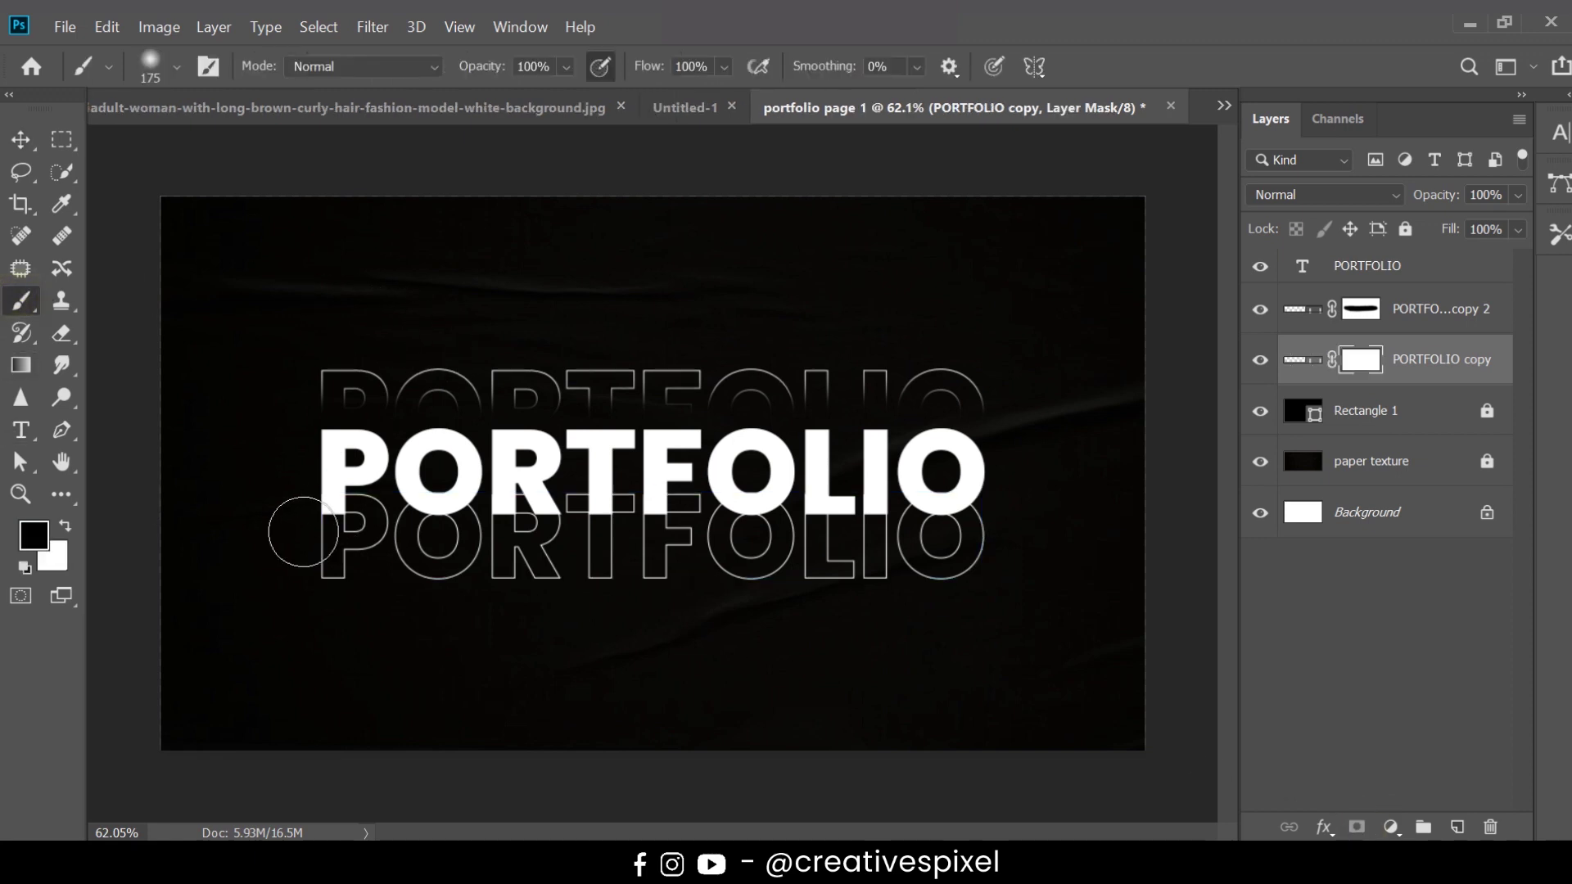
left_click_drag(312, 510, 348, 482)
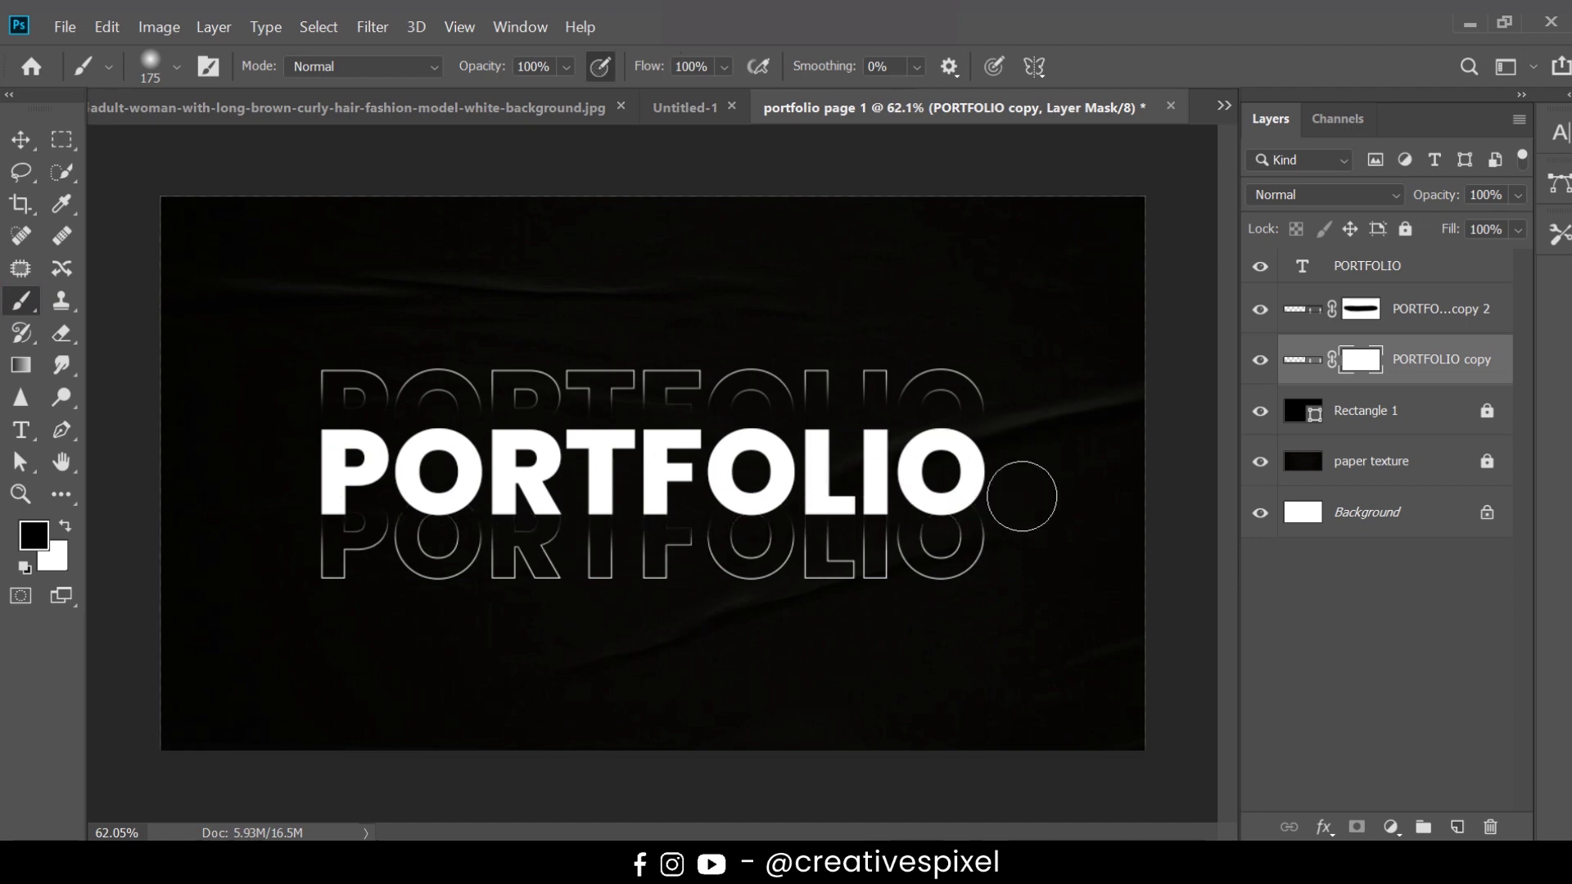
left_click_drag(280, 481, 803, 477)
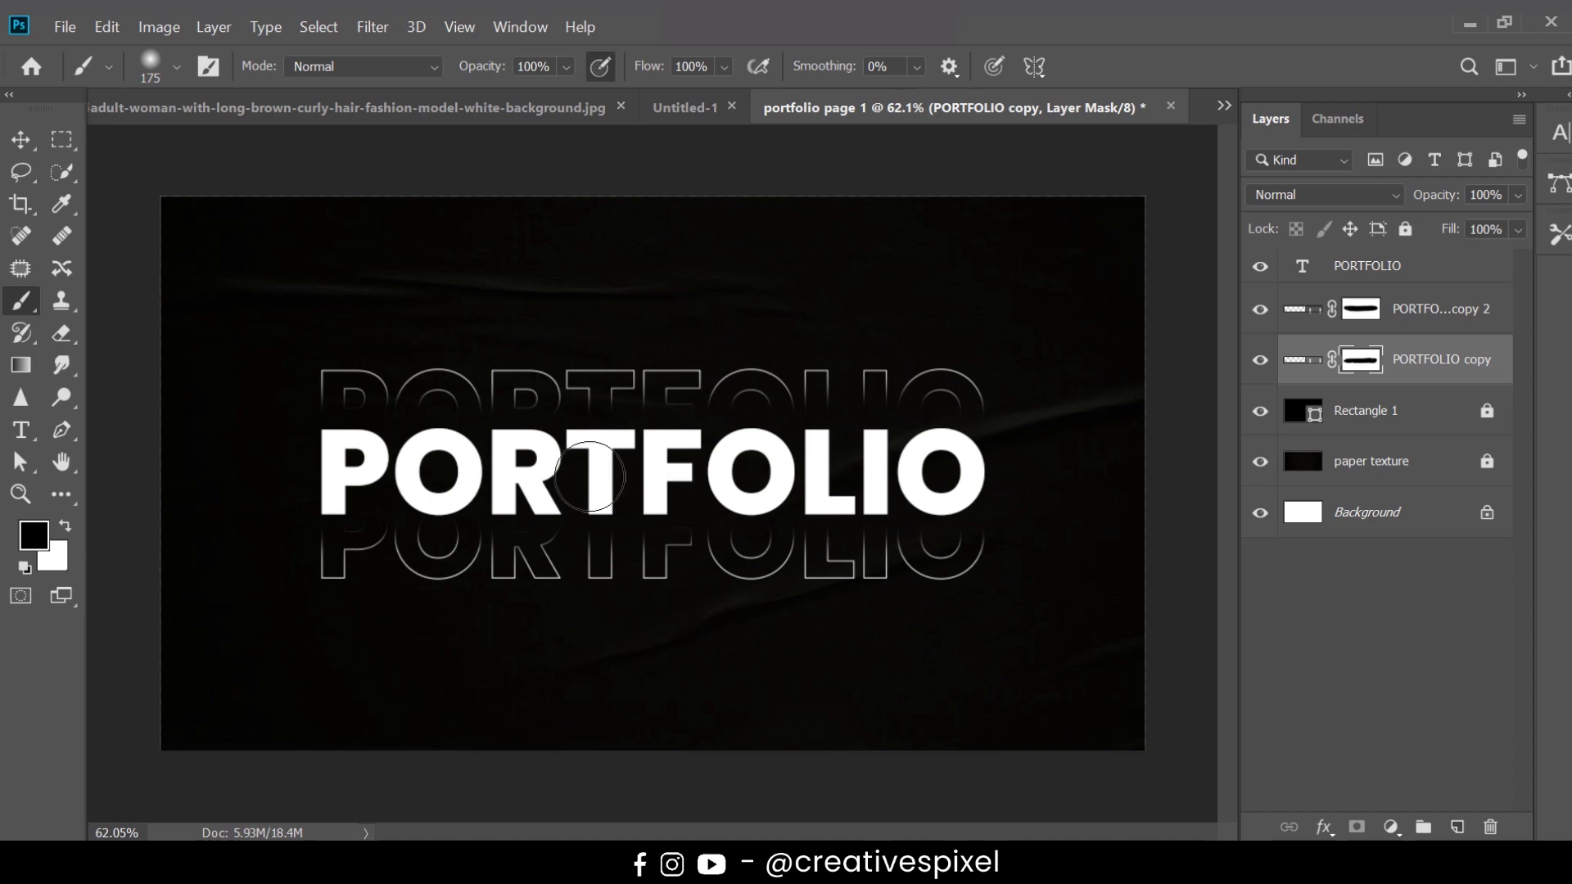
left_click(63, 528)
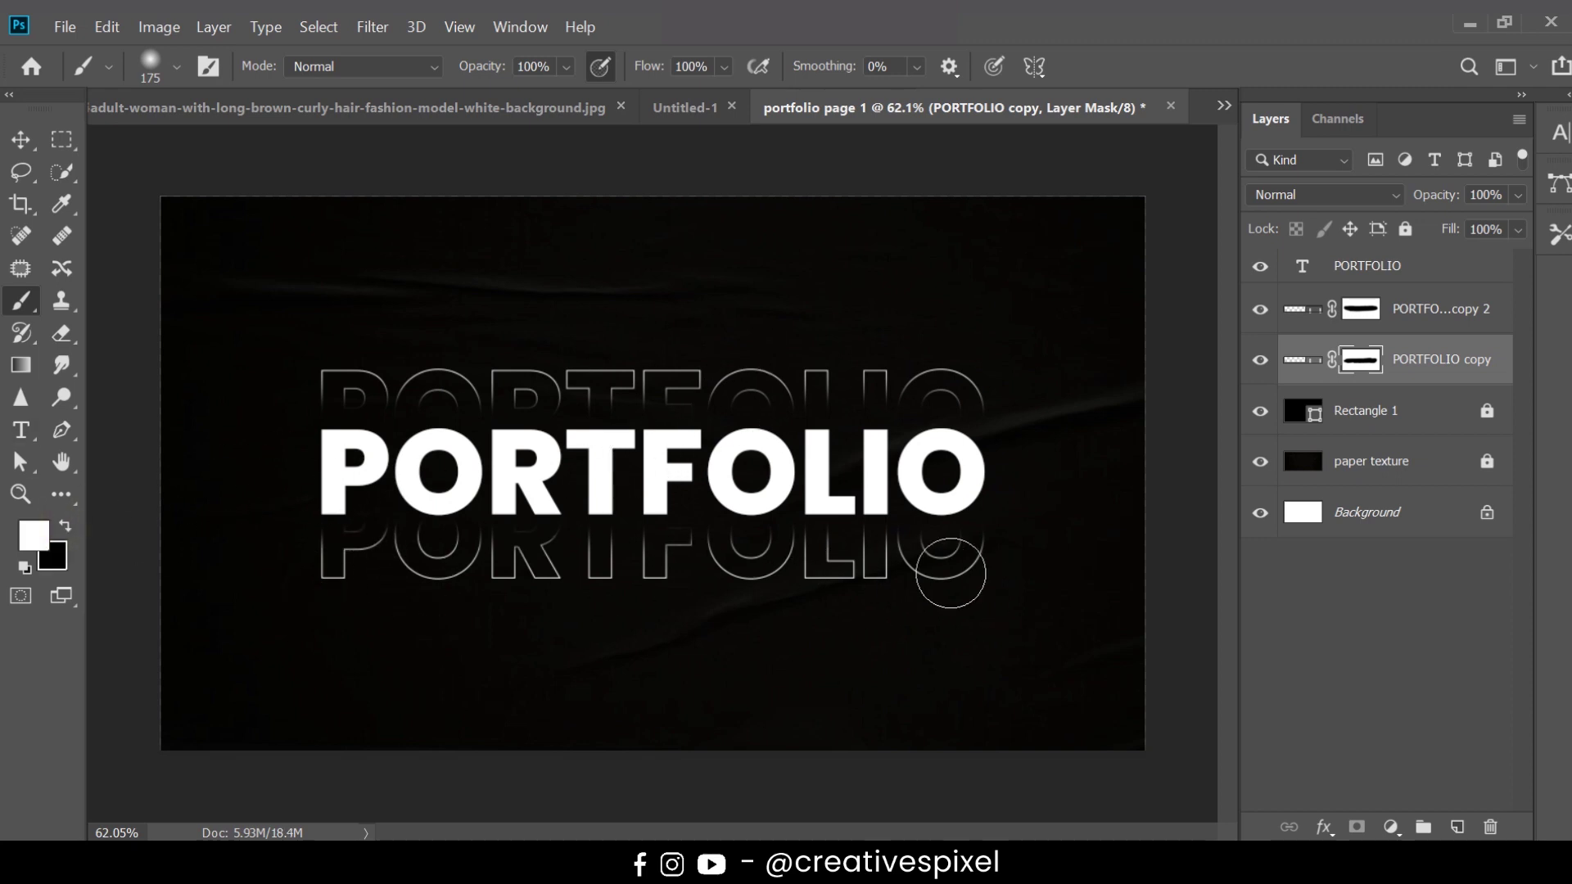
left_click(64, 526)
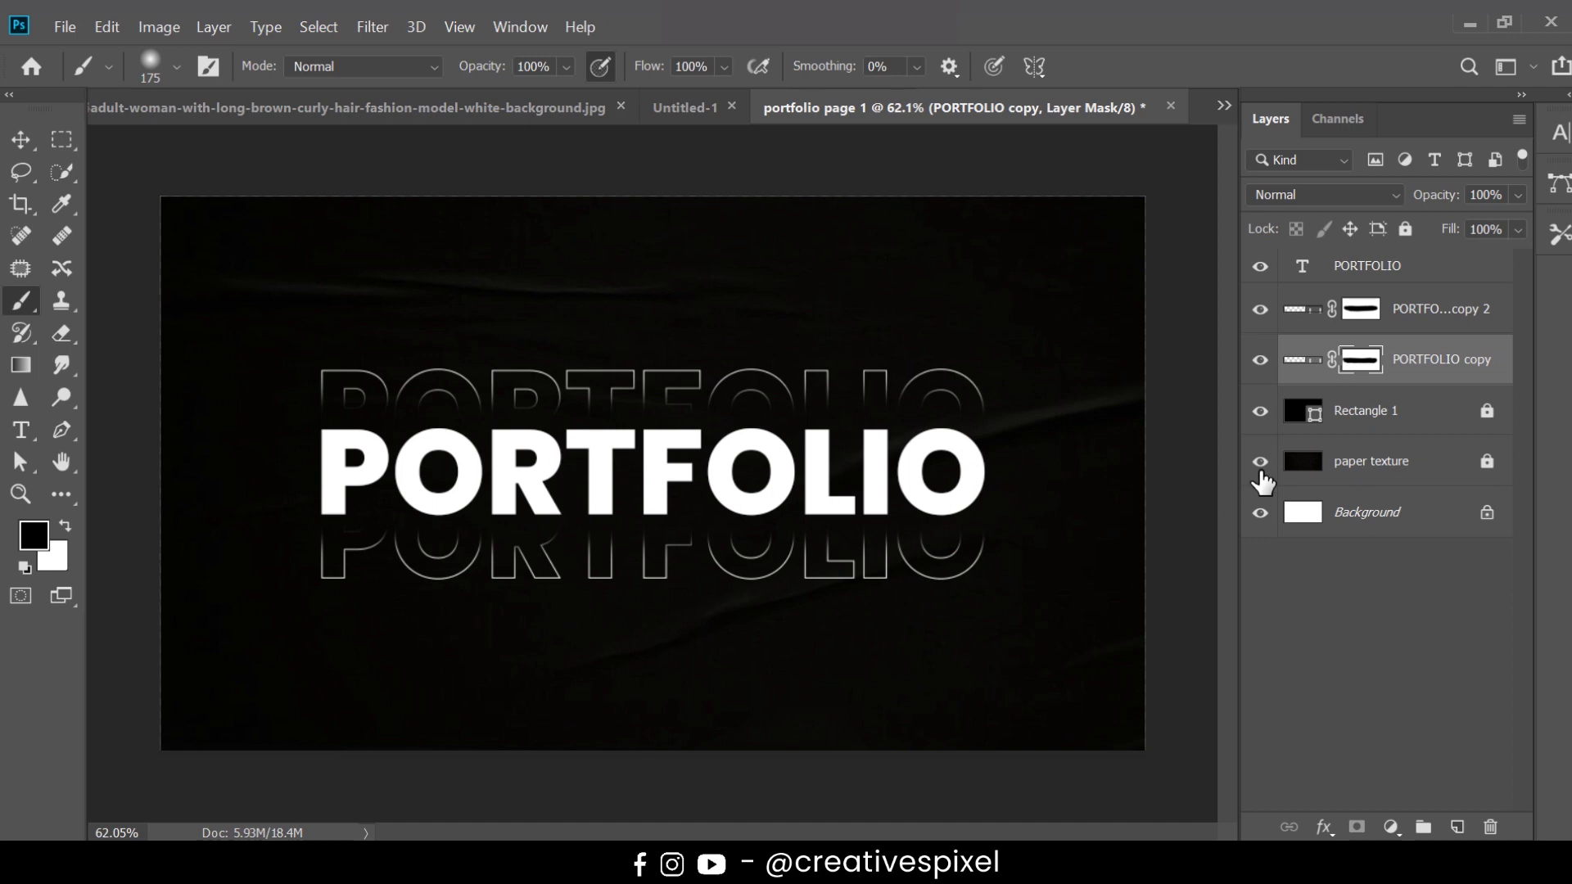
left_click(1396, 270)
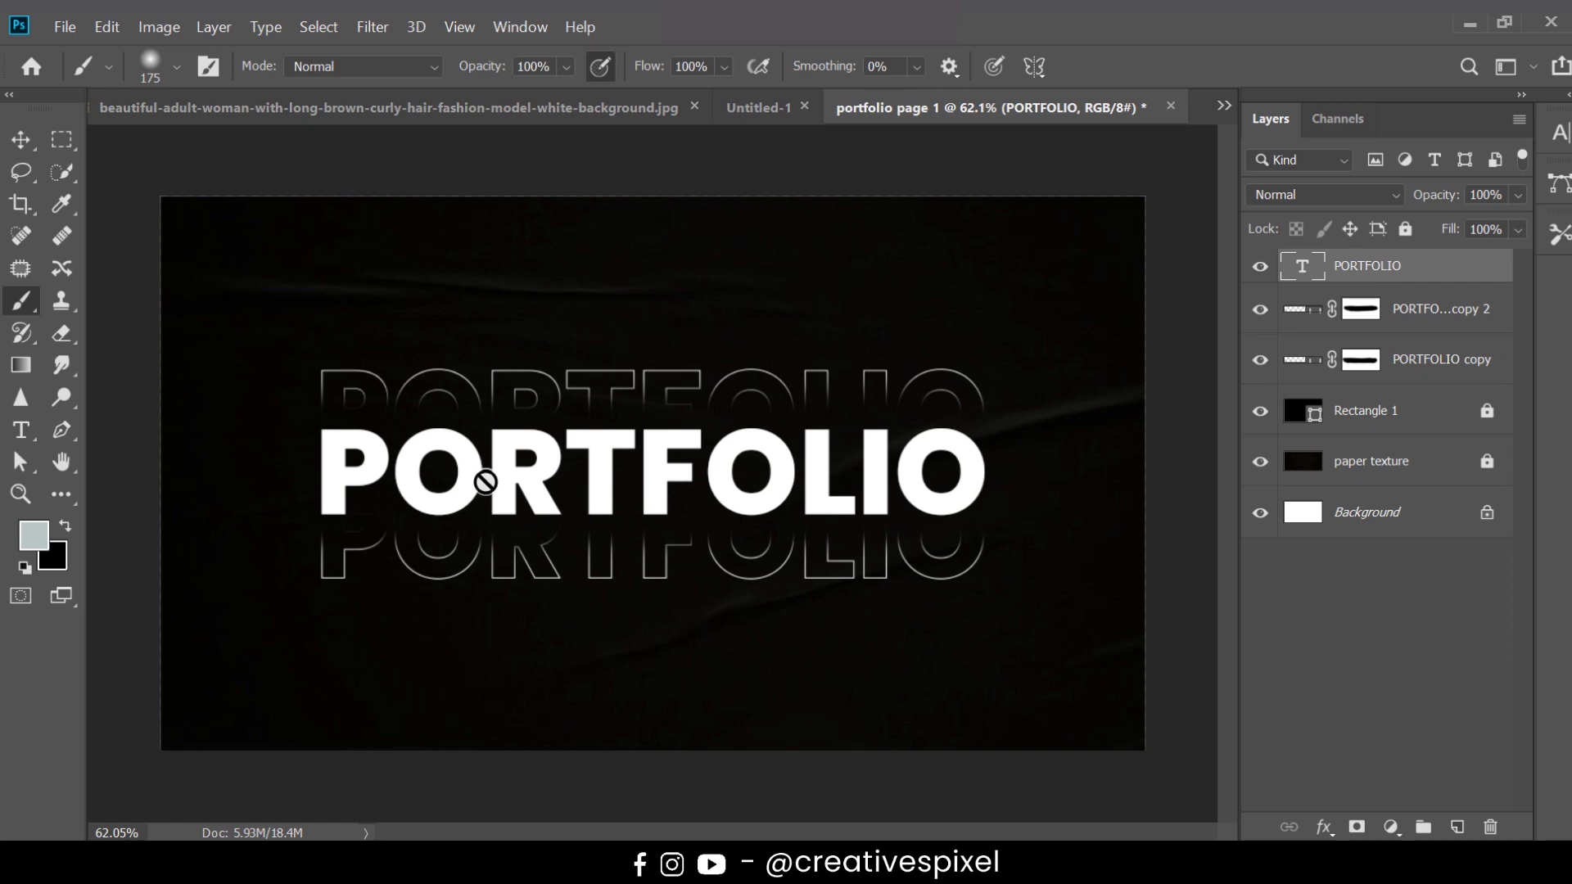
- Recolour the letters FOLIO in the PORTFOLIO title to red ff1b1b, leaving PORT white
key("t")
left_click(588, 456)
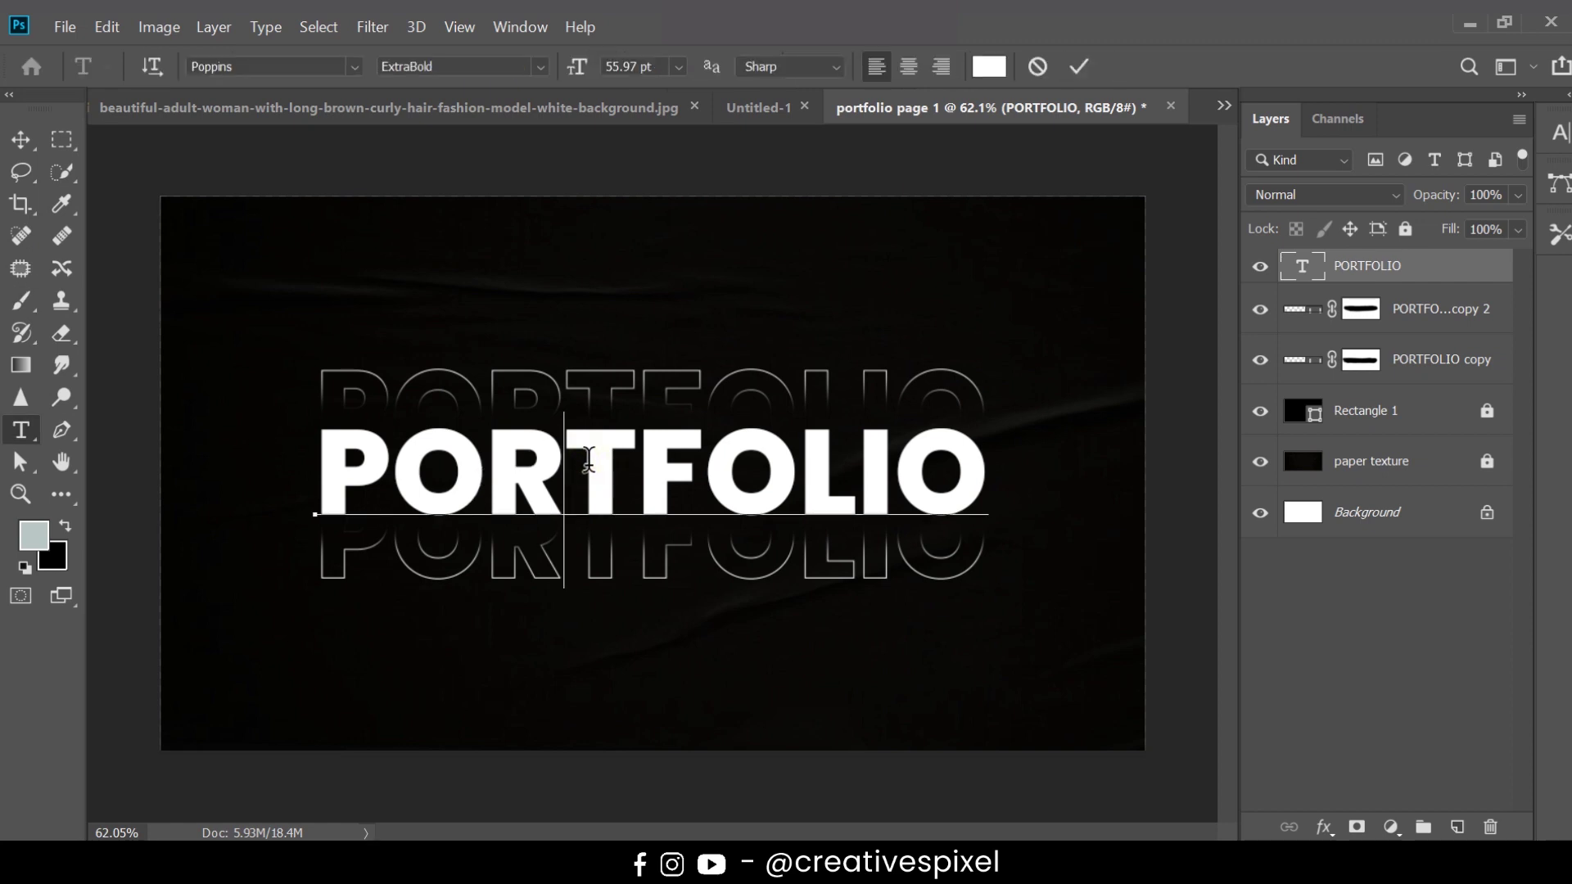
left_click_drag(633, 461, 966, 481)
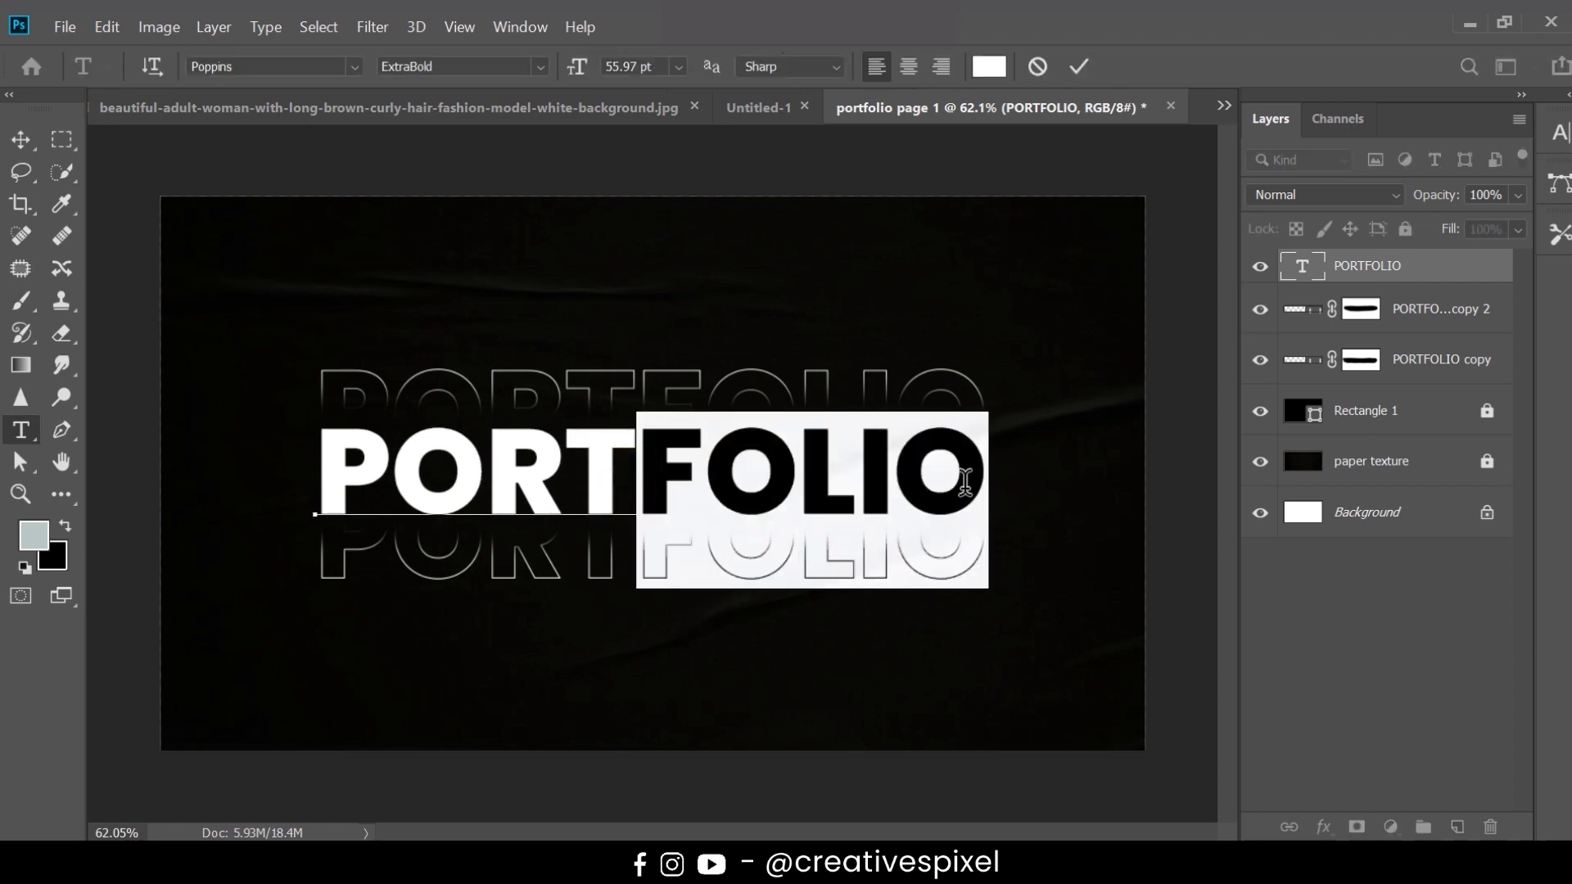
left_click(999, 66)
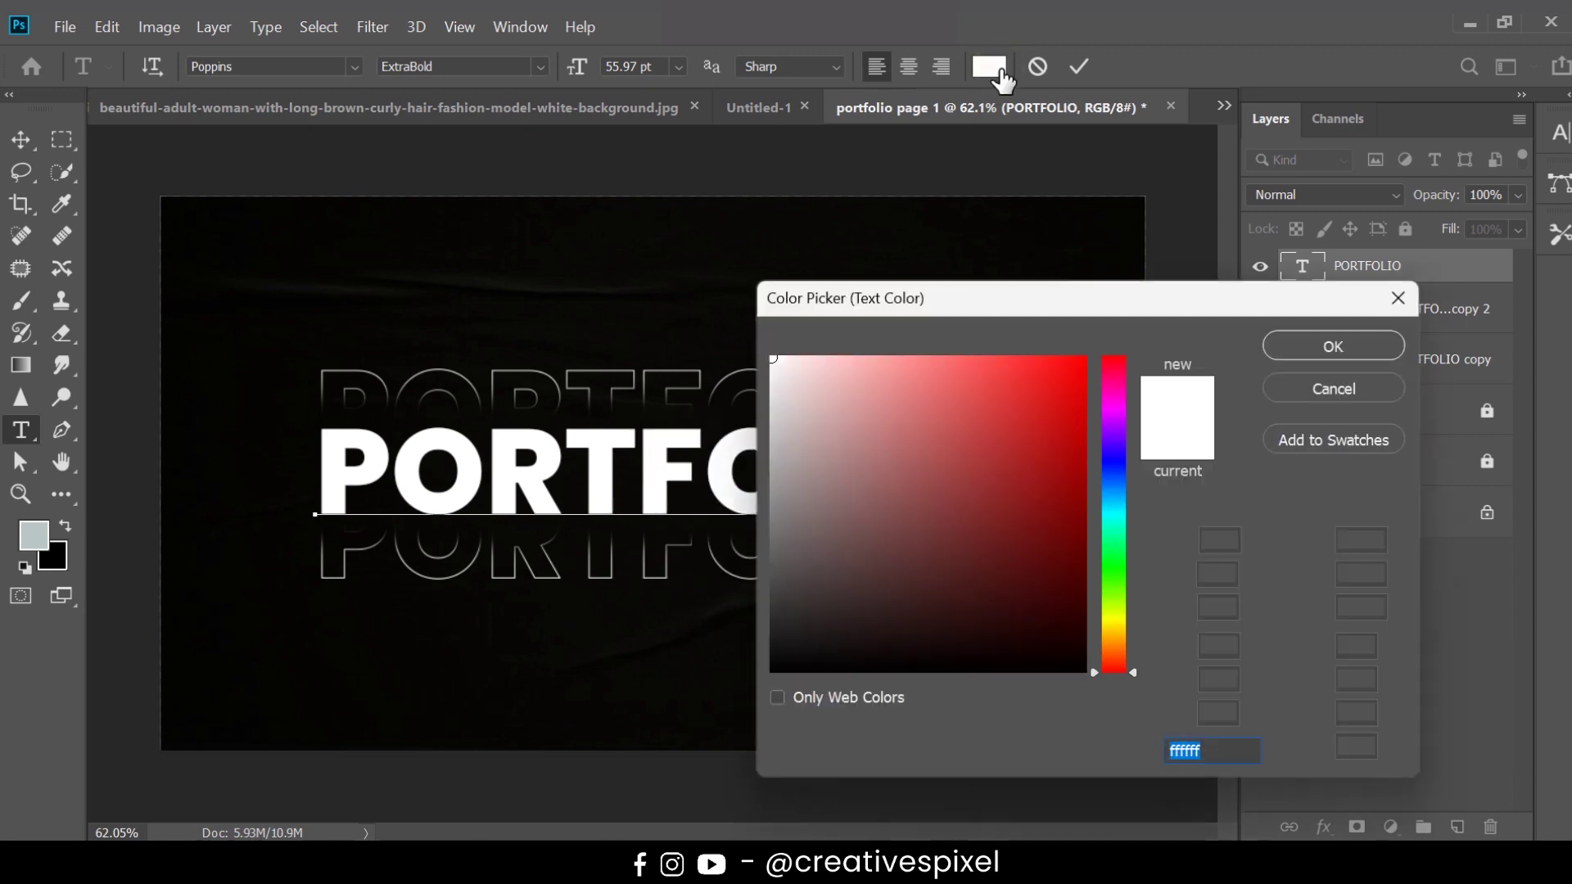
left_click_drag(1033, 381, 1055, 352)
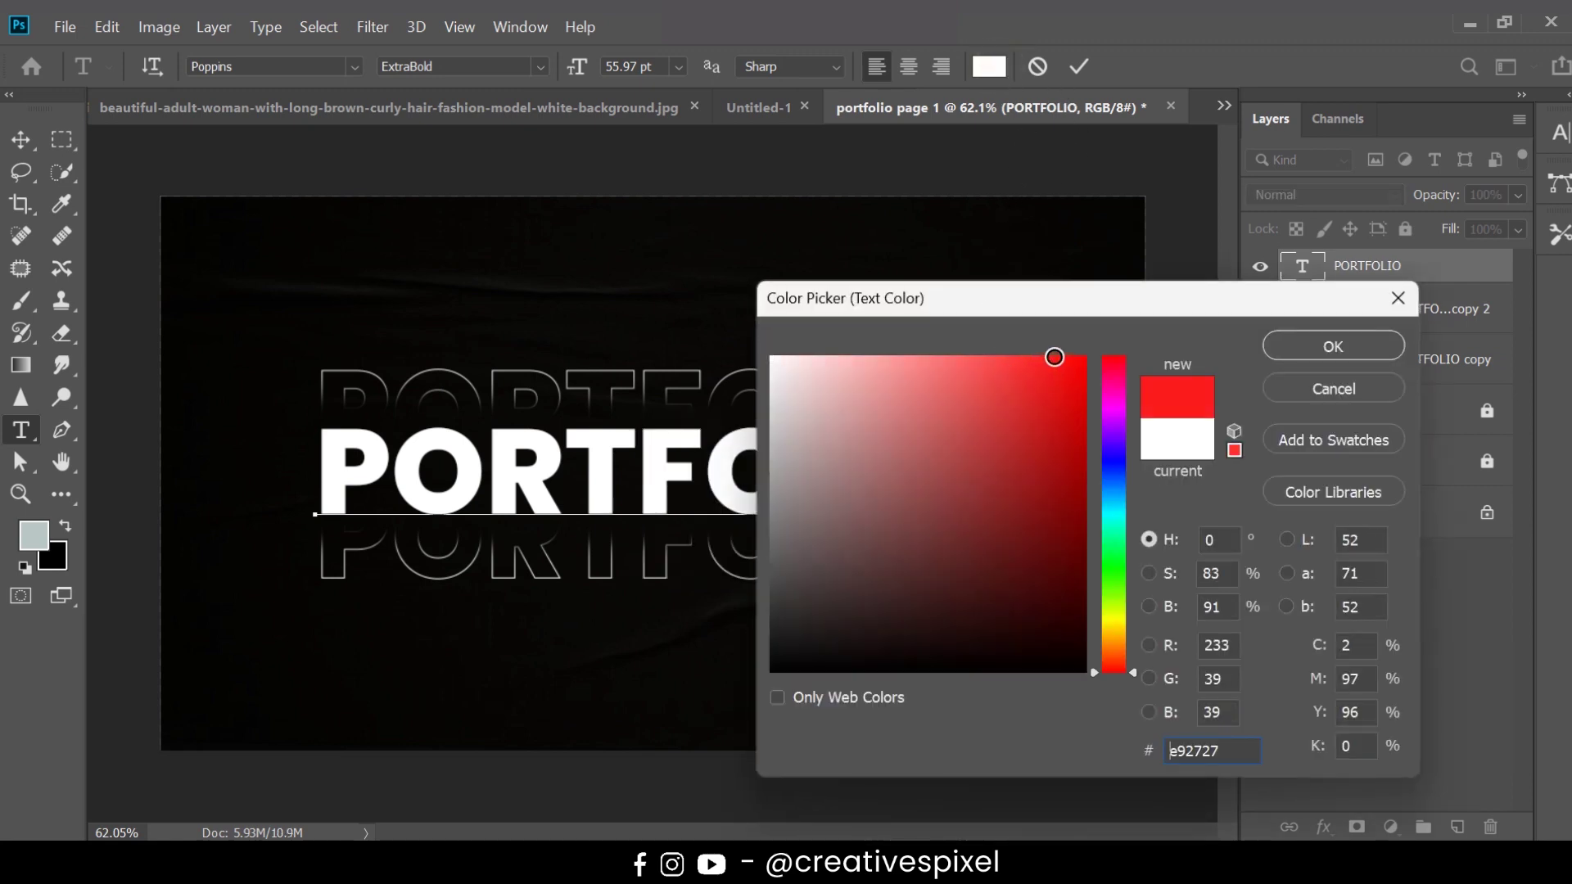
left_click(1362, 347)
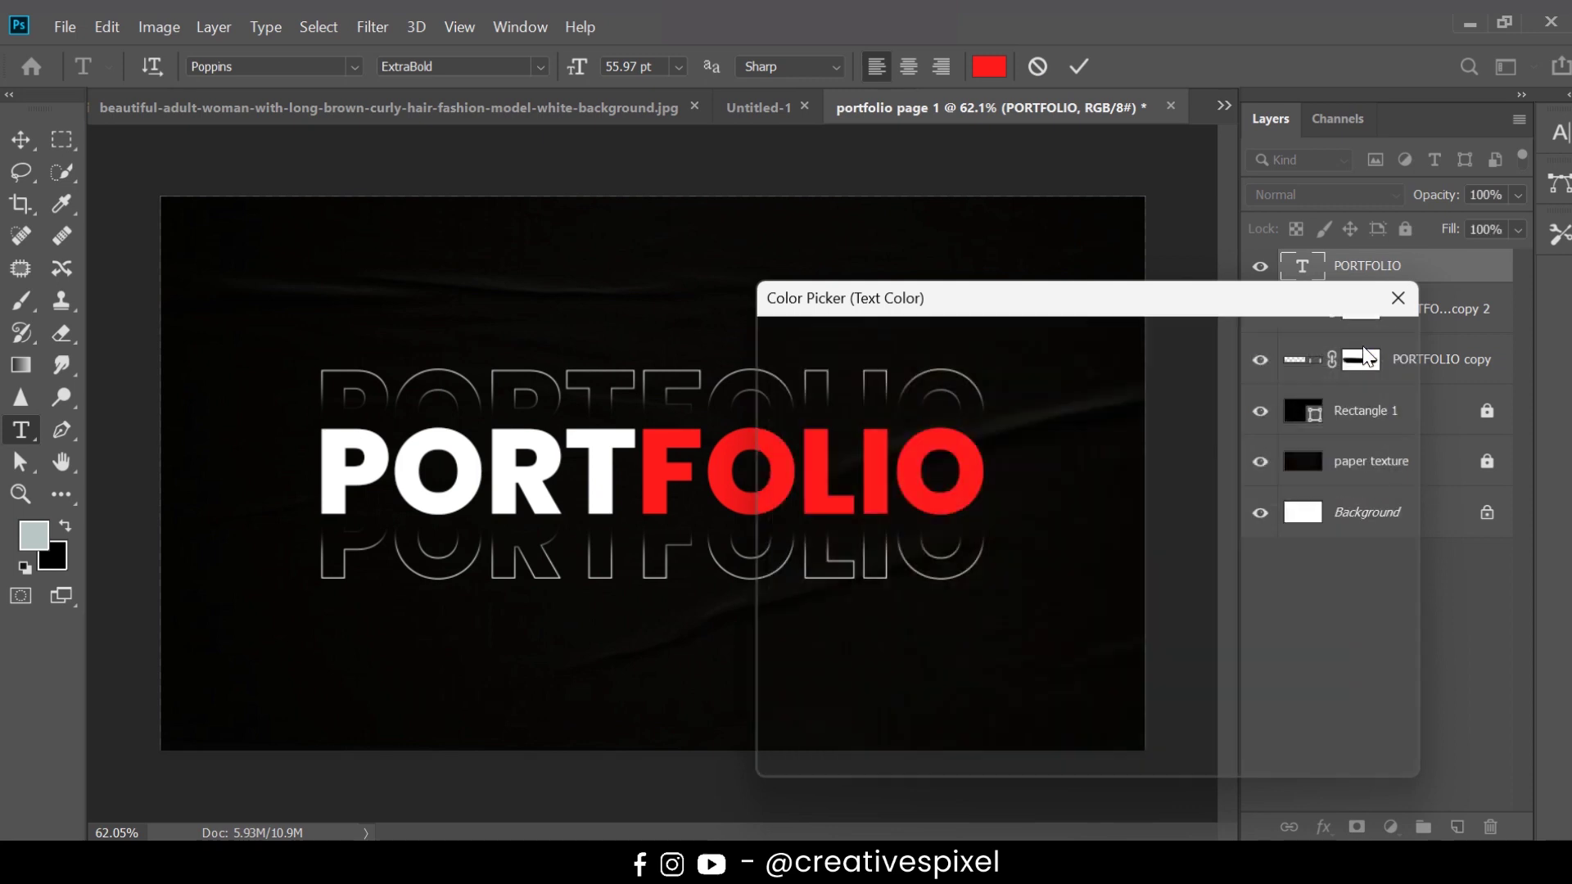
left_click(1186, 398)
left_click(21, 140)
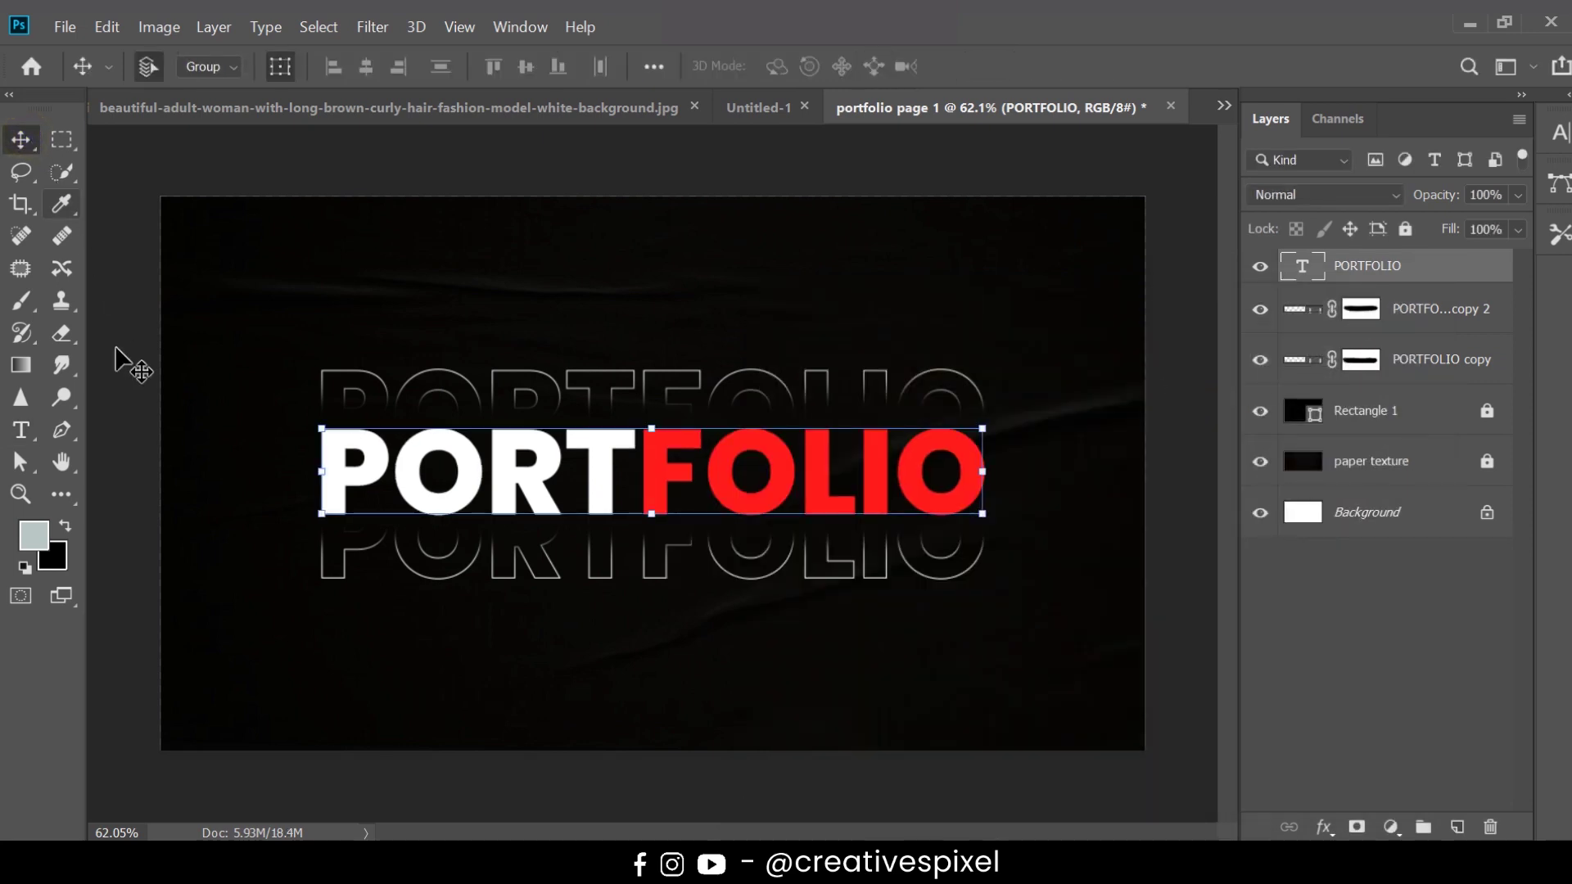
- Type the designer's name near the cover's lower right, sized to about 12.7 pt
left_click(20, 429)
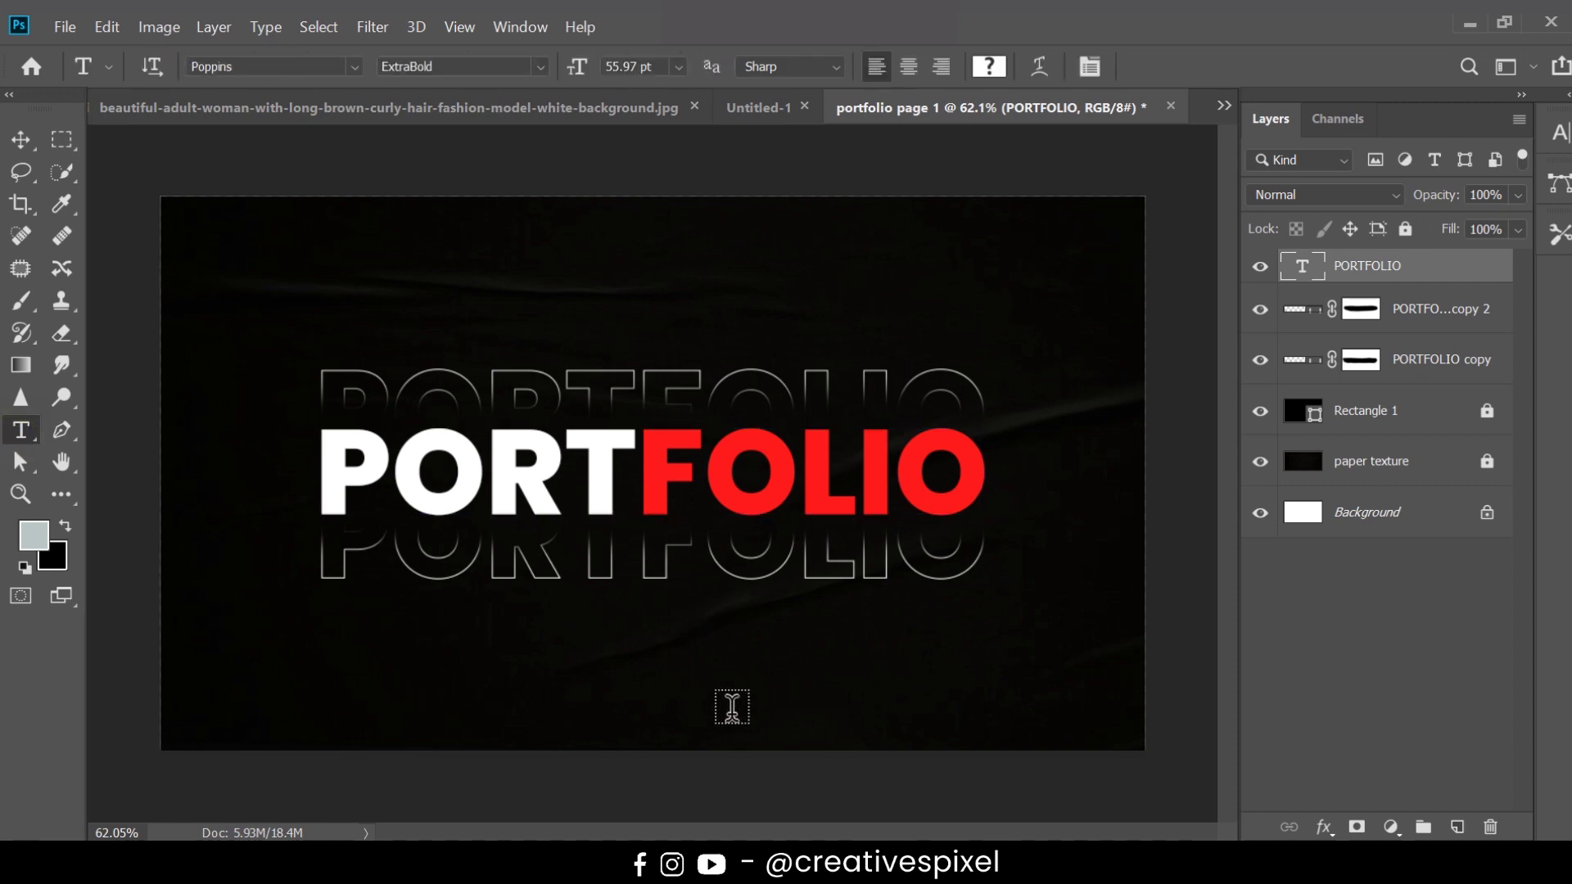
left_click(820, 676)
type("LORE")
left_click_drag(583, 78, 516, 100)
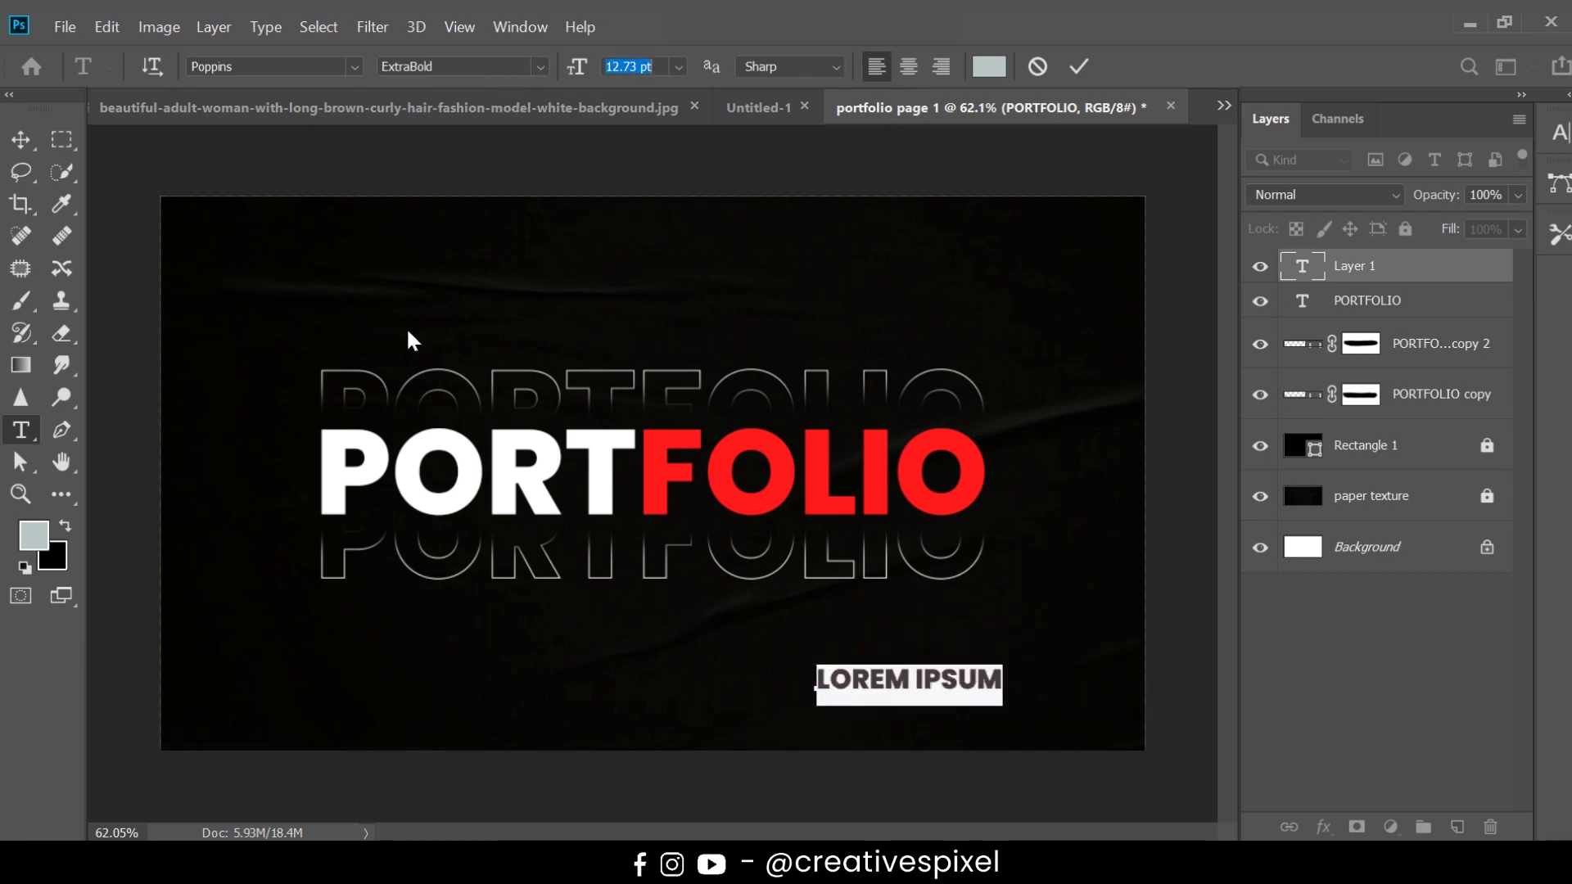
type("NISHA GUPTA")
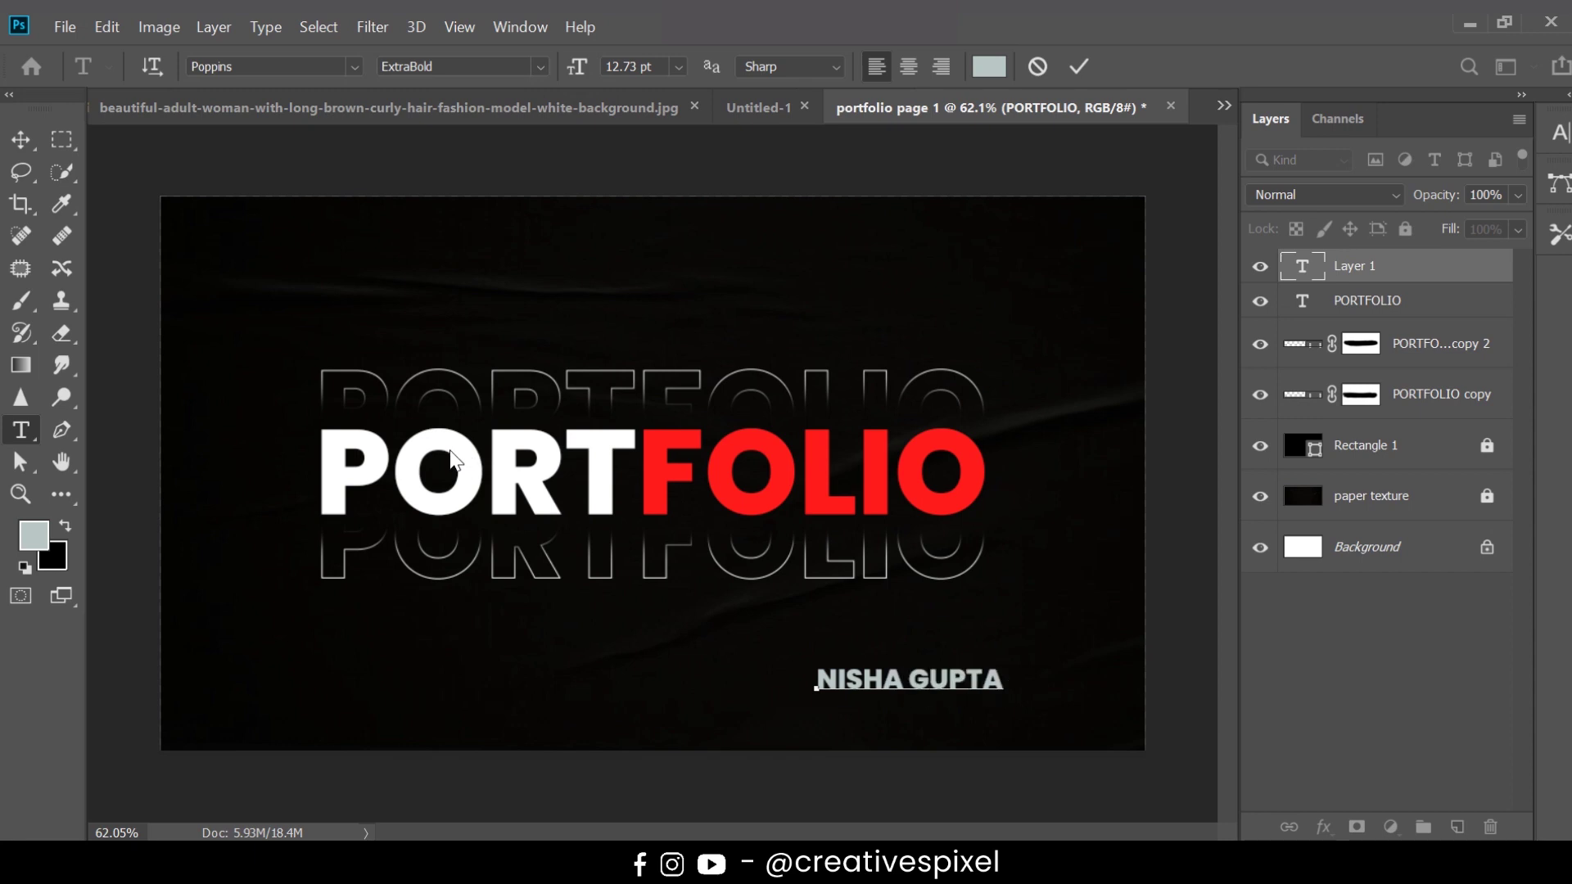
- Colour the name text white (ffffff), commit it, and duplicate the line just below
key("ctrl+a")
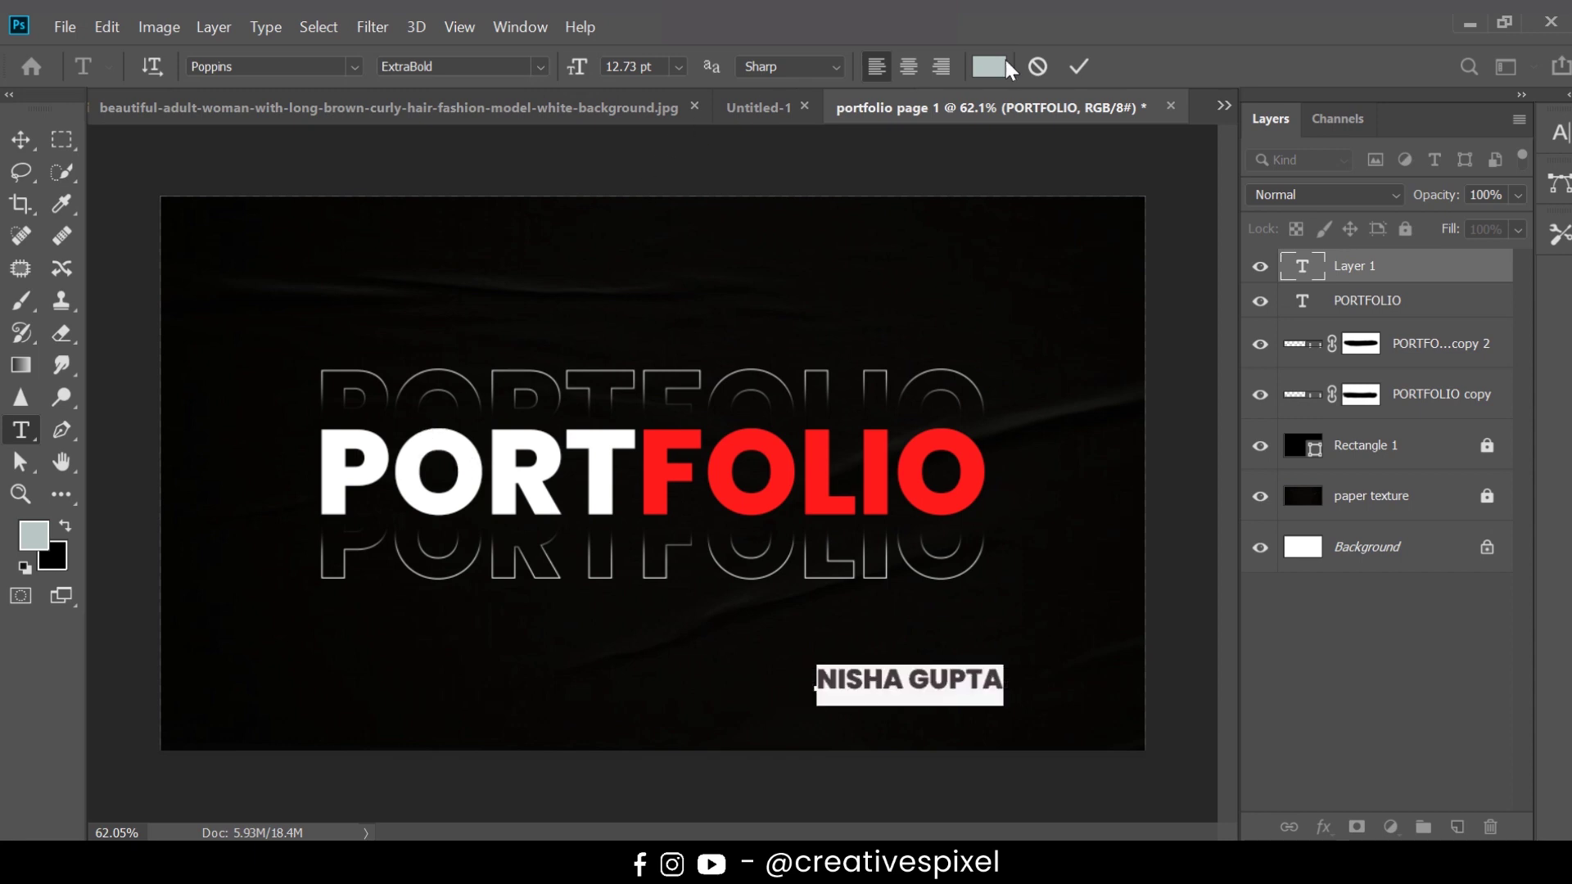
left_click(987, 72)
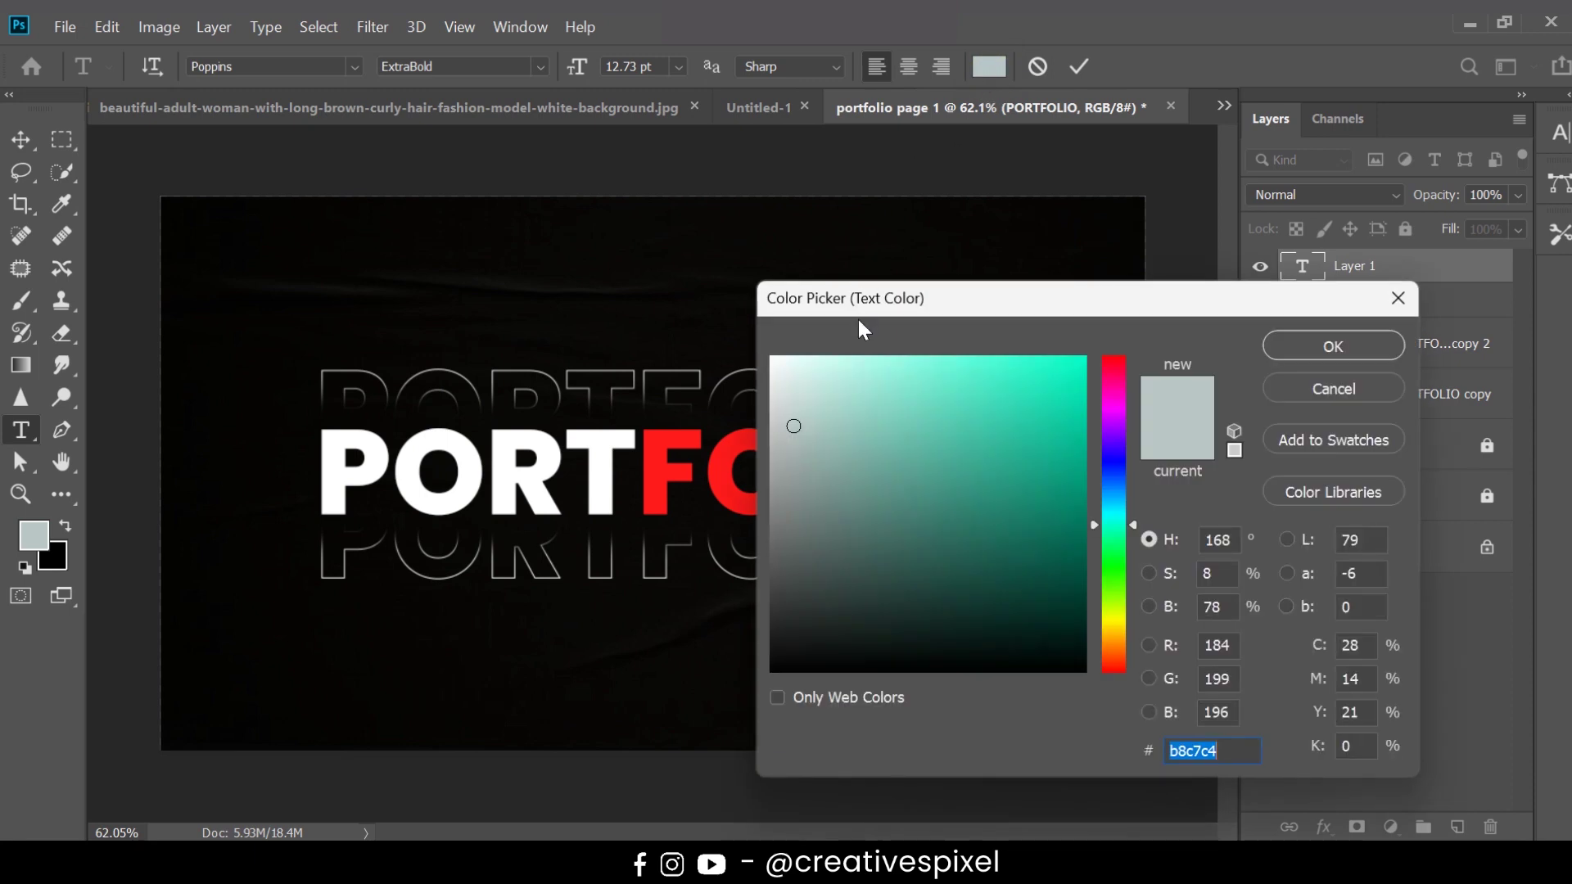
type("ffffff")
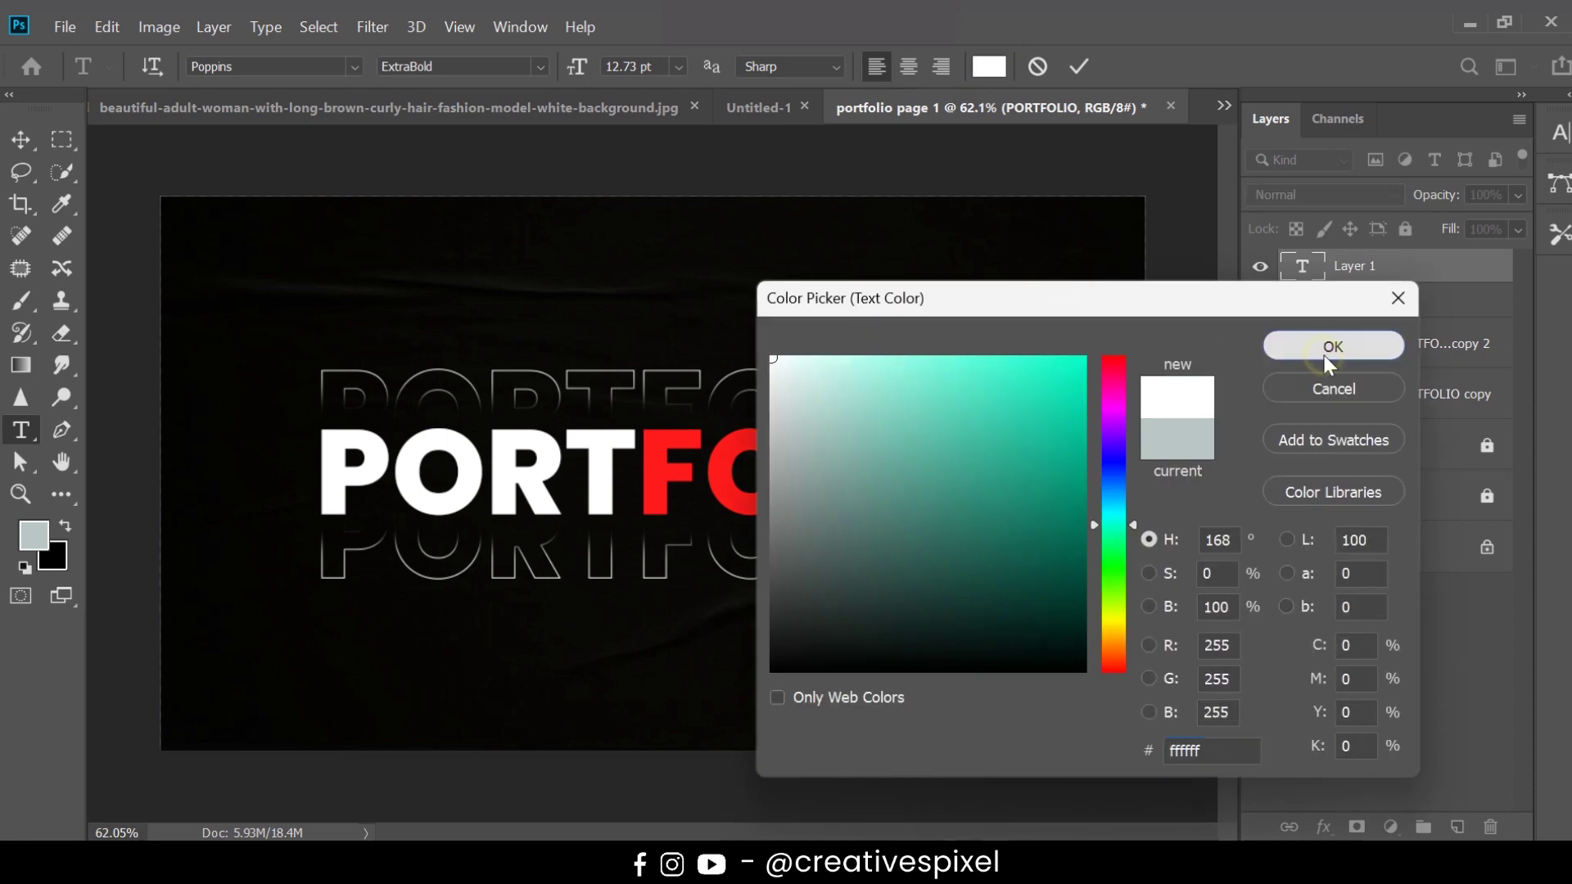
left_click(1324, 352)
left_click(1201, 631)
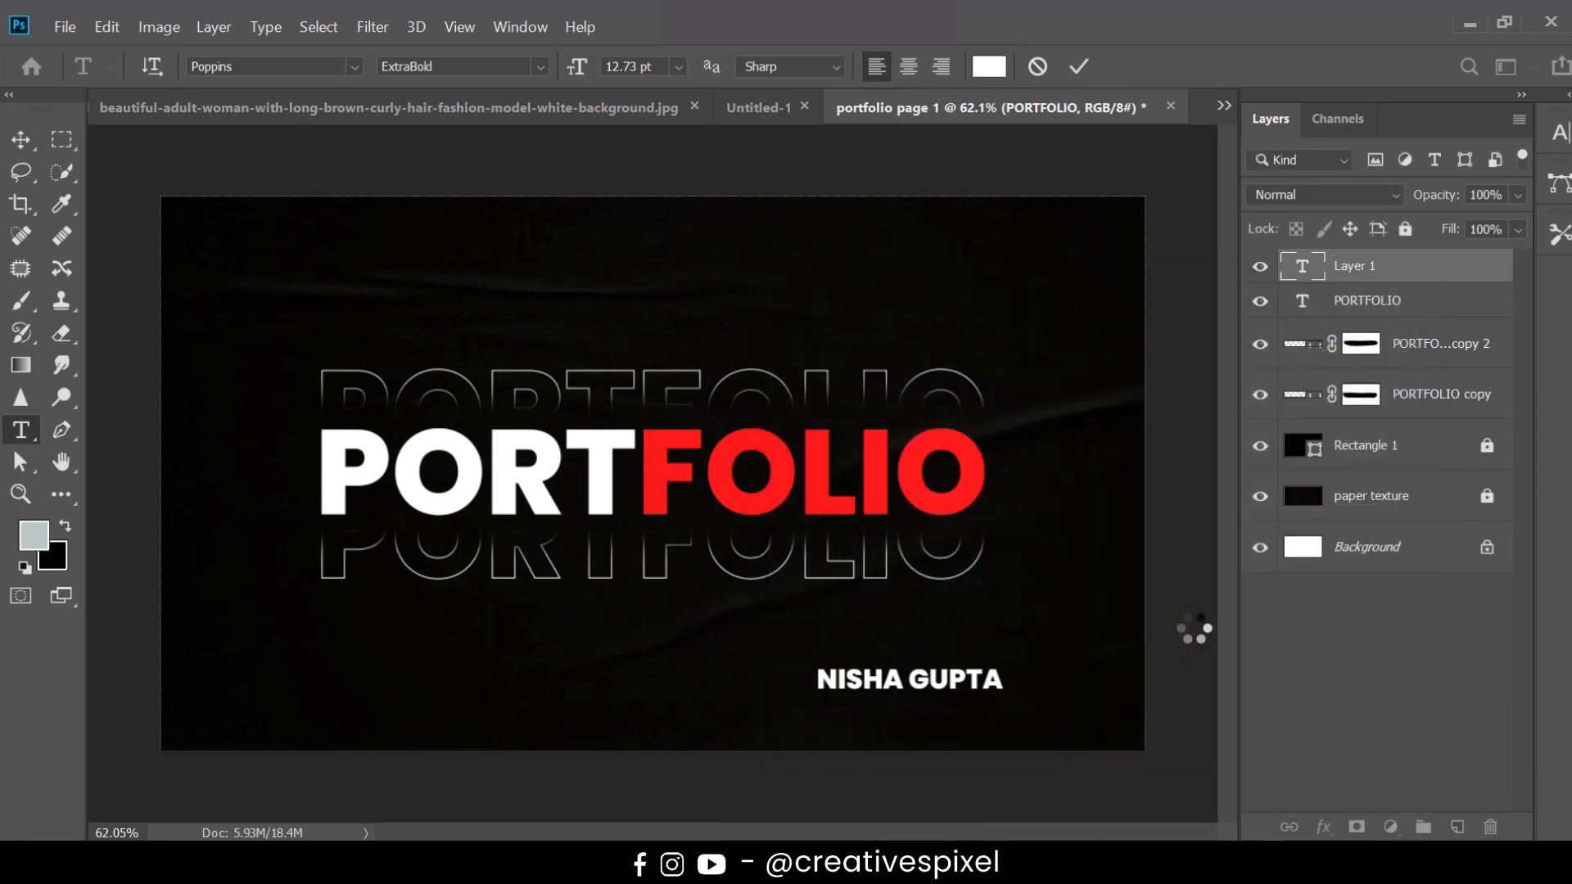
left_click_drag(875, 509, 881, 543)
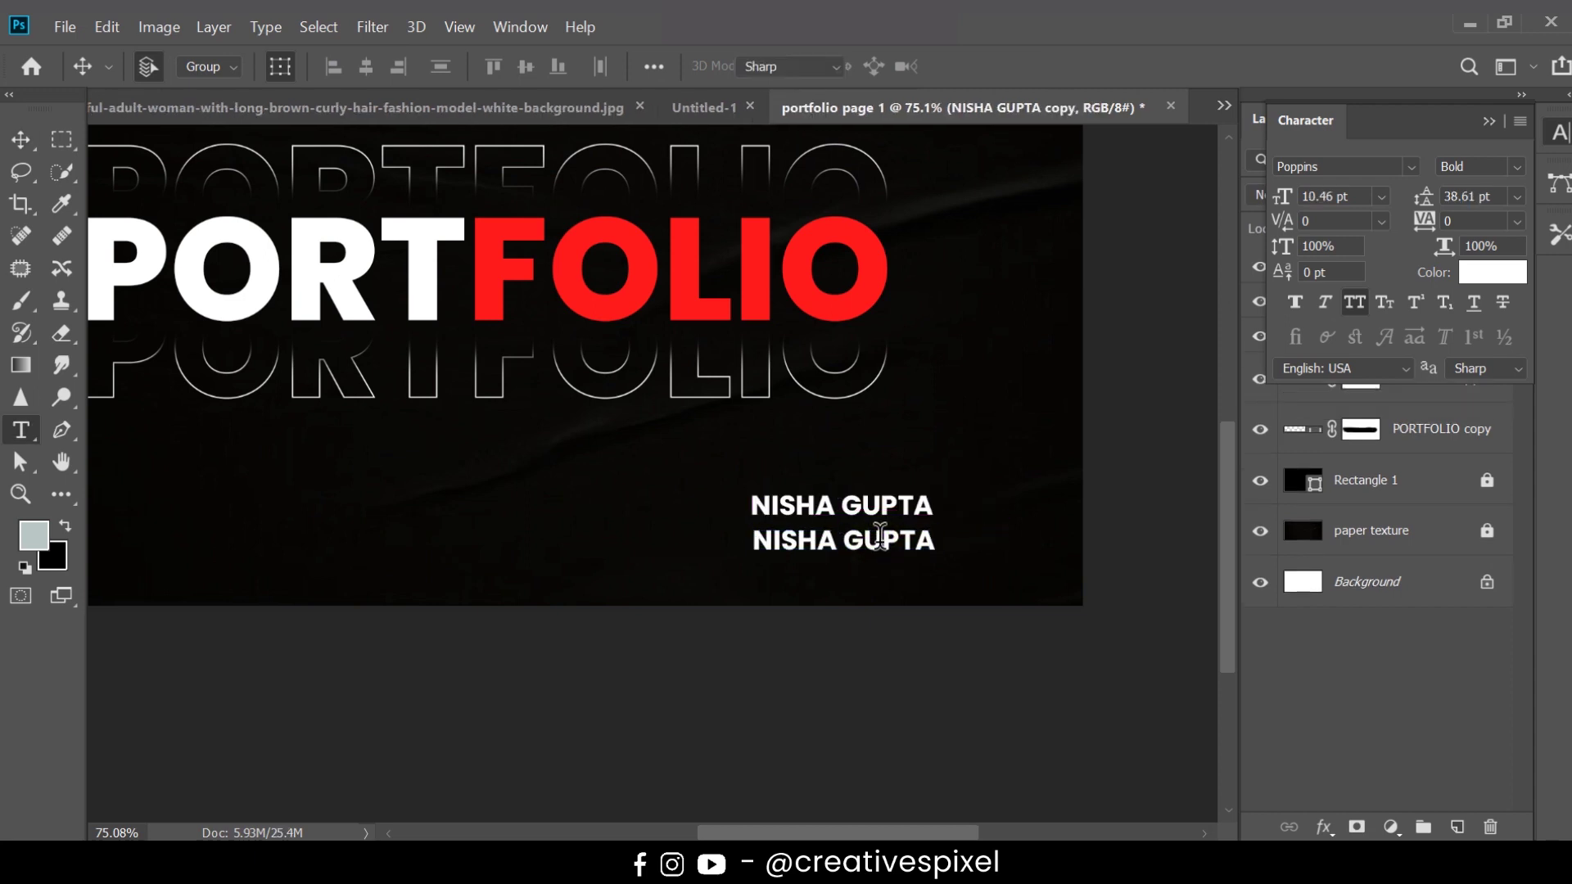
- Retype the duplicated line as GRAPHIC DESIGNER and set it in the Space Ranger font
double_click(880, 547)
type("GRAPHIC DESIGNER")
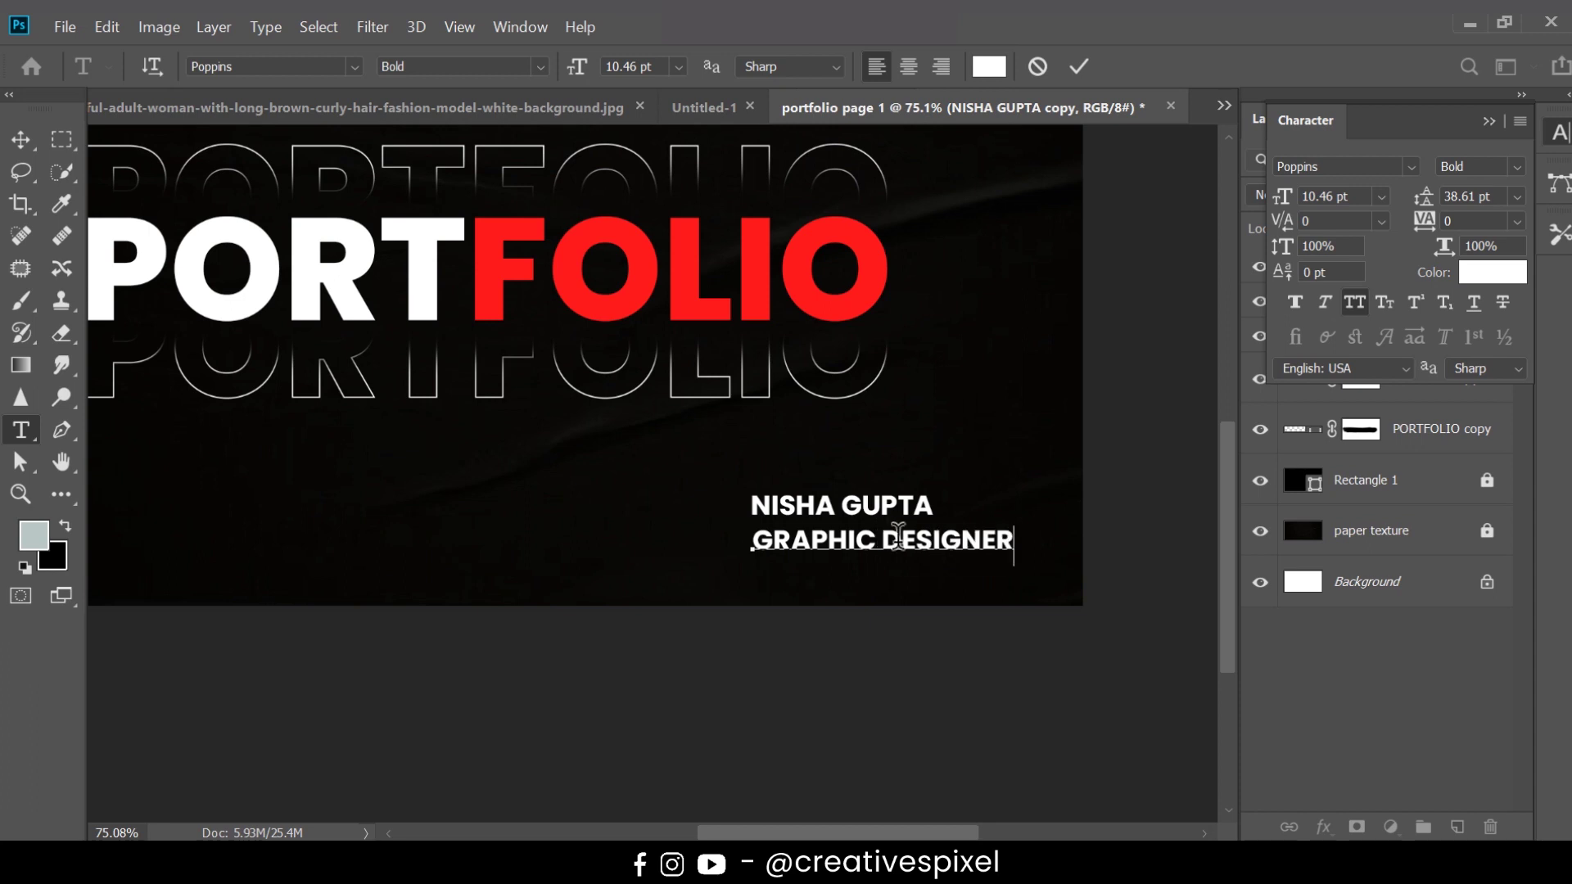
key("ctrl+a")
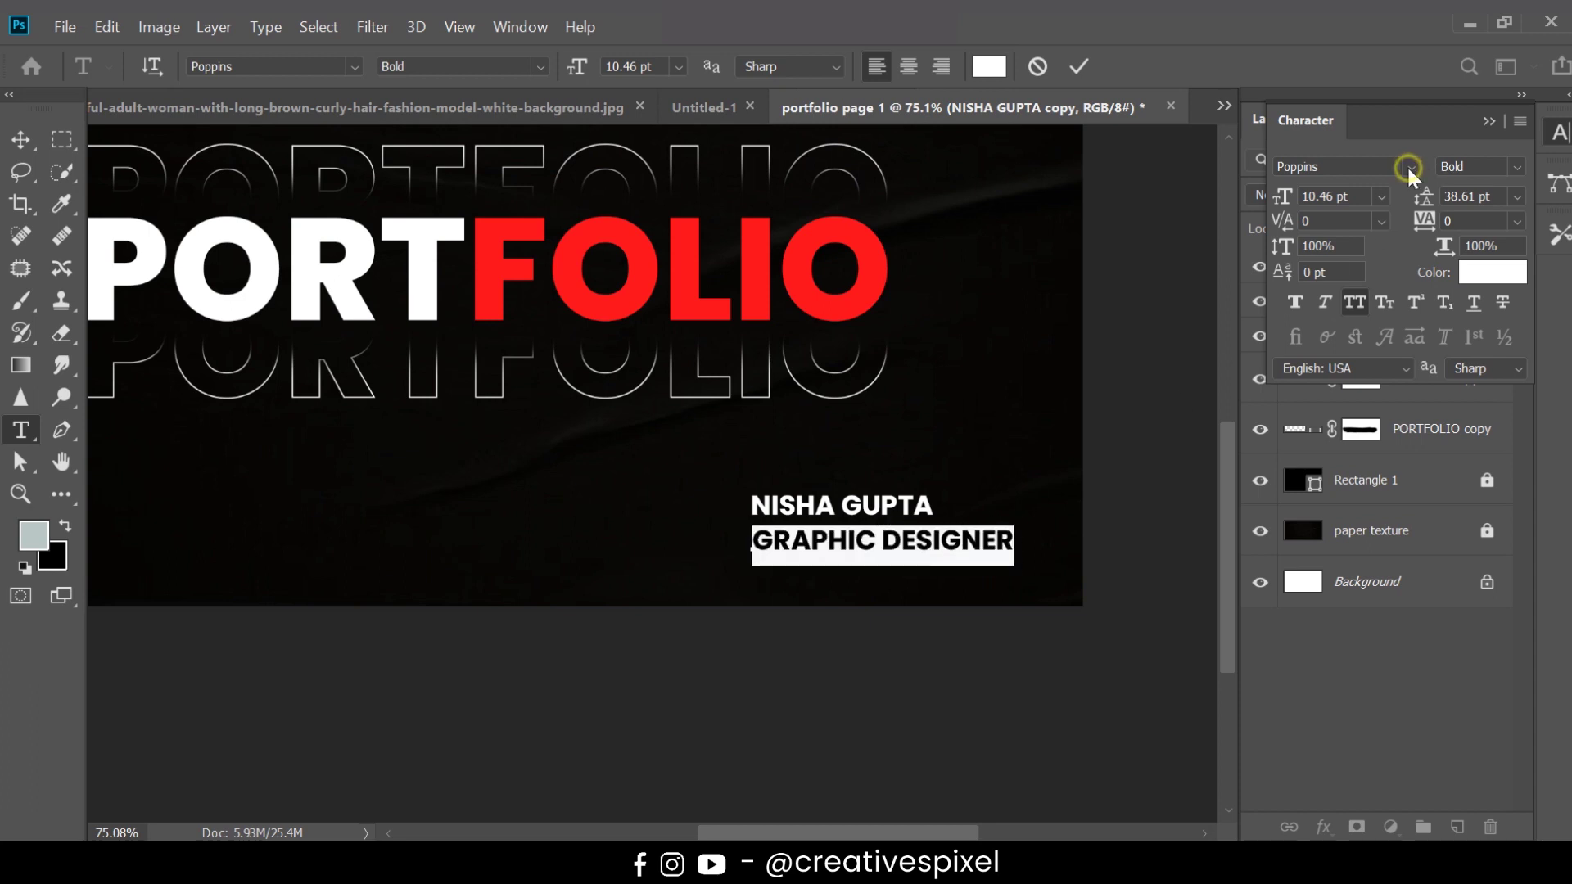
left_click(1407, 164)
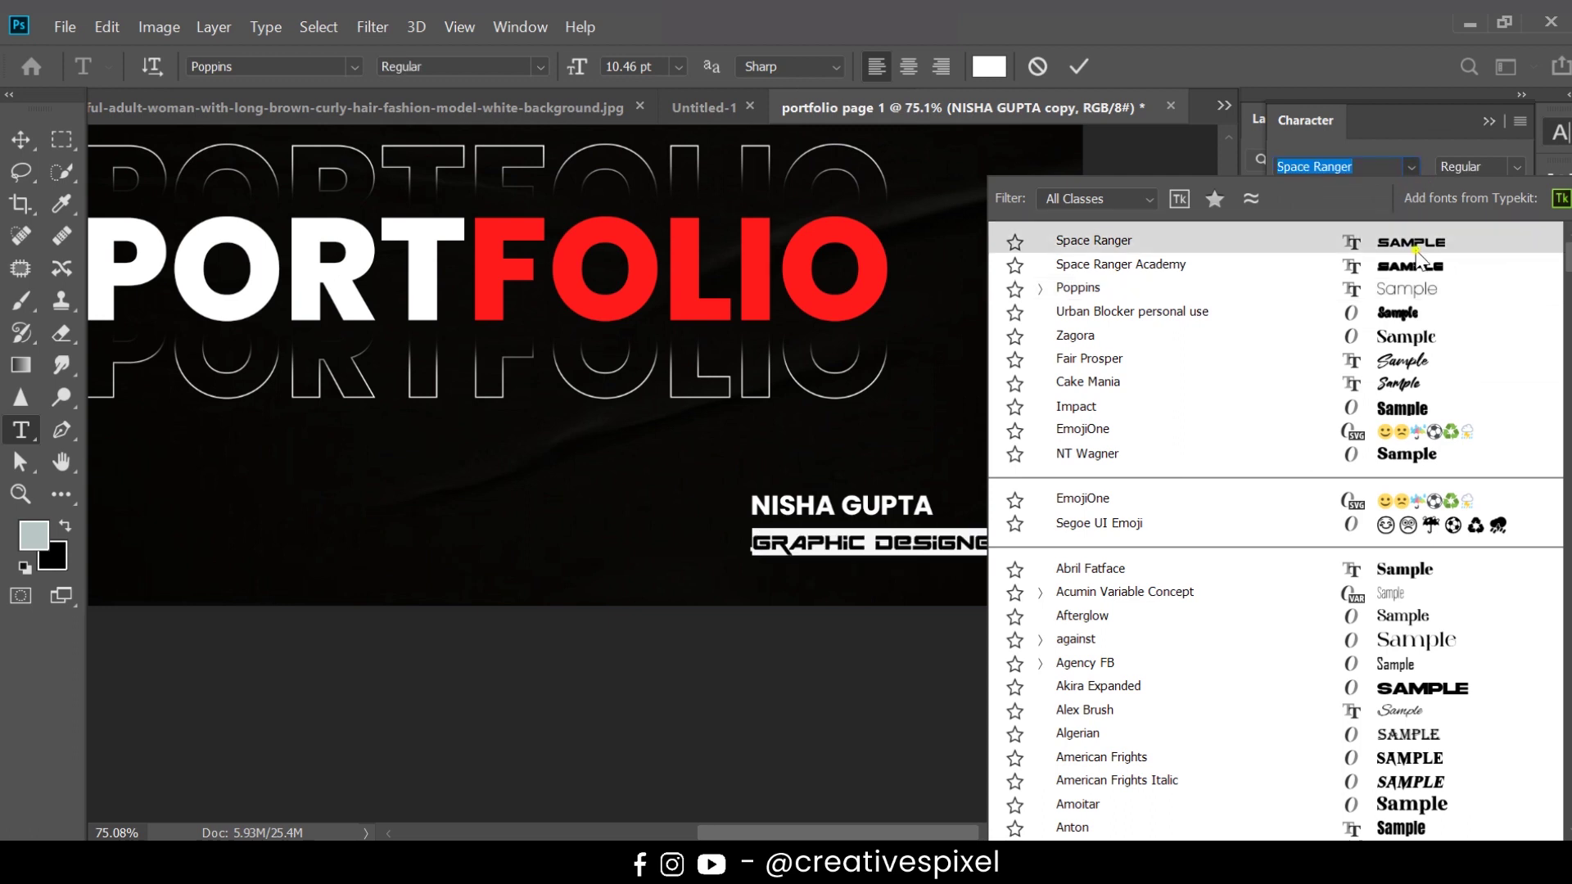
left_click(1413, 244)
left_click(1408, 164)
left_click(1126, 241)
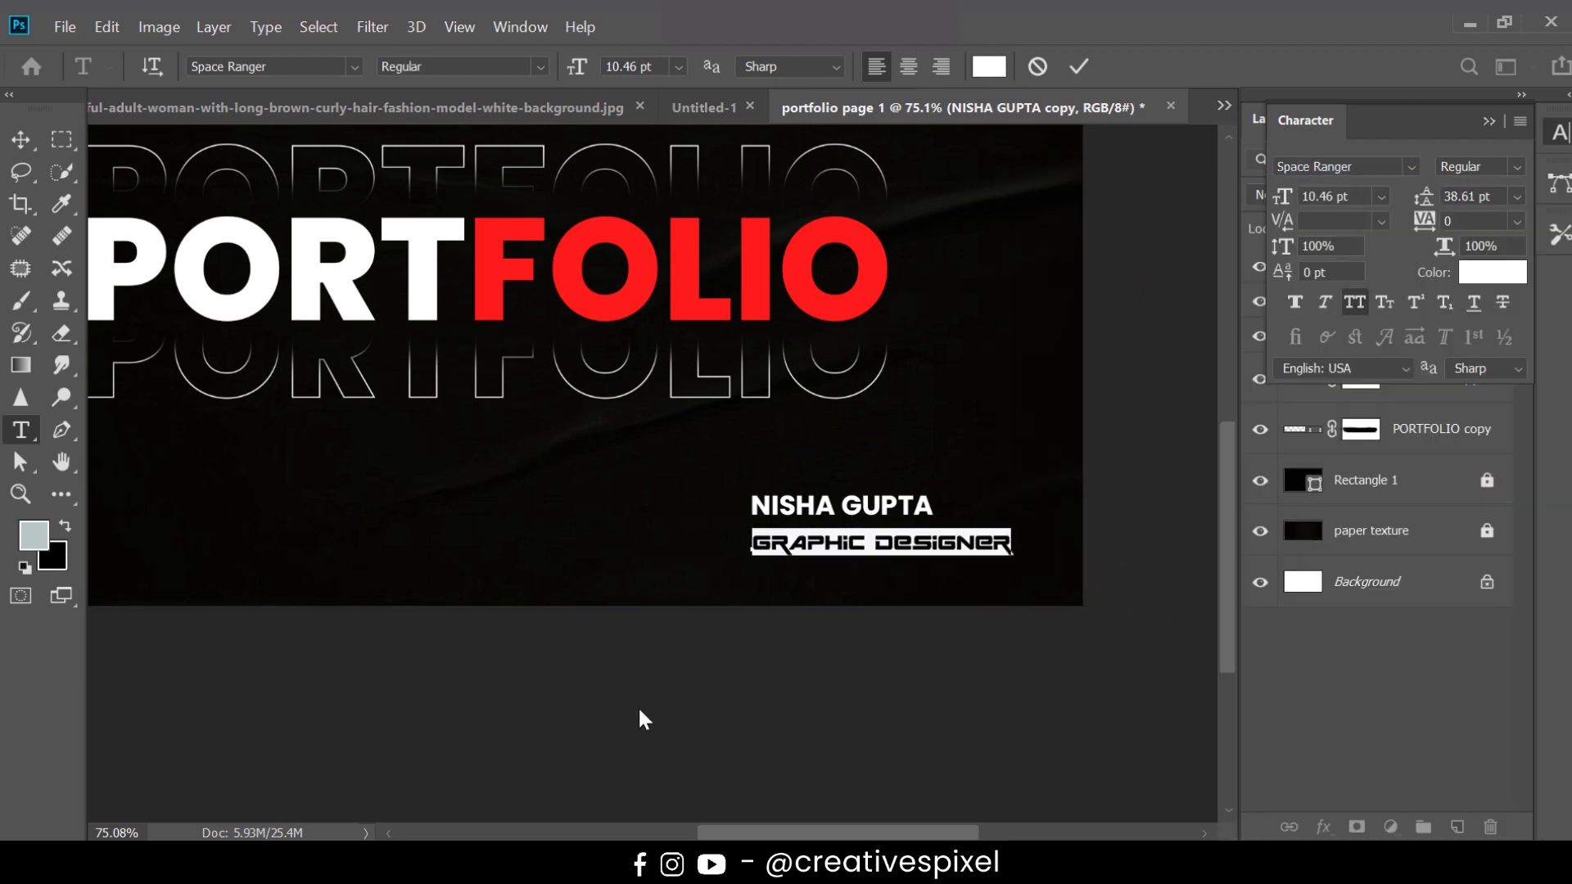
key("ctrl+Return")
- Scale the GRAPHIC DESIGNER subtitle to about 78% (8.2 pt) and tuck it under the name
key("v")
scroll(907, 533, "up", 1)
left_click_drag(908, 533, 925, 593)
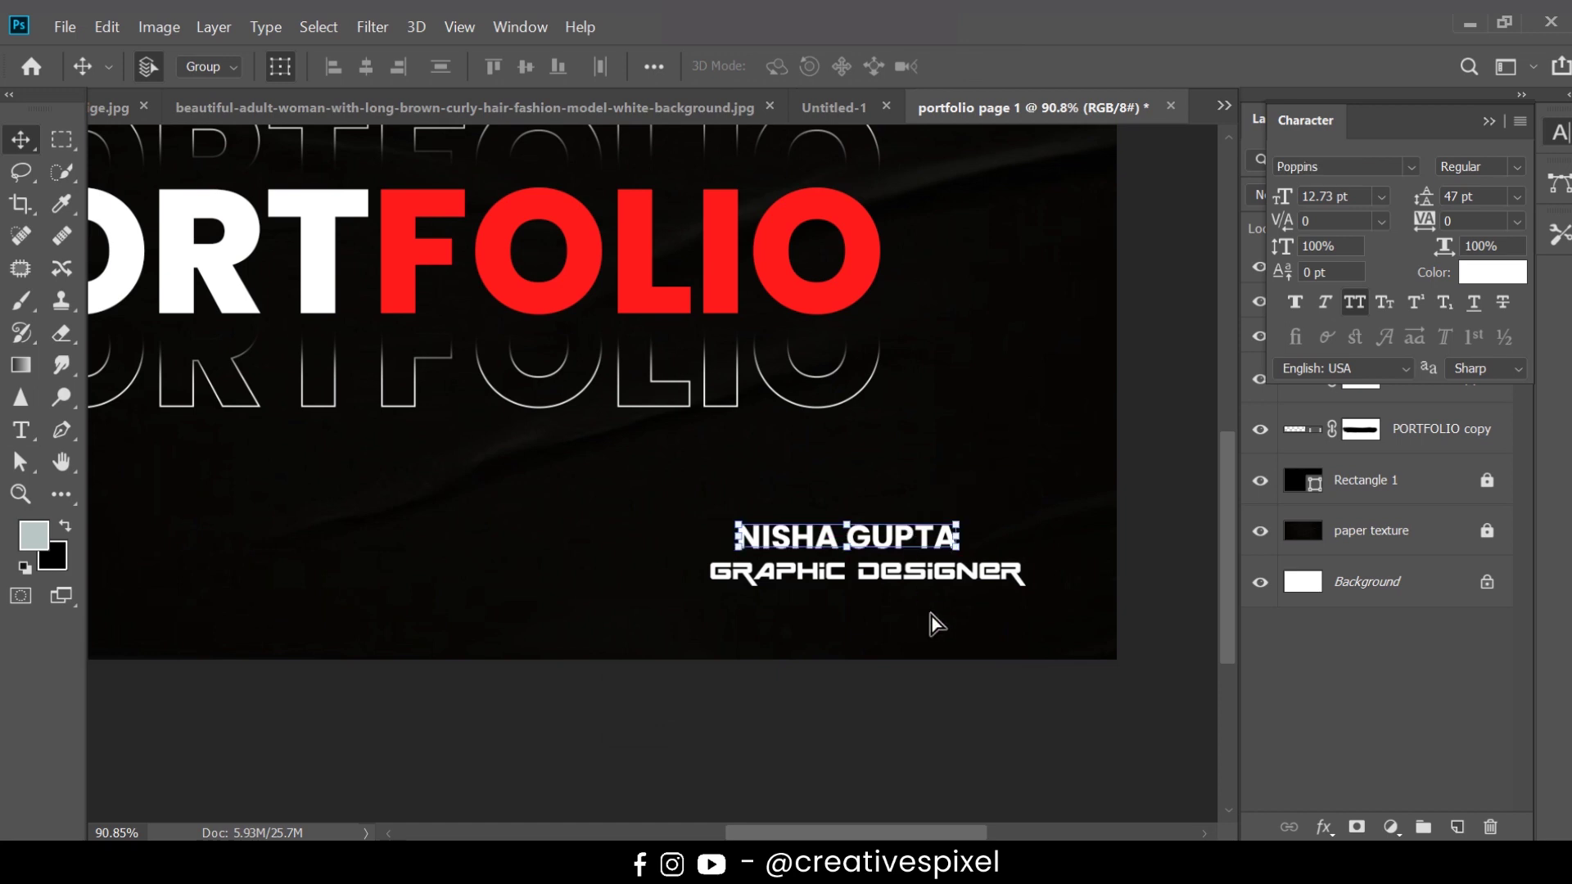
left_click(1017, 582)
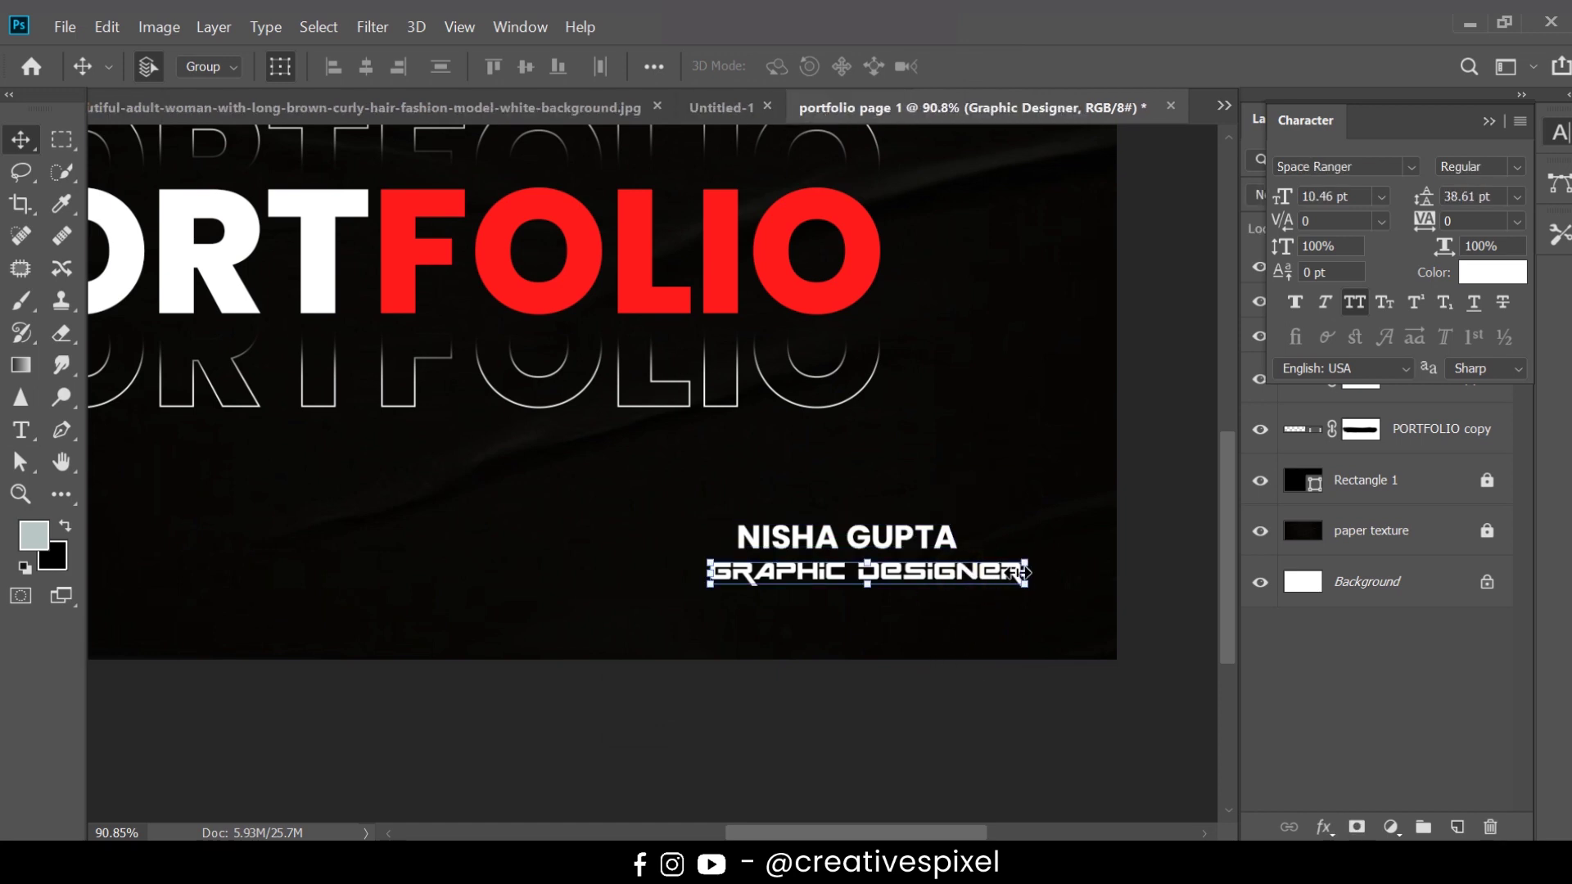
left_click_drag(1015, 576, 925, 586)
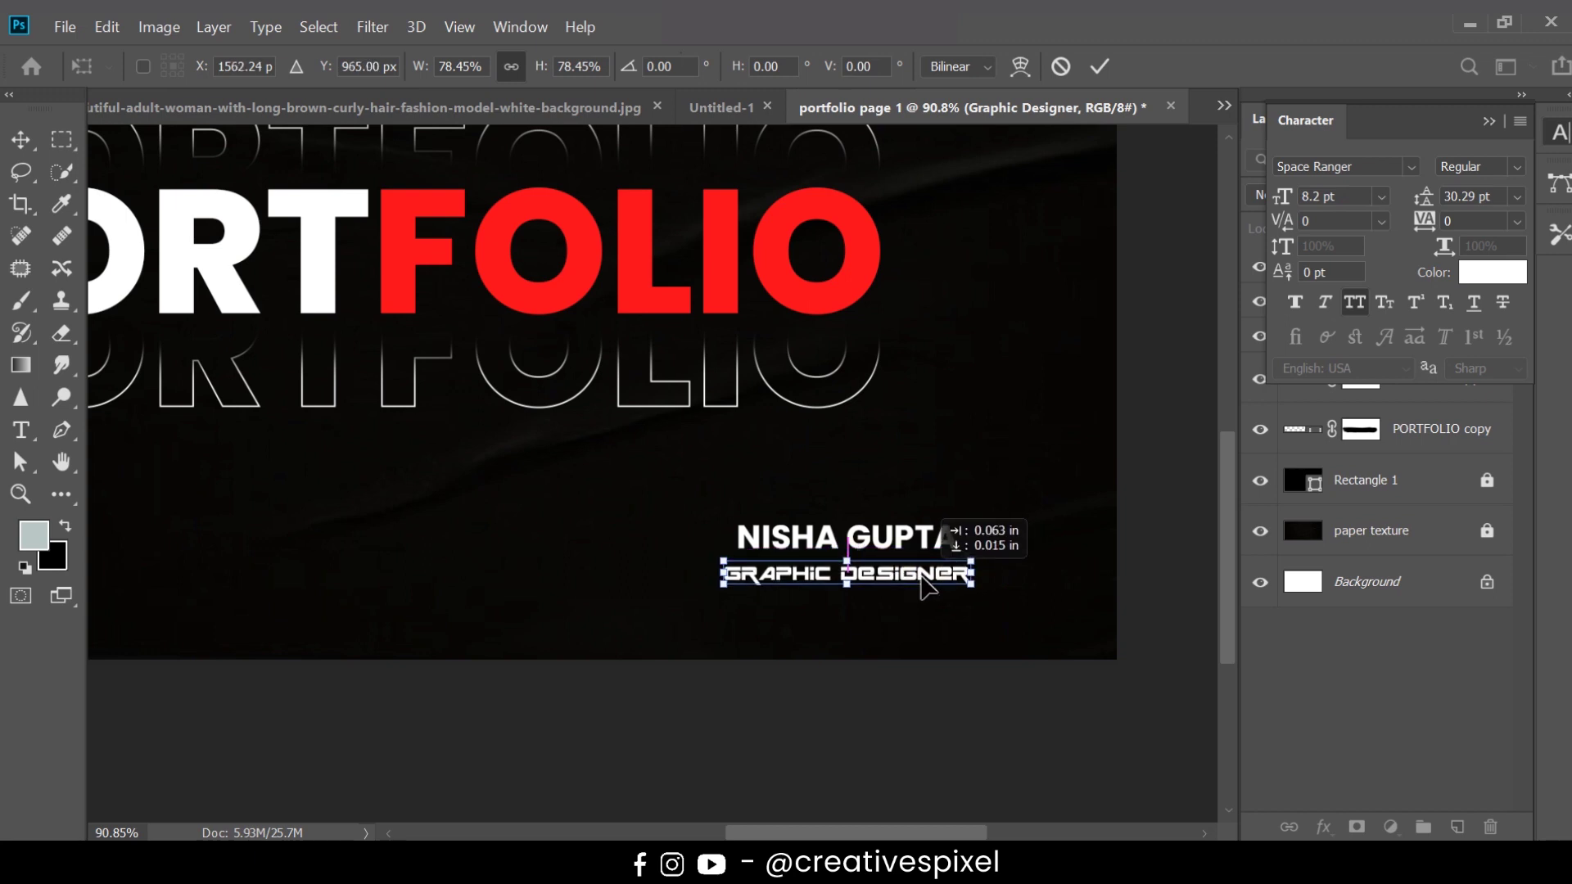
left_click(981, 710)
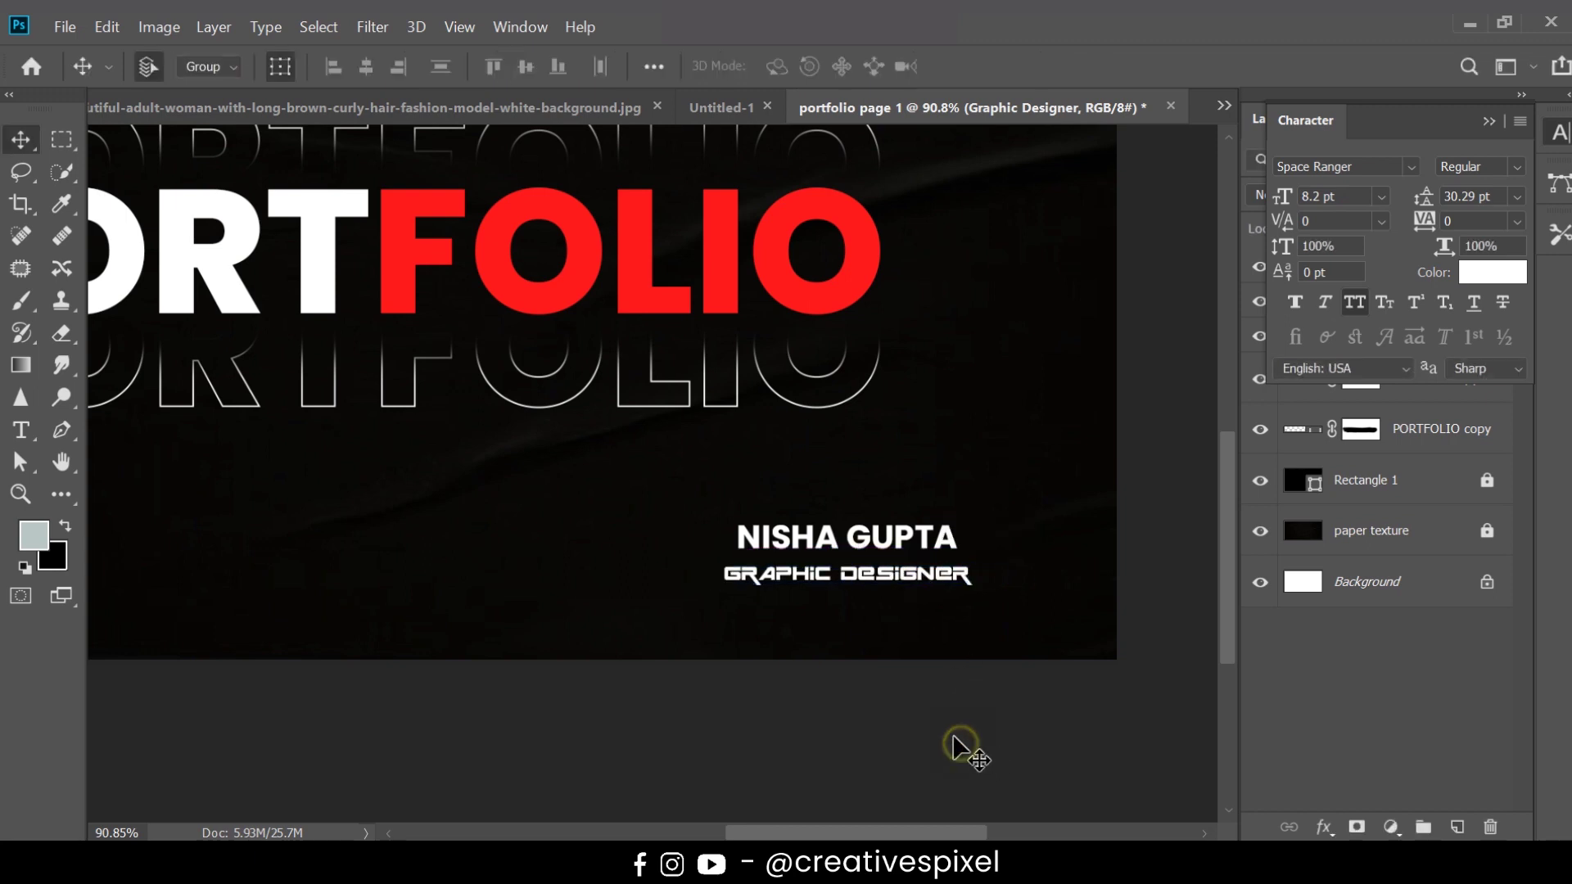
left_click(958, 742)
left_click_drag(891, 573, 892, 568)
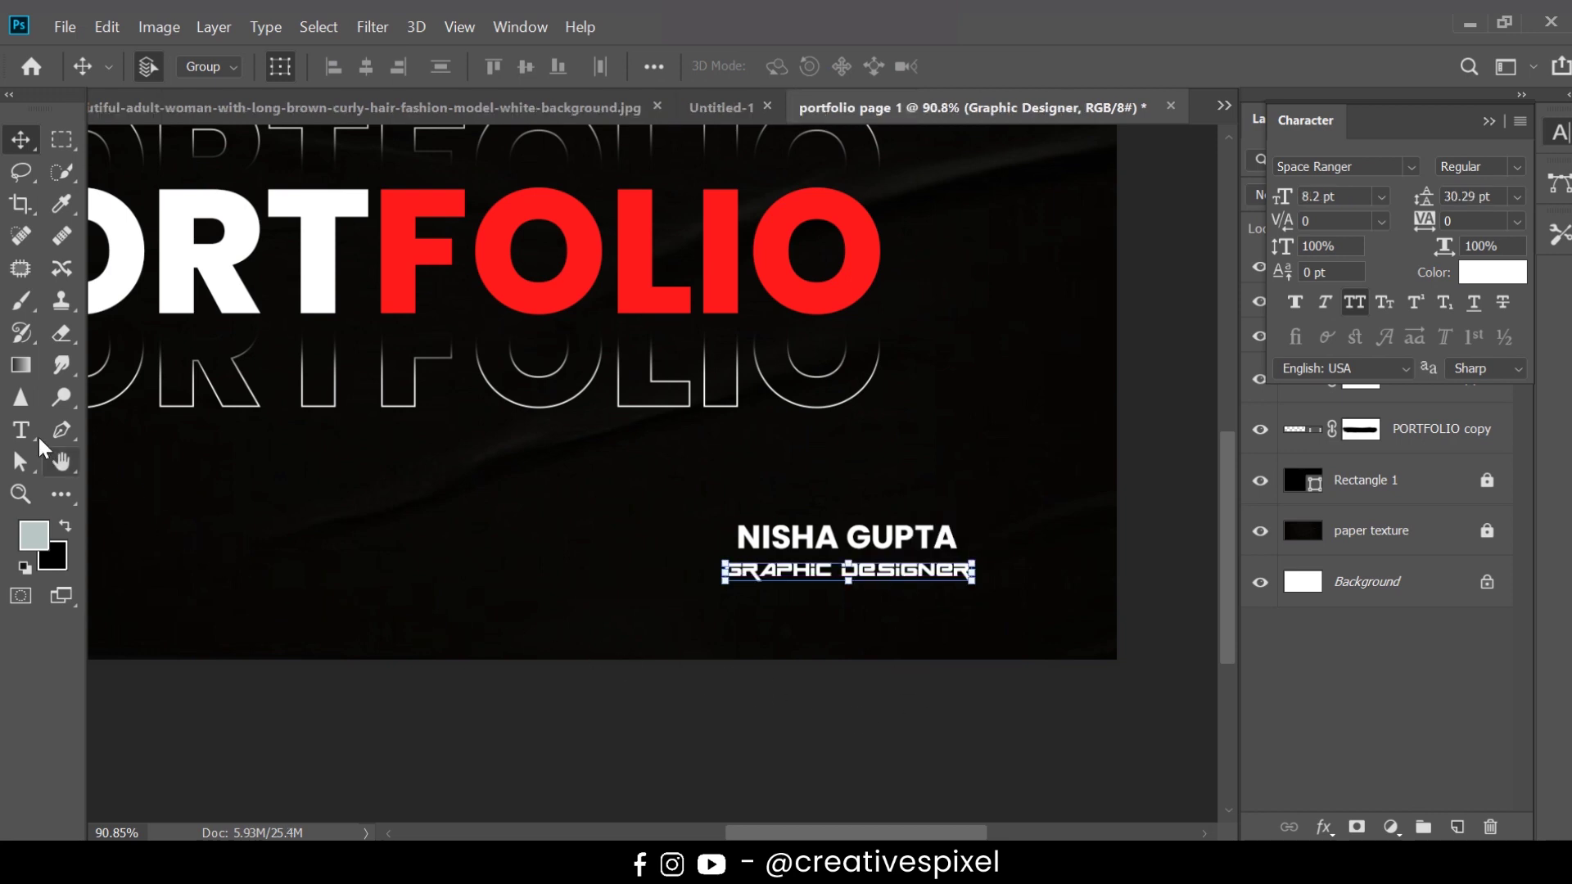
- Draw a thin white rectangle bar under the GRAPHIC DESIGNER subtitle
key("u")
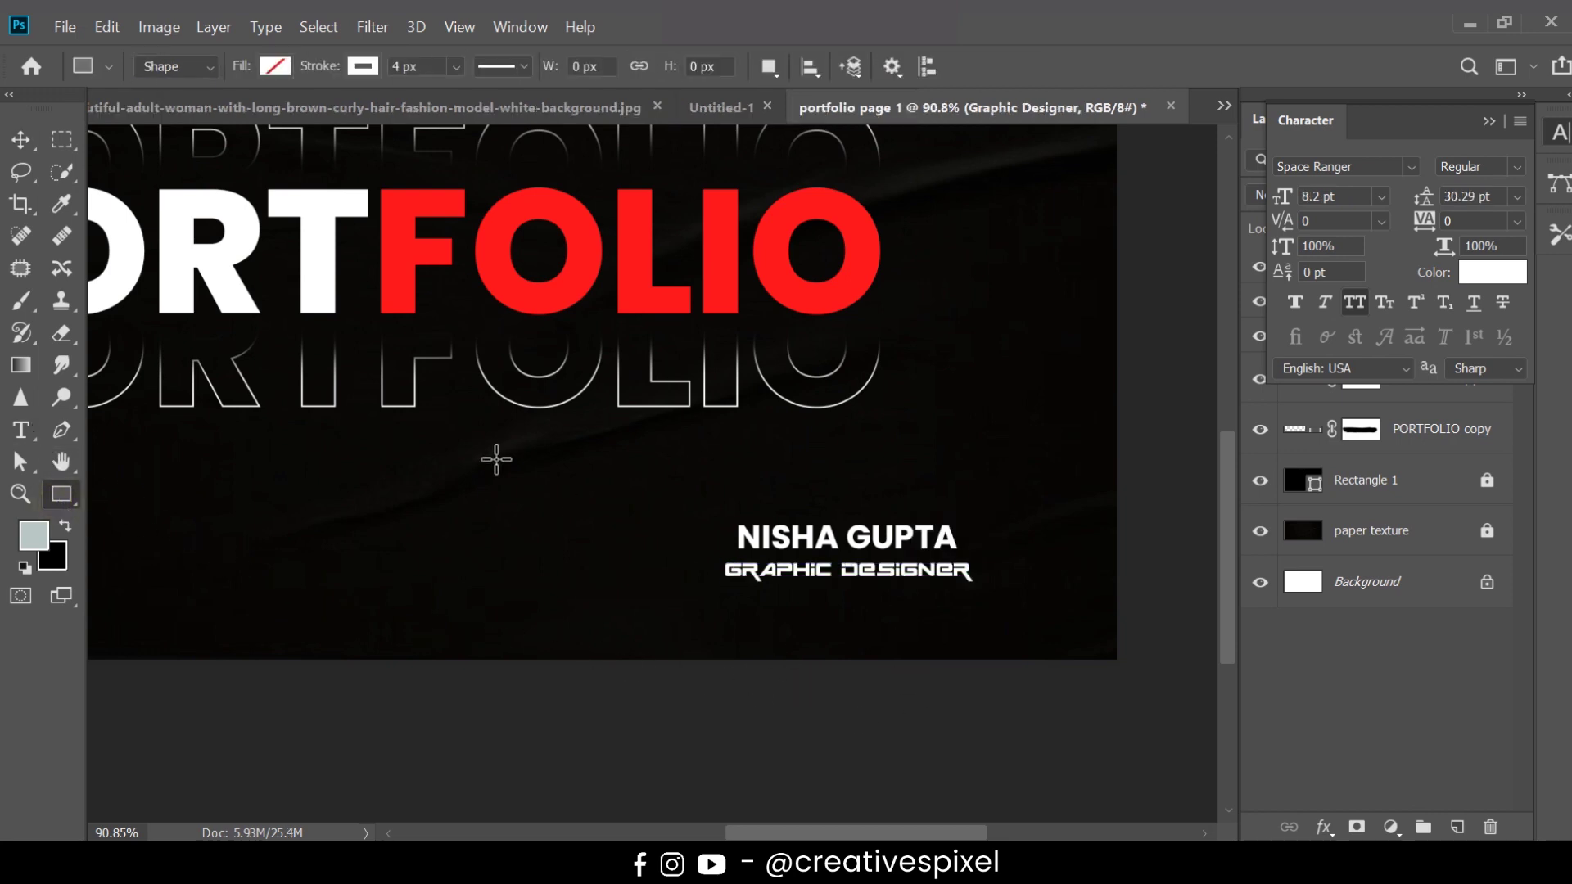
left_click(25, 566)
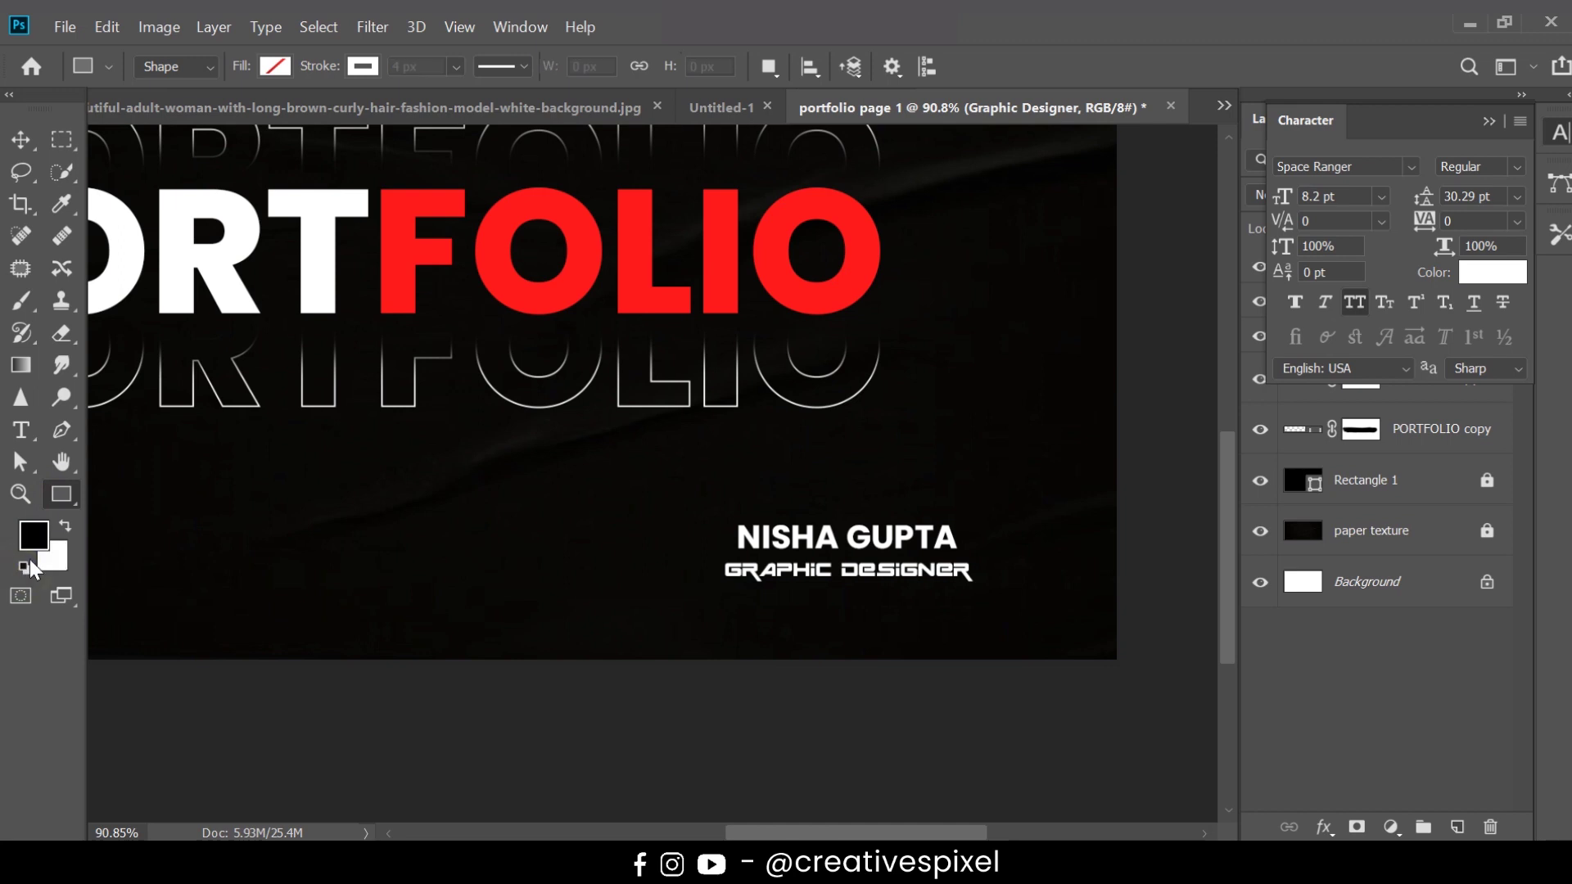
left_click(63, 528)
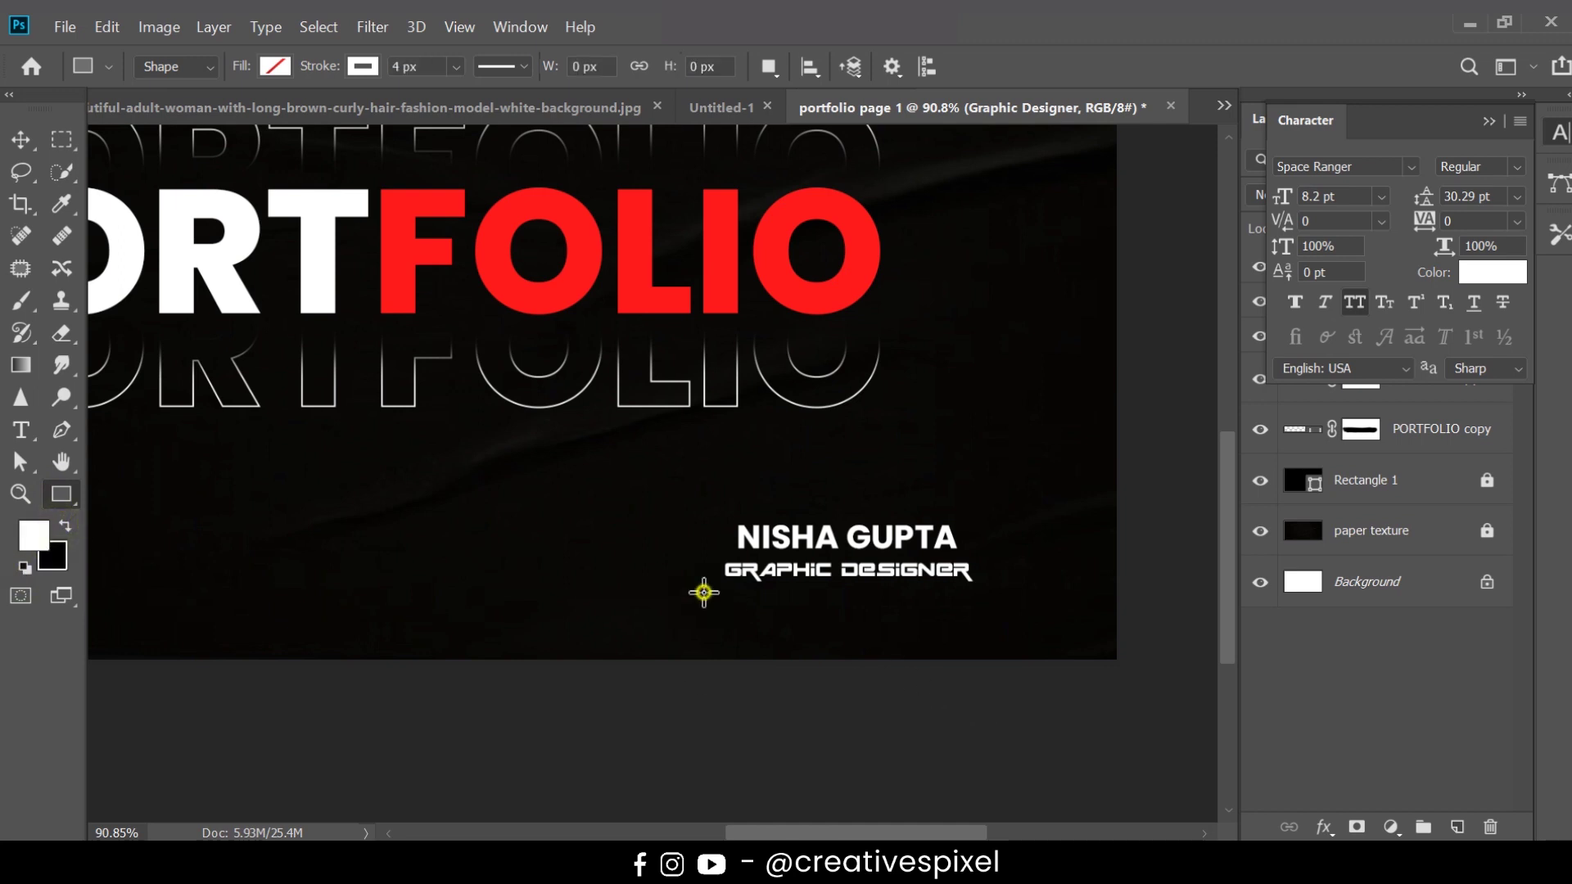
left_click_drag(703, 591, 946, 594)
scroll(823, 592, "up", 3)
- Resize the bar to 2 px tall and align it directly beneath the subtitle
key("v")
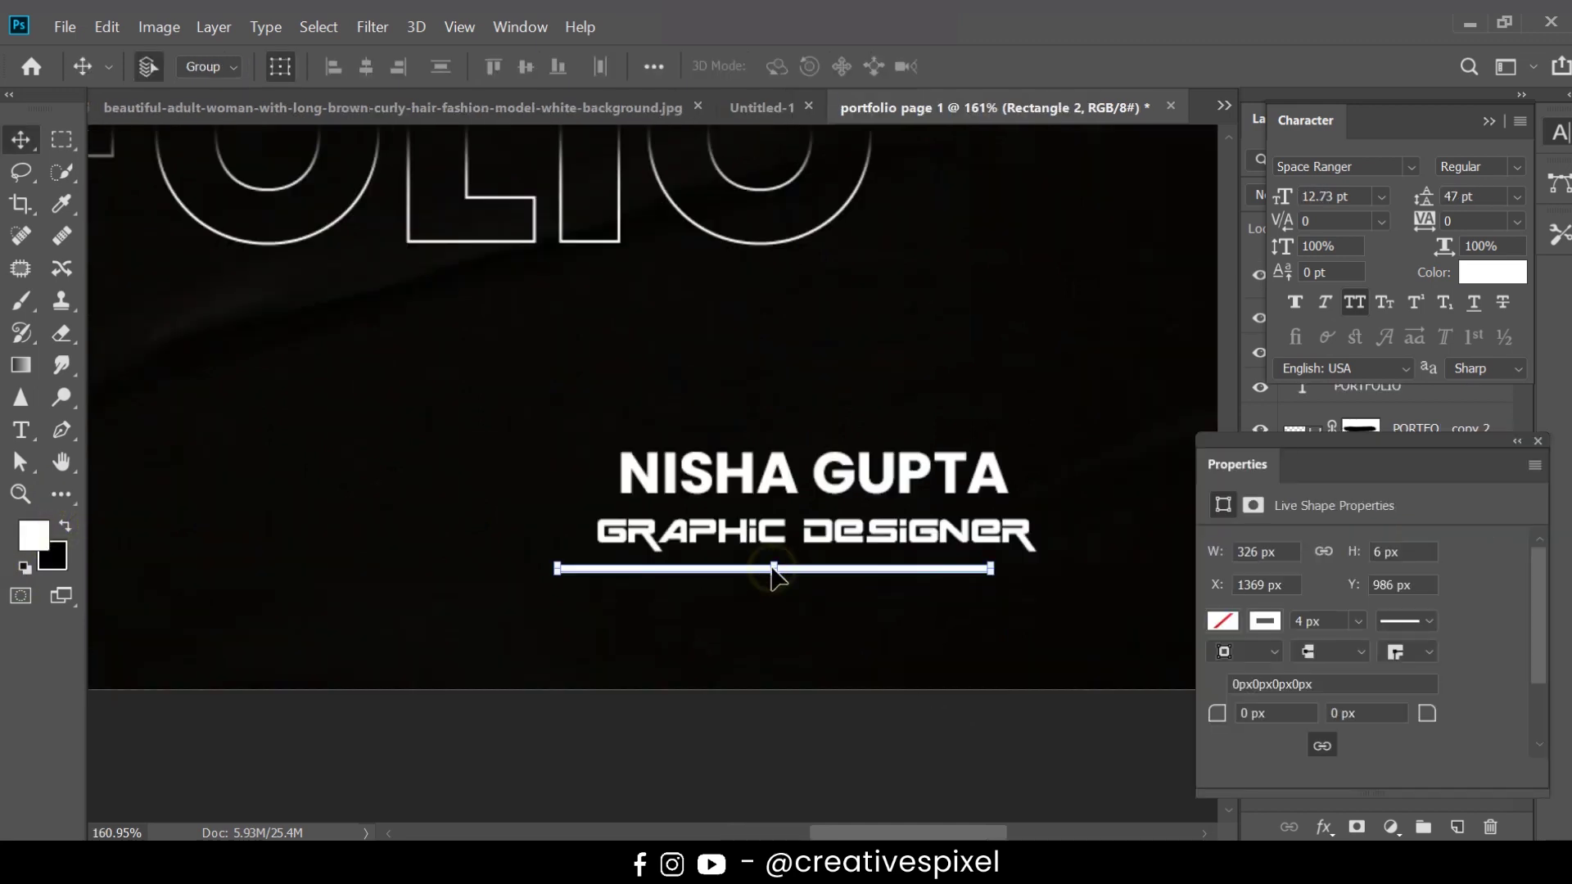
left_click_drag(776, 563, 775, 567)
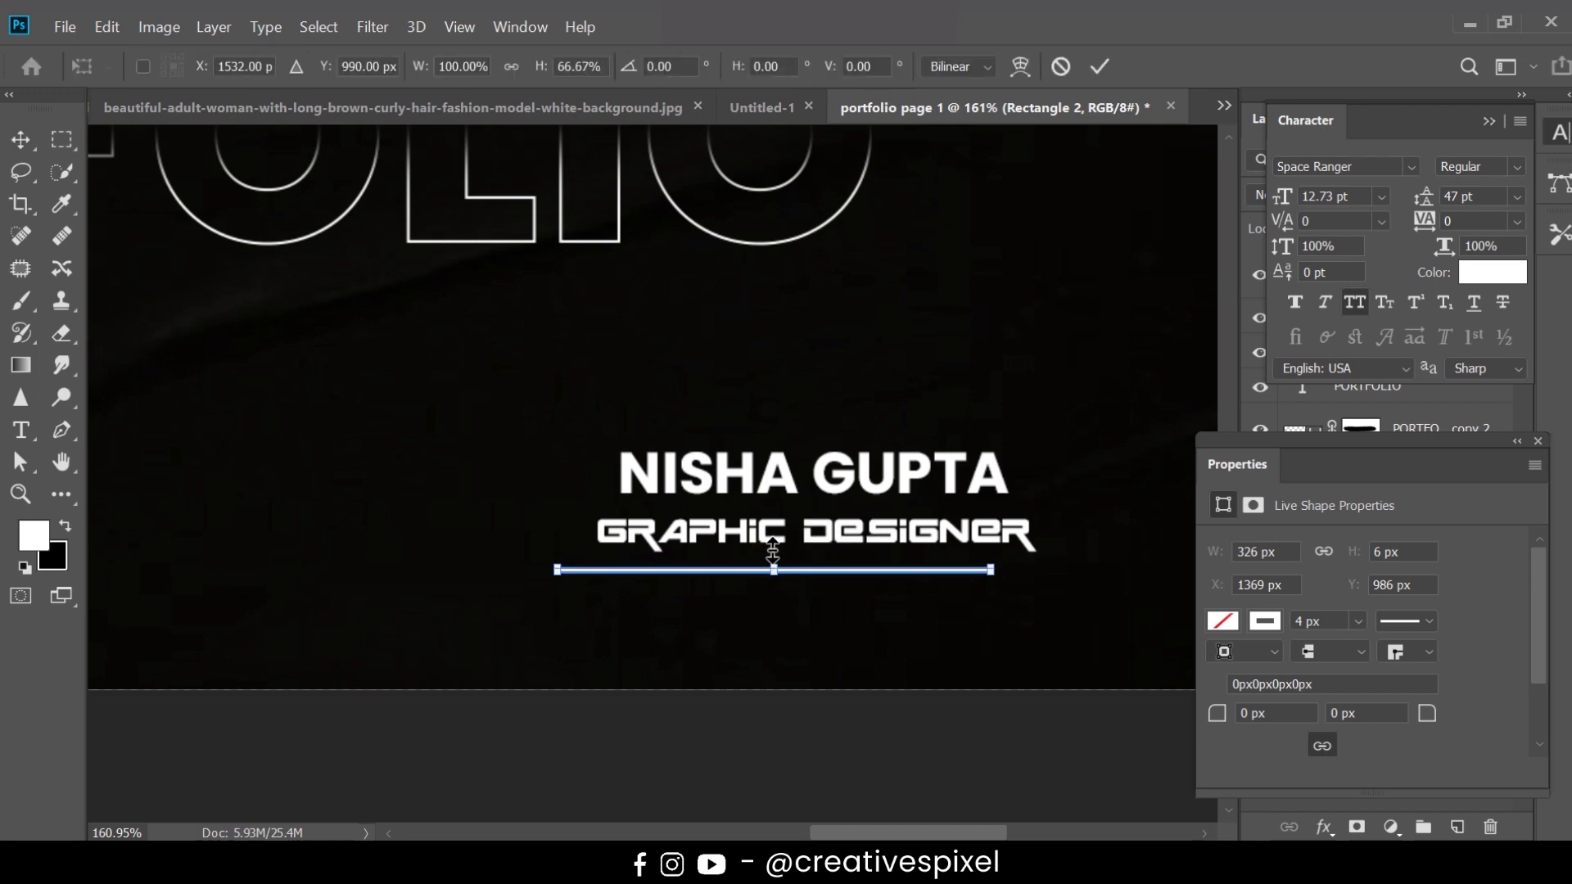
left_click_drag(772, 563, 773, 567)
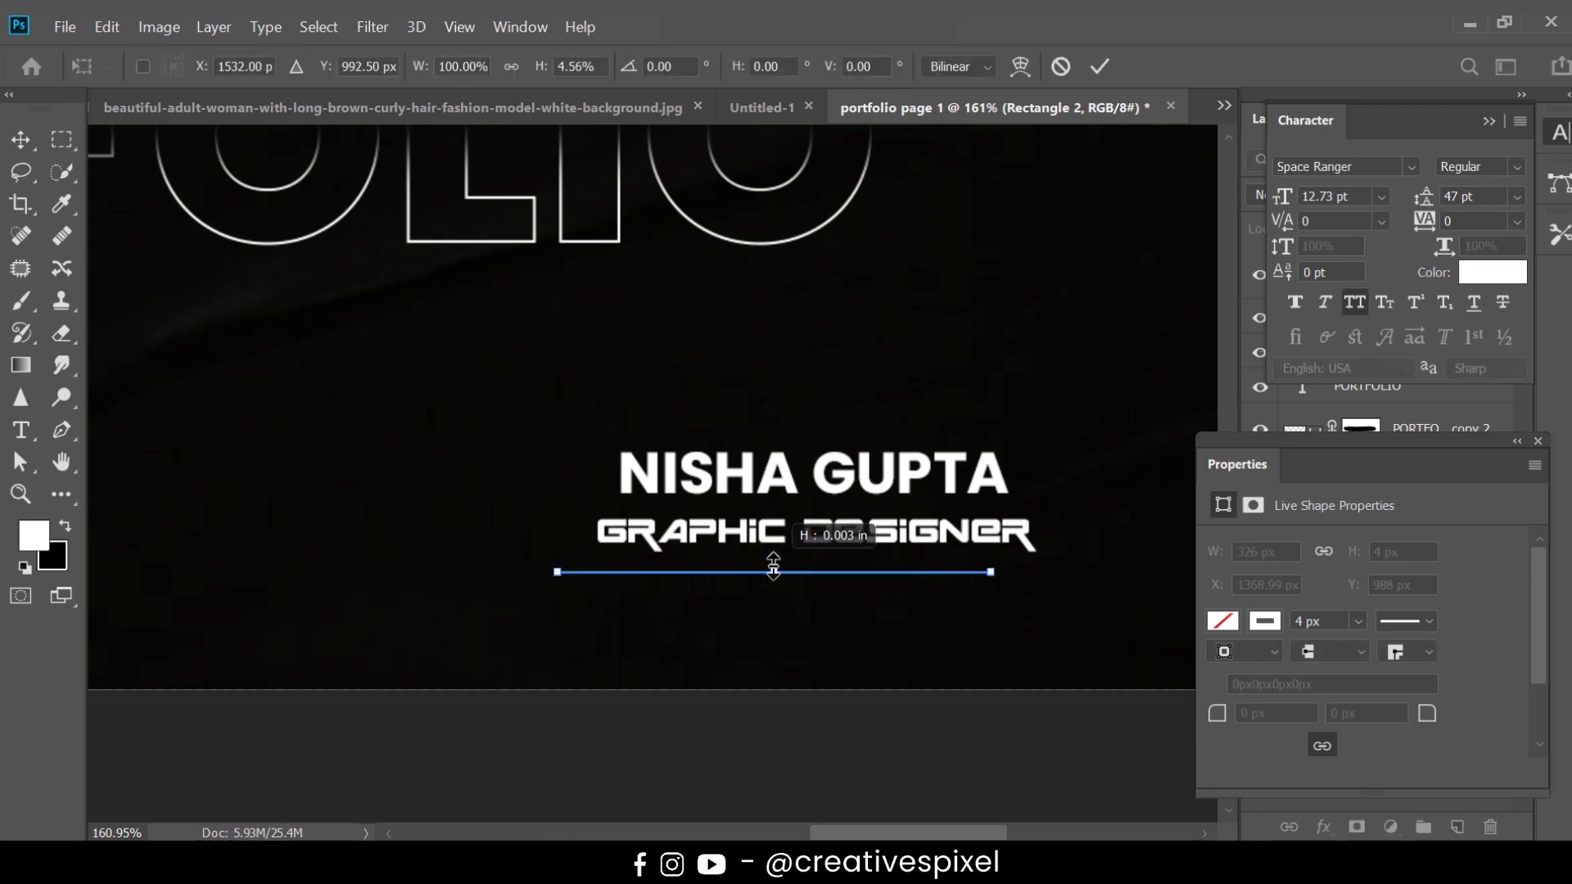
left_click(936, 784)
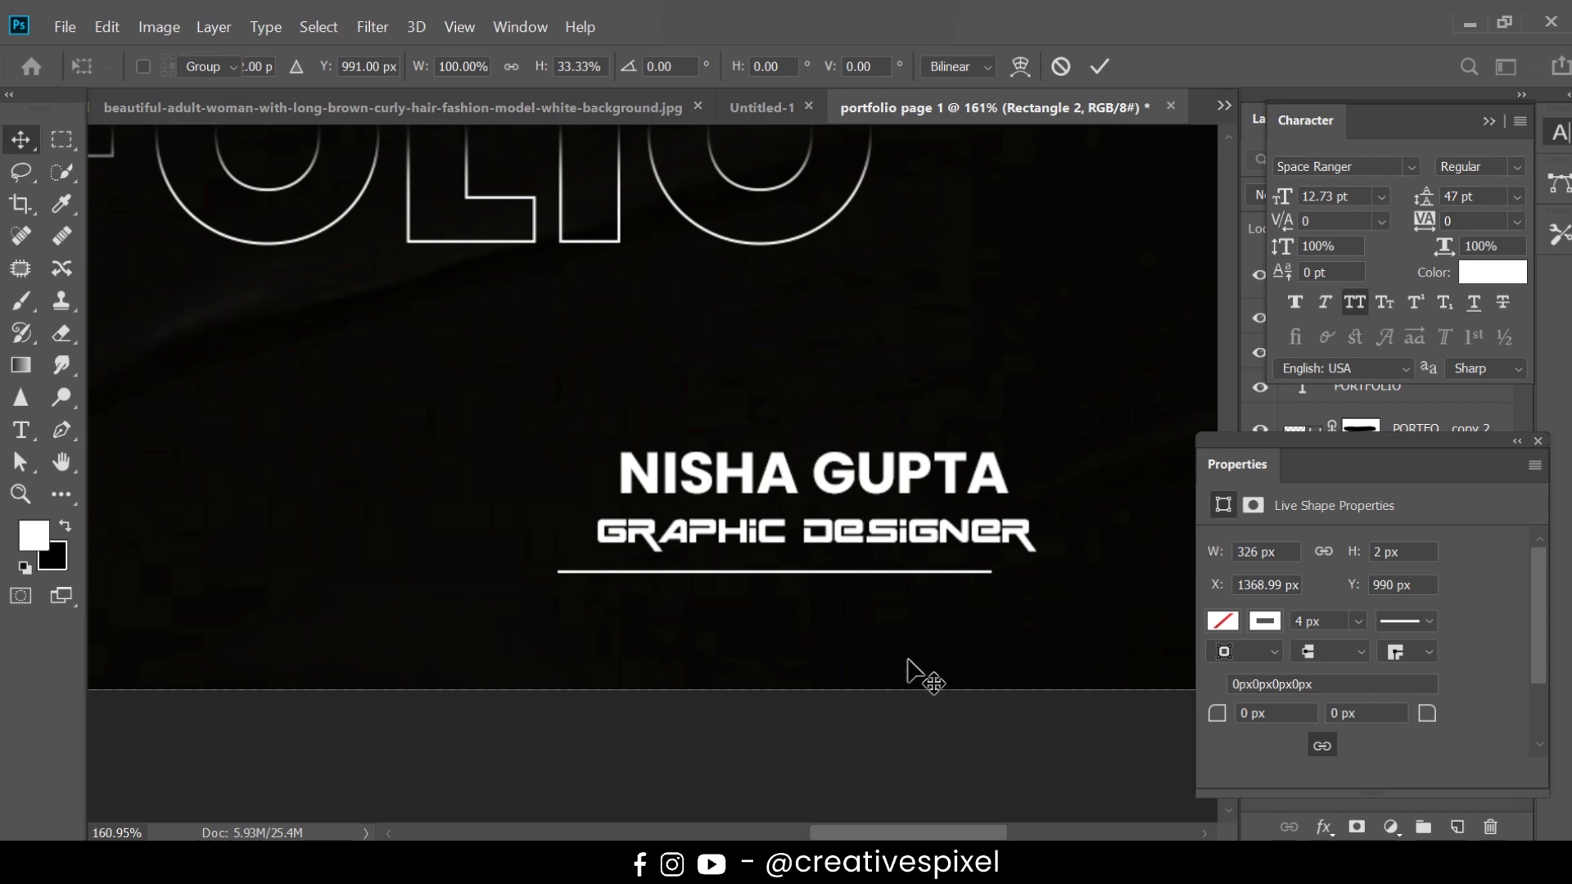
left_click_drag(891, 579, 915, 573)
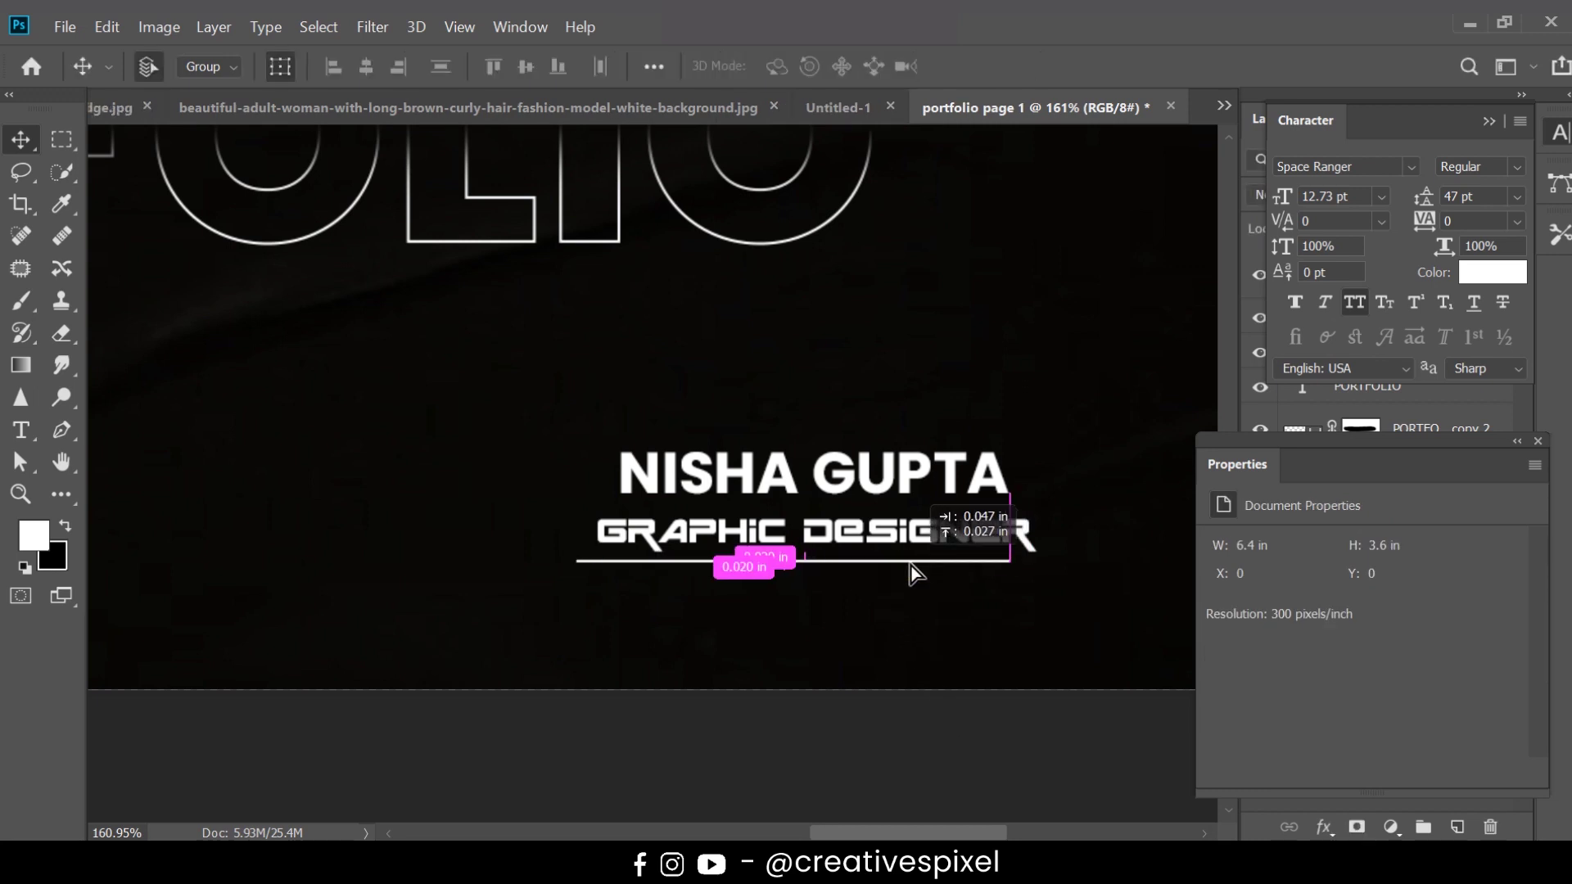
left_click_drag(915, 573, 917, 573)
left_click(966, 709)
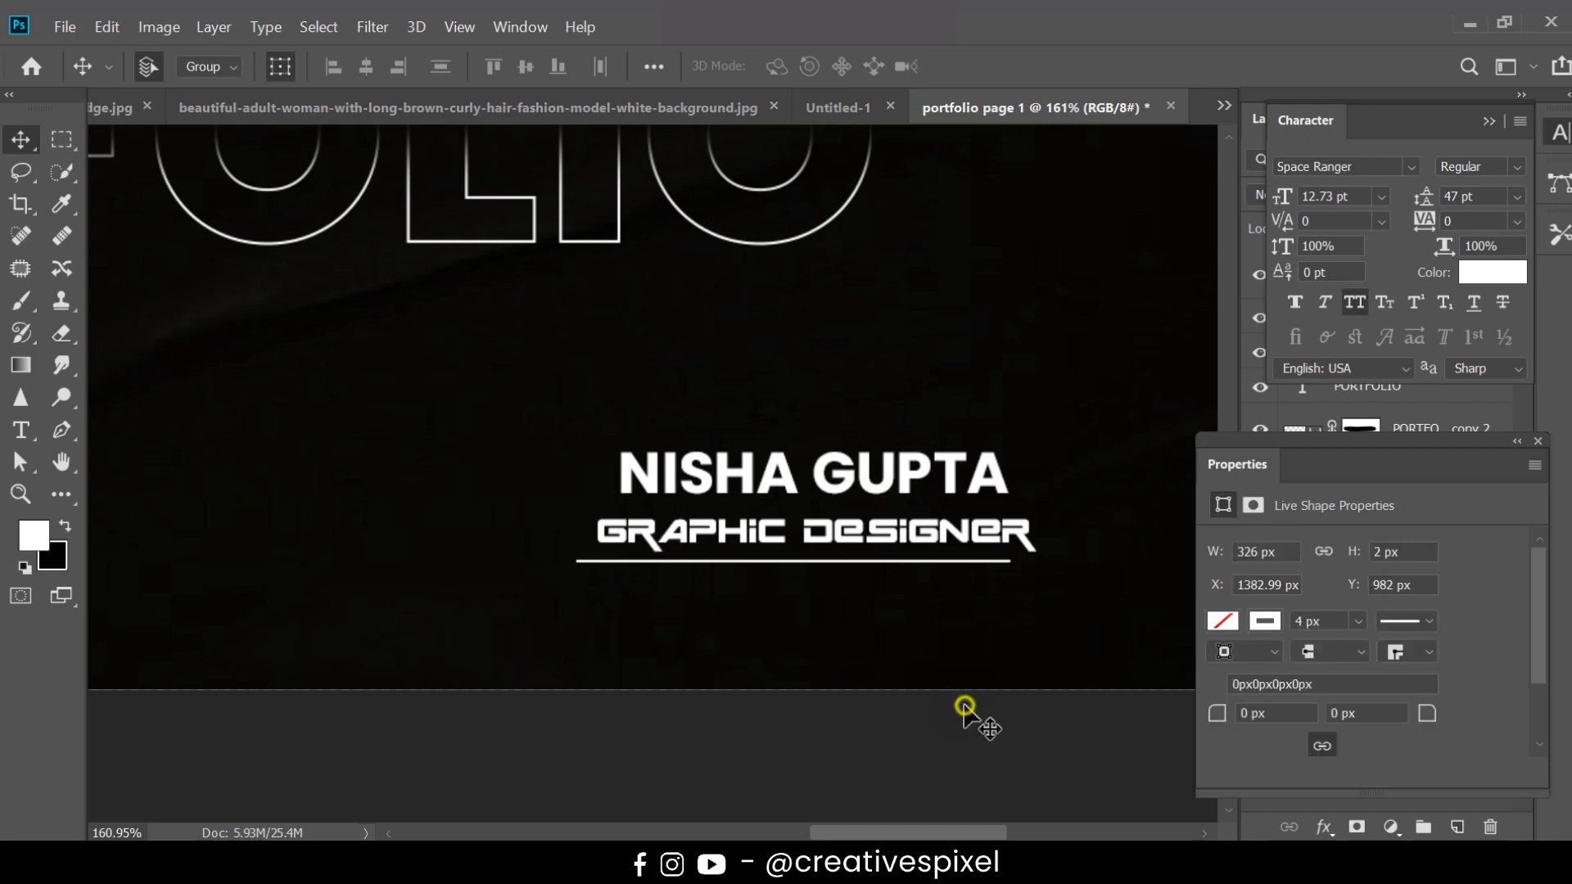
scroll(962, 547, "down", 2)
scroll(962, 546, "down", 2)
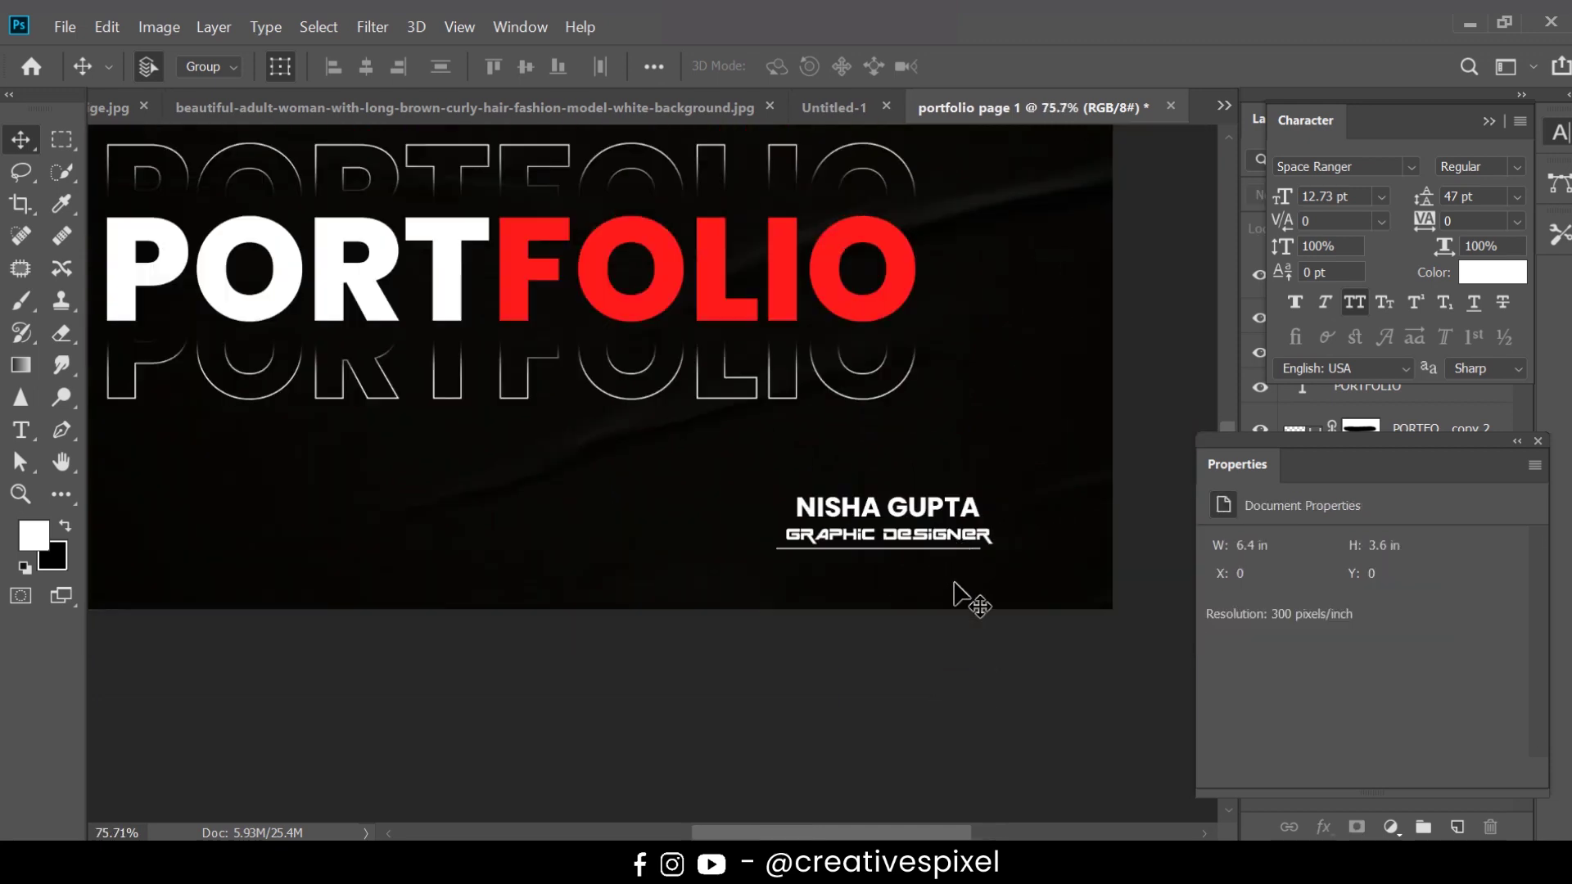
scroll(965, 578, "up", 2)
- Recolour the GRAPHIC DESIGNER subtitle to FOLIO's red, sampled with the eyedropper
left_click(952, 619)
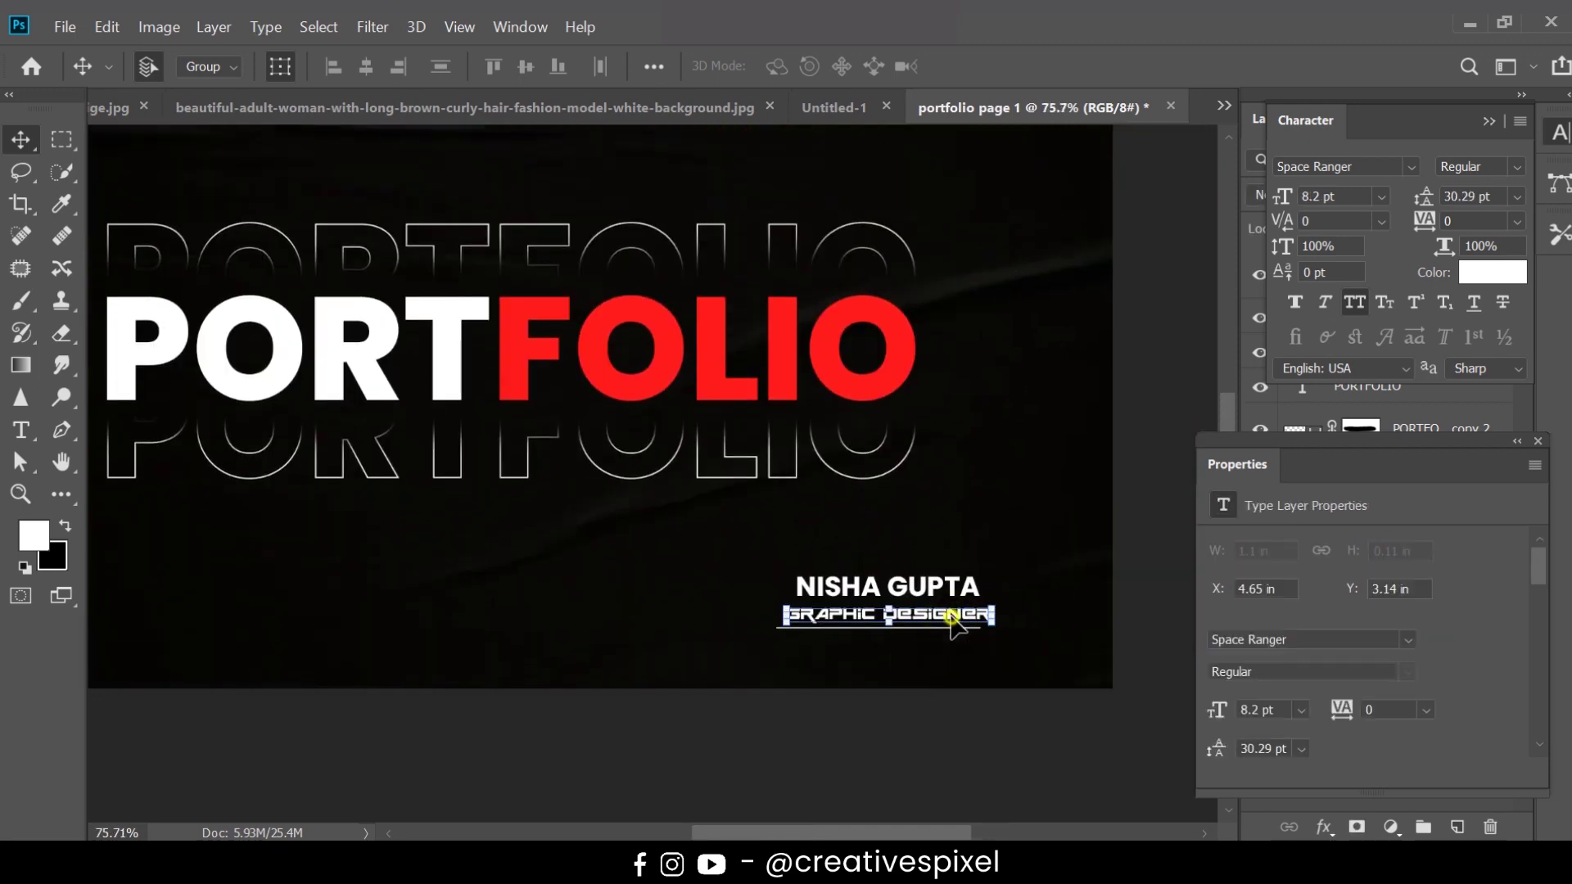
double_click(962, 622)
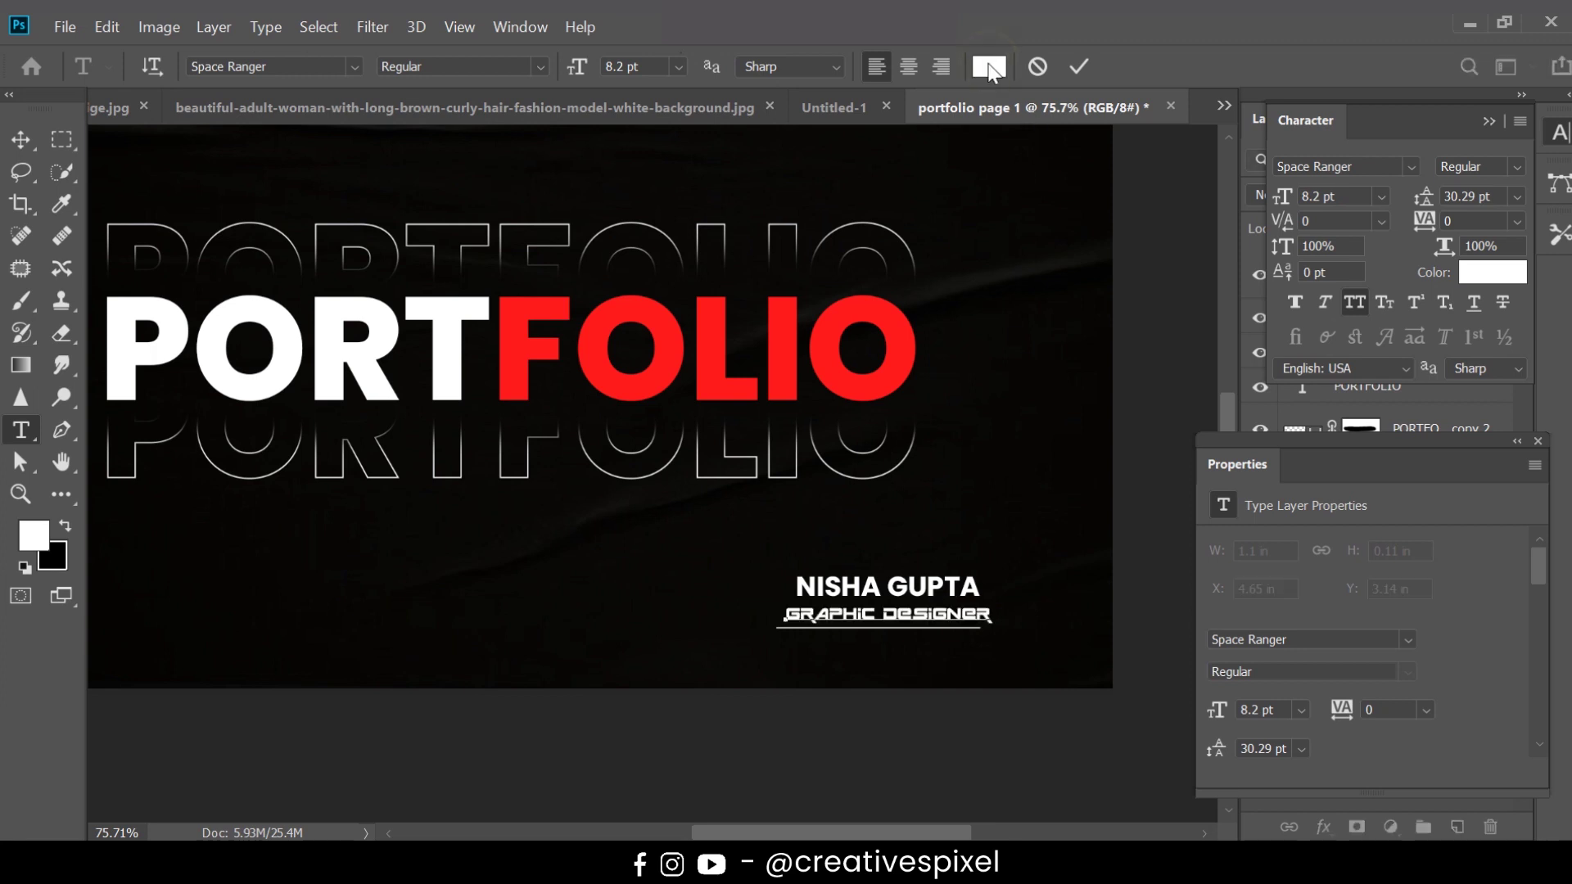
left_click(989, 68)
left_click(687, 362)
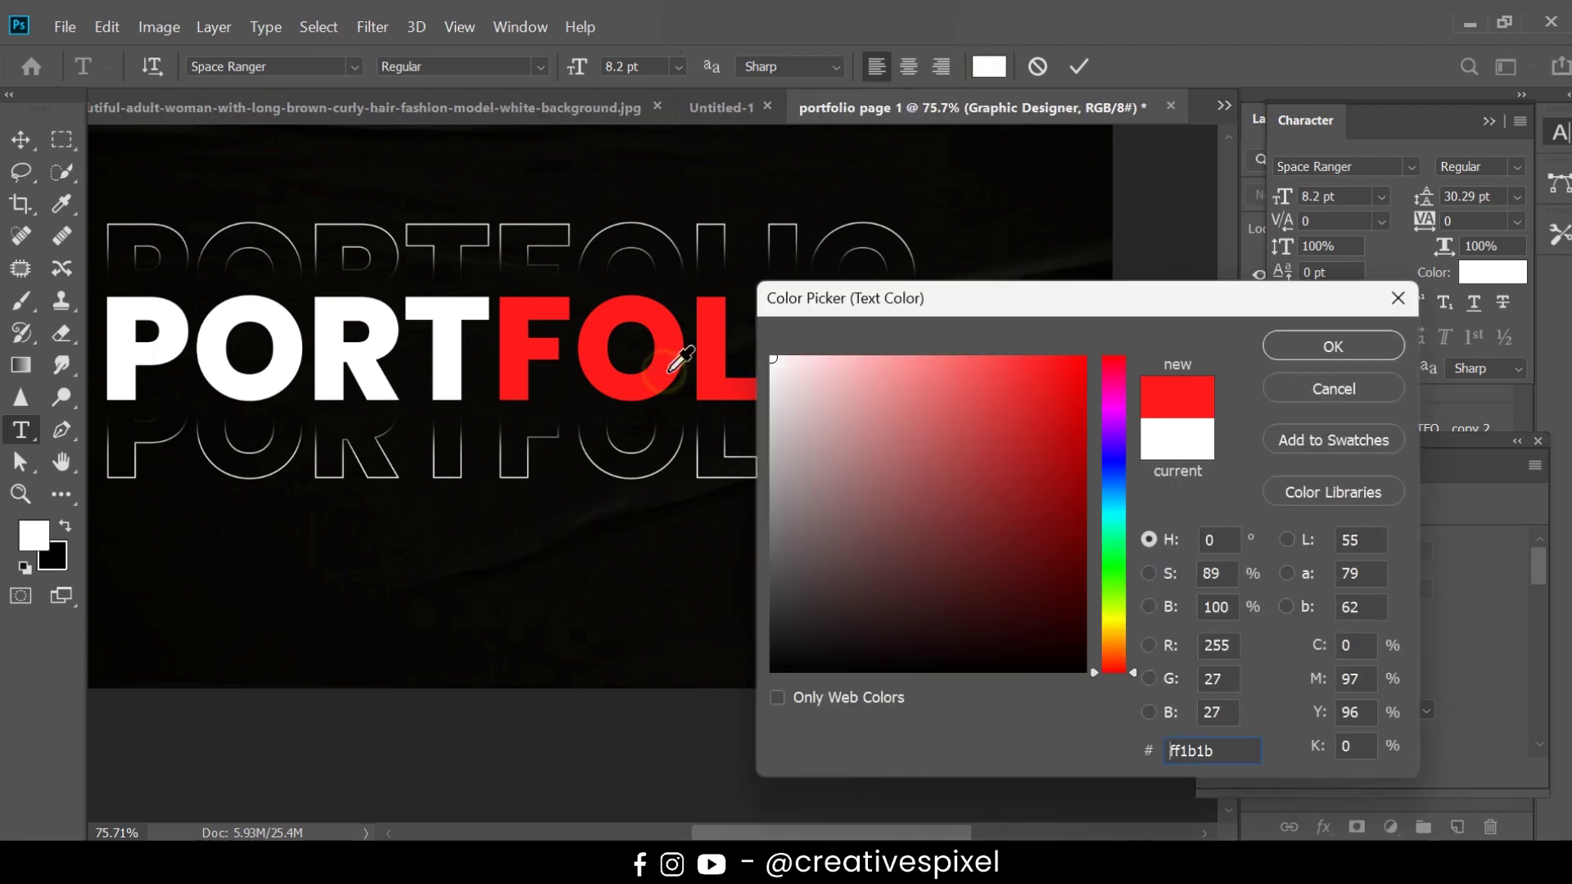
left_click(1332, 348)
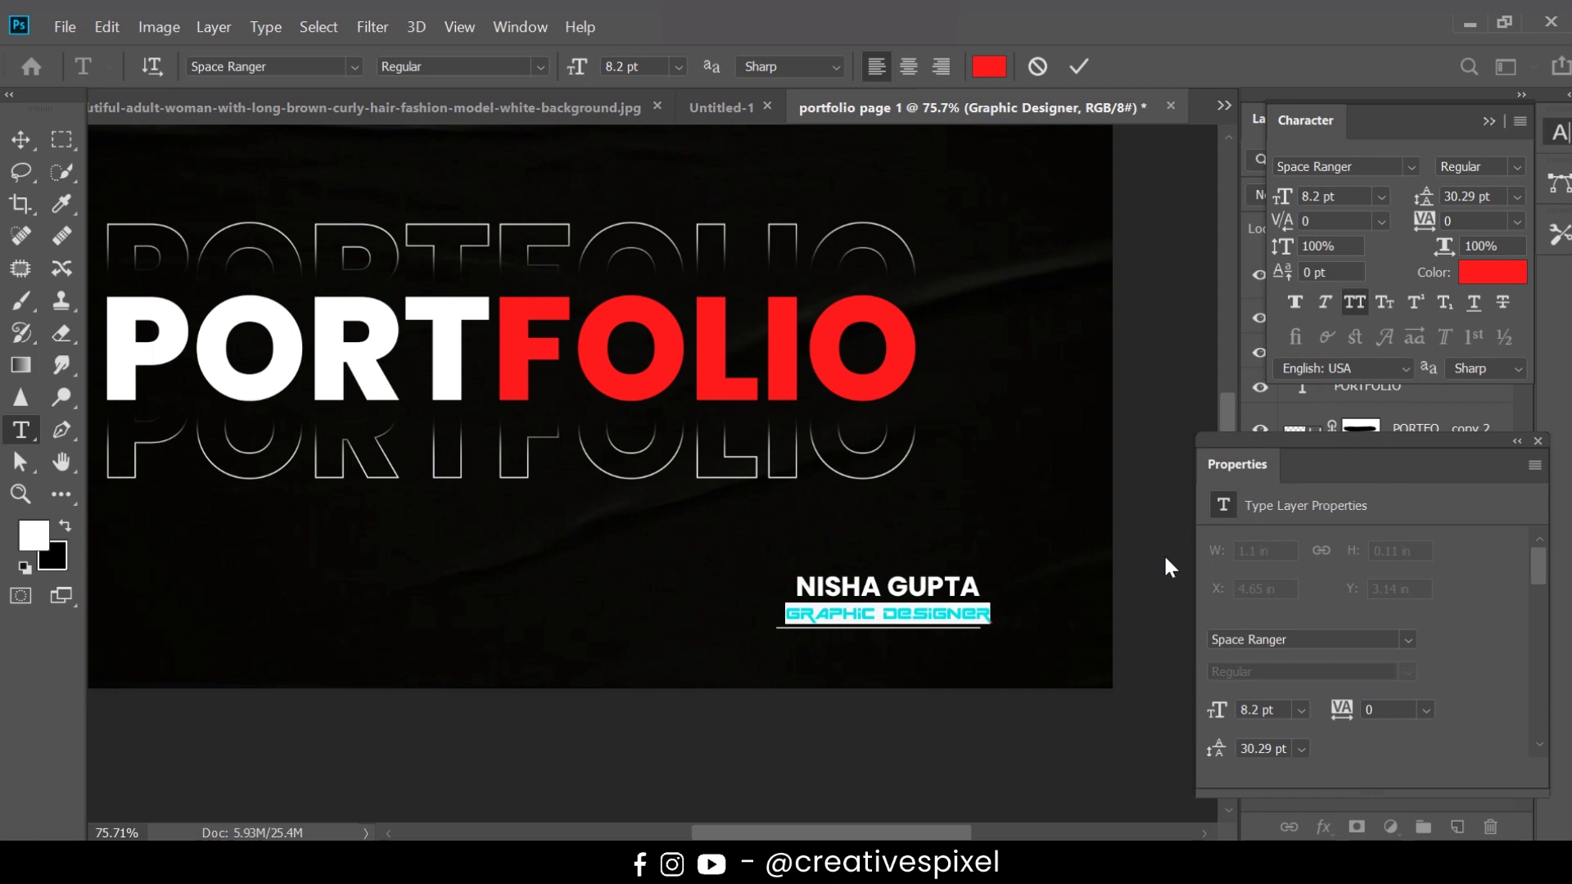
key("ctrl+Return")
key("v")
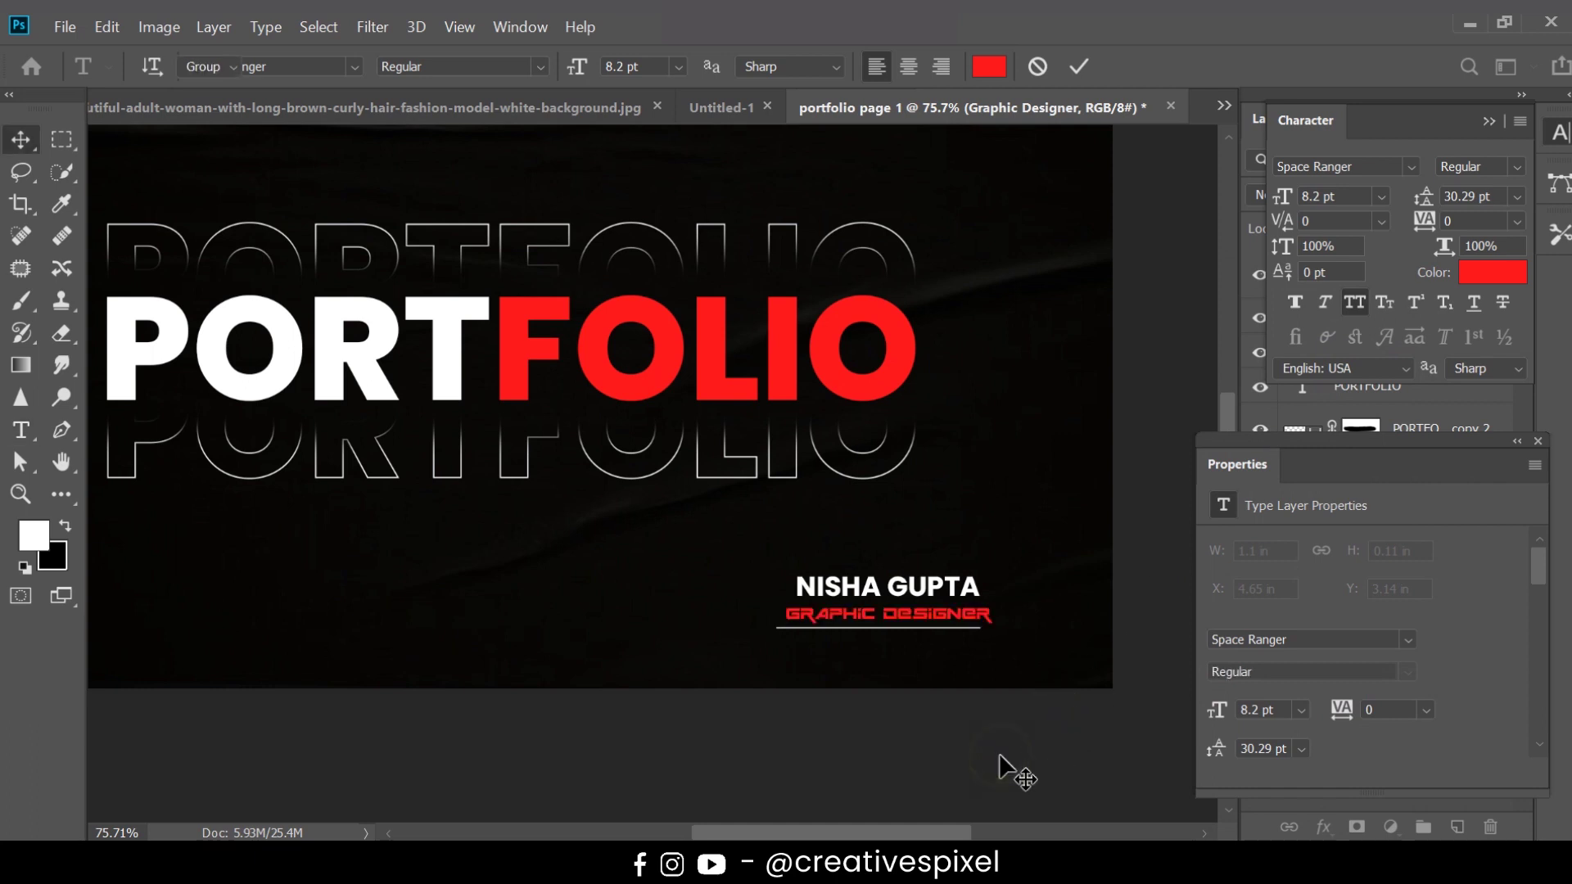
key("ctrl+0")
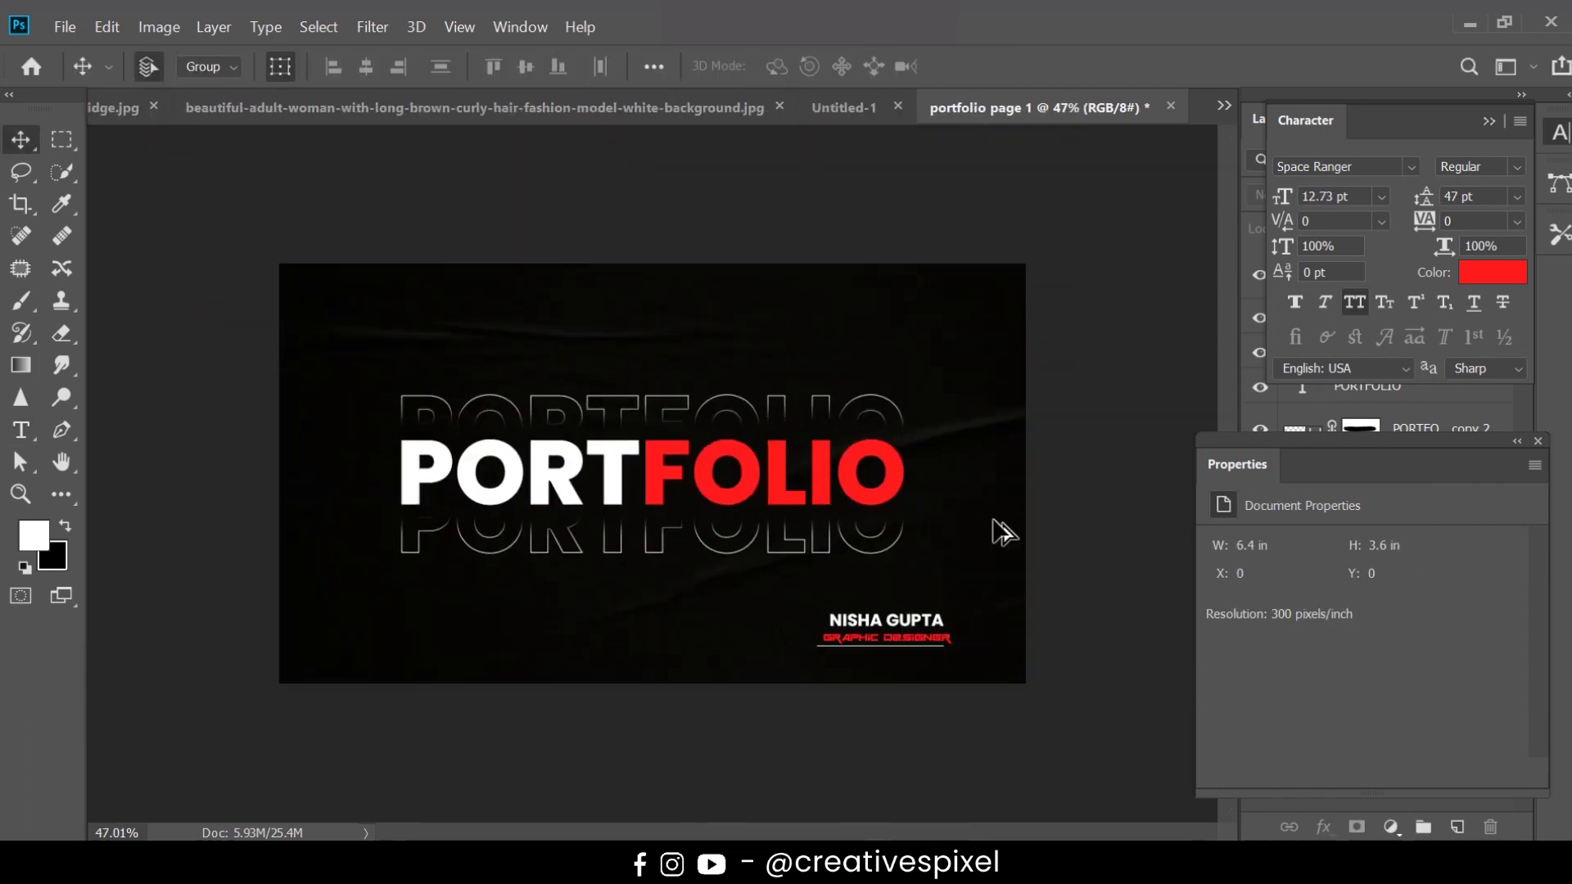
key("ctrl+plus")
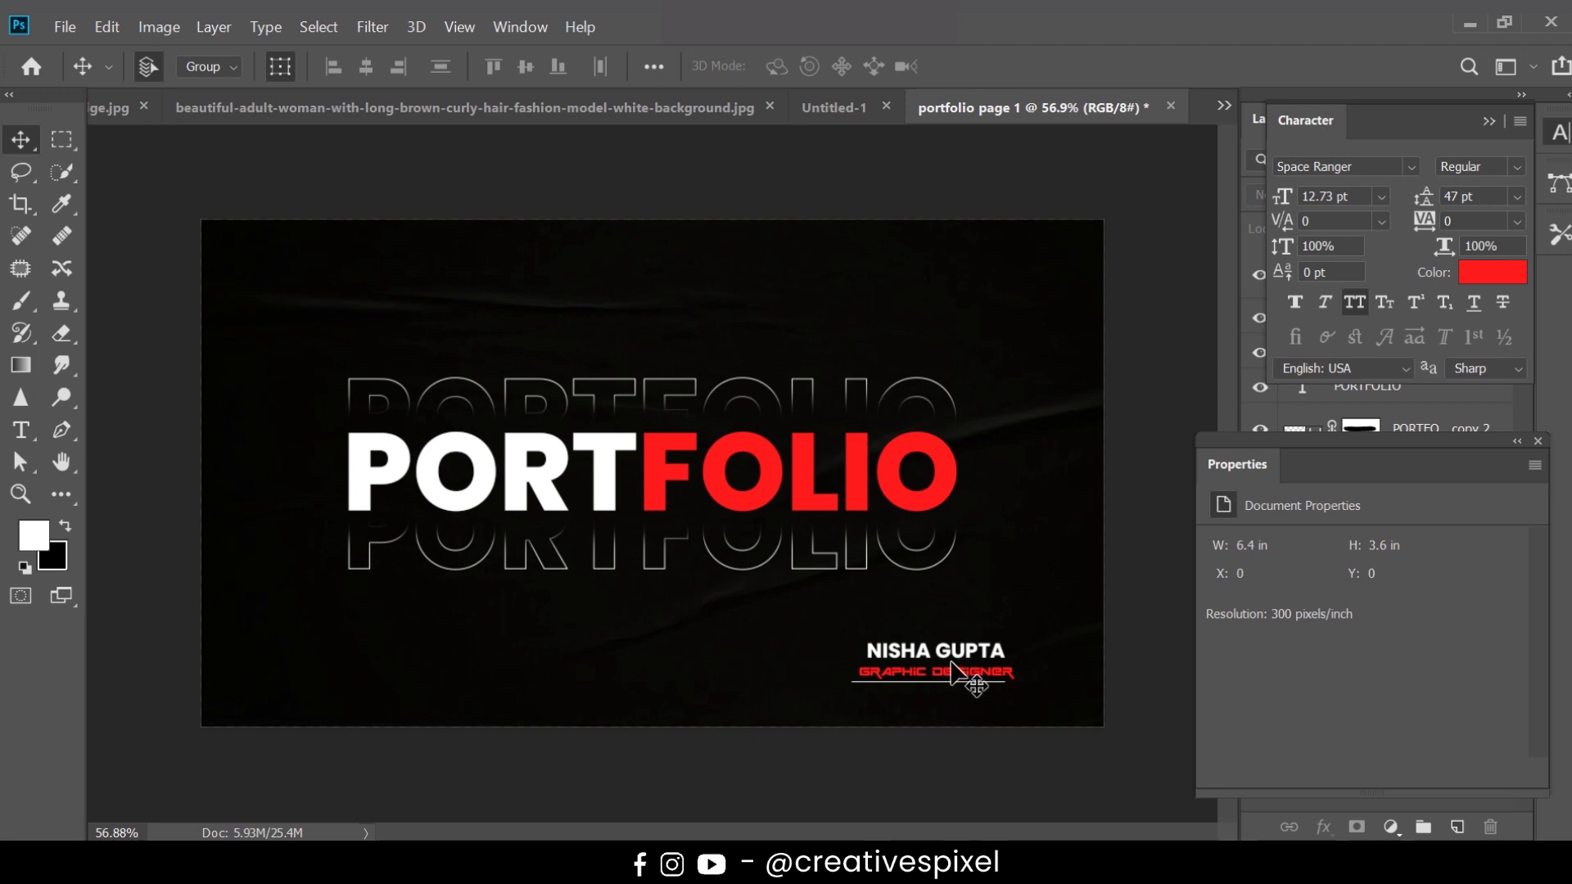
- Nudge the name line down slightly and turn FOLIO's letter I white (fffdfd)
left_click(971, 659)
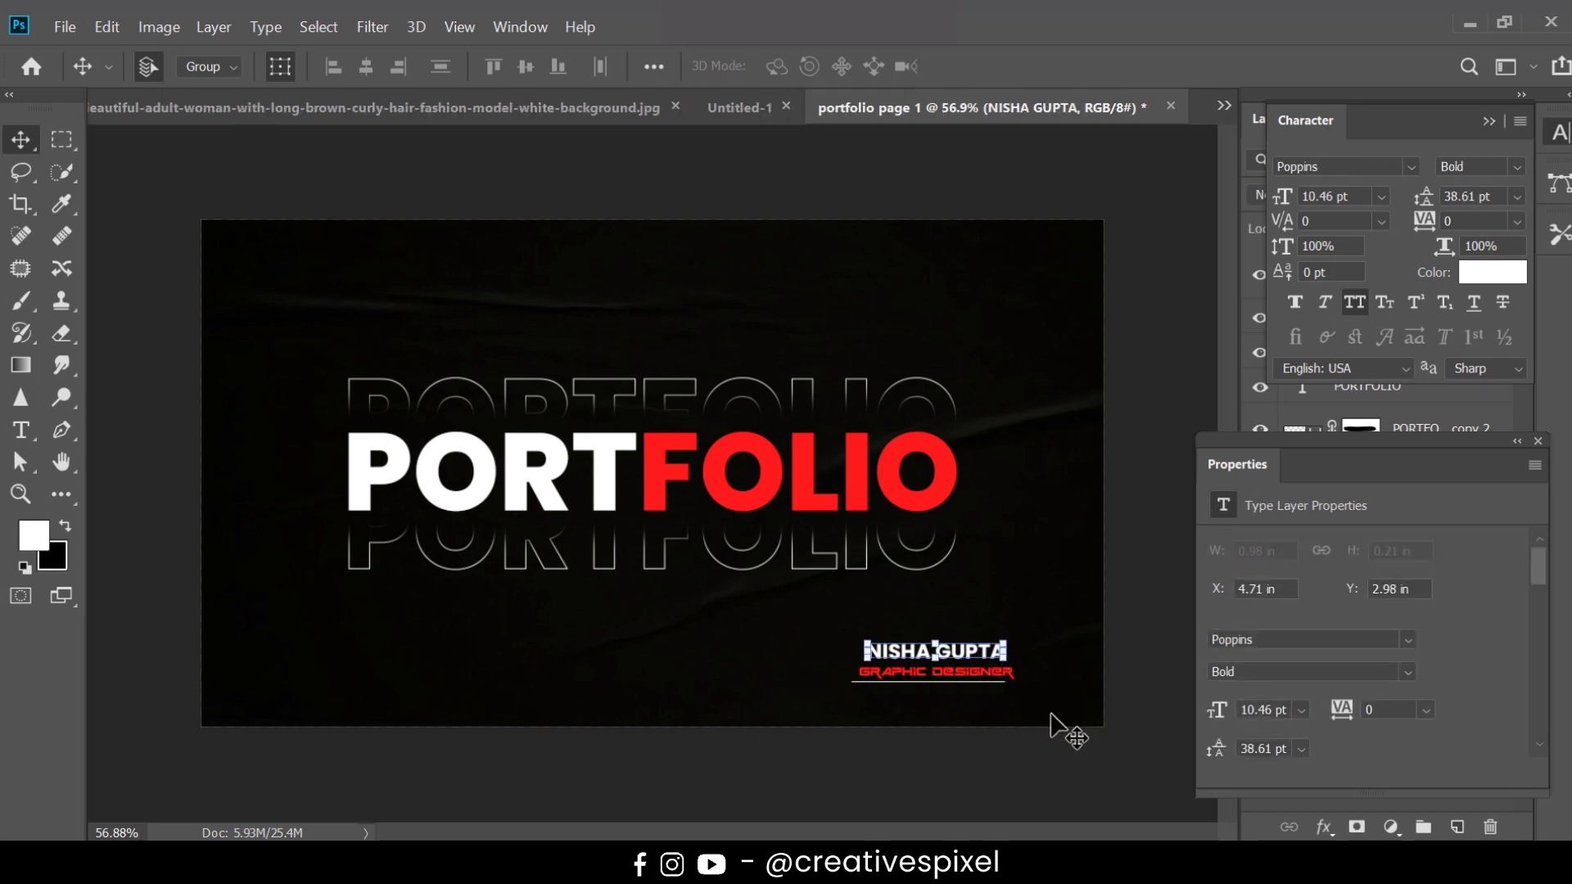
left_click_drag(1048, 719, 1046, 721)
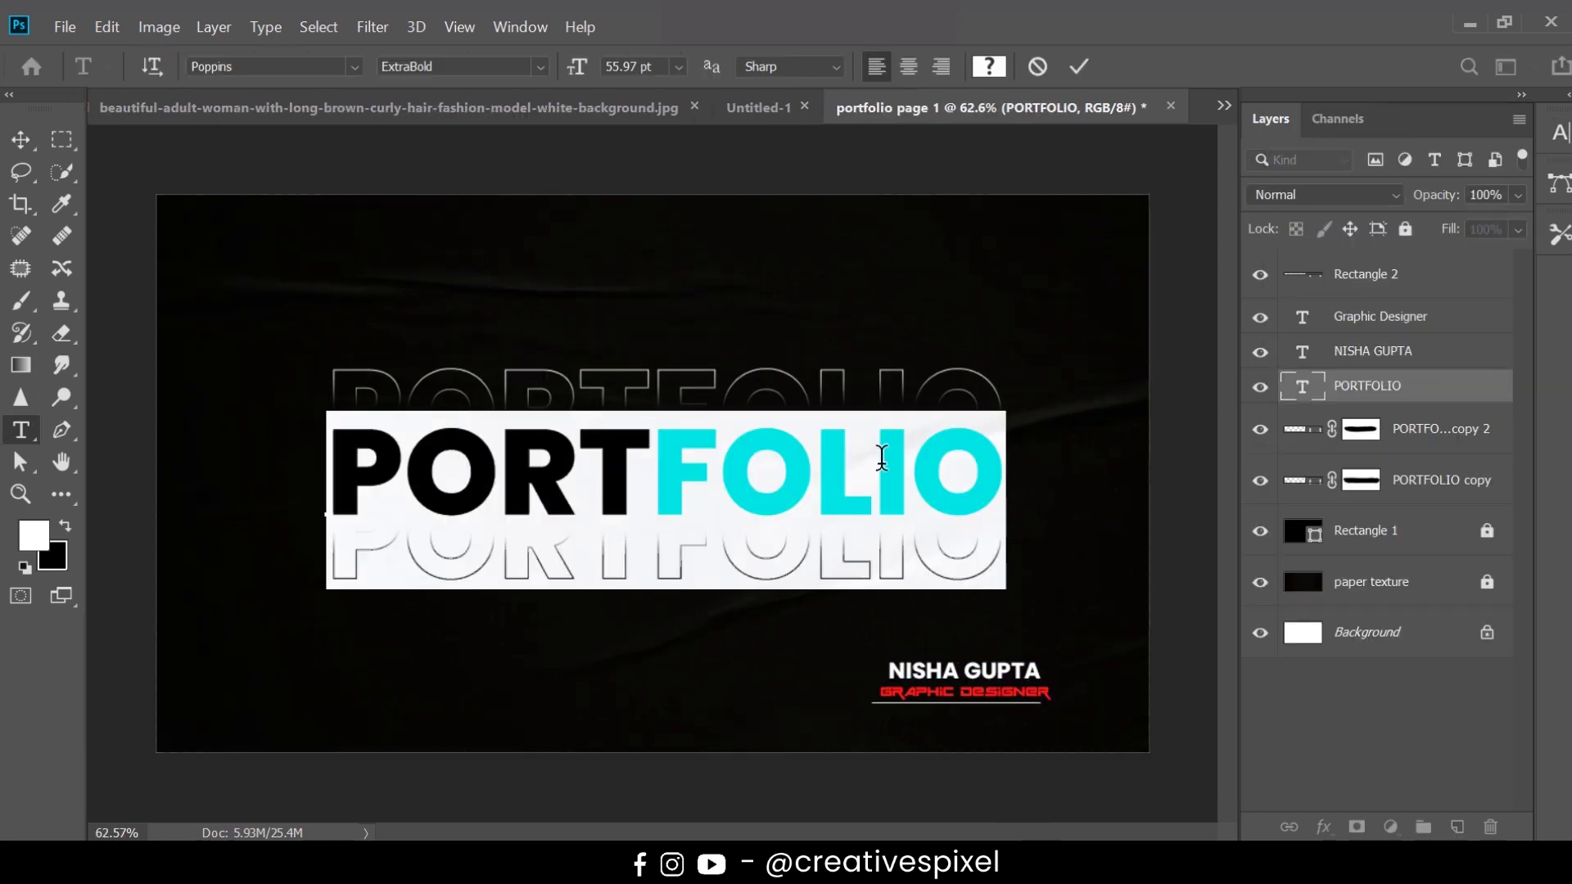
left_click_drag(882, 457, 897, 456)
left_click(993, 72)
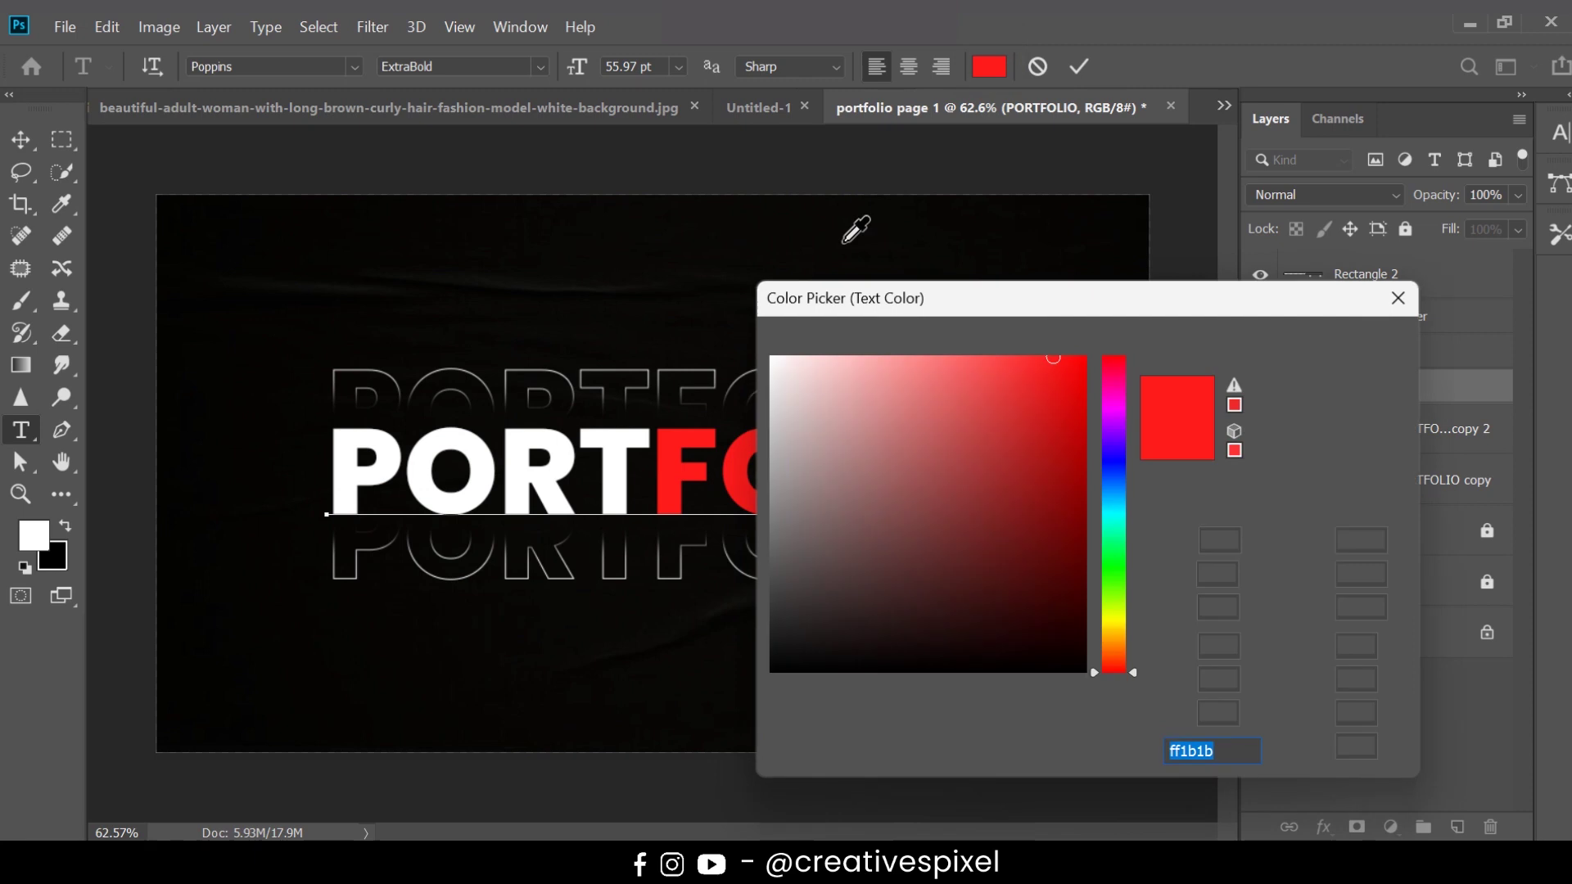
left_click_drag(800, 451, 767, 275)
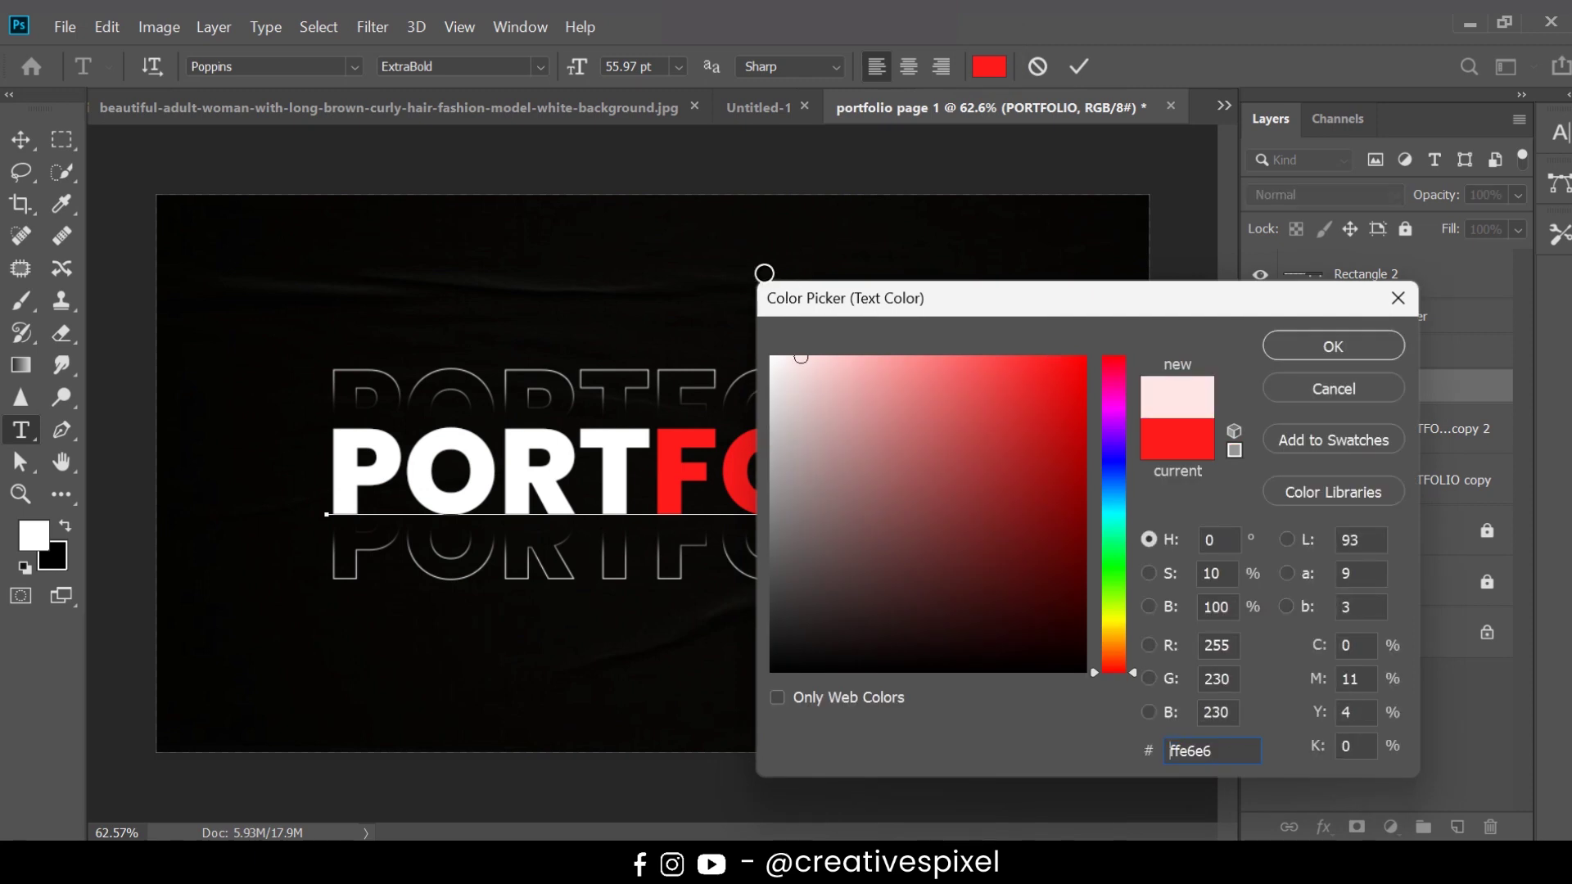
left_click(1325, 347)
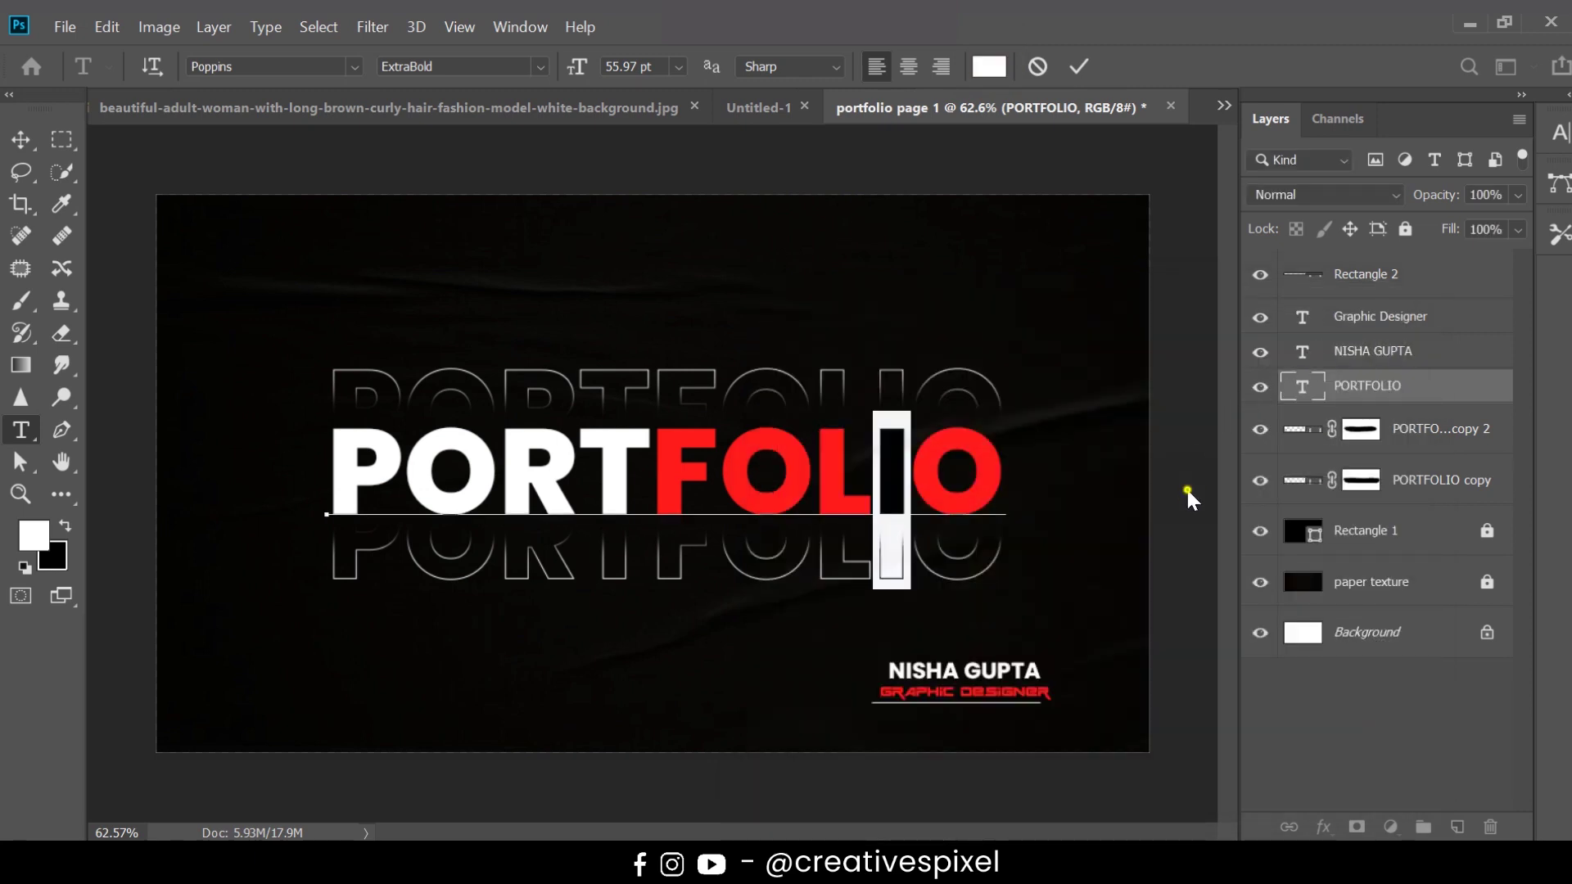
key("ctrl+Return")
key("v")
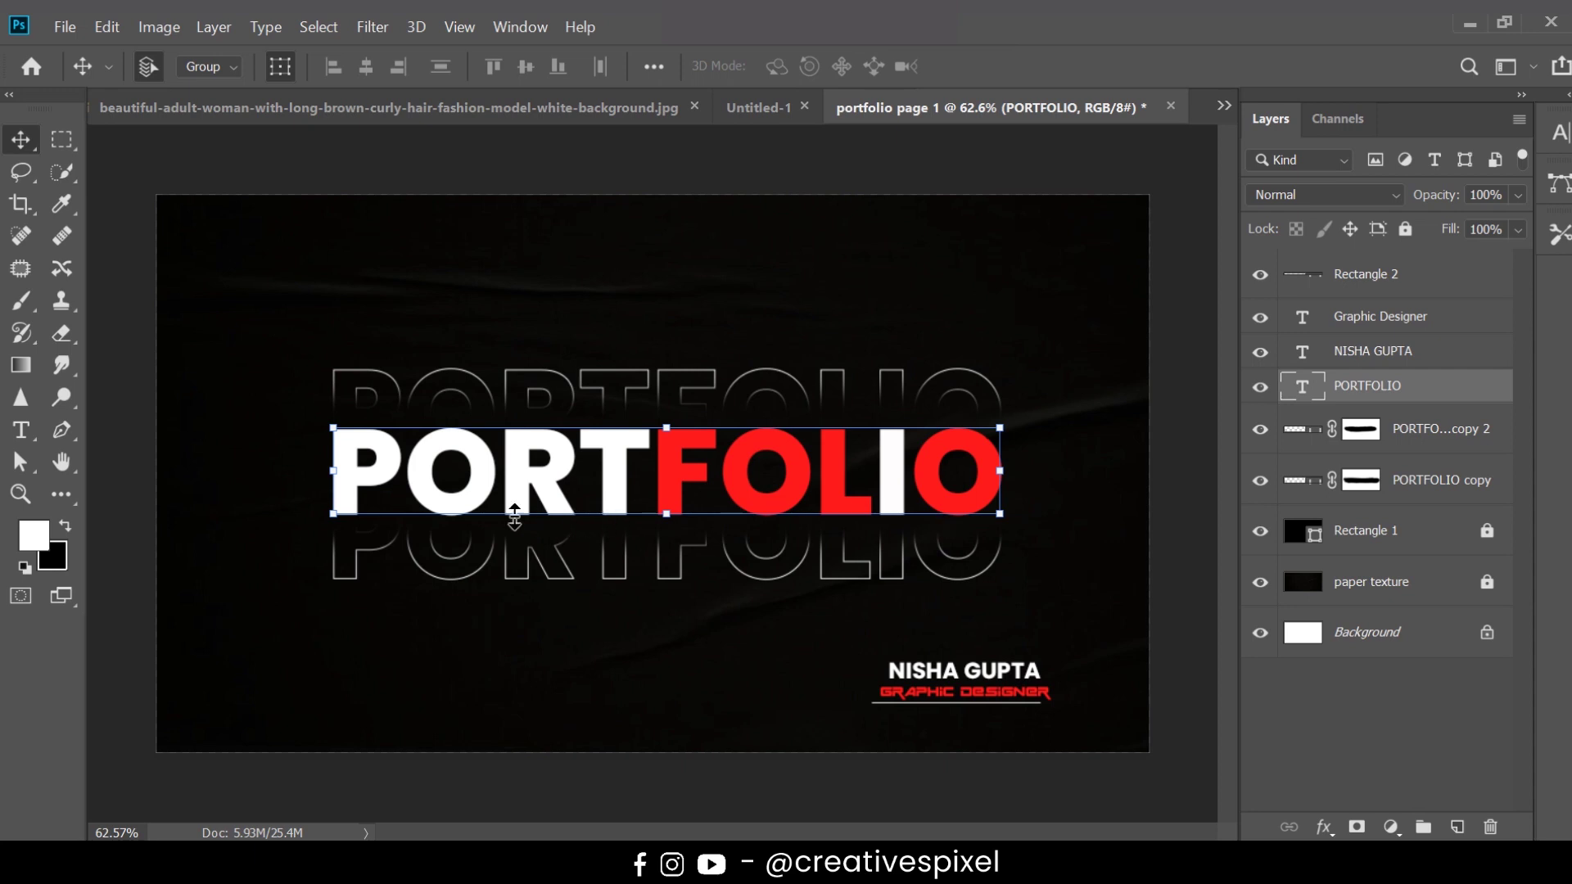
- Draw a tall rectangle from FOLIO's letter I past the top edge, filled solid white
key("u")
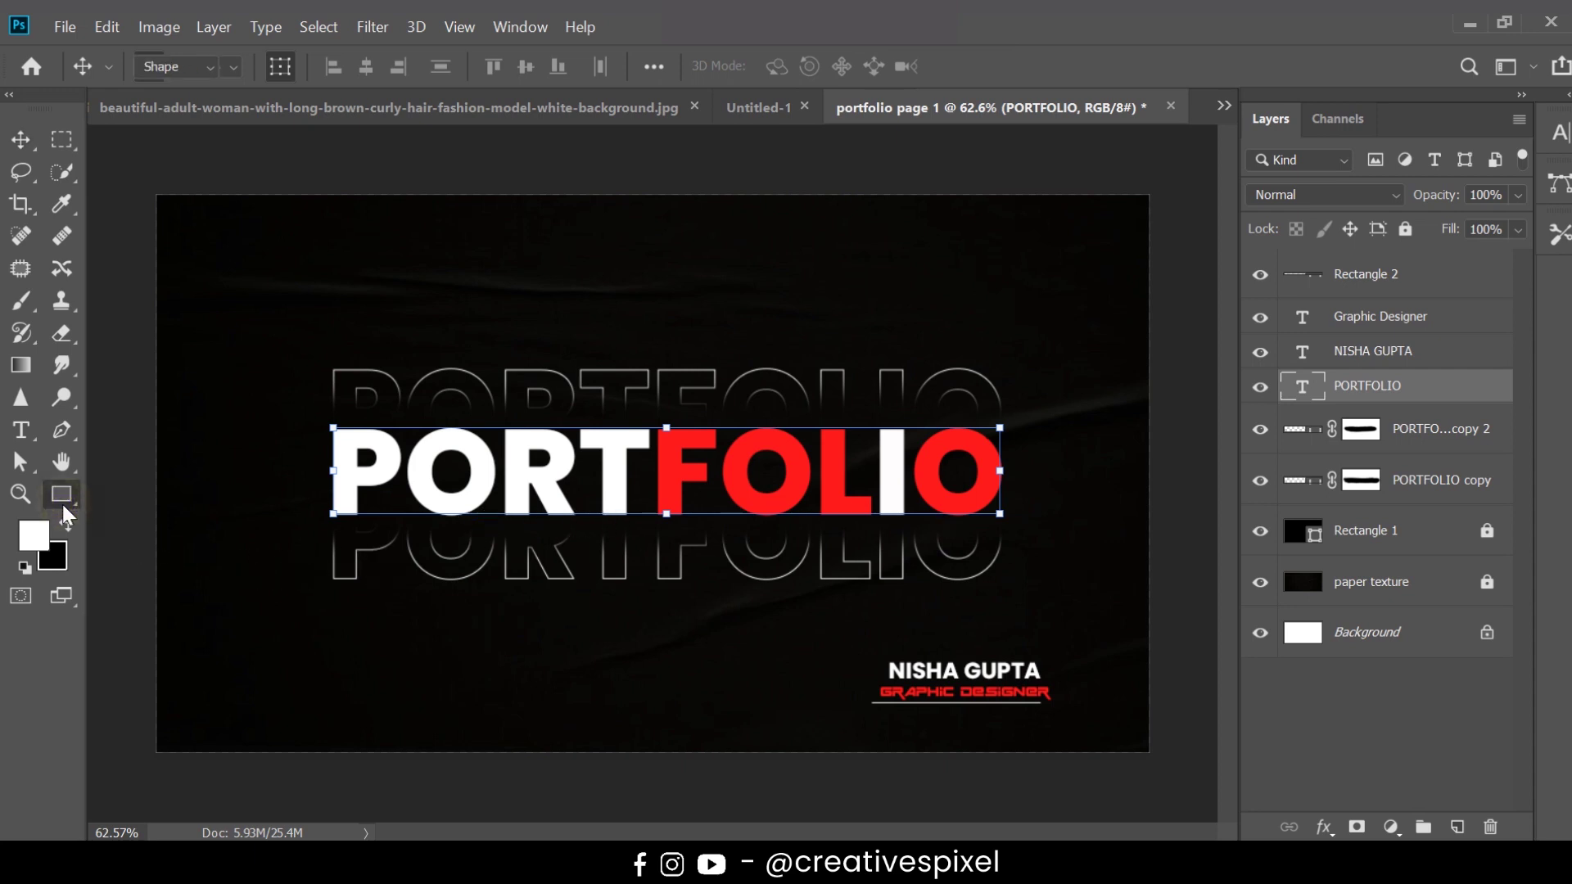
scroll(941, 434, "up", 6)
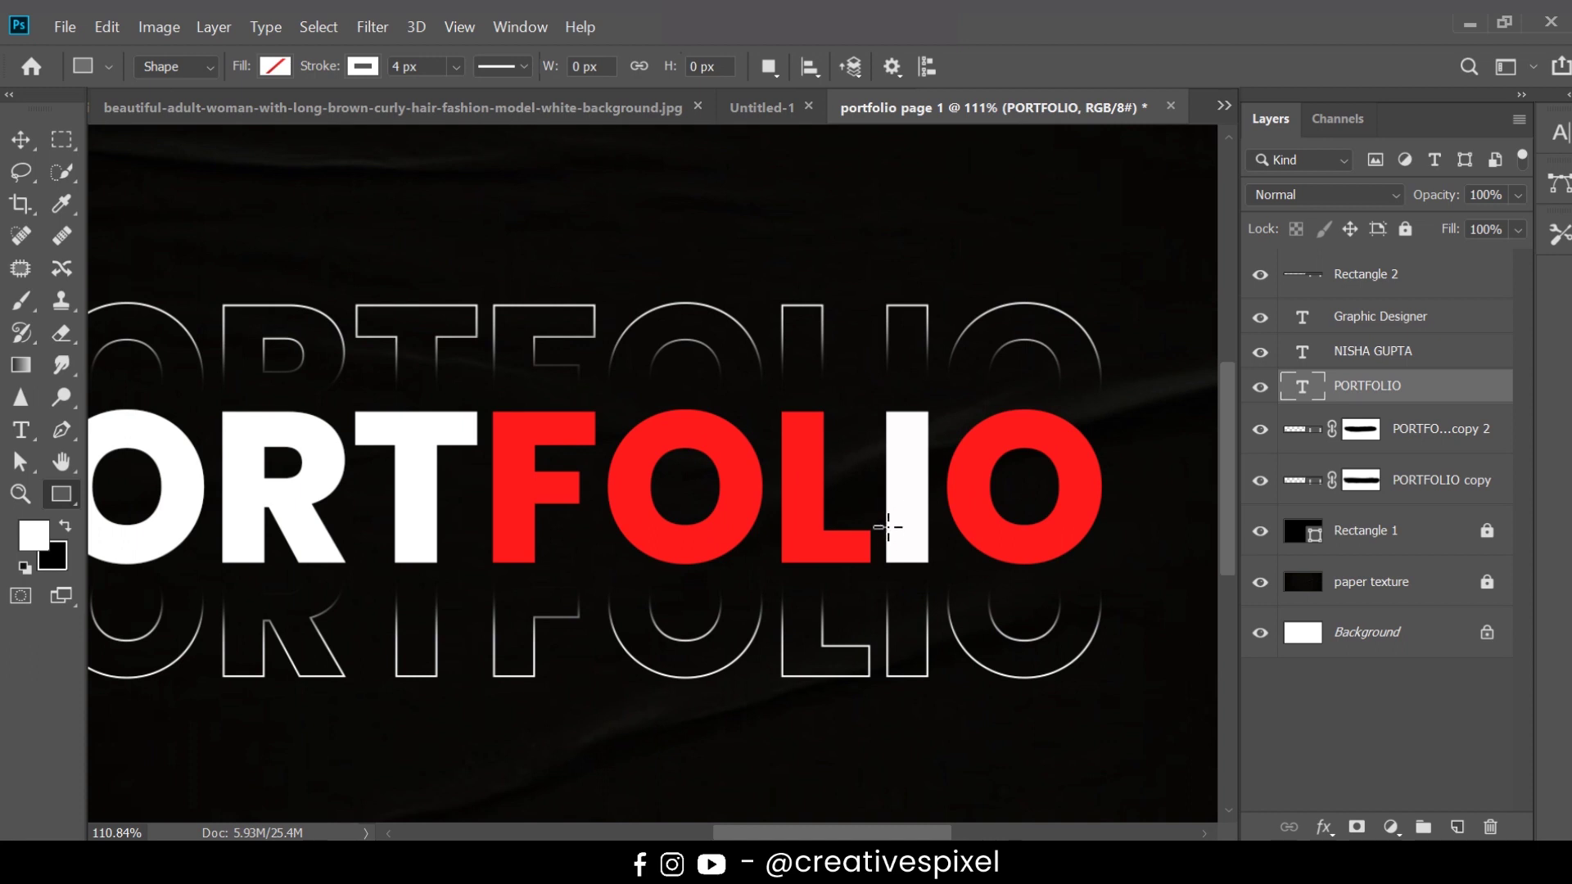
mouse_move(888, 559)
left_mouse_down()
mouse_move(948, 208)
mouse_move(929, 93)
mouse_move(928, 198)
left_mouse_up()
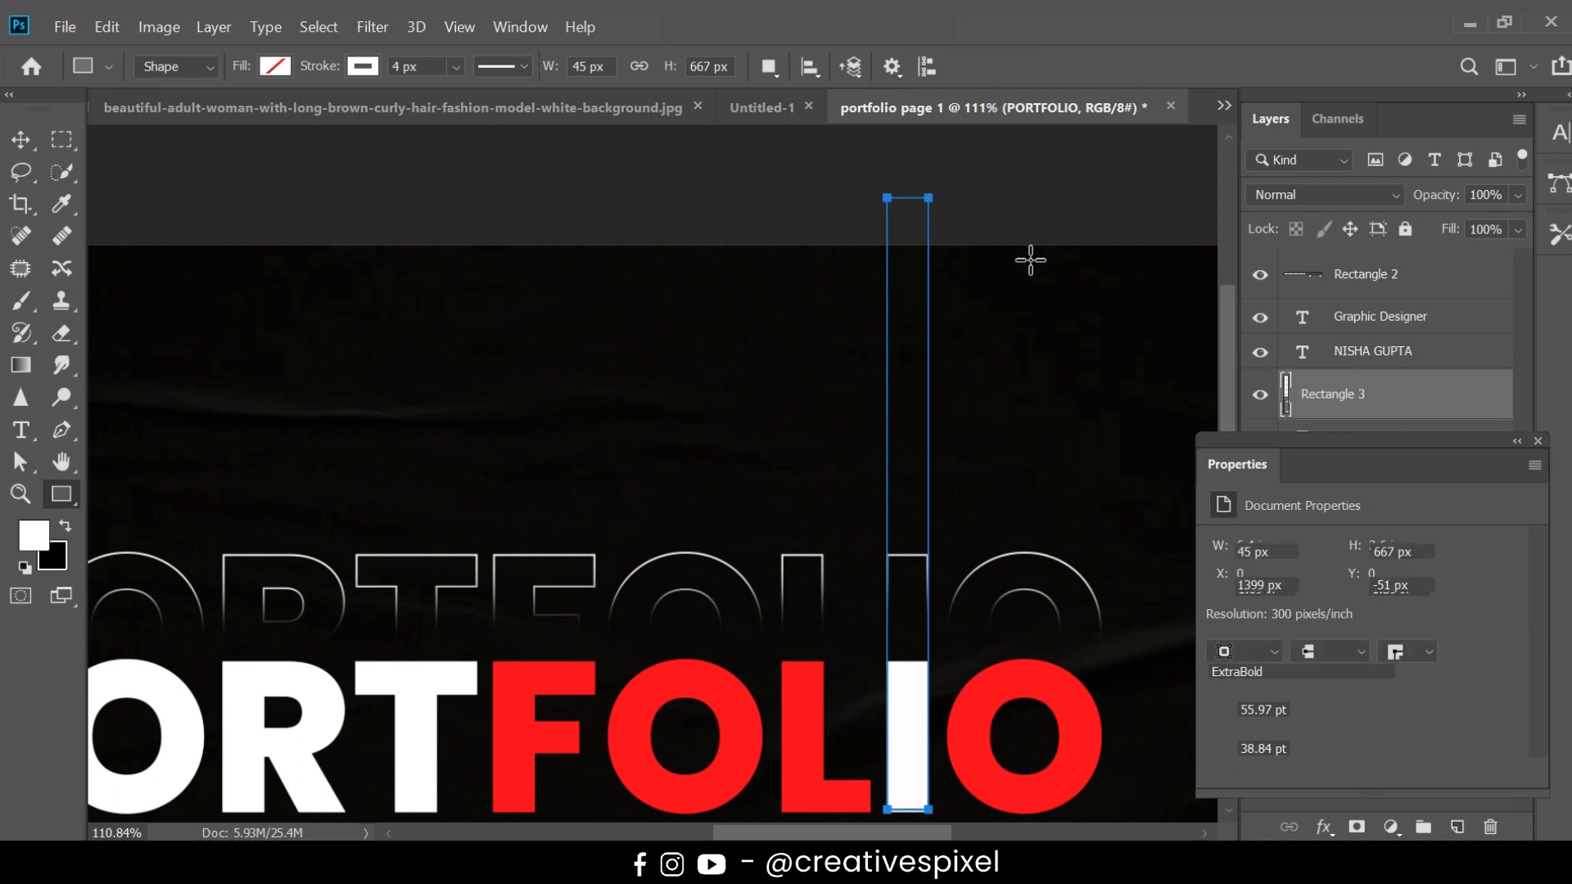
left_click(274, 66)
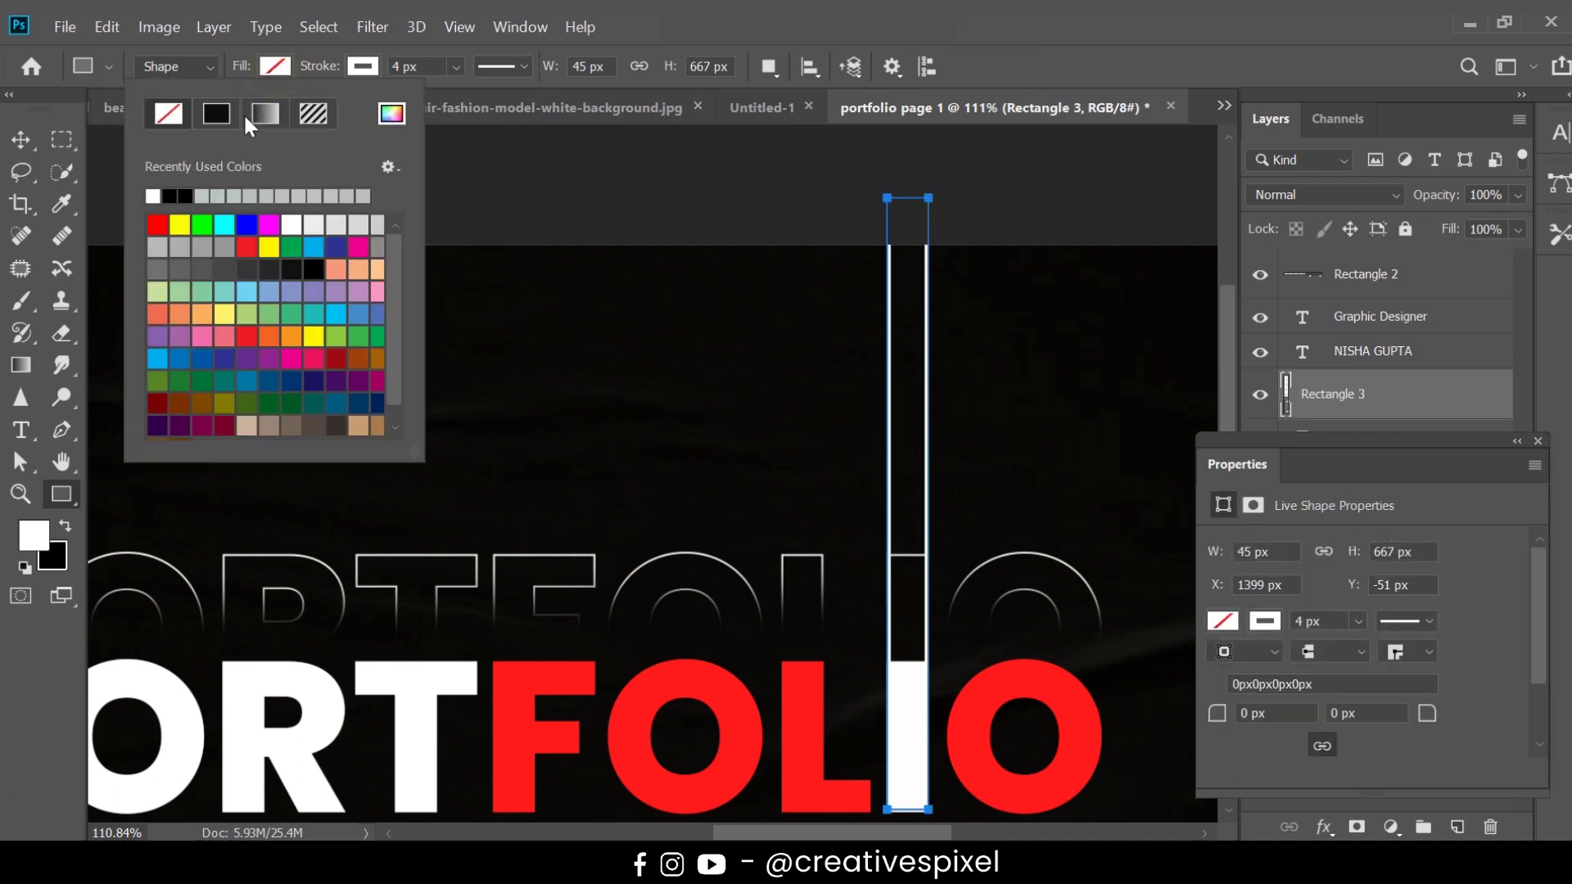
left_click(153, 197)
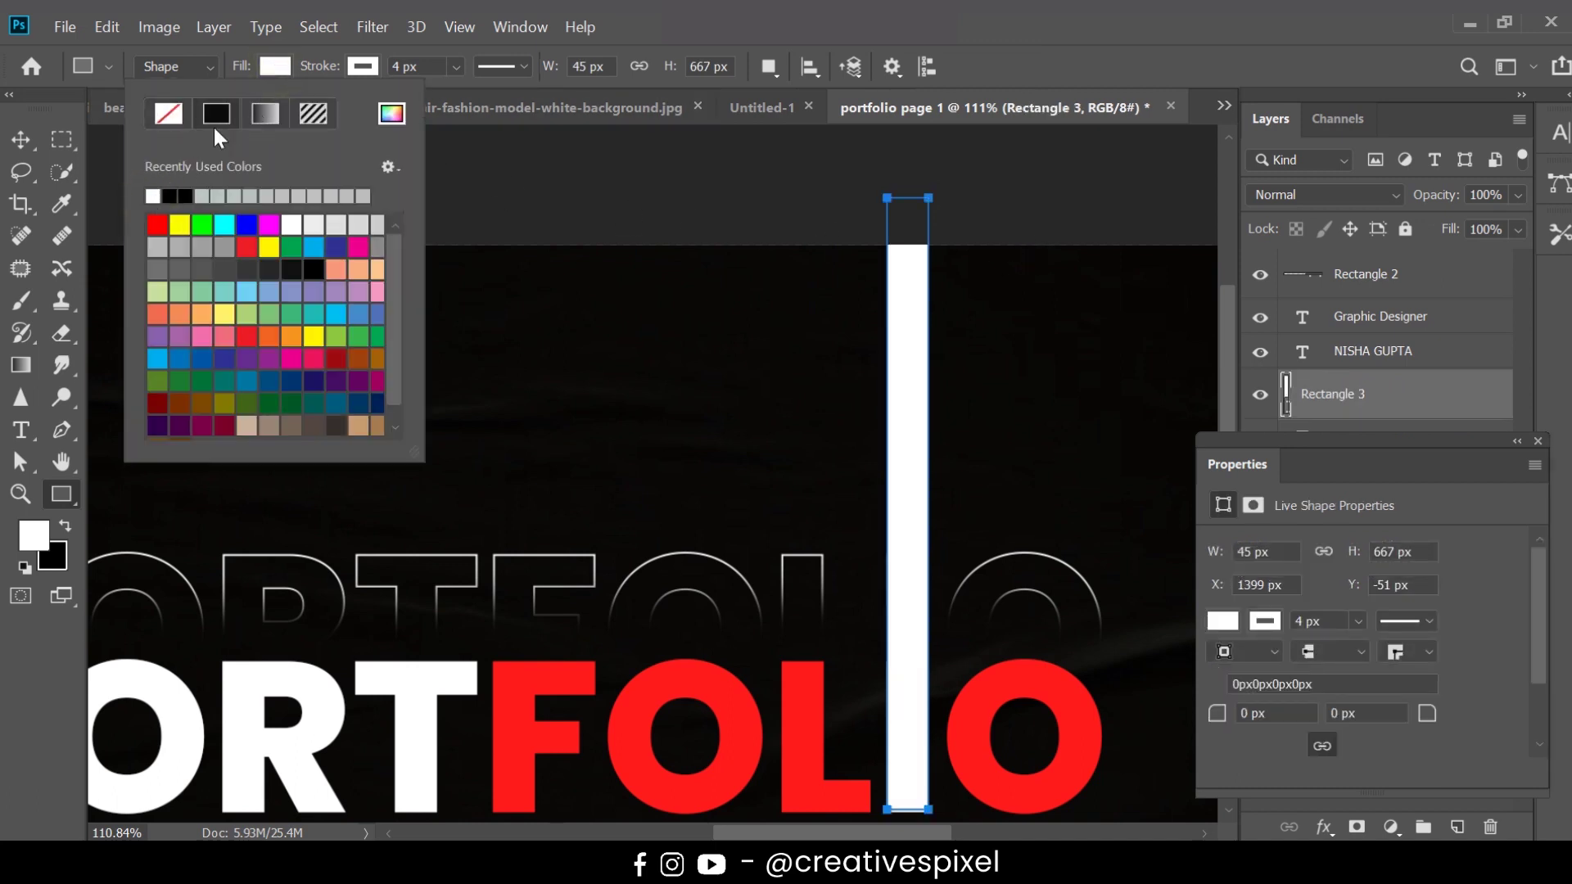
left_click(321, 66)
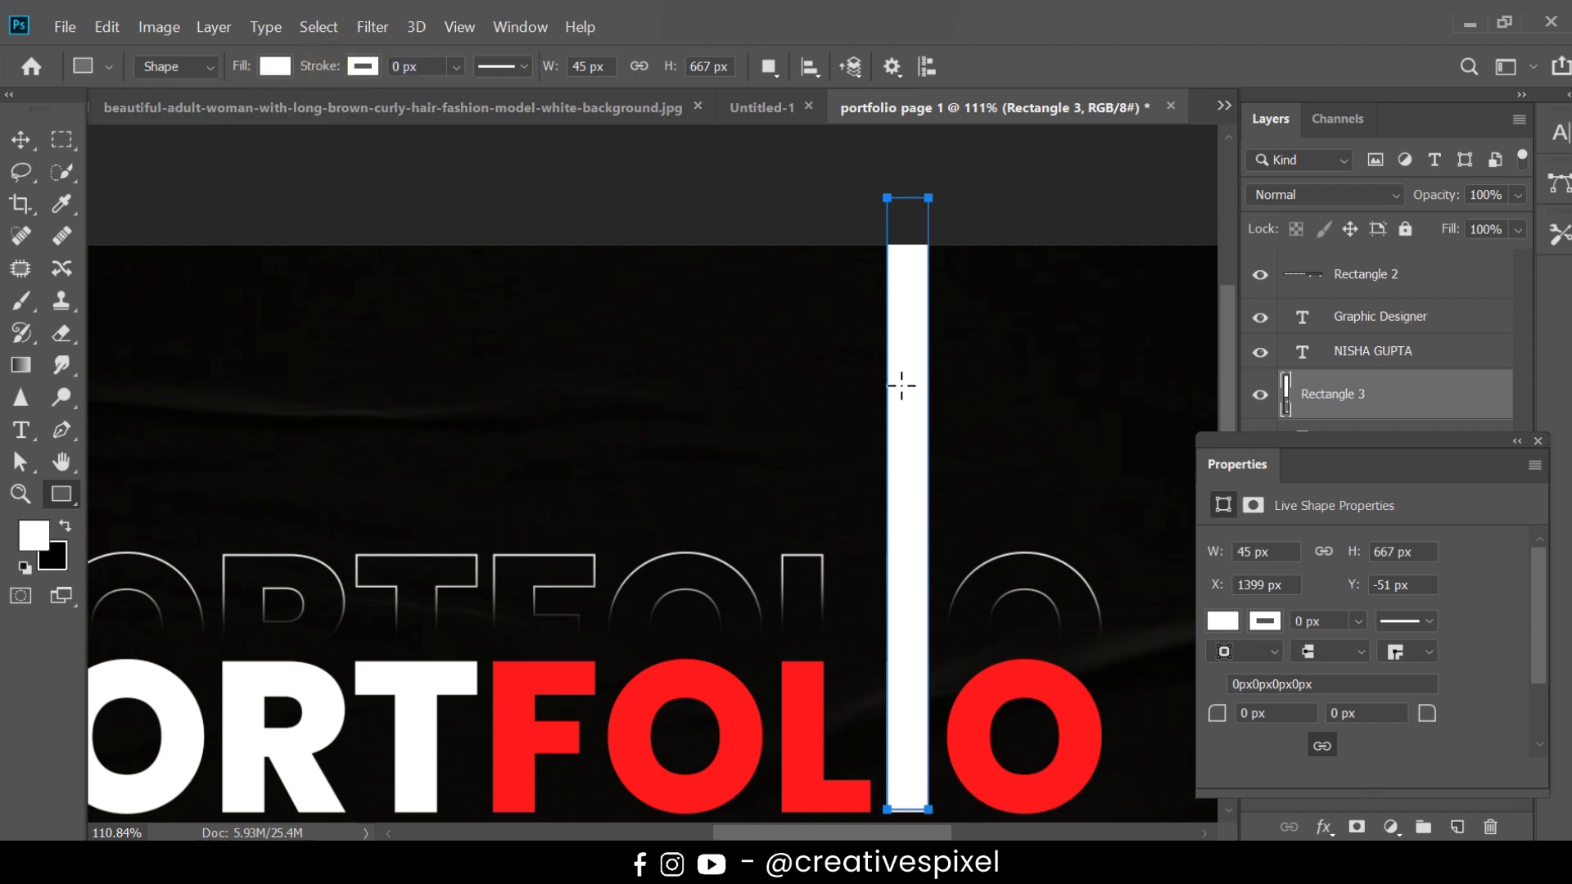
key("v")
left_click(747, 221)
key("ctrl+0")
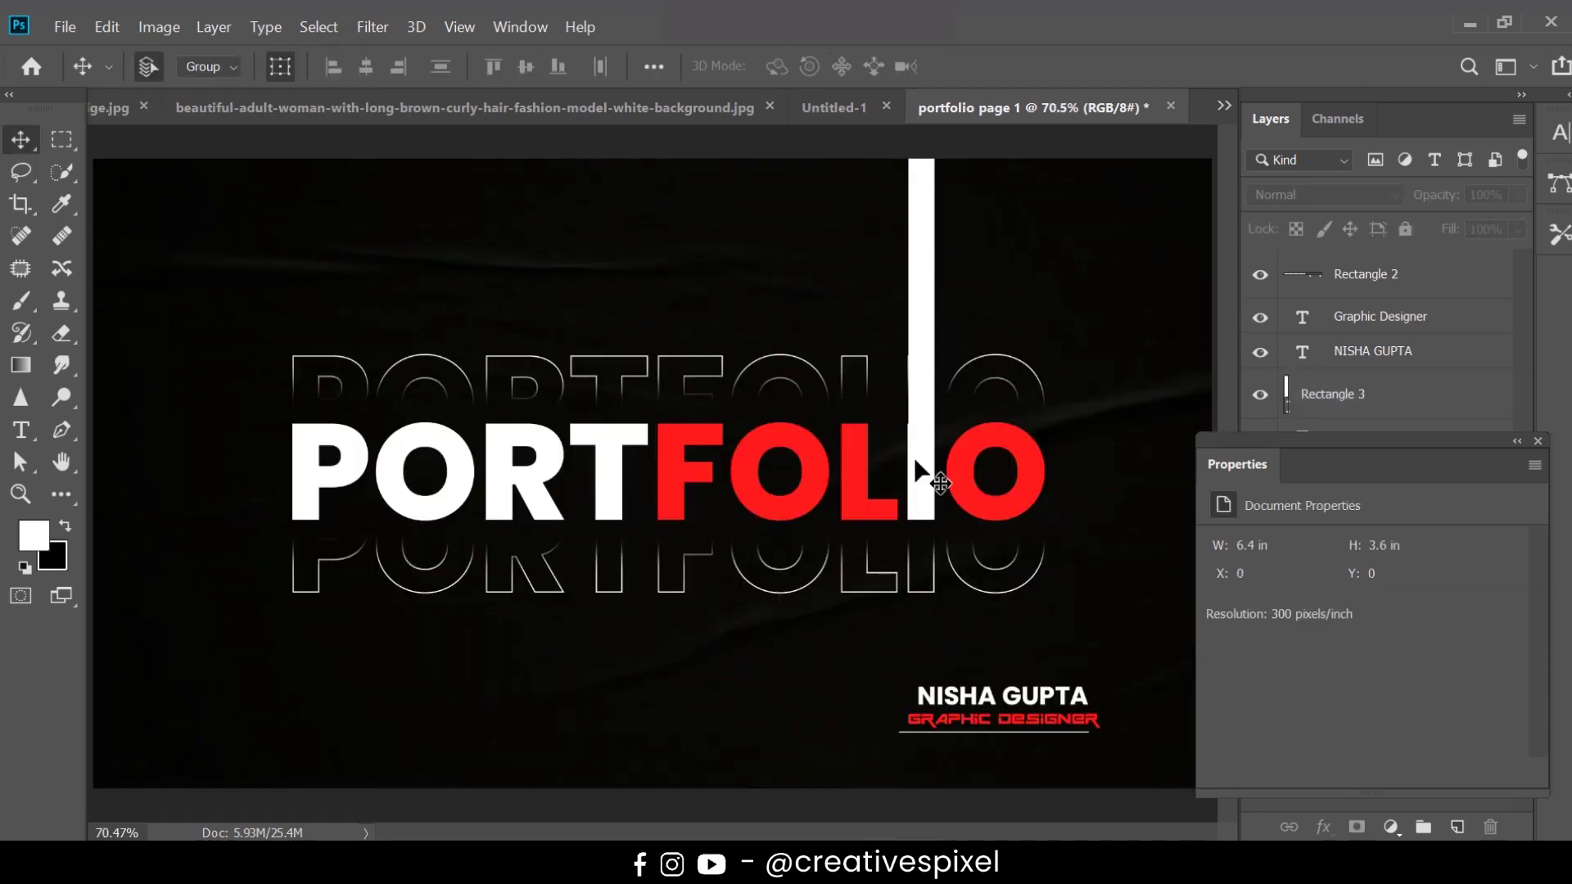
- Line the tall white bar (Rectangle 3) up over FOLIO's letter I
scroll(925, 500, "up", 1)
scroll(917, 487, "up", 1)
scroll(914, 479, "up", 1)
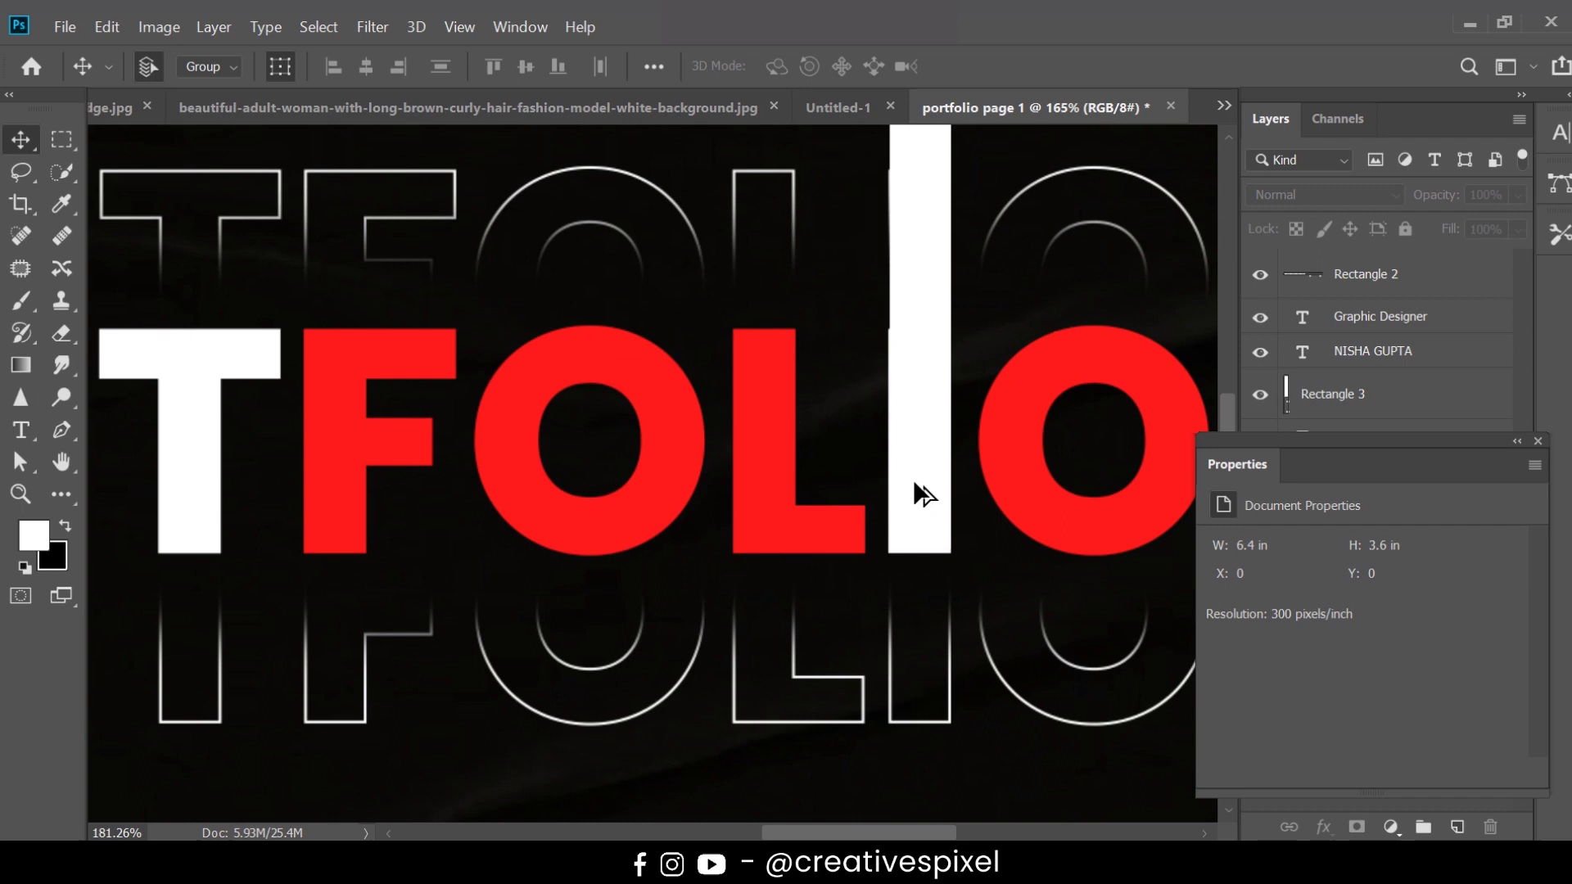
scroll(912, 479, "up", 1)
left_click(926, 399)
left_click_drag(912, 351, 870, 321)
- Widen the white bar slightly with Free Transform to match the letter I
key("ctrl+t")
scroll(869, 321, "down", 3)
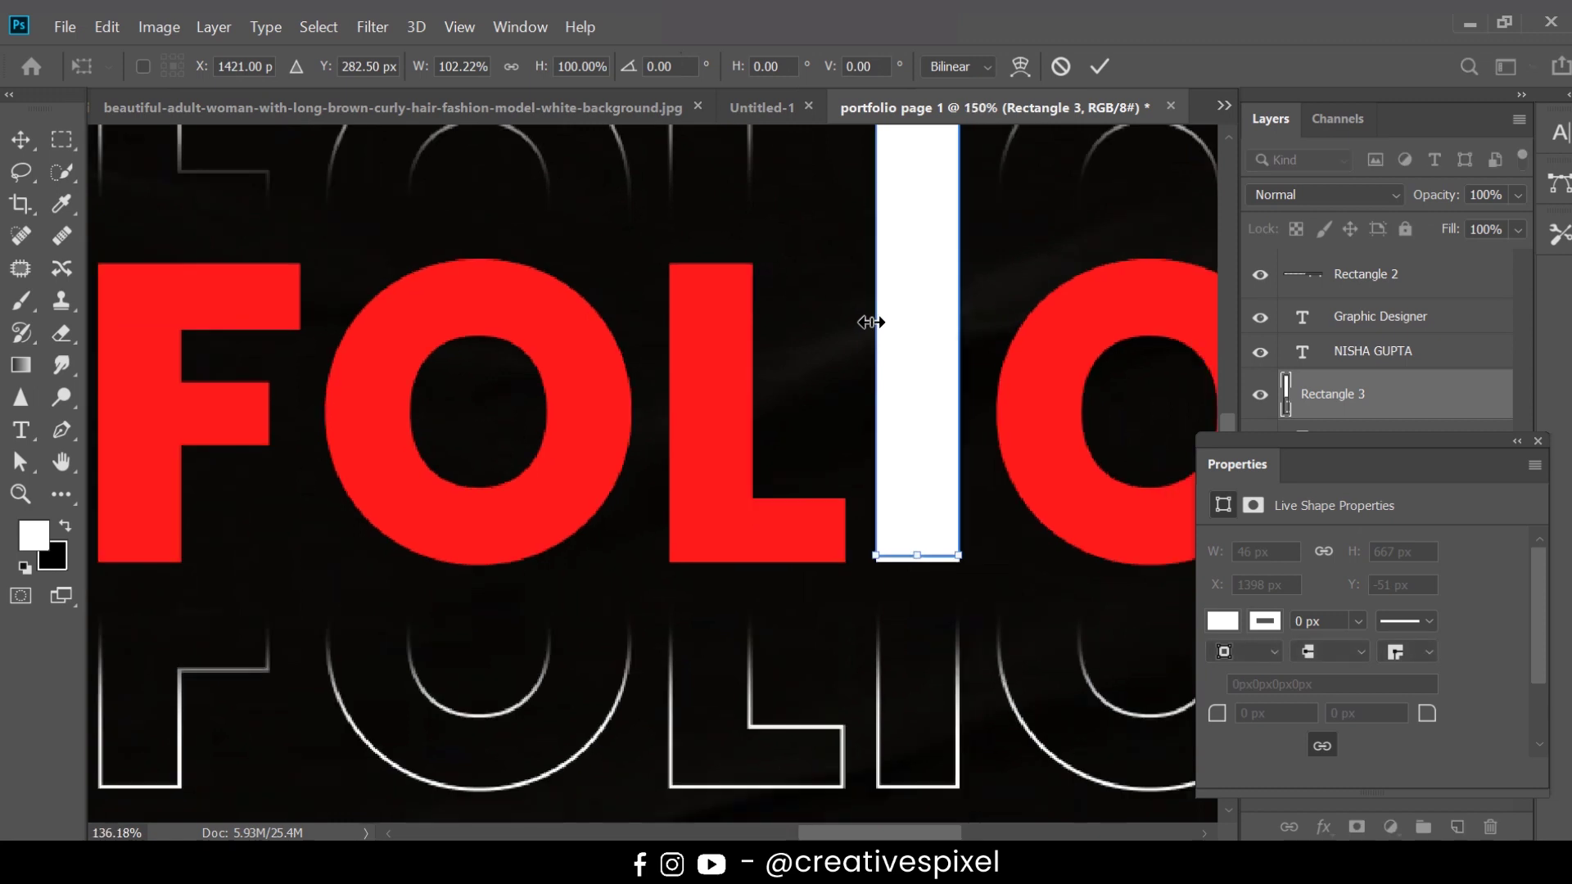
scroll(871, 322, "down", 2)
scroll(870, 328, "down", 2)
scroll(942, 384, "down", 1)
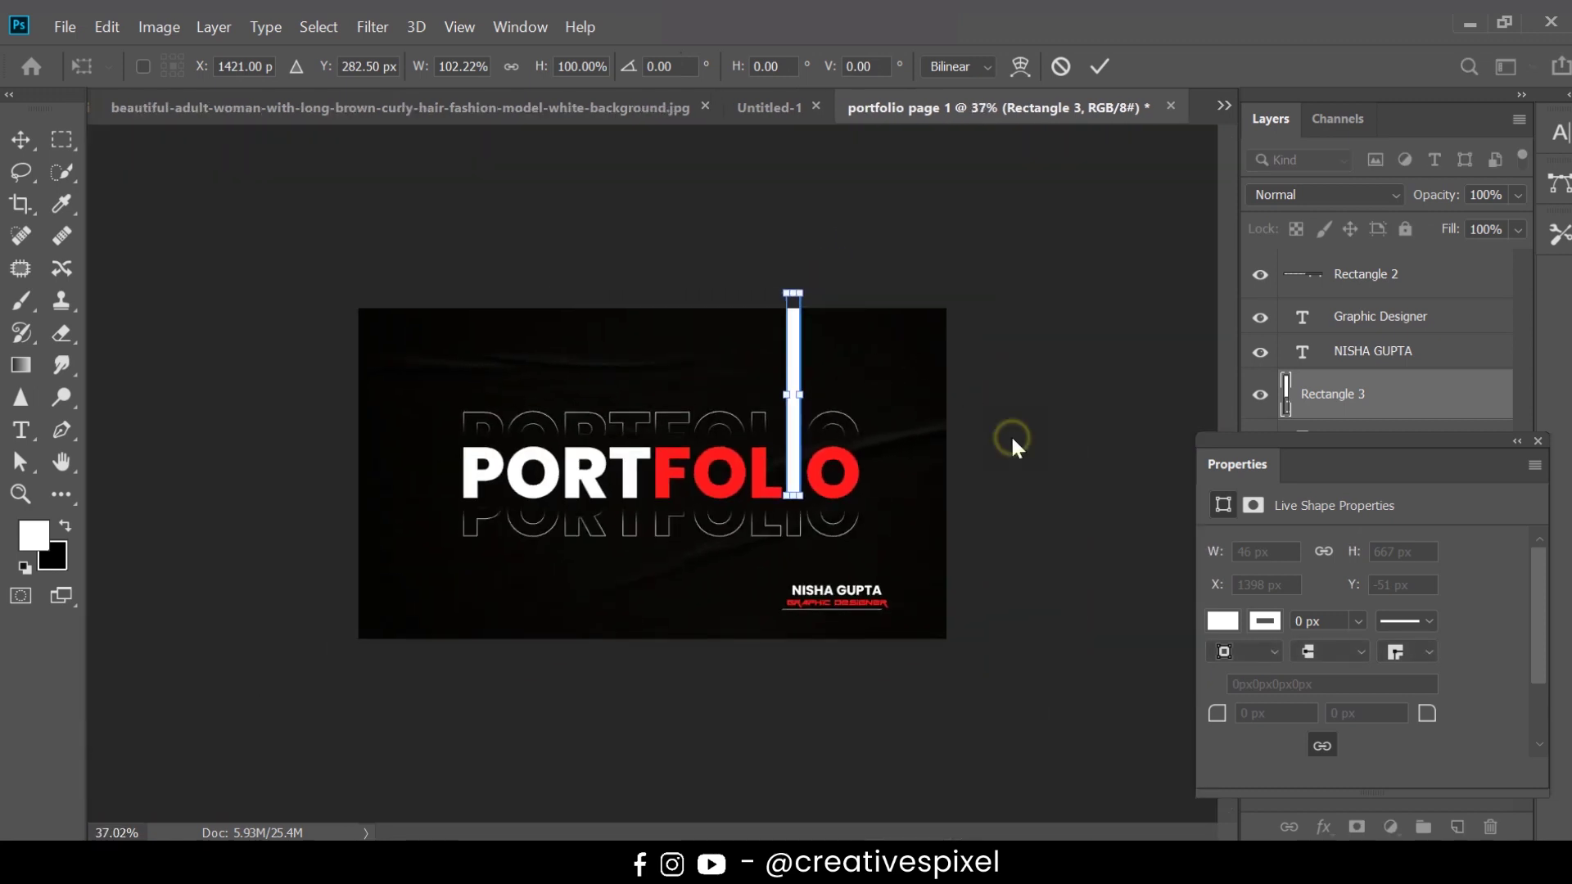
key("Return")
left_click(1011, 435)
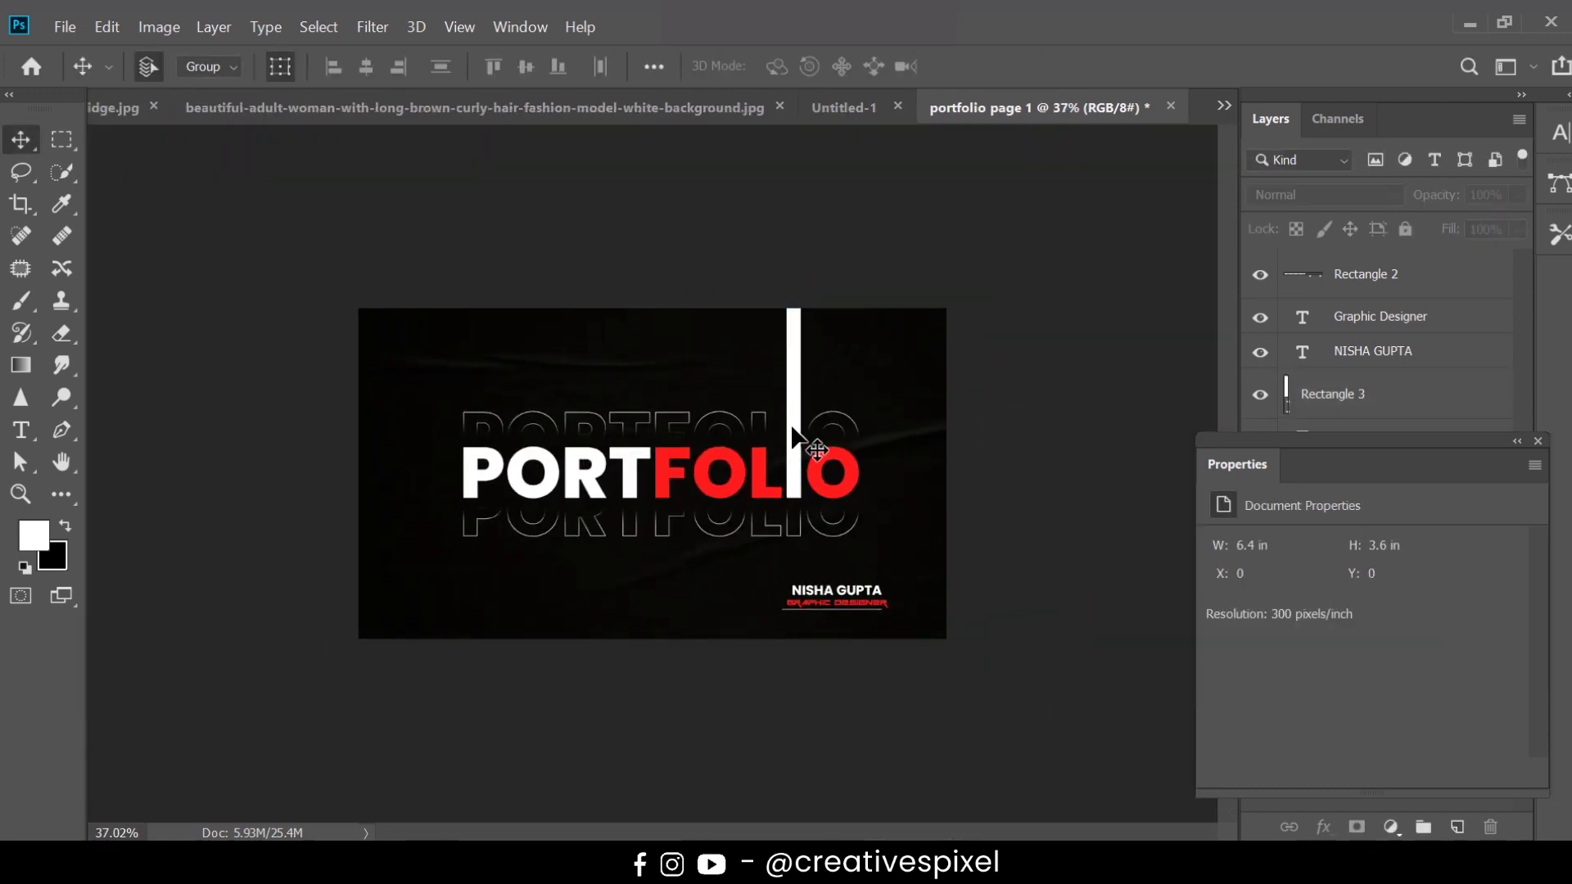
scroll(798, 475, "up", 2)
scroll(826, 499, "up", 2)
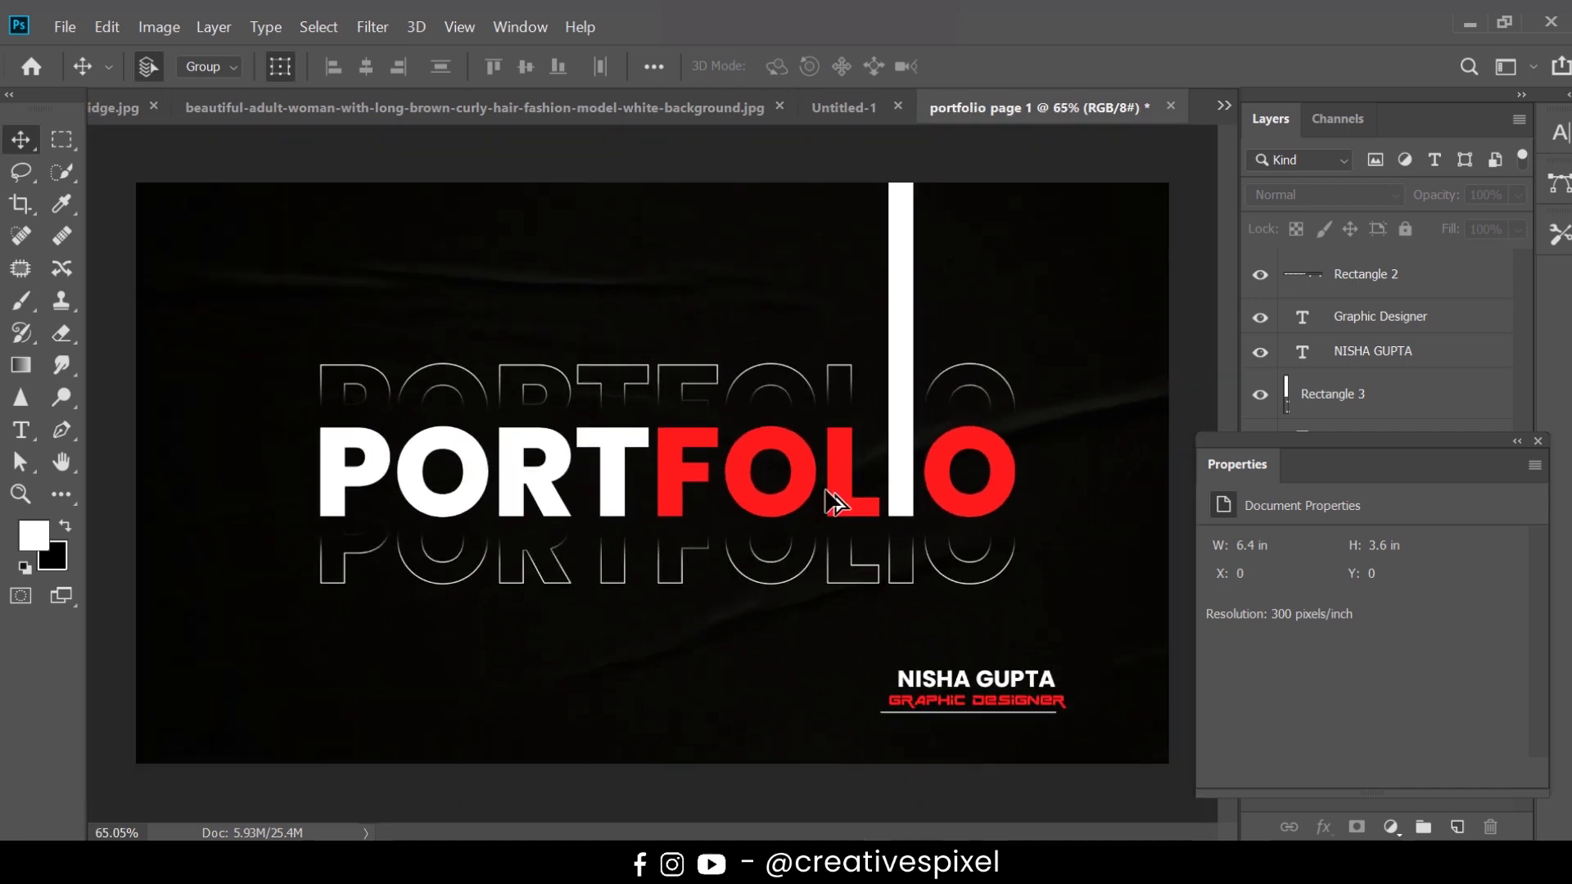
- Alt-drag a copy of the white bar down to the P's left edge as Rectangle 3 copy
mouse_move(854, 379)
left_mouse_down()
mouse_move(326, 641)
mouse_move(343, 654)
left_mouse_up()
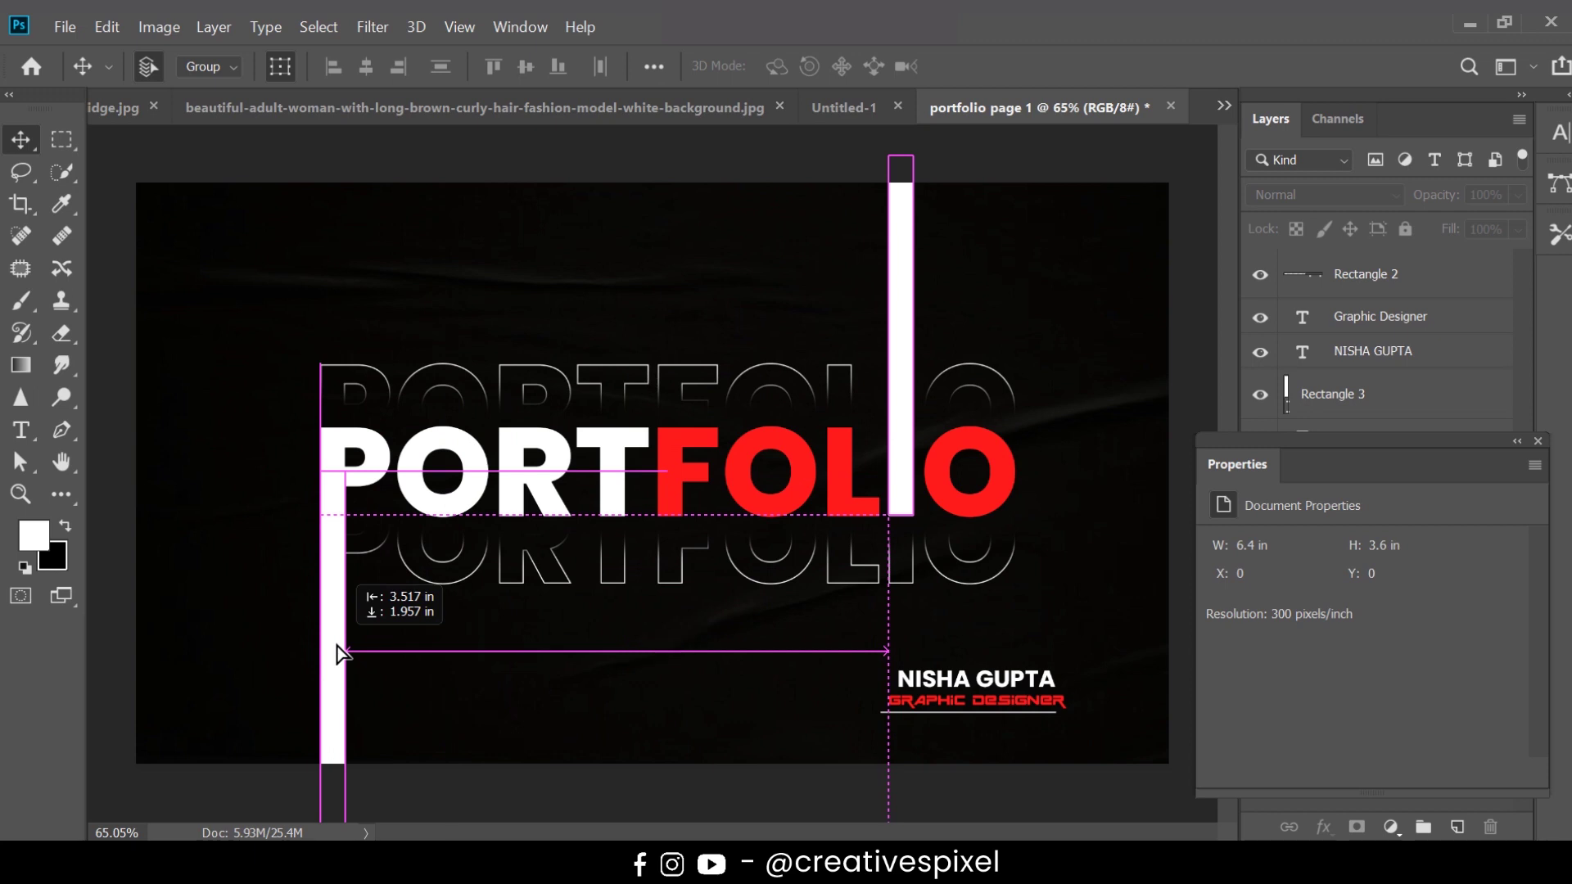
left_click_drag(337, 645, 339, 649)
scroll(316, 396, "up", 3)
scroll(316, 395, "up", 2)
scroll(316, 395, "up", 1)
scroll(317, 406, "up", 1)
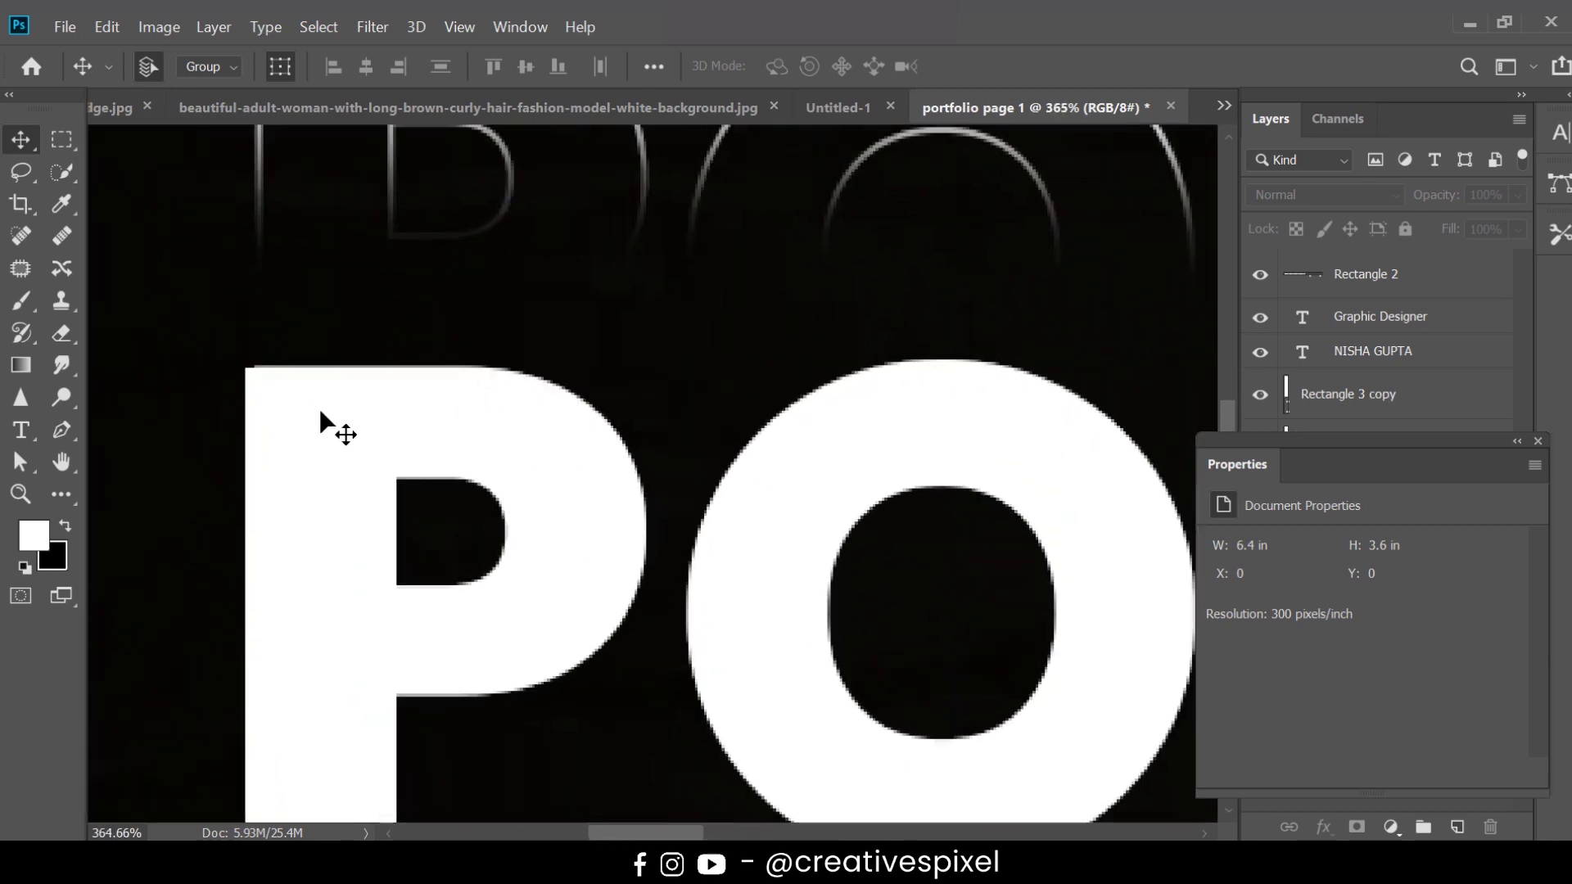
- Check the copied bar runs from the P past the cover's bottom edge
left_click(320, 412)
left_click(528, 285)
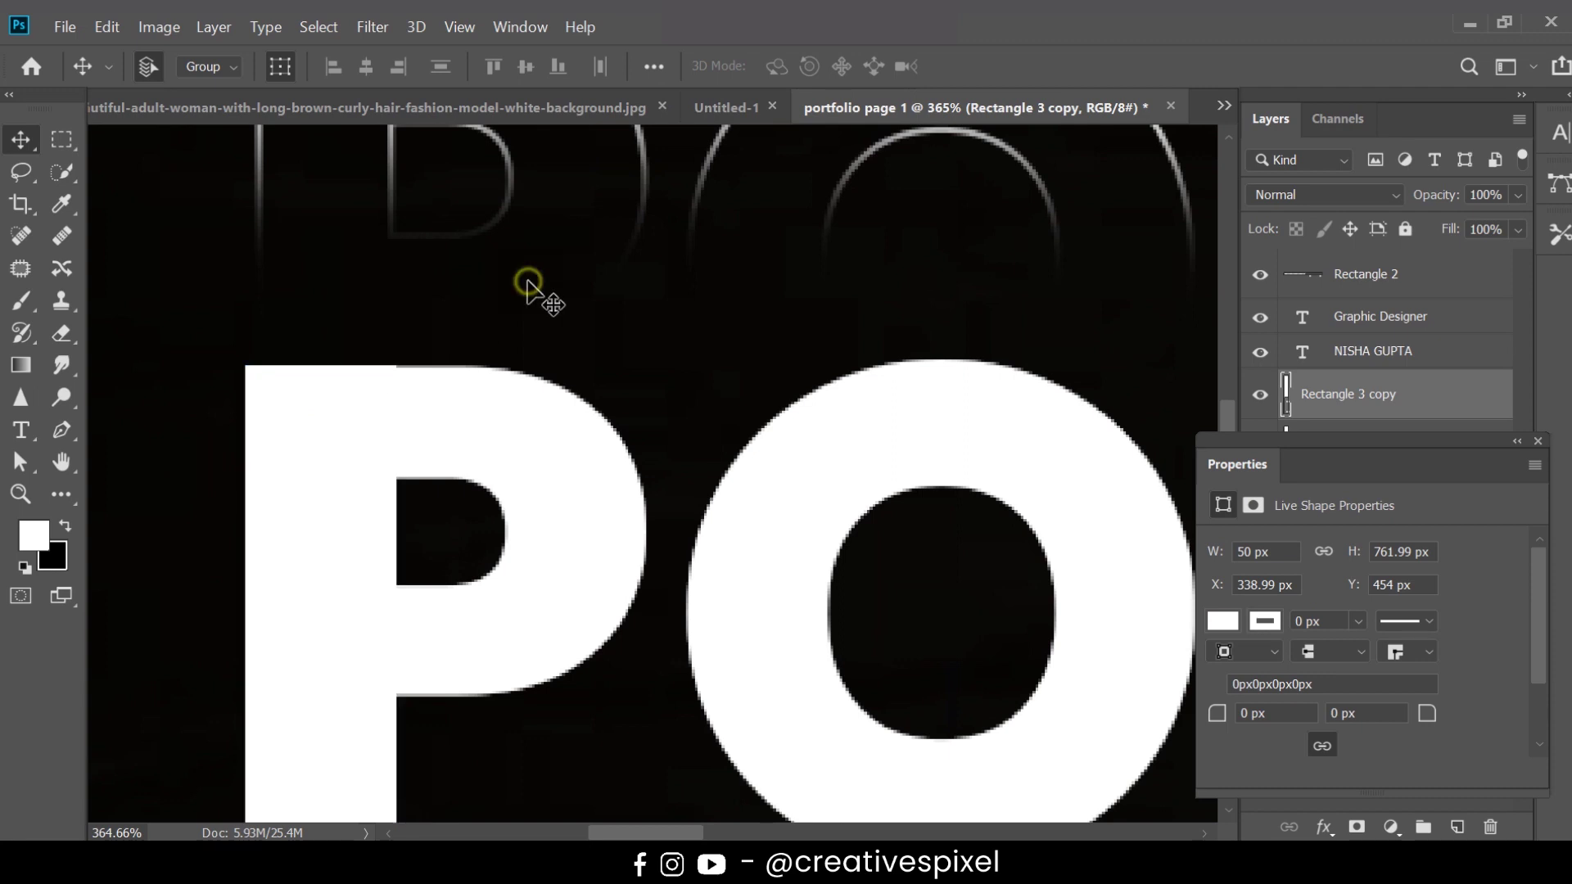
scroll(418, 336, "down", 2)
scroll(442, 341, "down", 1)
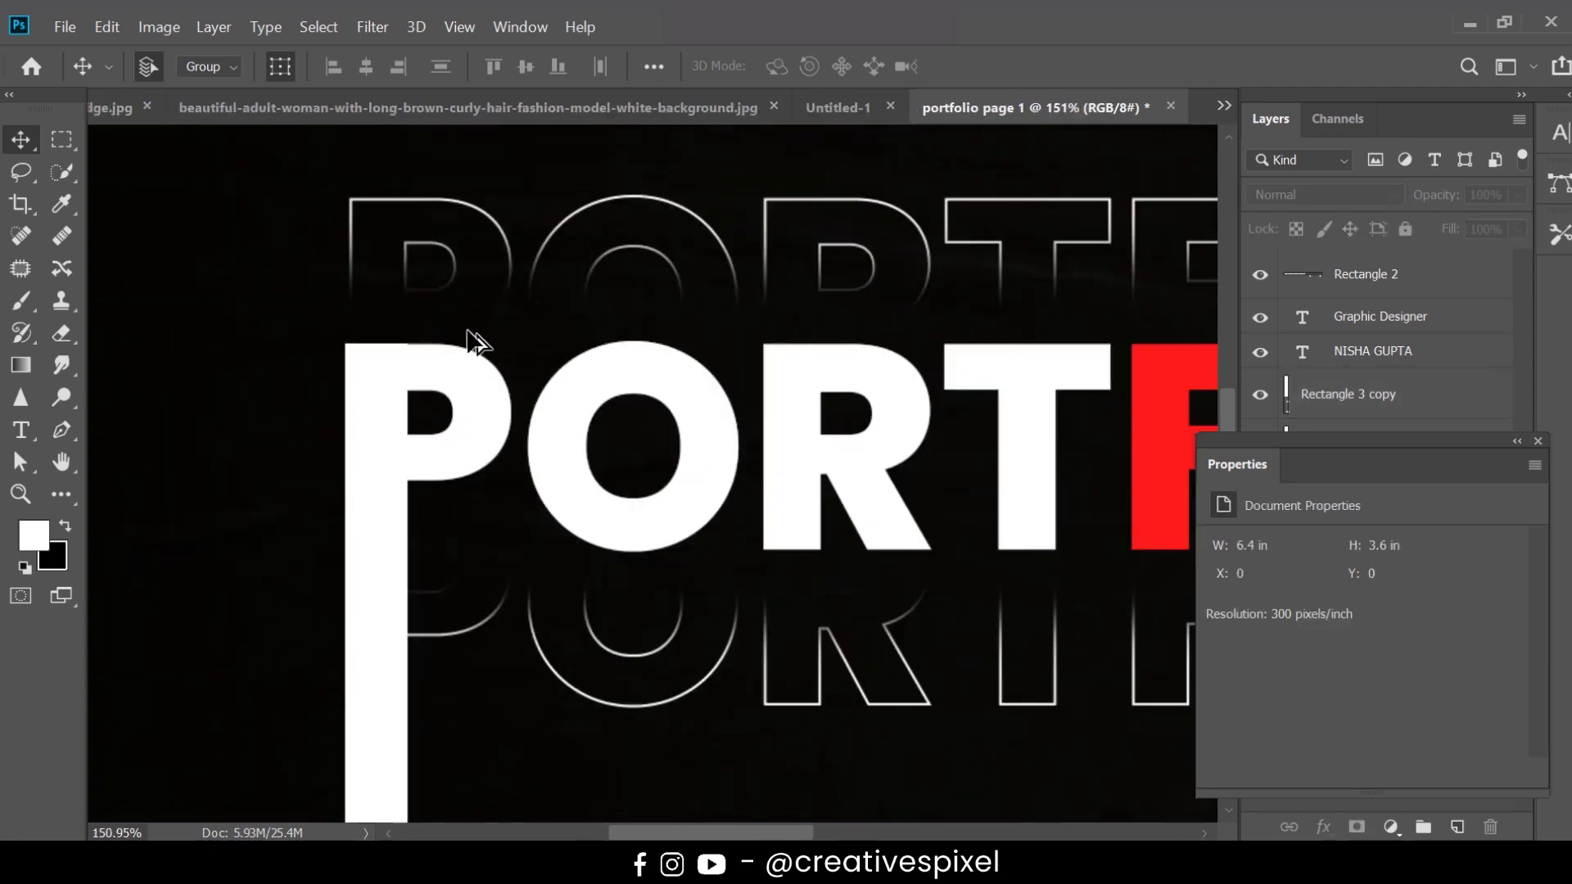
scroll(475, 344, "down", 1)
scroll(489, 343, "down", 2)
scroll(499, 352, "down", 1)
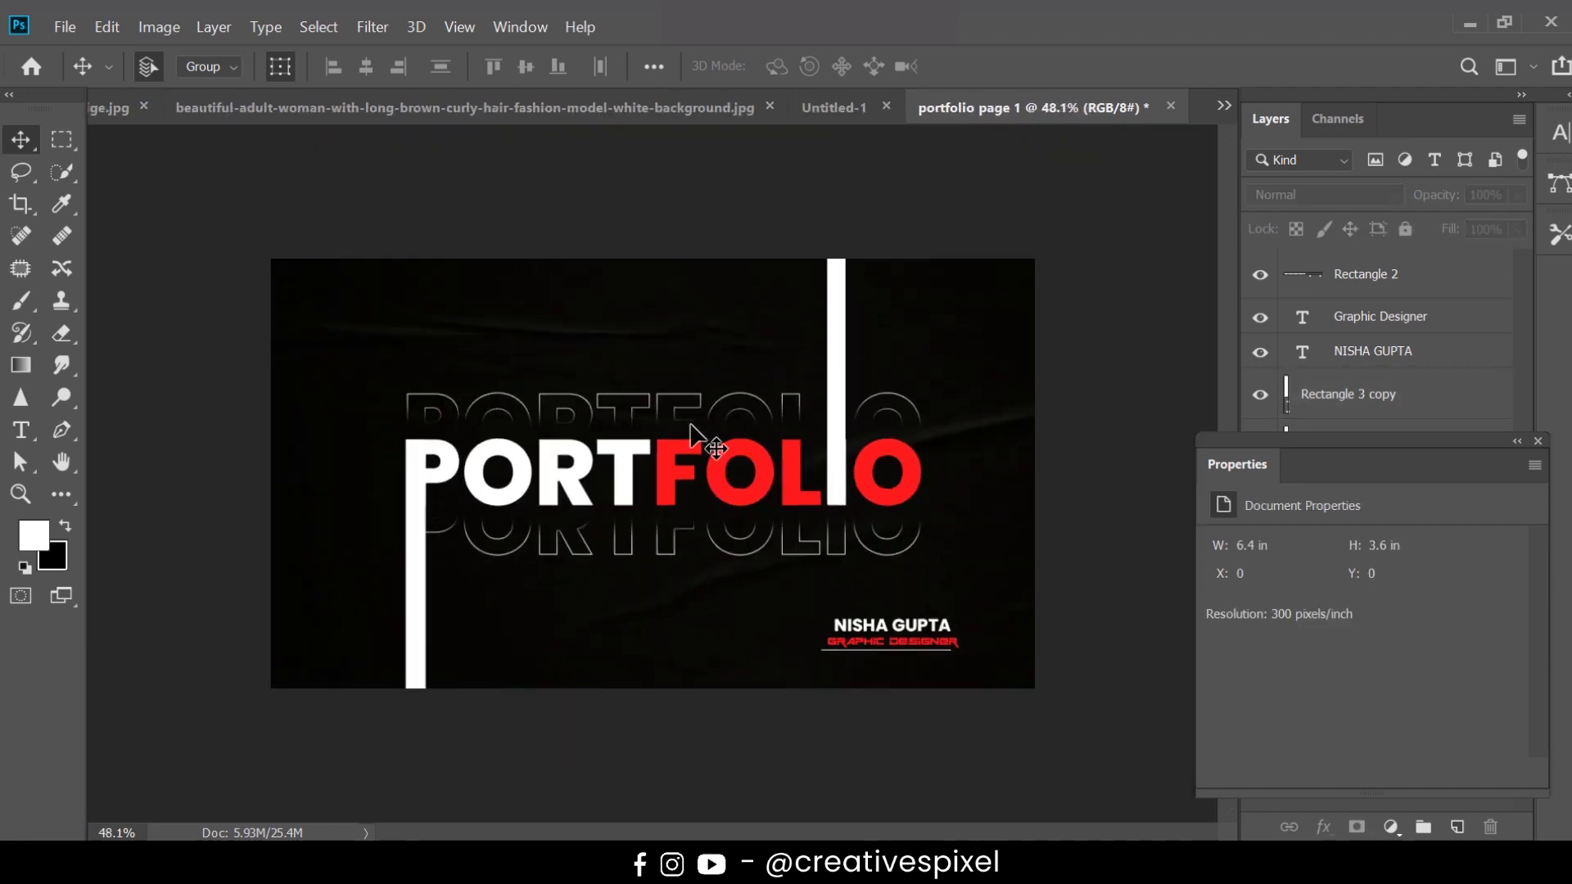